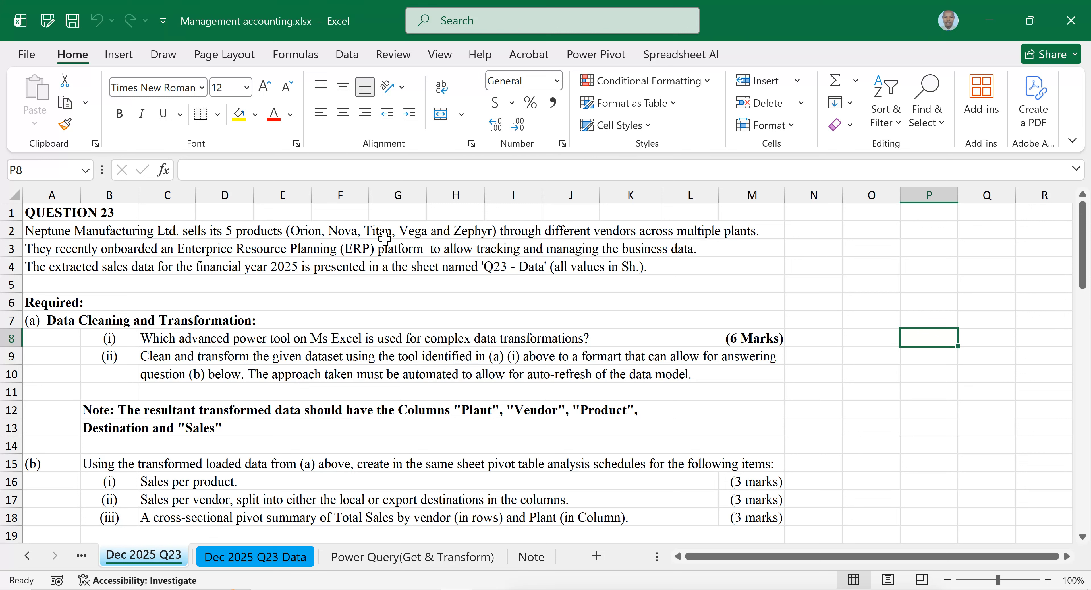
Step: Read the Question 23 scenario and requirements (a) to (c) on the Dec 2025 Q23 sheet
left_click(269, 250)
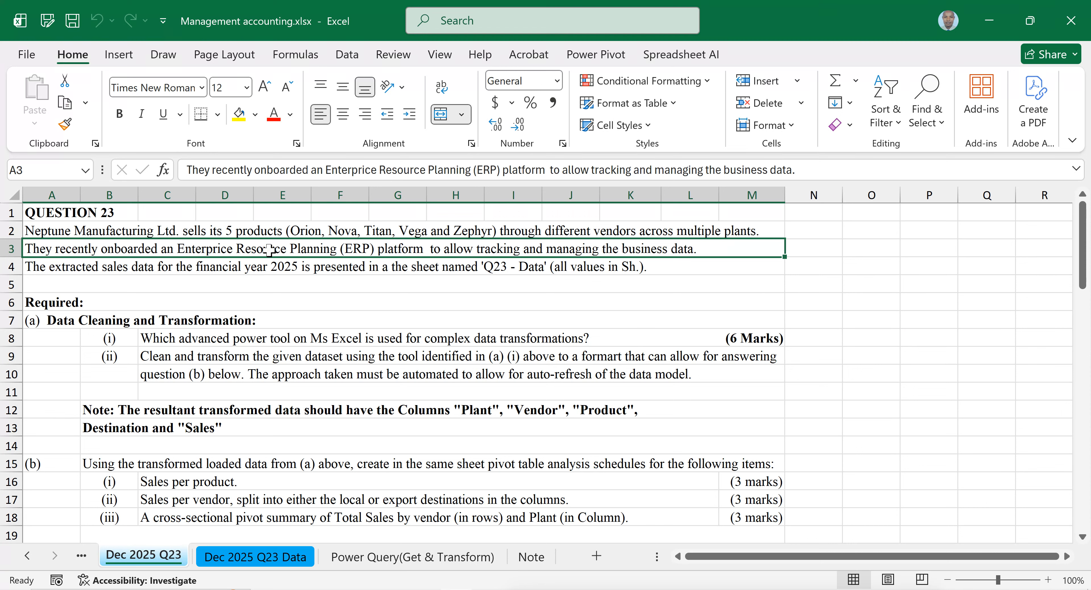
left_click(312, 233)
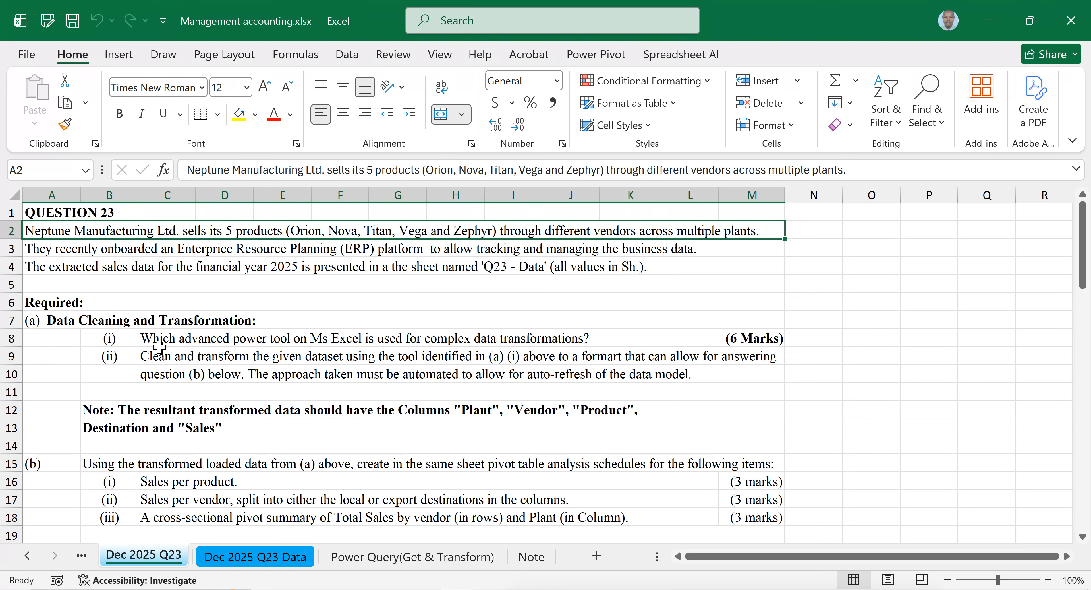
scroll(162, 347, "down", 2)
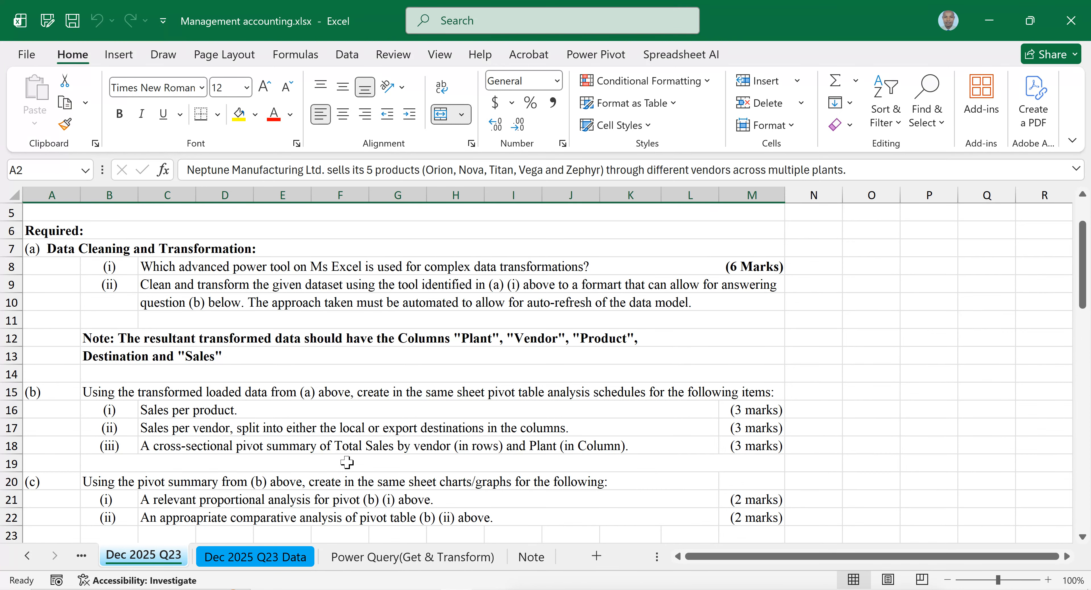
scroll(346, 462, "down", 2)
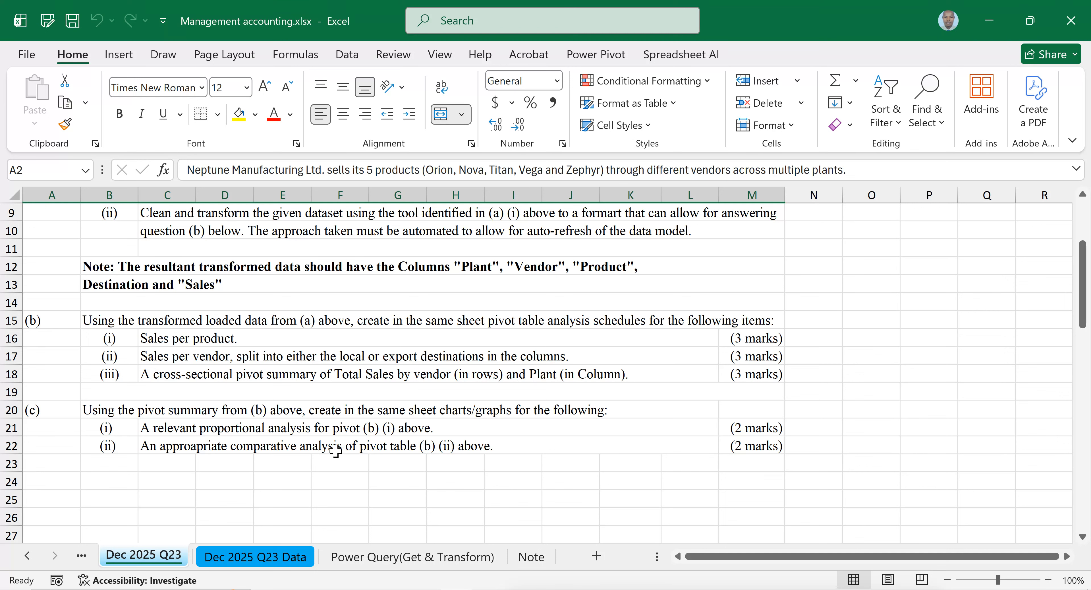
scroll(370, 393, "up", 2)
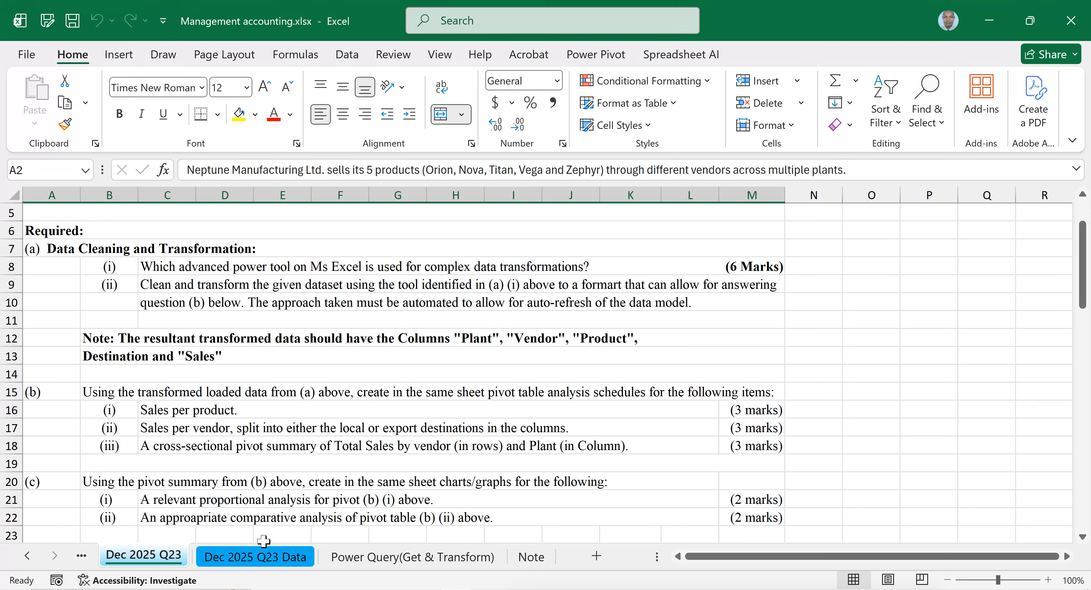
Step: Examine the Plant, Vendor and product-destination column headers in row 3 of the Dec 2025 Q23 Data sheet
left_click(242, 558)
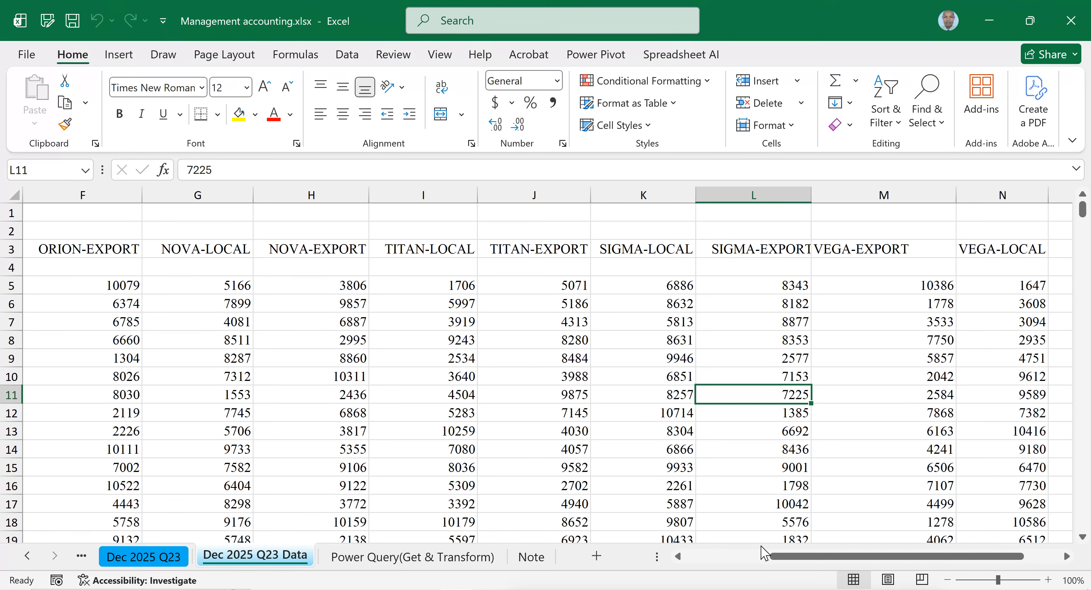
left_click(737, 558)
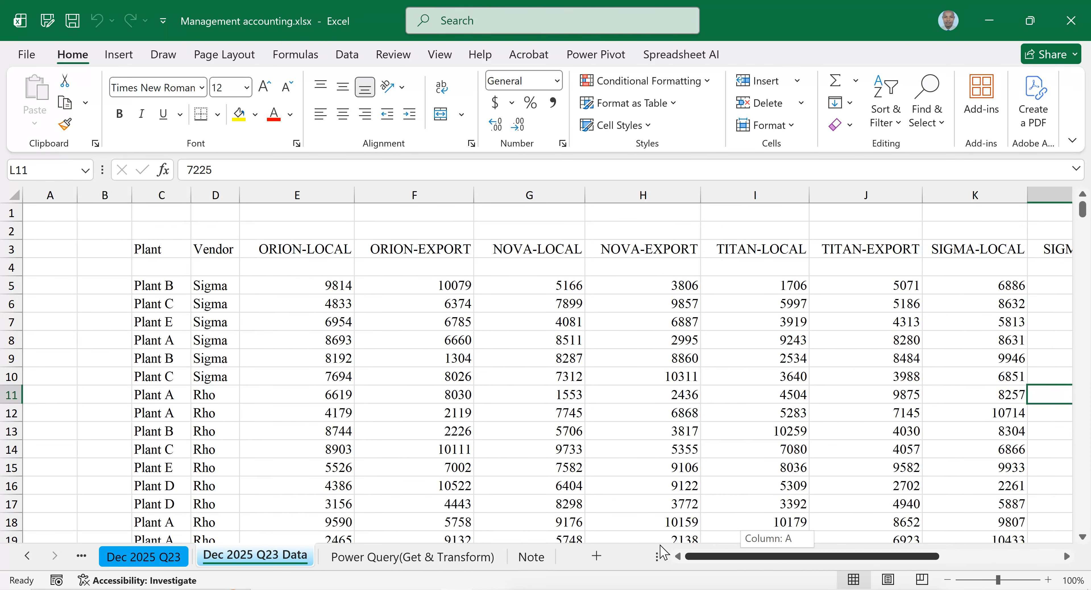
left_click(164, 253)
left_click(212, 251)
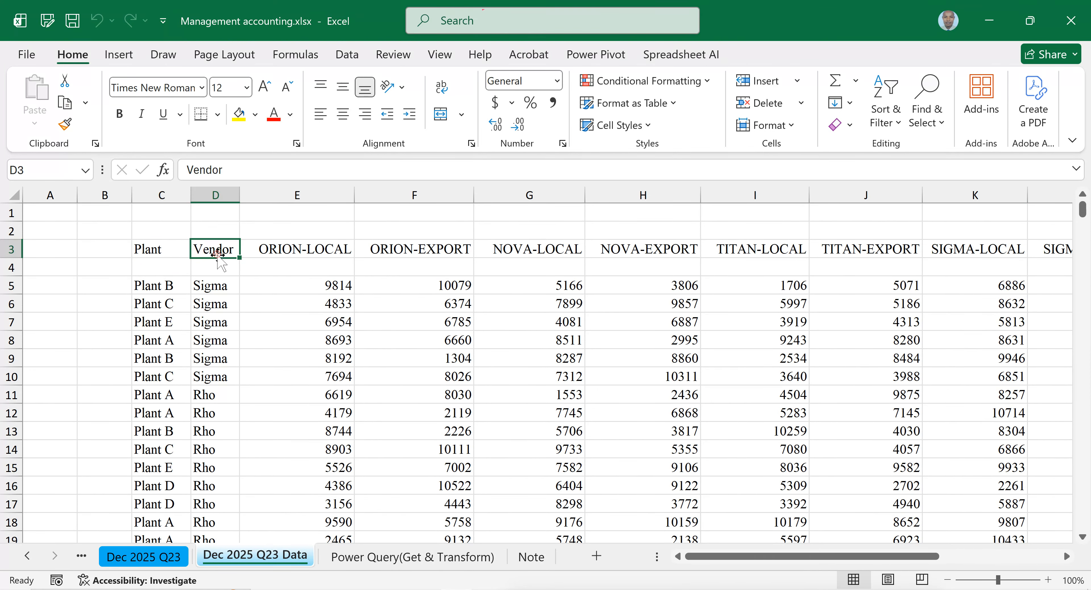
left_click(318, 253)
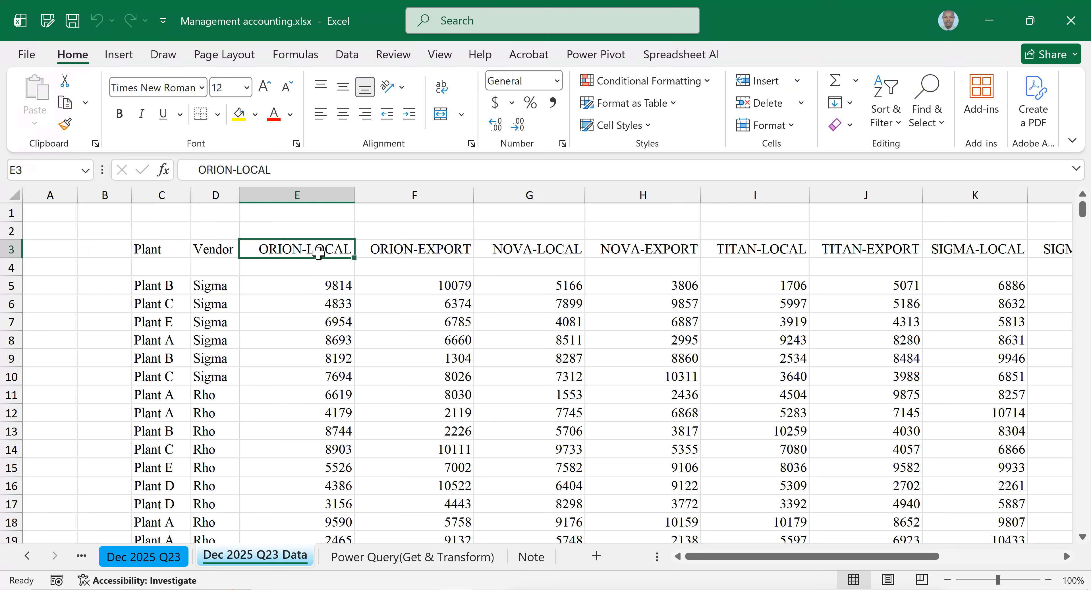
left_click(419, 251)
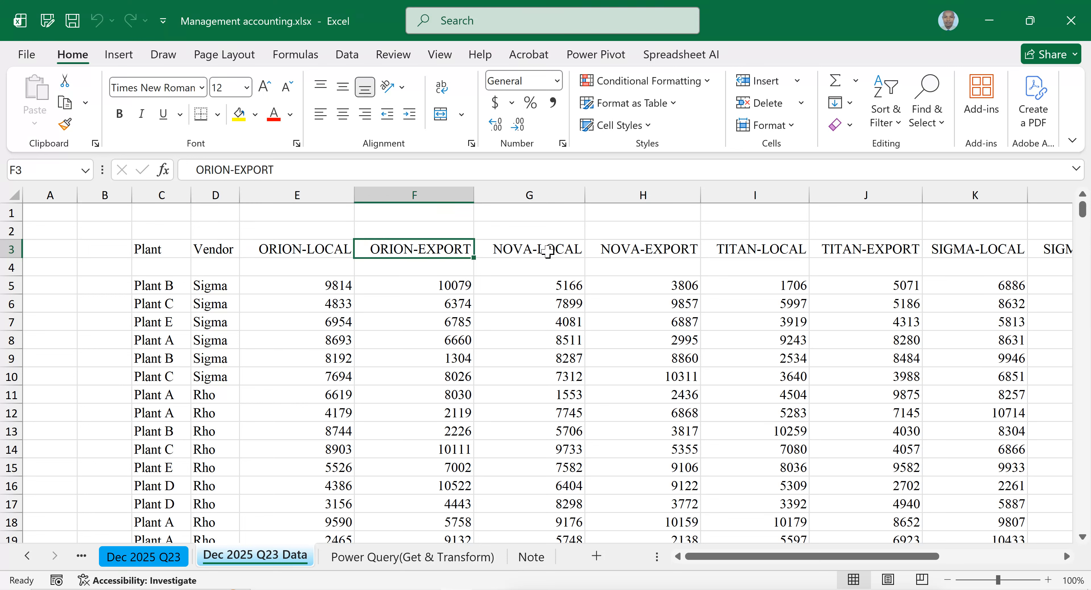
left_click(557, 250)
left_click(664, 249)
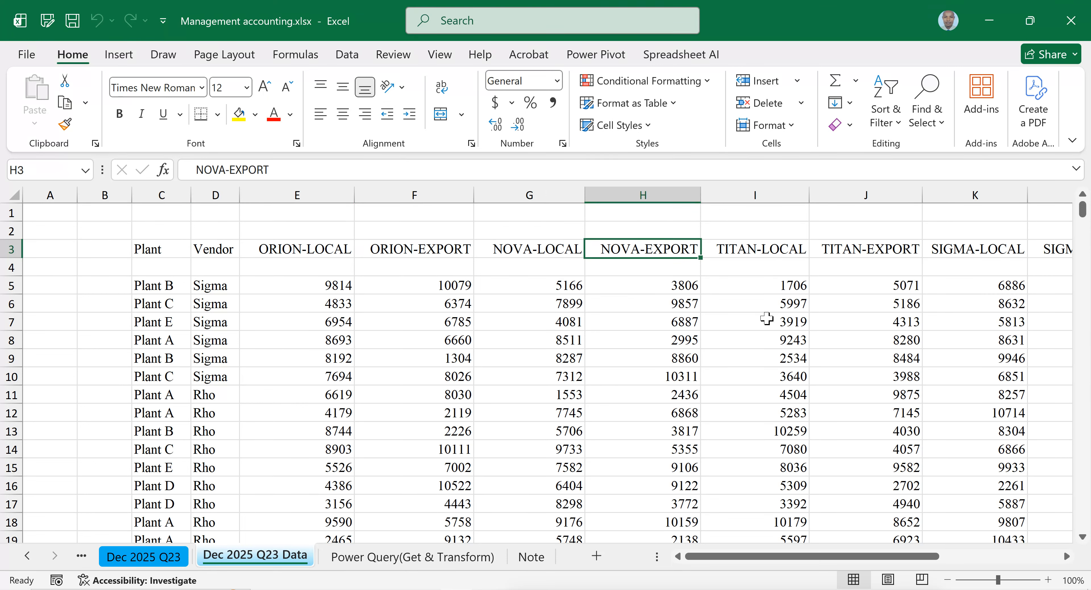
left_click_drag(779, 557, 830, 558)
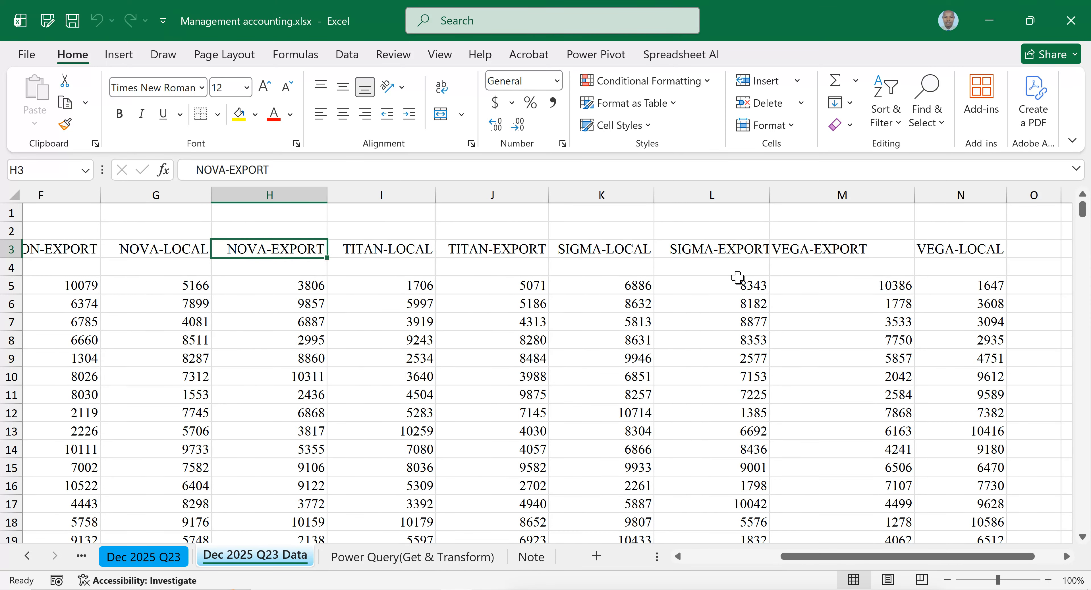
left_click(810, 253)
left_click_drag(840, 558, 757, 559)
left_click(861, 251)
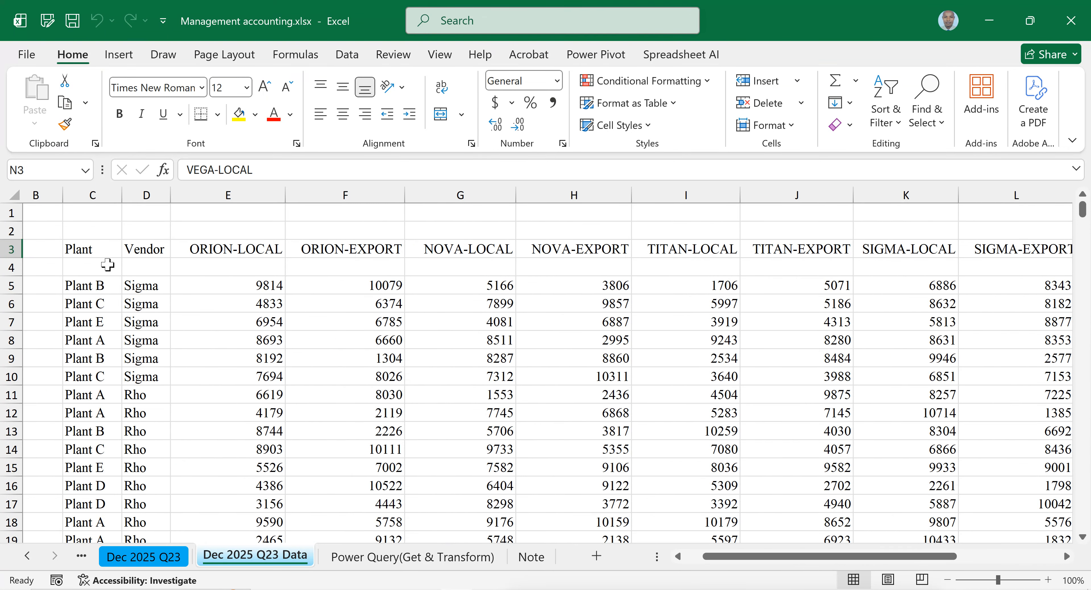
Step: Check how far down the data rows extend from the first Plant entry, and return to the start of the dataset
left_click(95, 288)
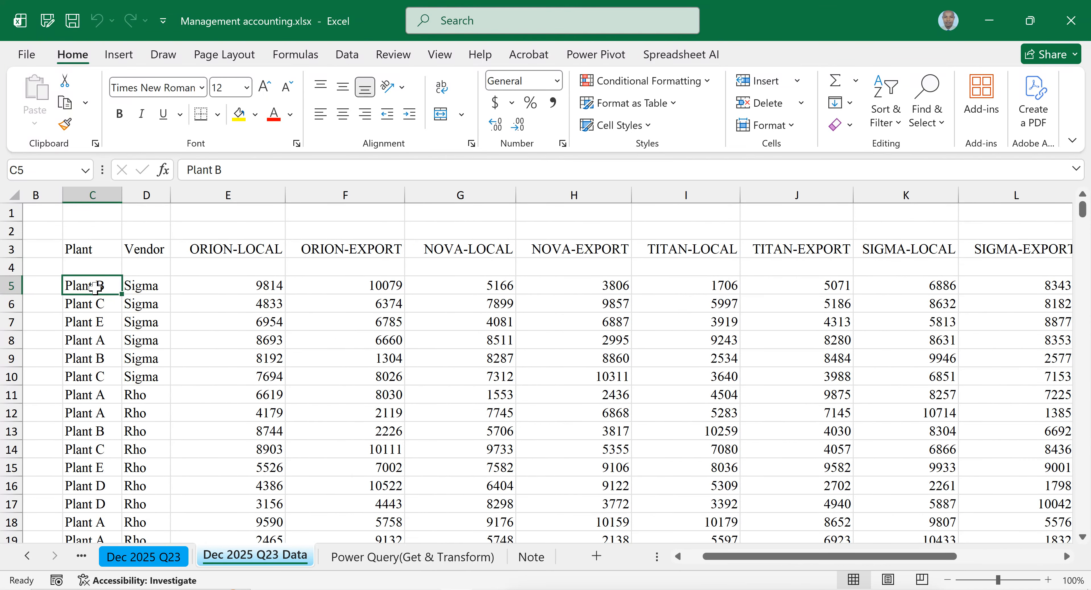
key("ctrl+Down")
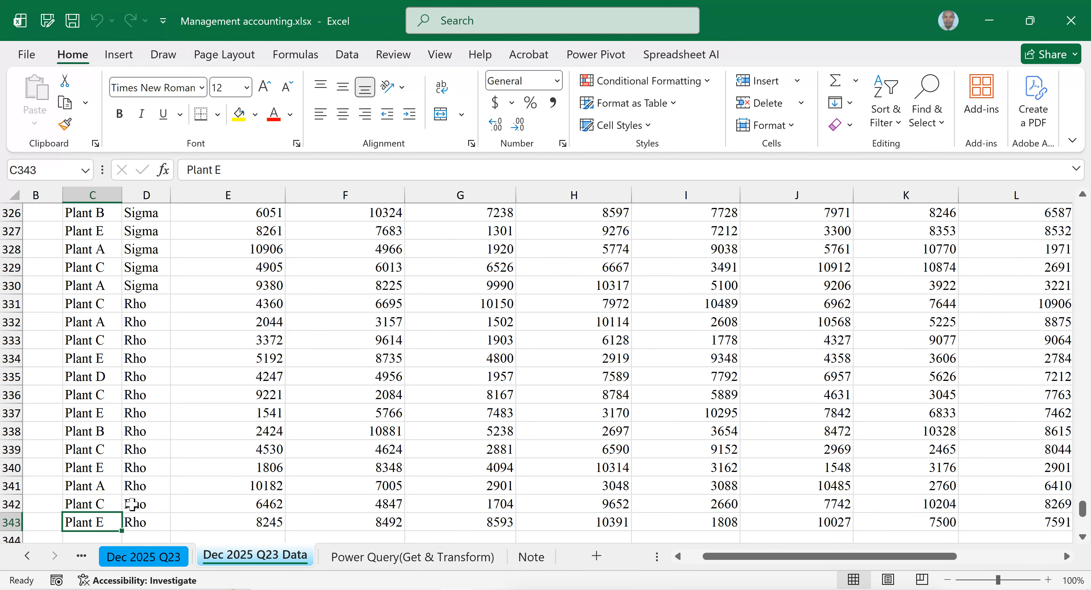
scroll(131, 504, "down", 3)
scroll(168, 437, "up", 1)
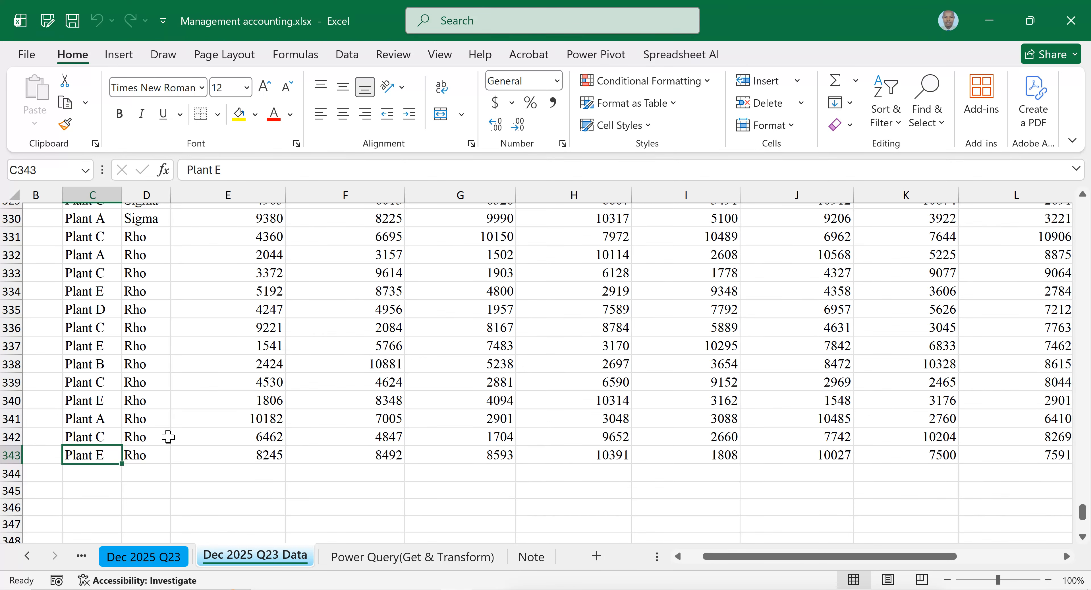
key("ctrl+Up")
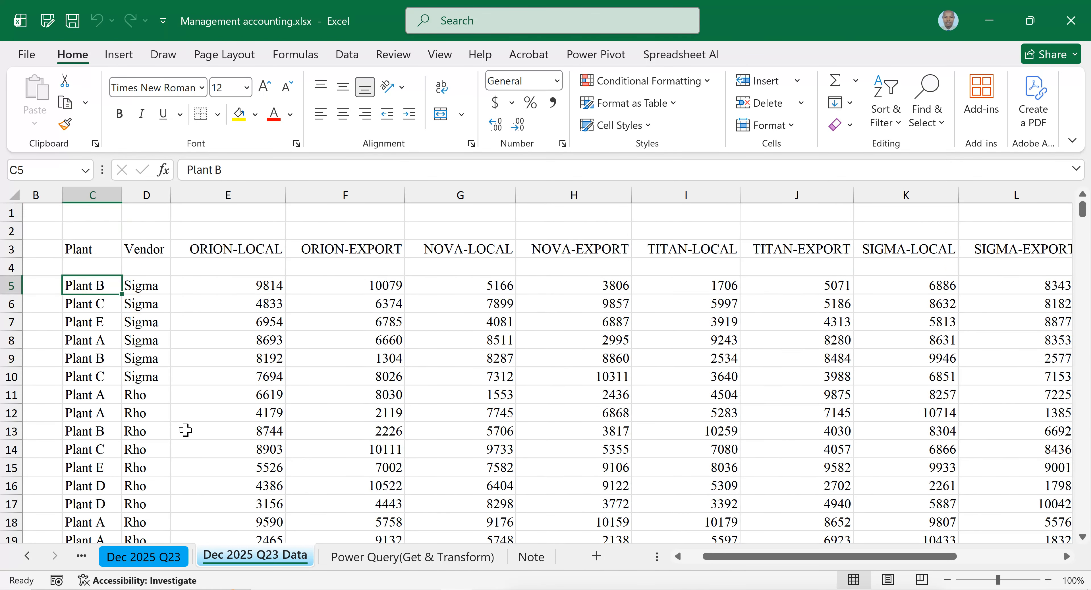
left_click(153, 229)
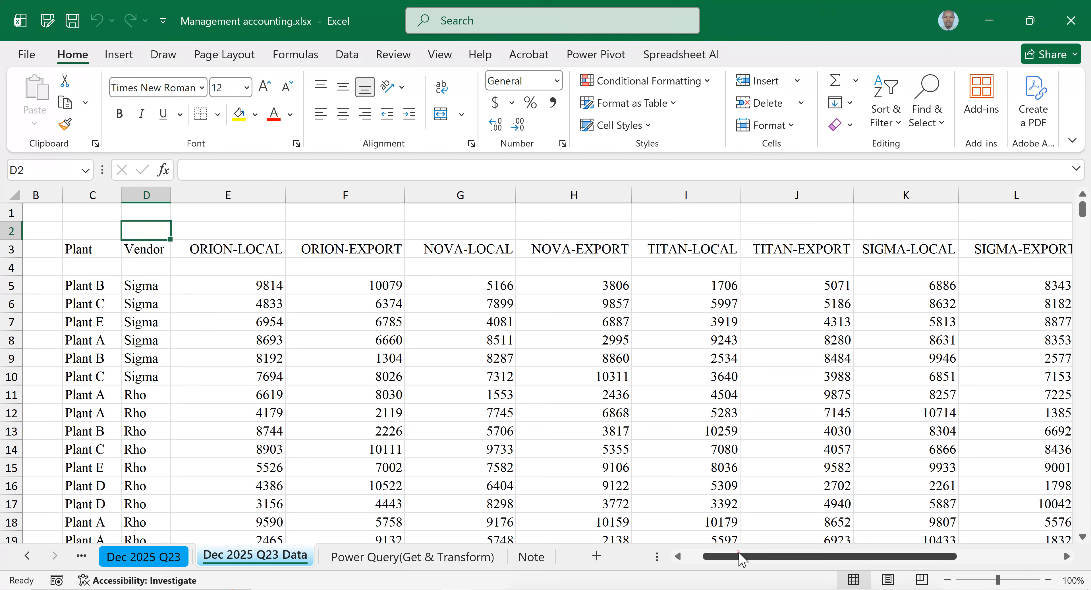
left_click_drag(743, 558, 725, 565)
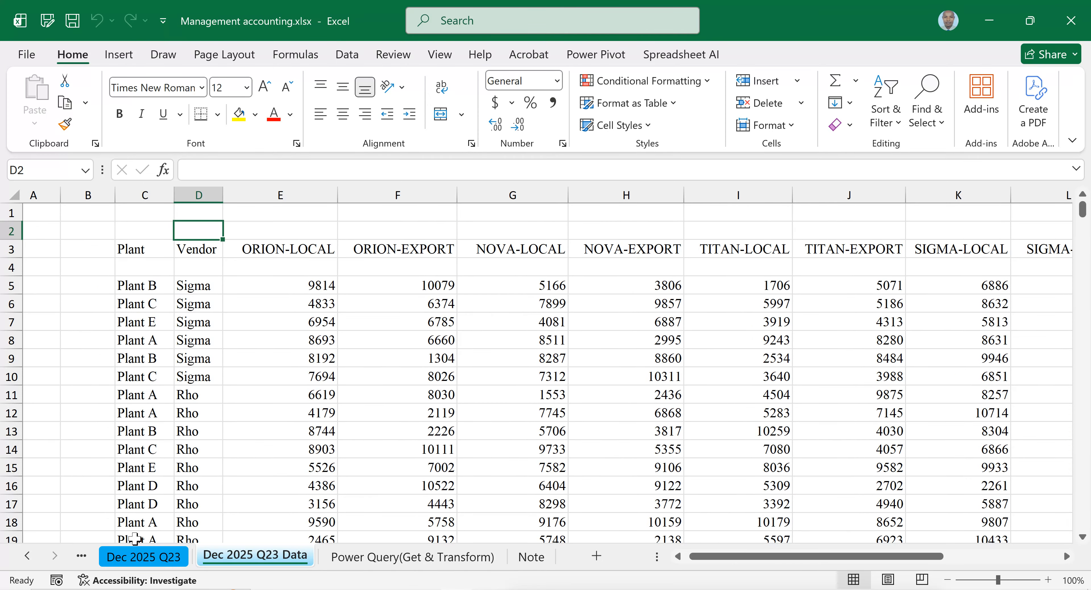
Step: Compare the product names in the Question 23 text with the product column headers on the Dec 2025 Q23 Data sheet
left_click(140, 557)
scroll(272, 409, "up", 2)
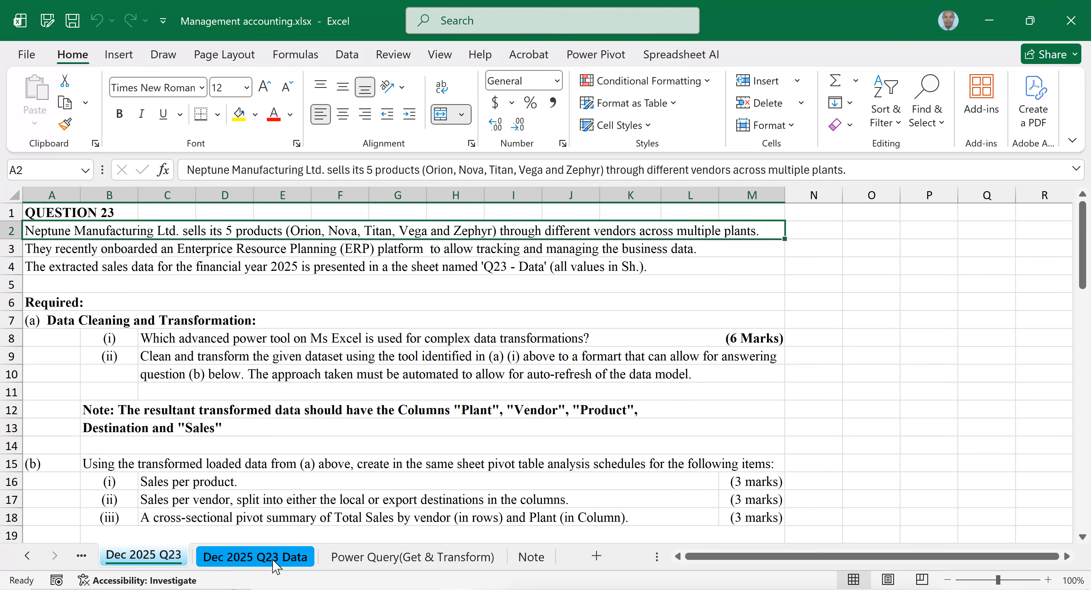
left_click(256, 556)
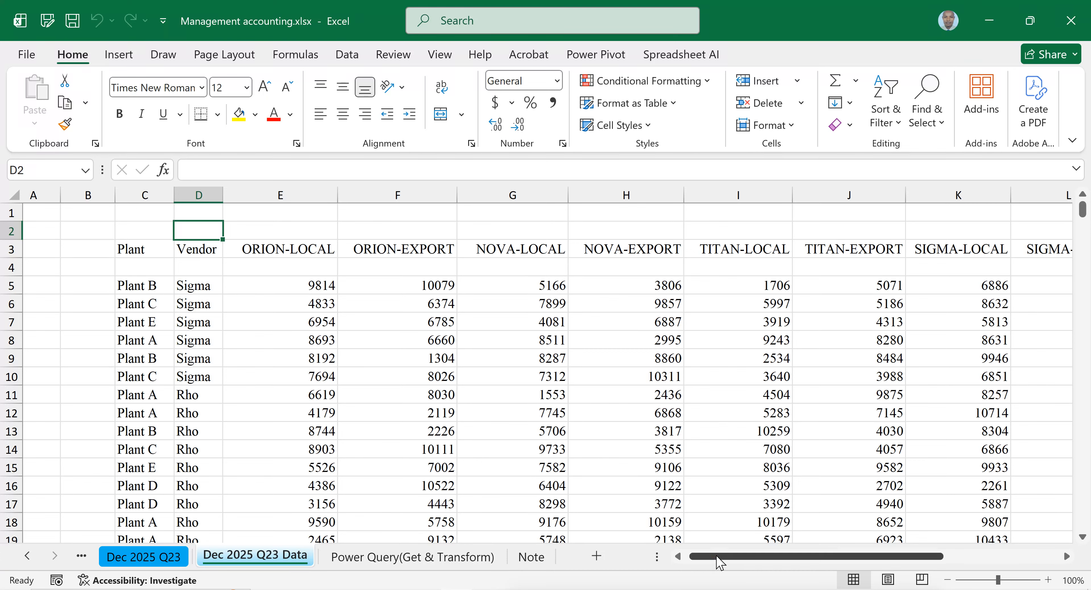
left_click_drag(720, 557, 748, 556)
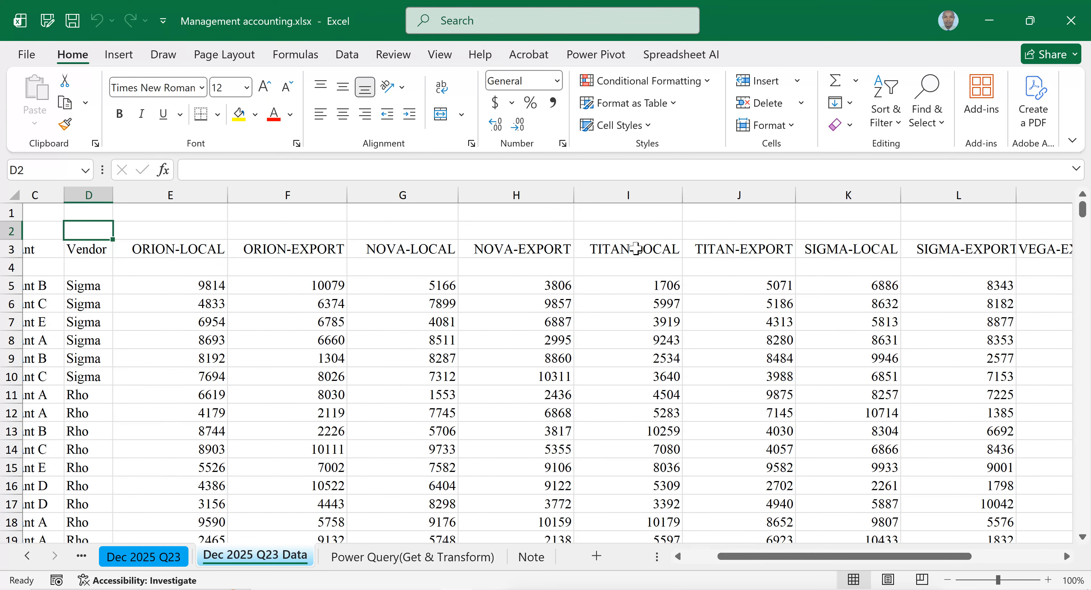
left_click_drag(843, 556, 865, 556)
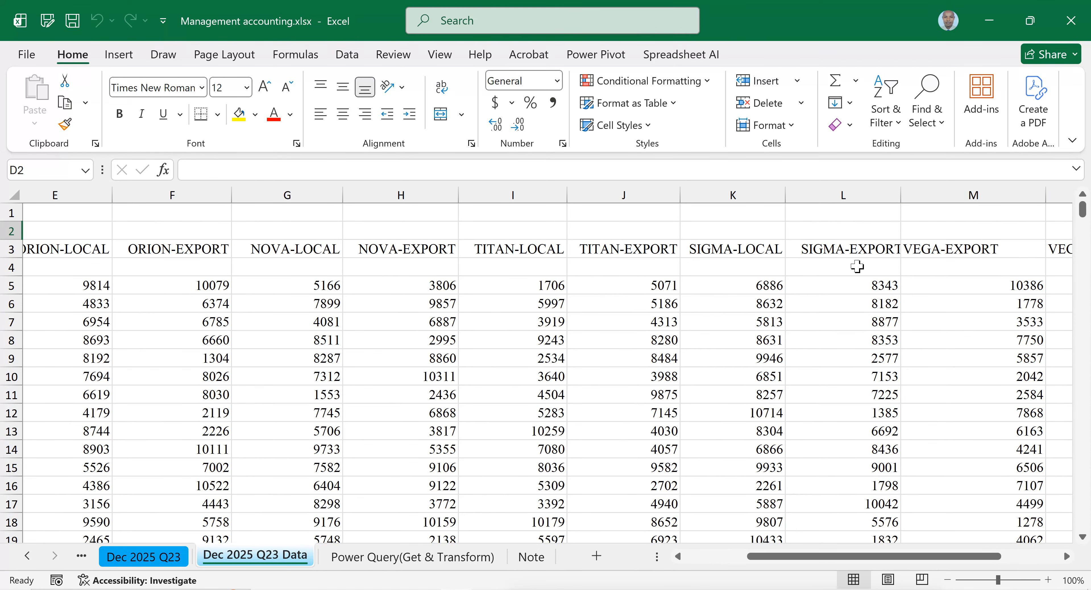
left_click(170, 553)
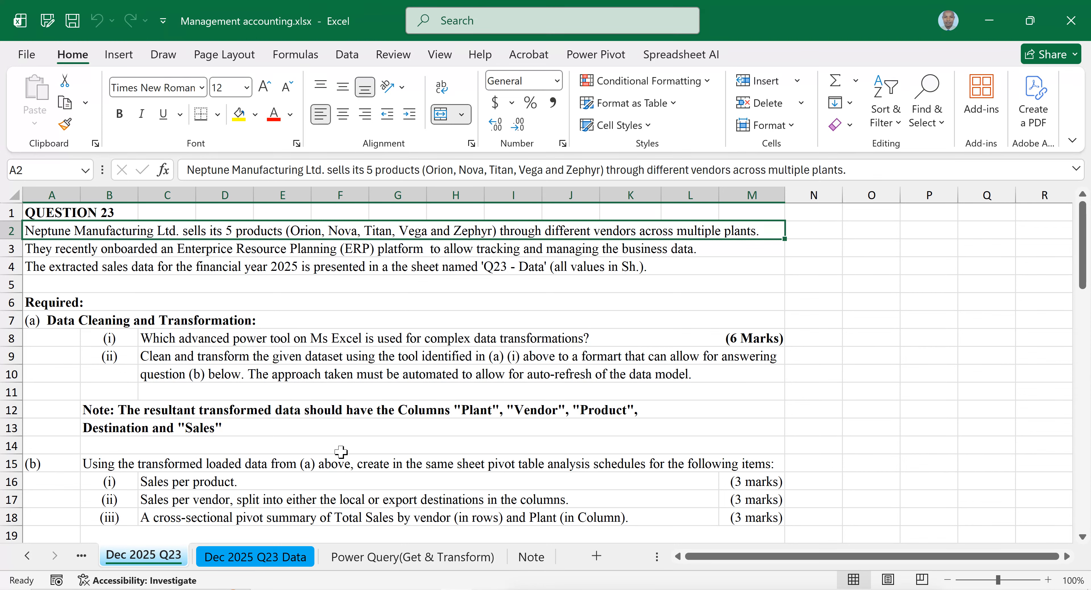
left_click(265, 558)
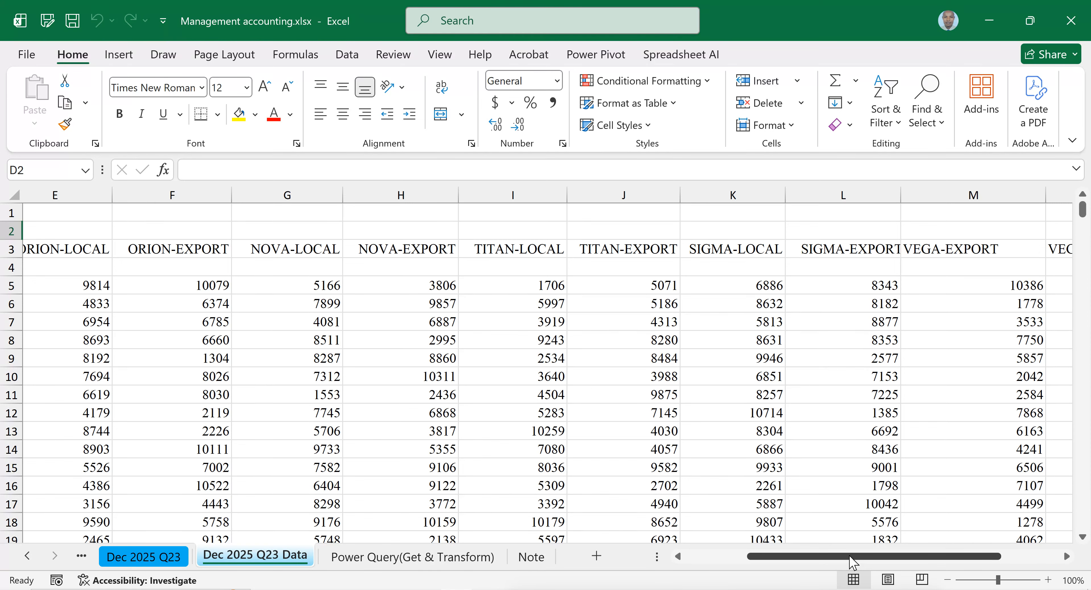
left_click_drag(859, 559, 694, 504)
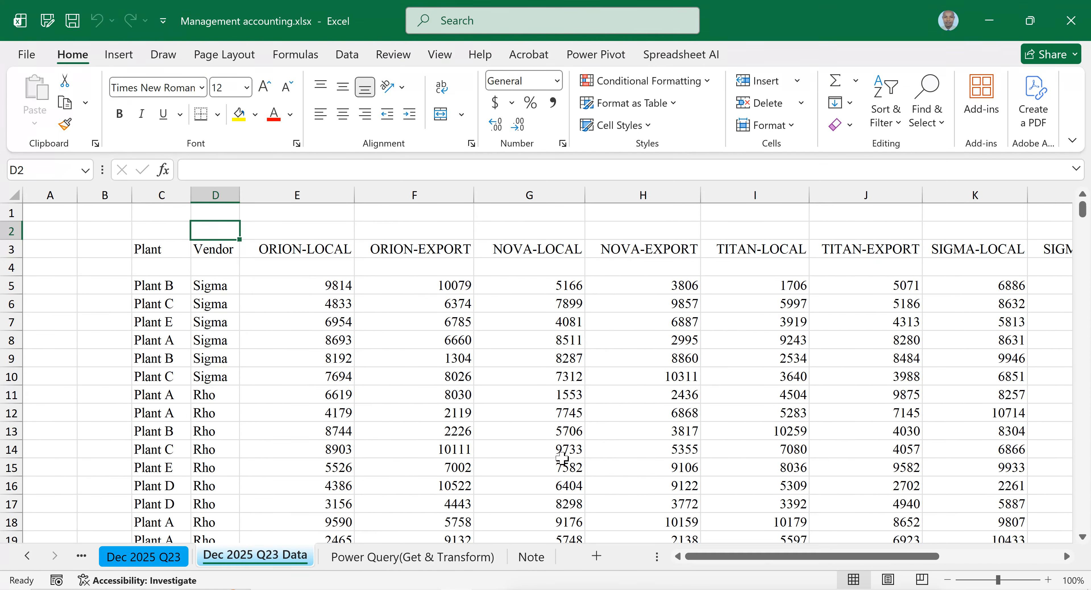
Step: Copy the whole Question 23 text block, columns A to M, from the Dec 2025 Q23 sheet
left_click(155, 554)
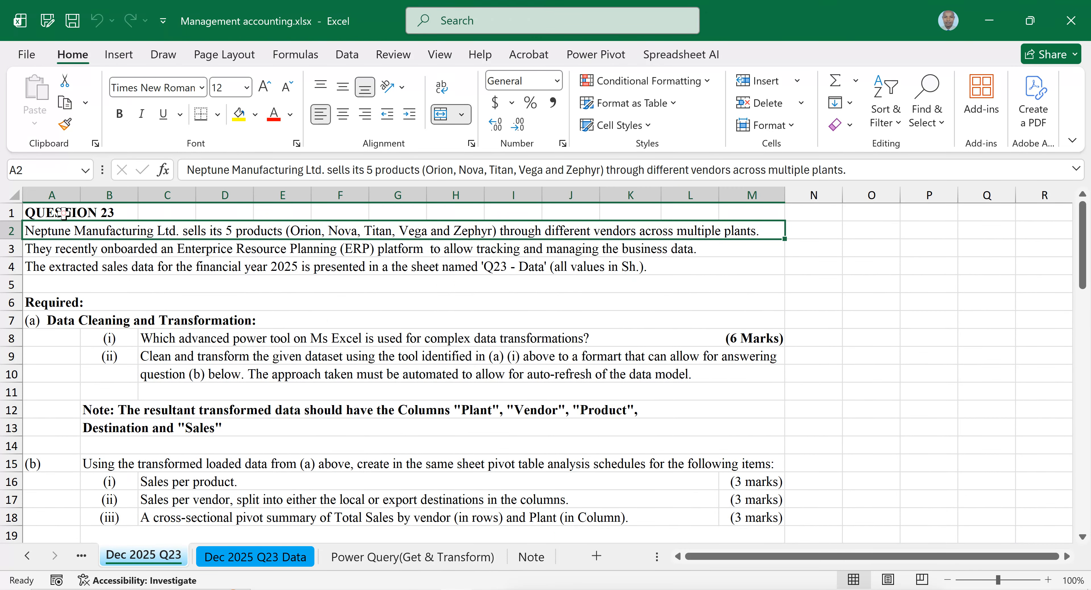
left_click_drag(63, 213, 441, 263)
scroll(479, 371, "up", 6)
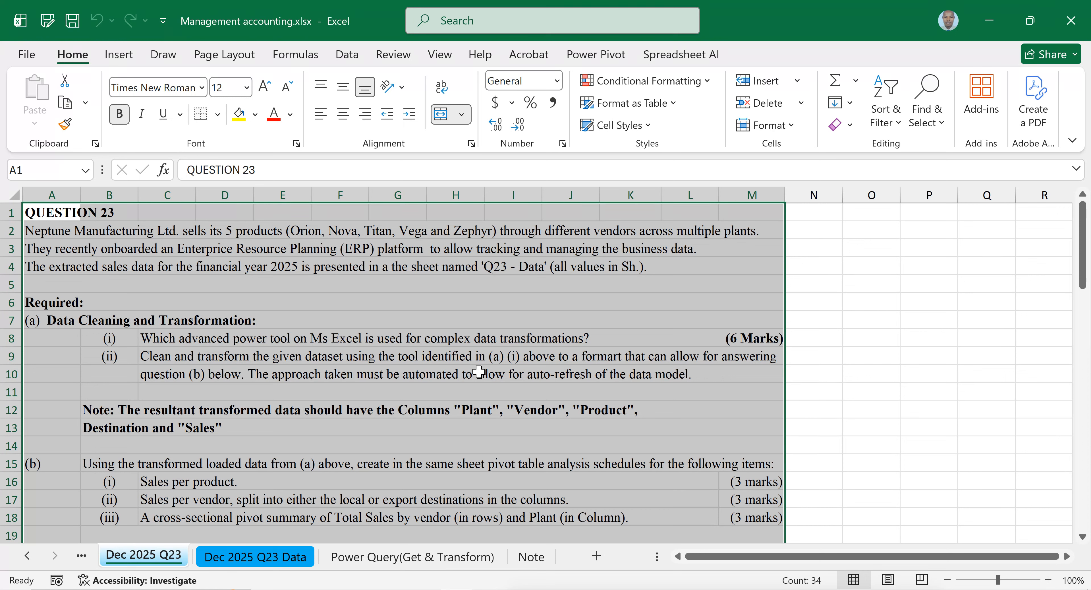
key("ctrl+c")
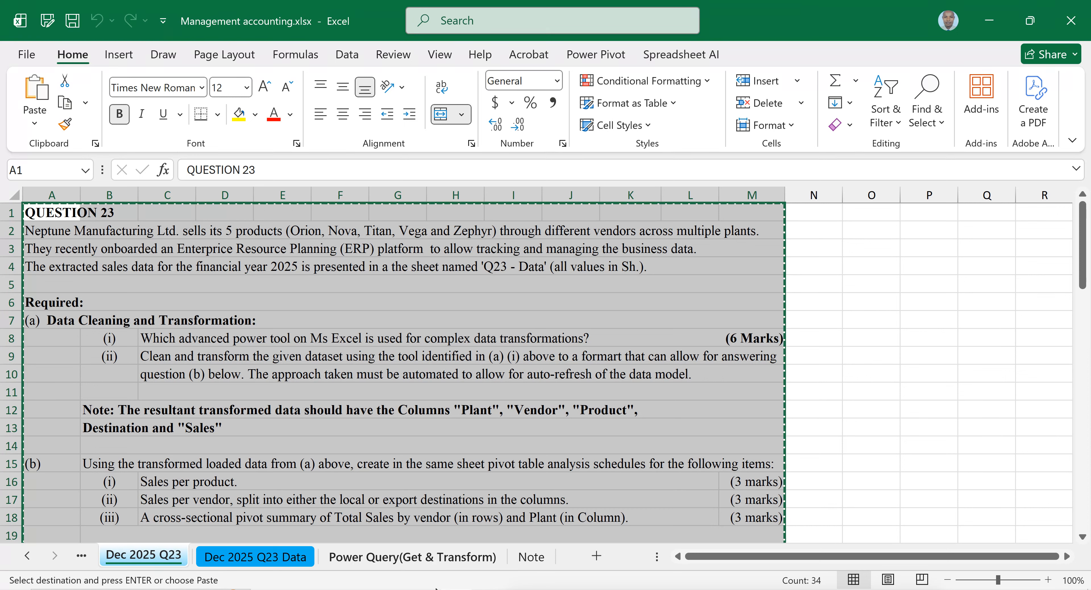
Step: Switch to Word, paste the copied question as a picture into the blank BDA Dec 2025 Q23.docx, and return to the Excel workbook
mouse_move(425, 588)
left_click(432, 529)
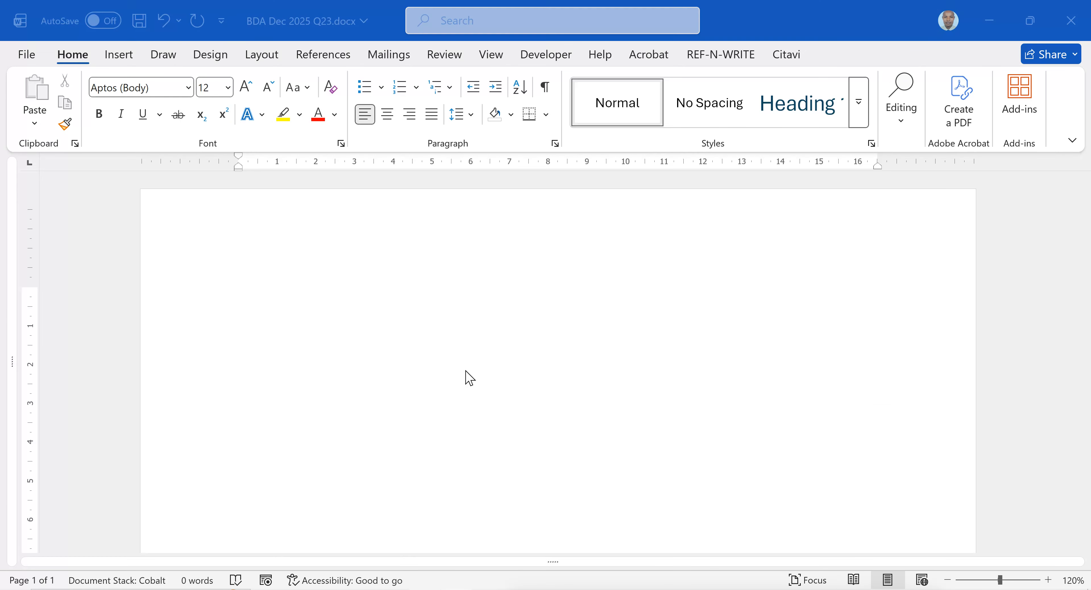
right_click(270, 291)
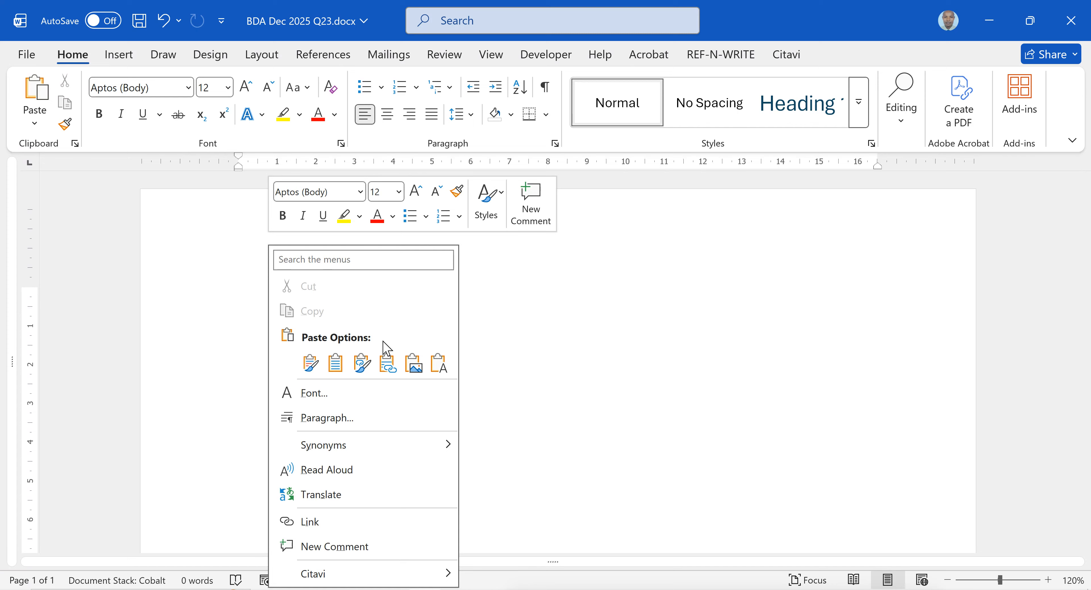
left_click(415, 363)
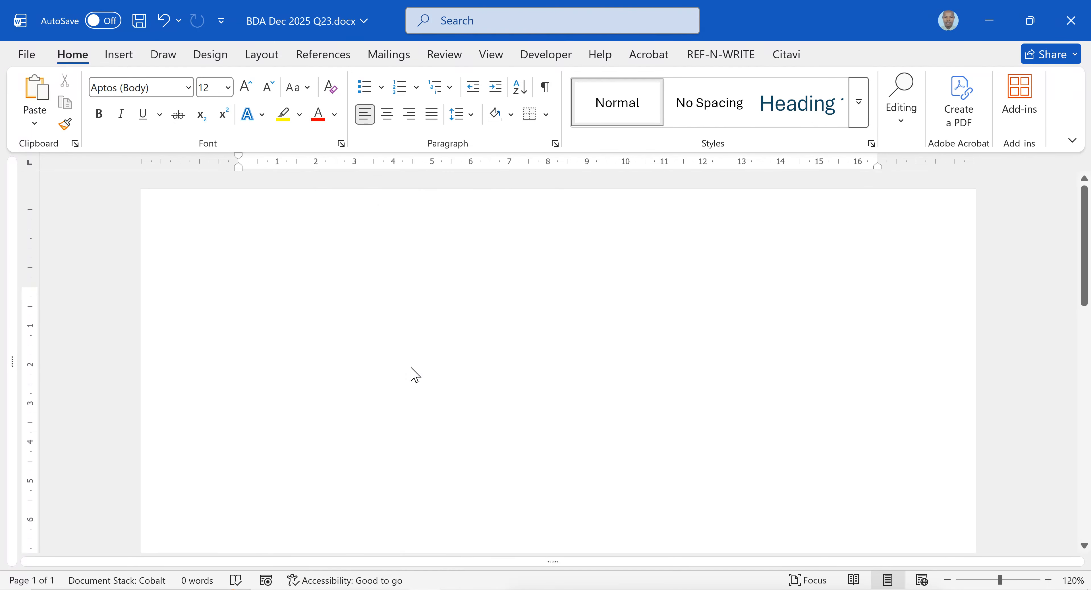
scroll(453, 338, "up", 1)
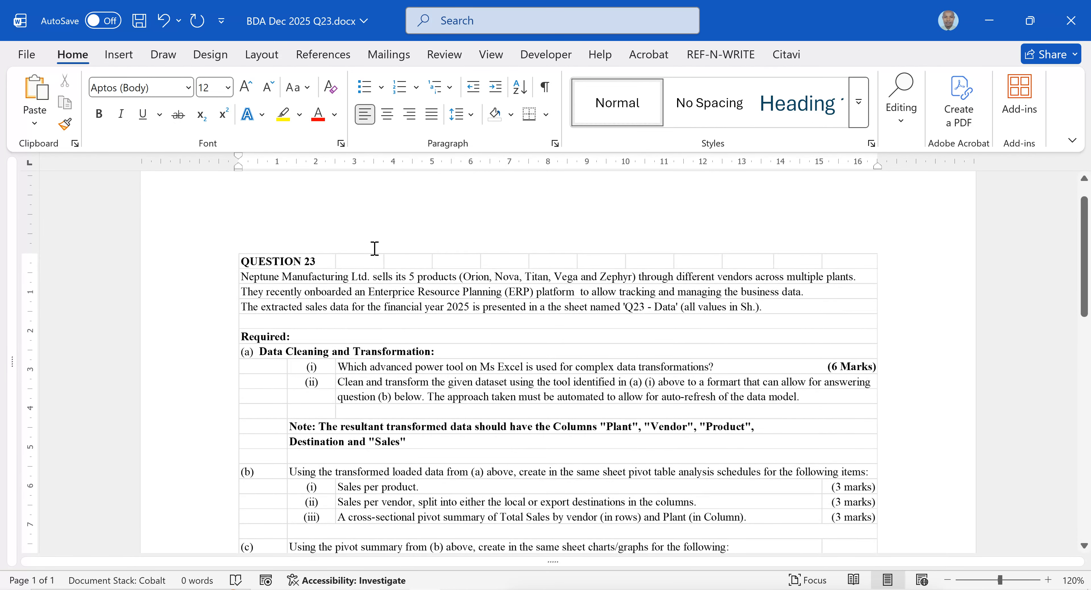
left_click(354, 261)
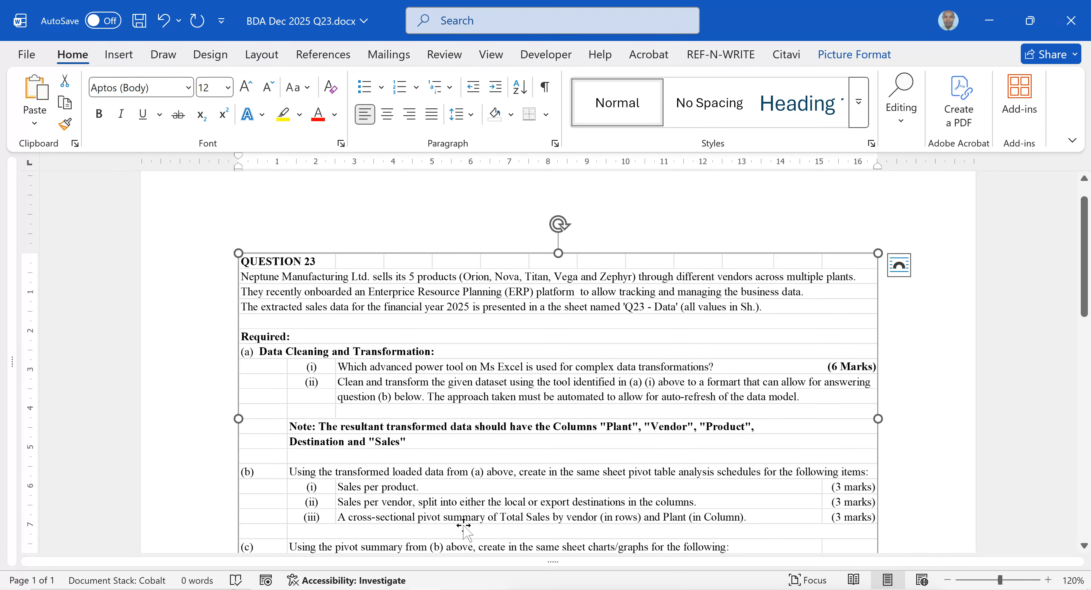
left_click(426, 530)
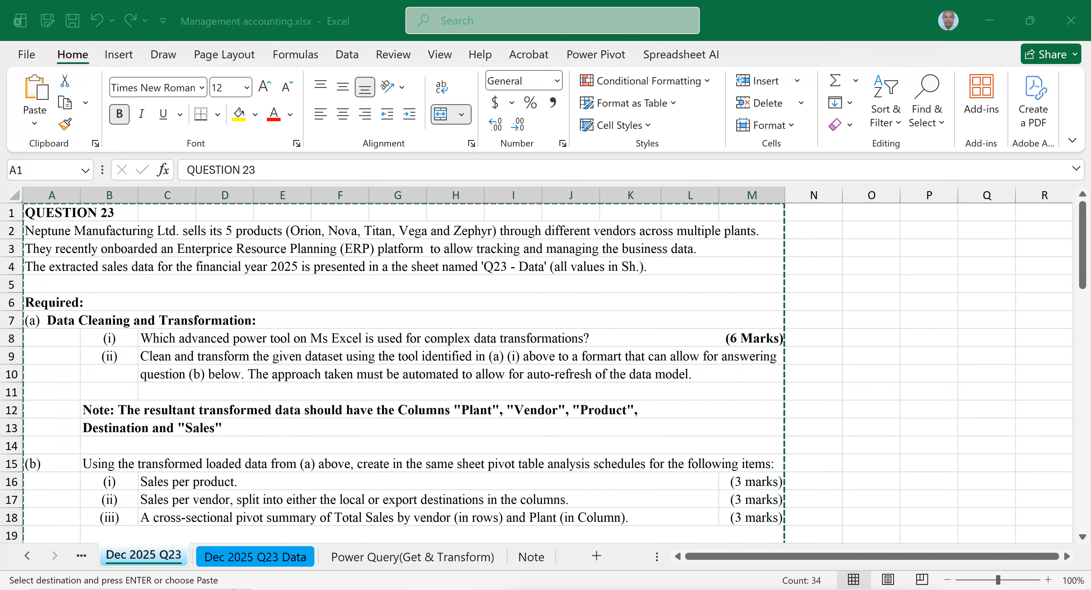
Step: Review requirement (a)(i) on the Dec 2025 Q23 sheet and locate the Get & Transform command for querying a table or range
double_click(503, 303)
left_click(160, 326)
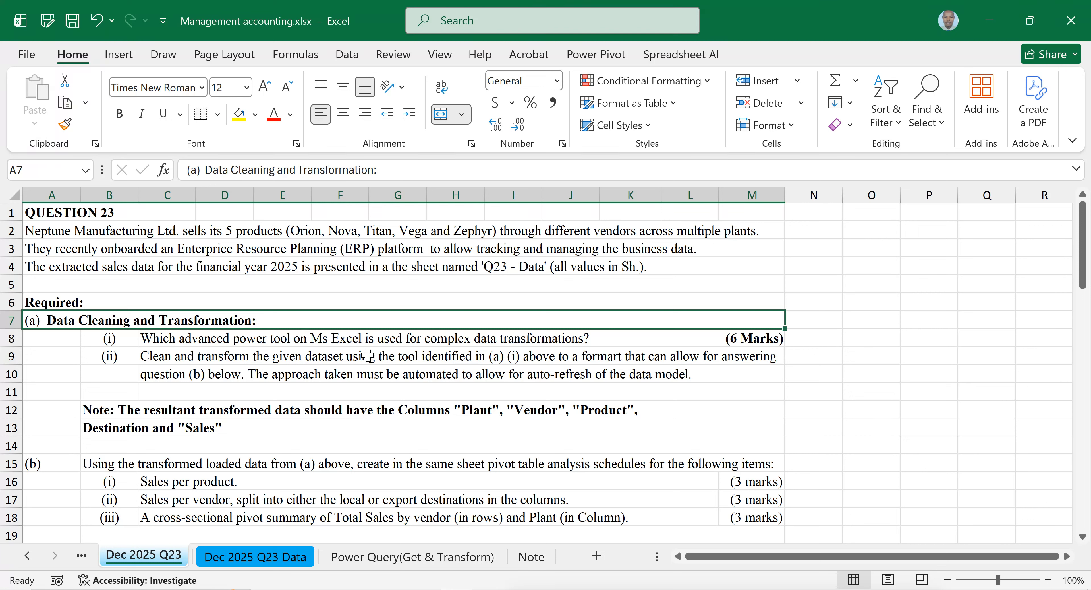
left_click(525, 341)
left_click_drag(123, 338, 688, 344)
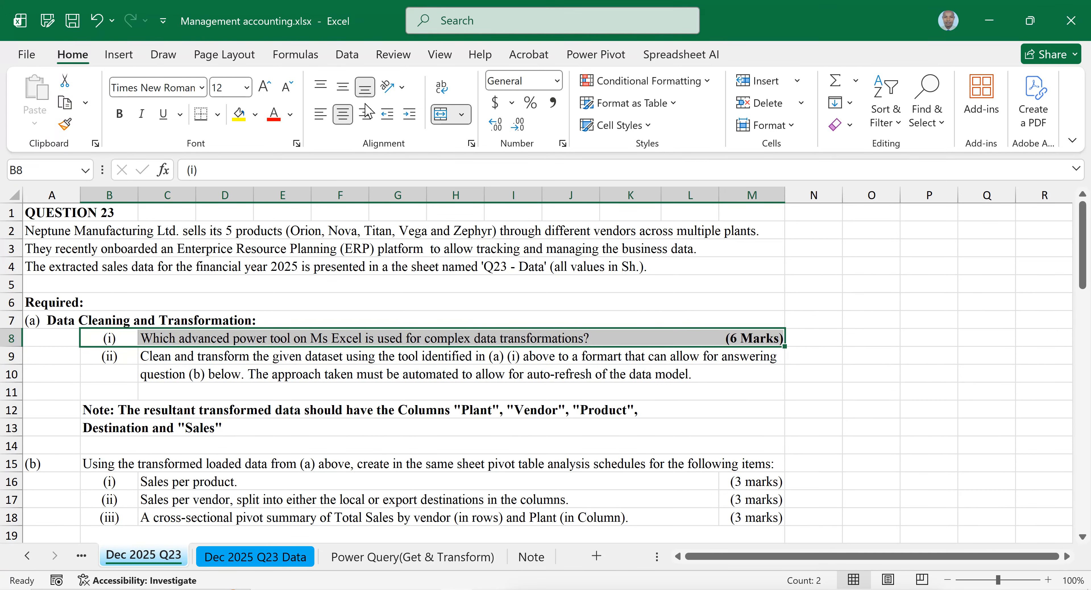
left_click(348, 57)
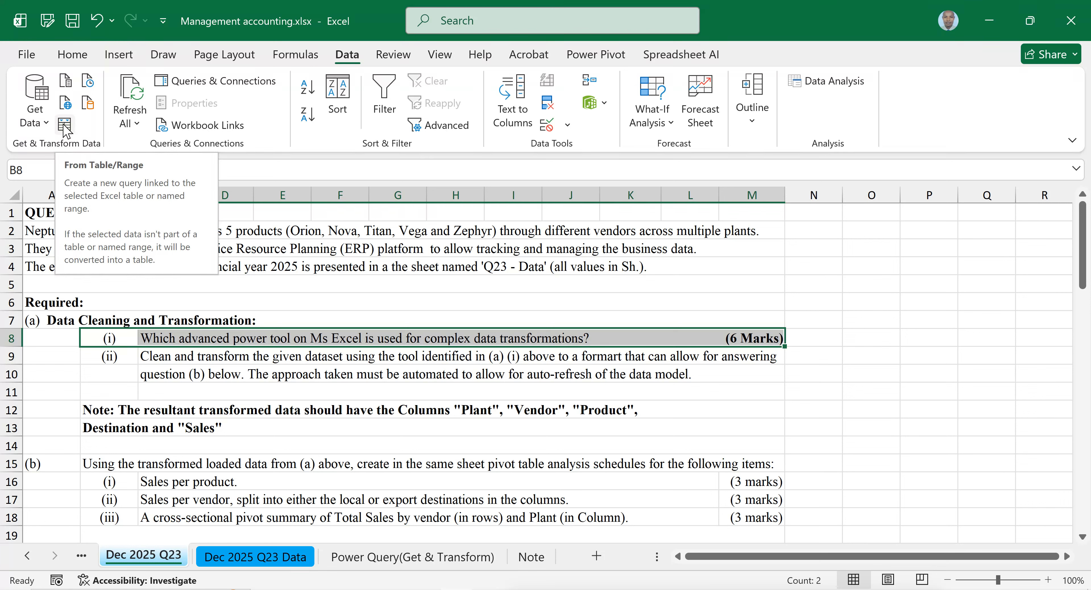
left_click(437, 304)
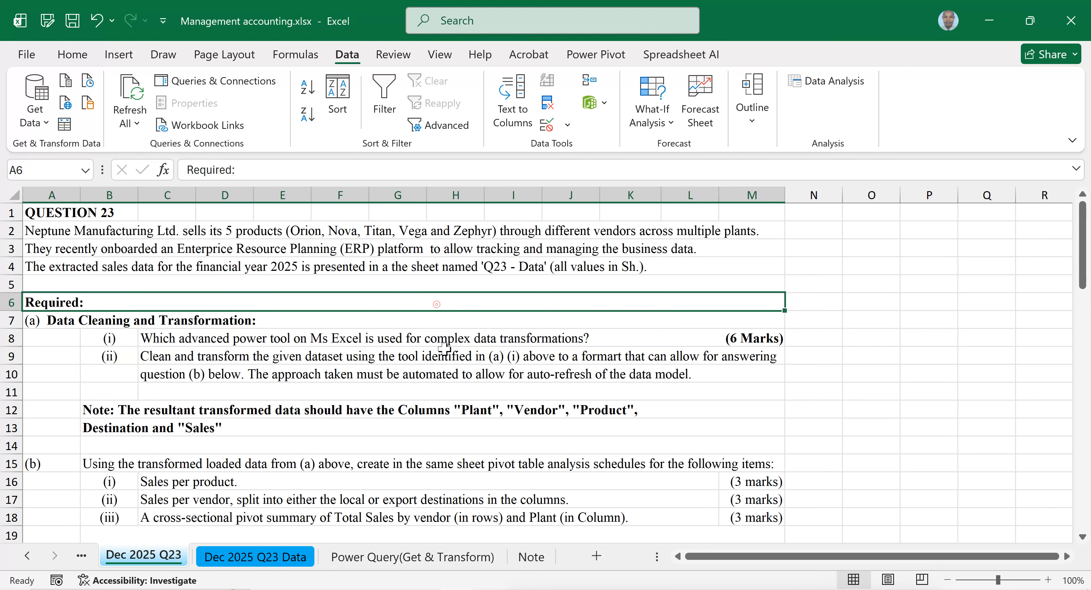
Step: Read the Power Query(Get & Transform) notes sheet, covering the definition, what the tool does, the refresh note and its advantages
left_click(413, 556)
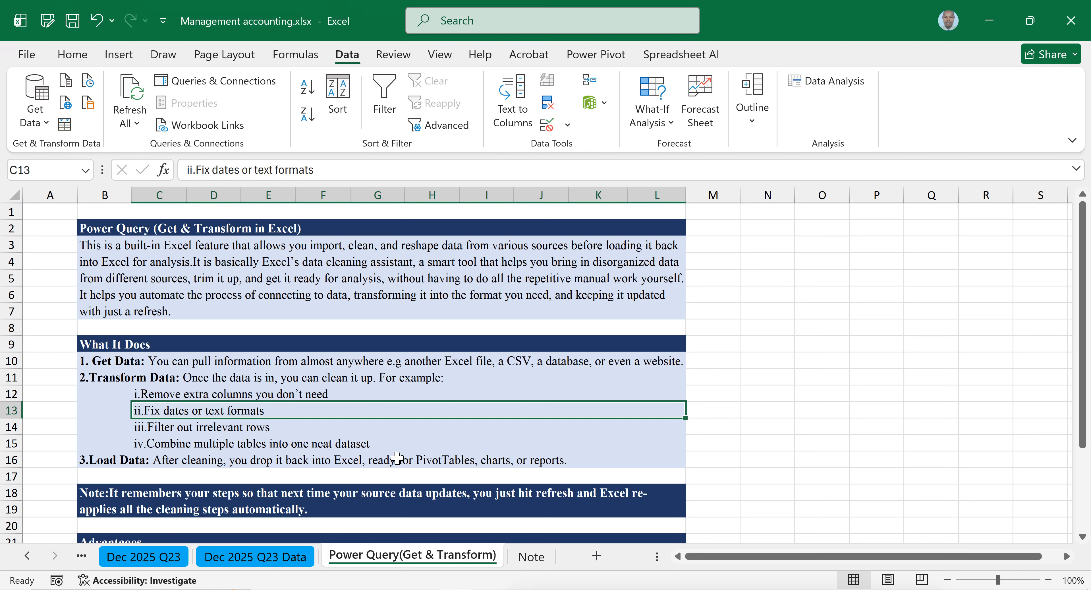
left_click(213, 231)
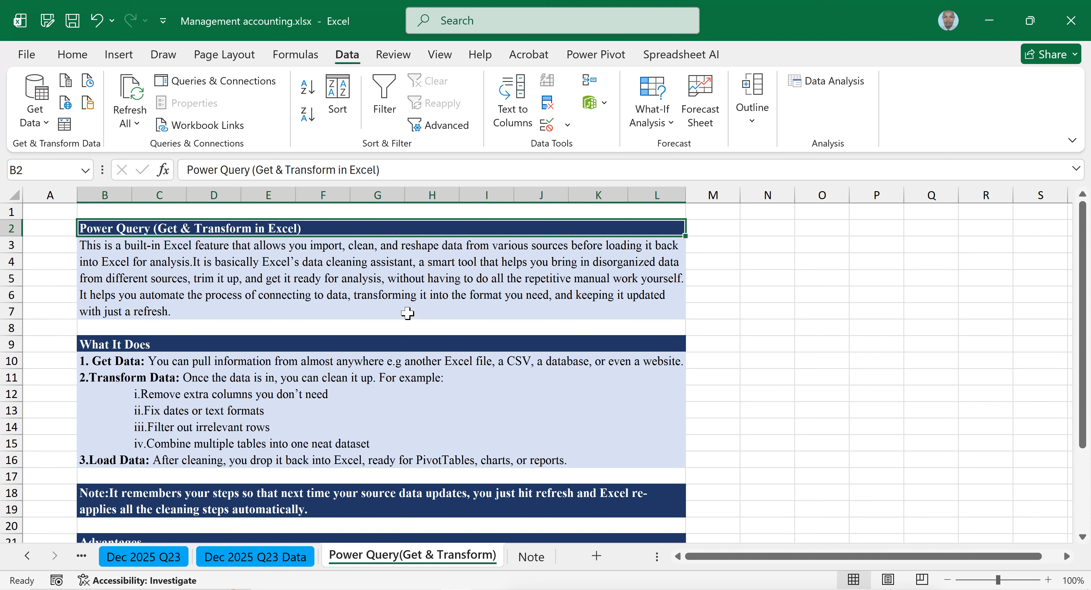
left_click(439, 282)
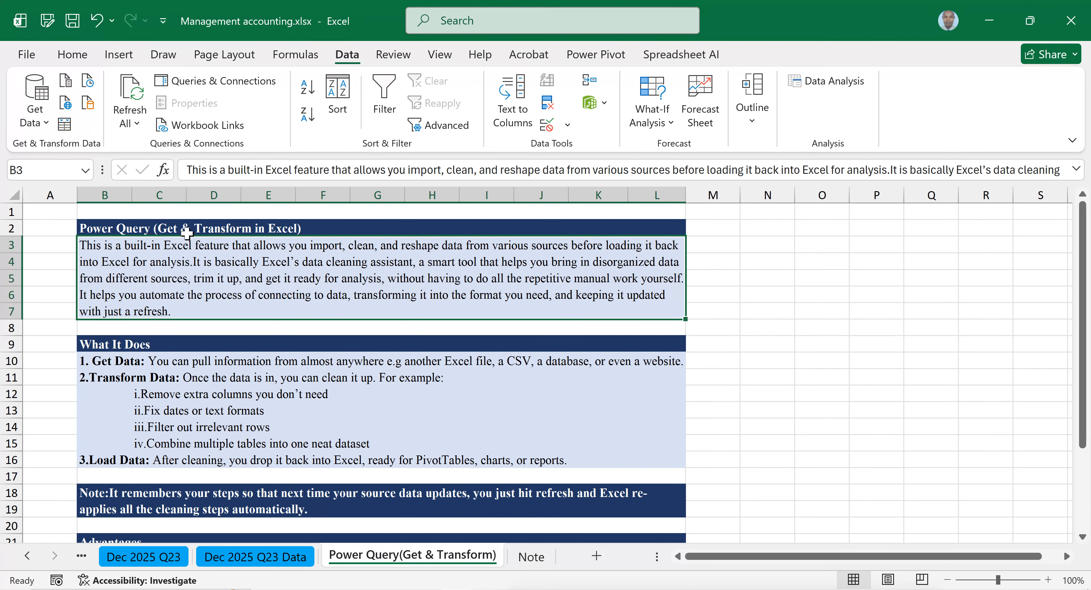
scroll(280, 295, "down", 2)
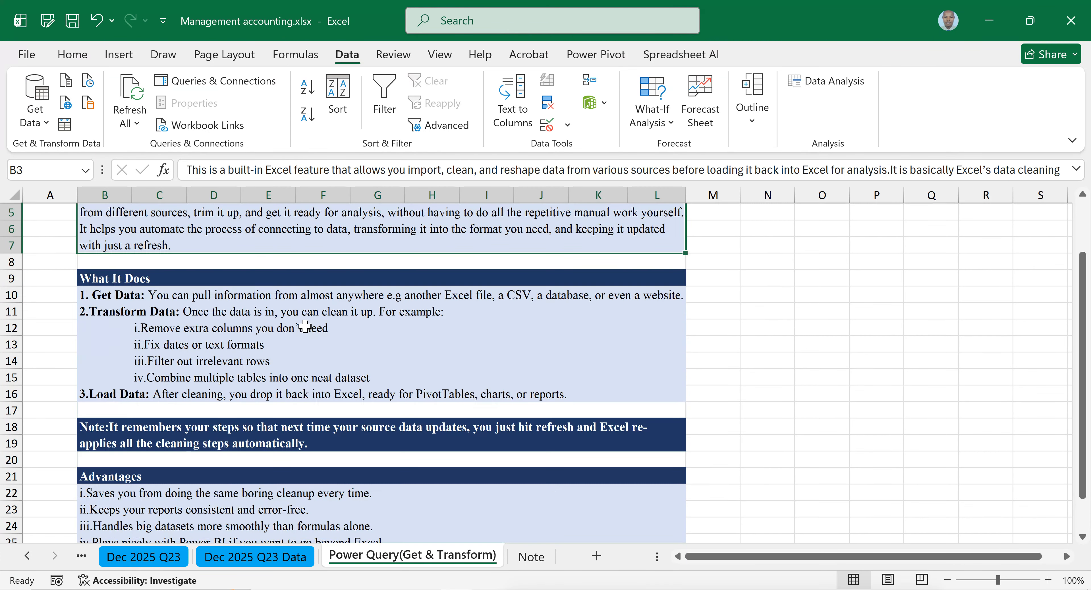
left_click(252, 342)
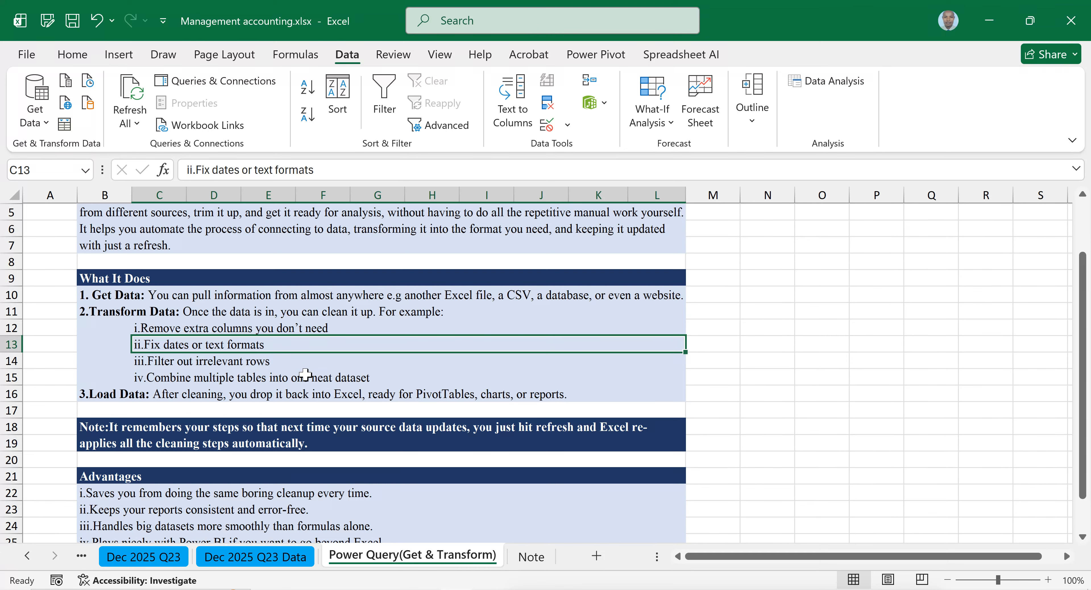
scroll(280, 377, "down", 2)
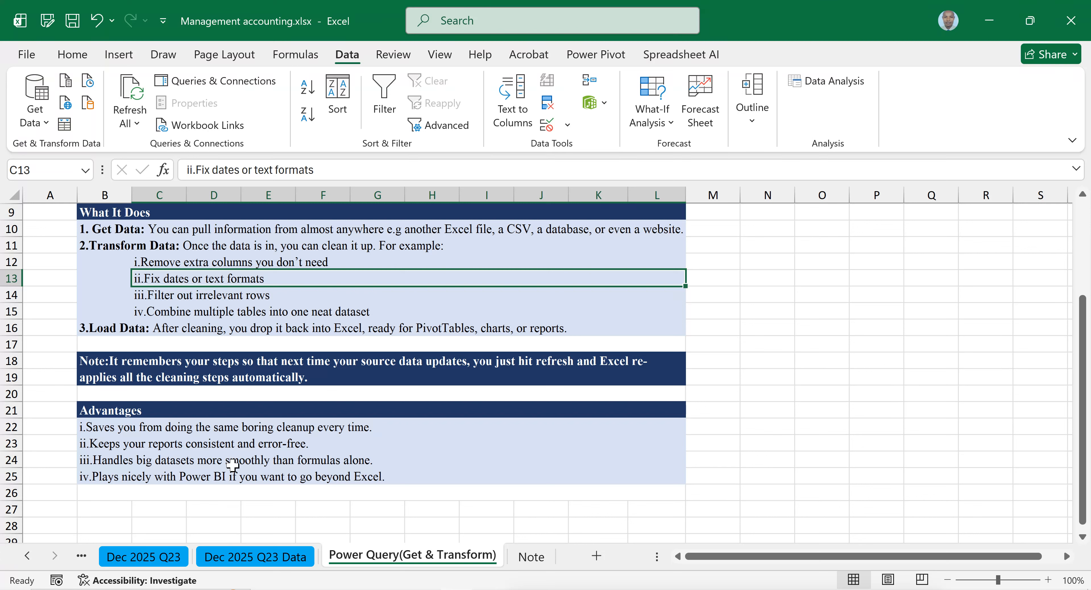
scroll(288, 413, "up", 3)
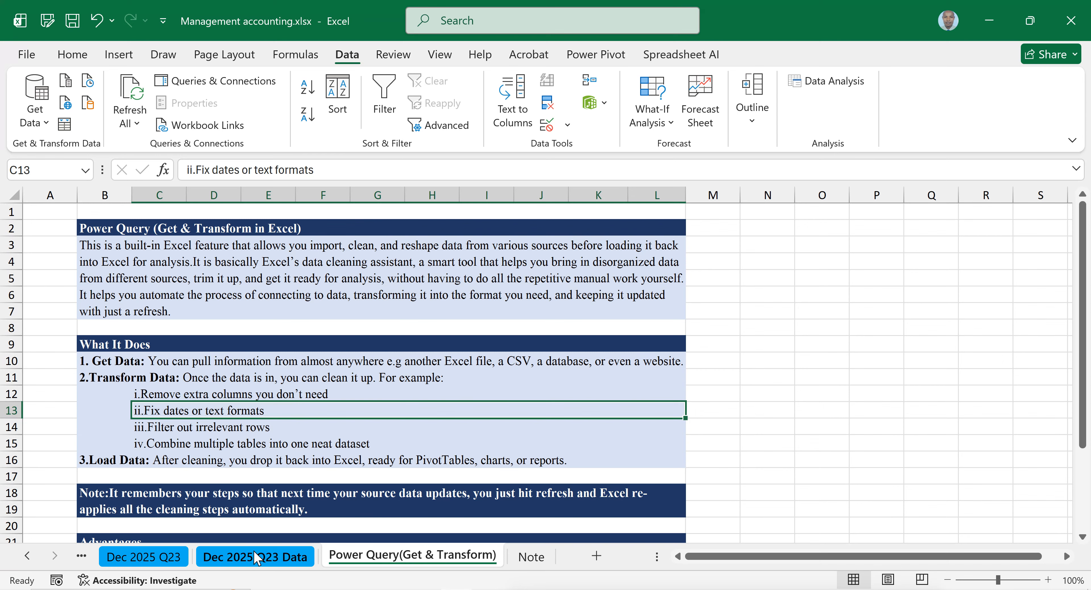
left_click(286, 382)
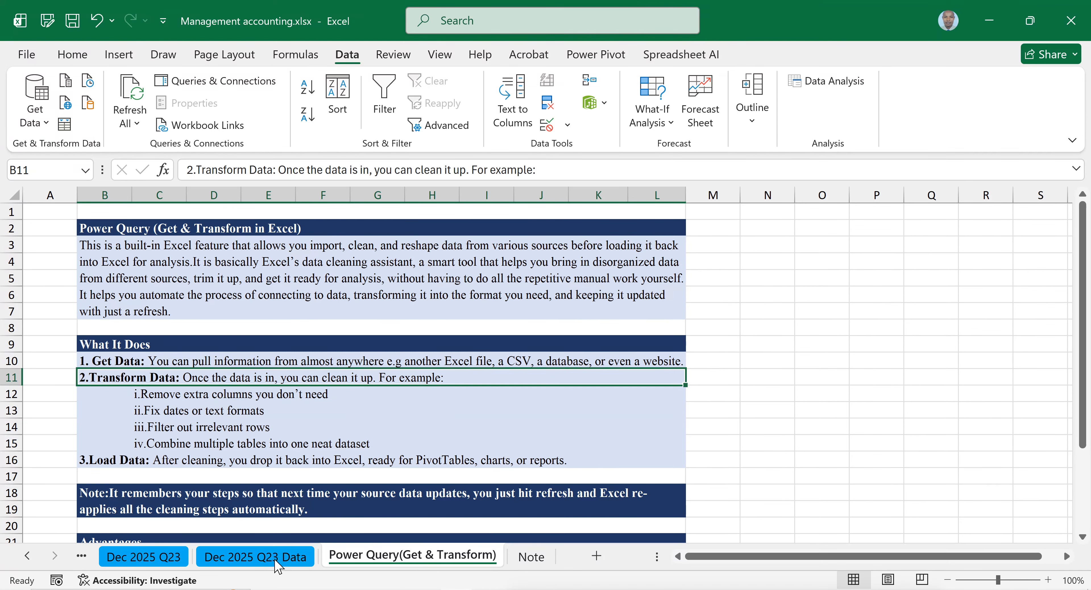
Step: Format the range C3:N343 on the Dec 2025 Q23 Data sheet as a table with headers, using Blue, Table Style Medium 9
left_click(255, 556)
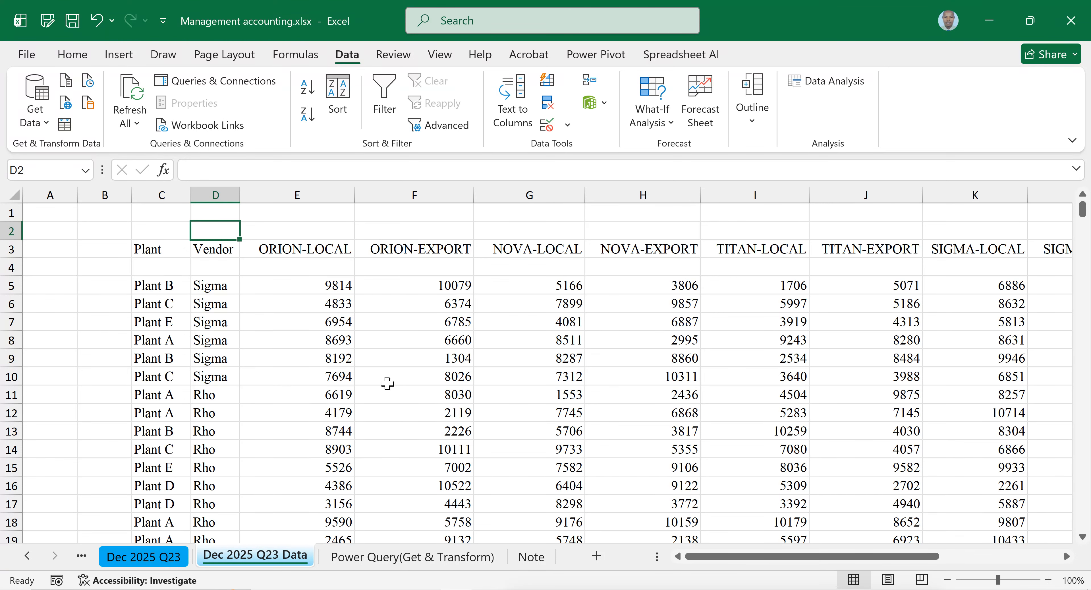
left_click_drag(754, 557, 760, 557)
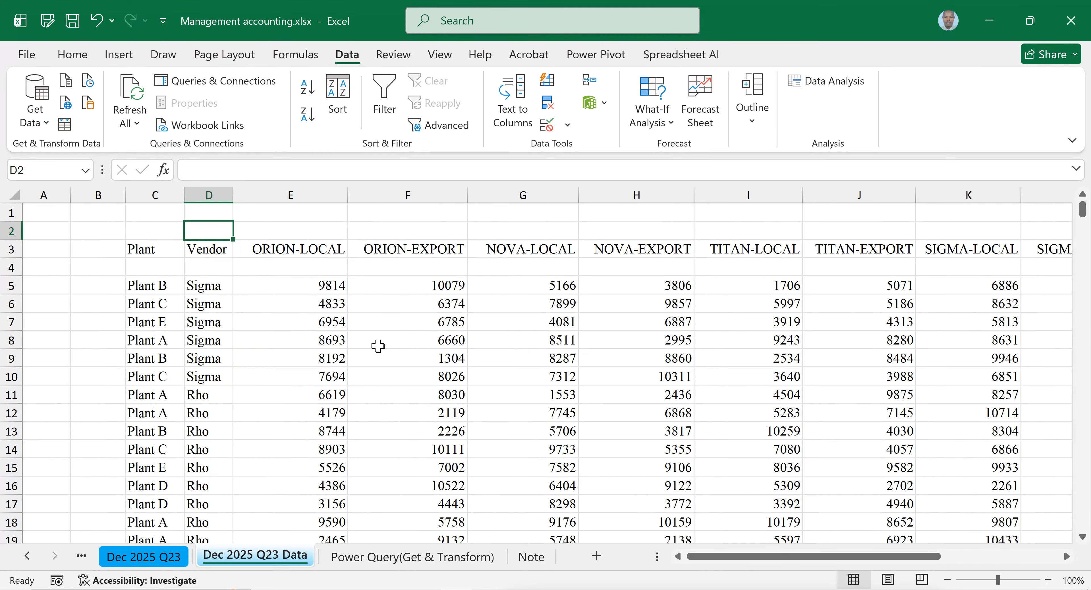
left_click(71, 54)
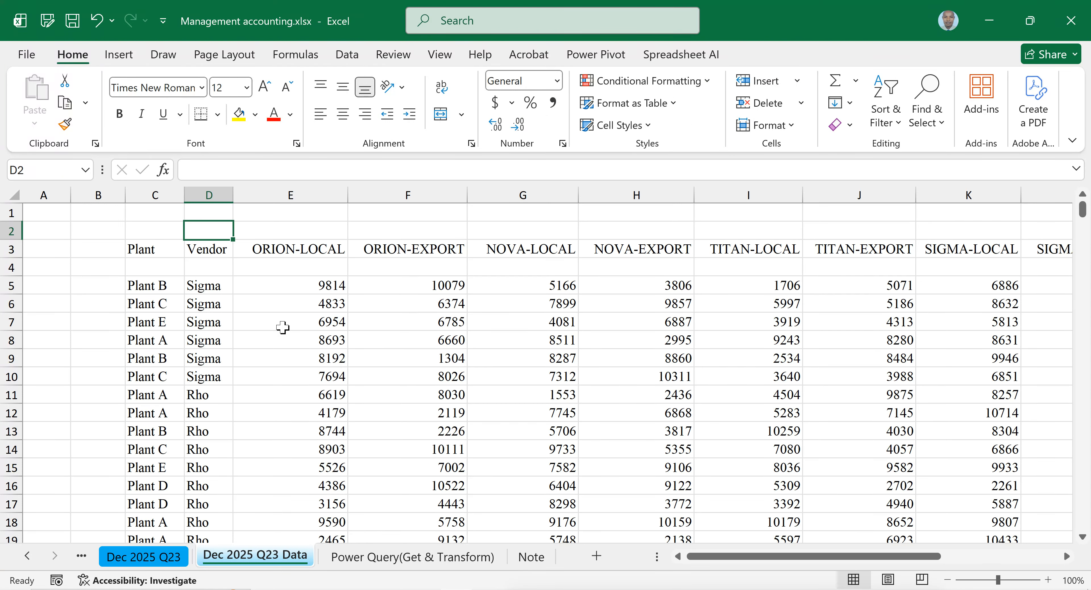
left_click_drag(149, 251, 1034, 417)
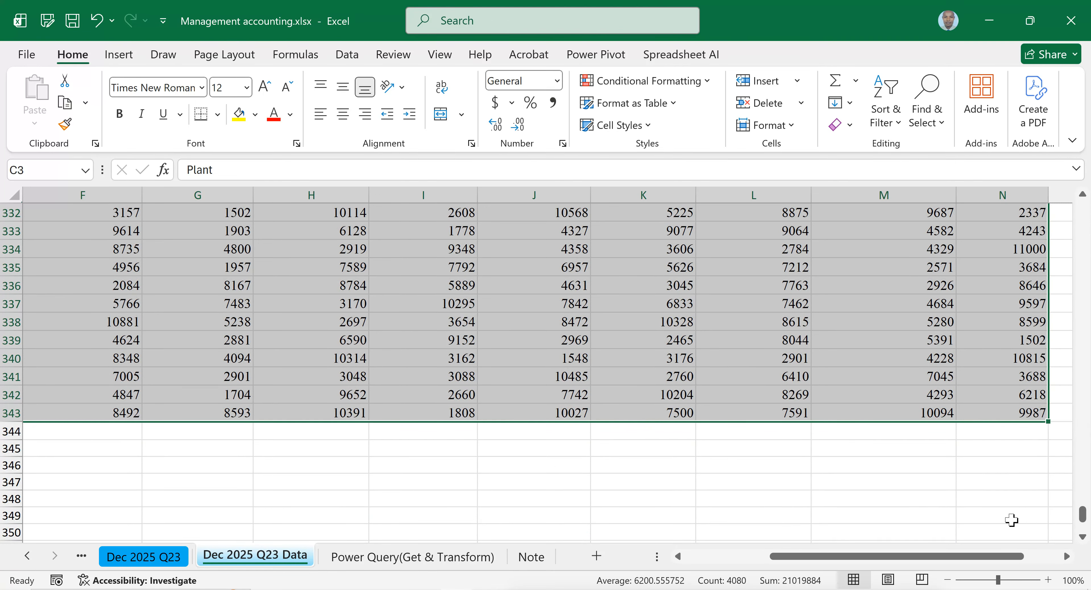
left_click_drag(978, 558, 906, 552)
left_click_drag(1083, 515, 1087, 200)
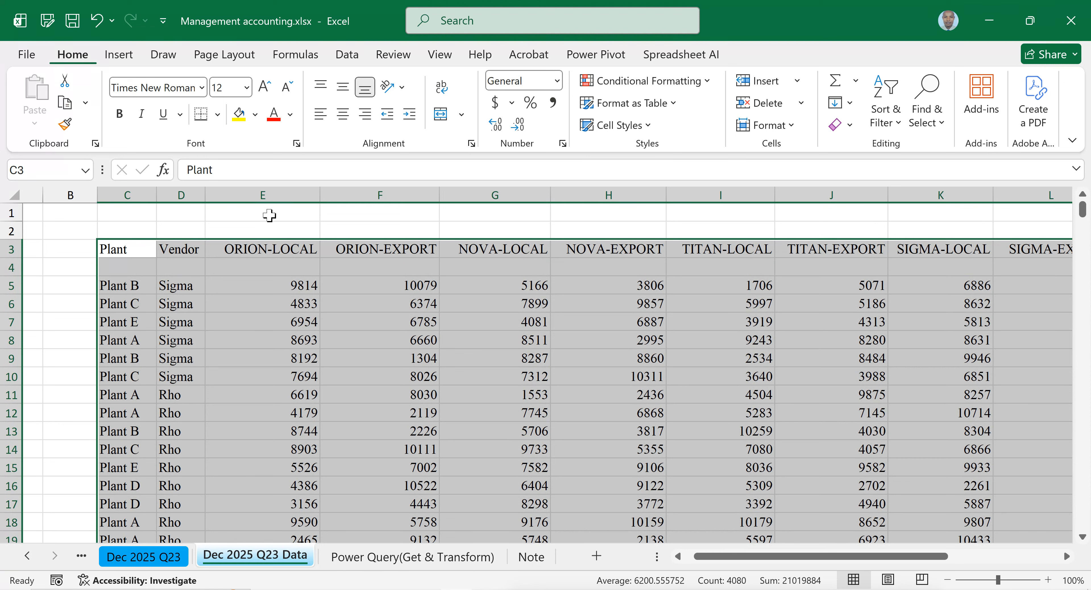
left_click(614, 109)
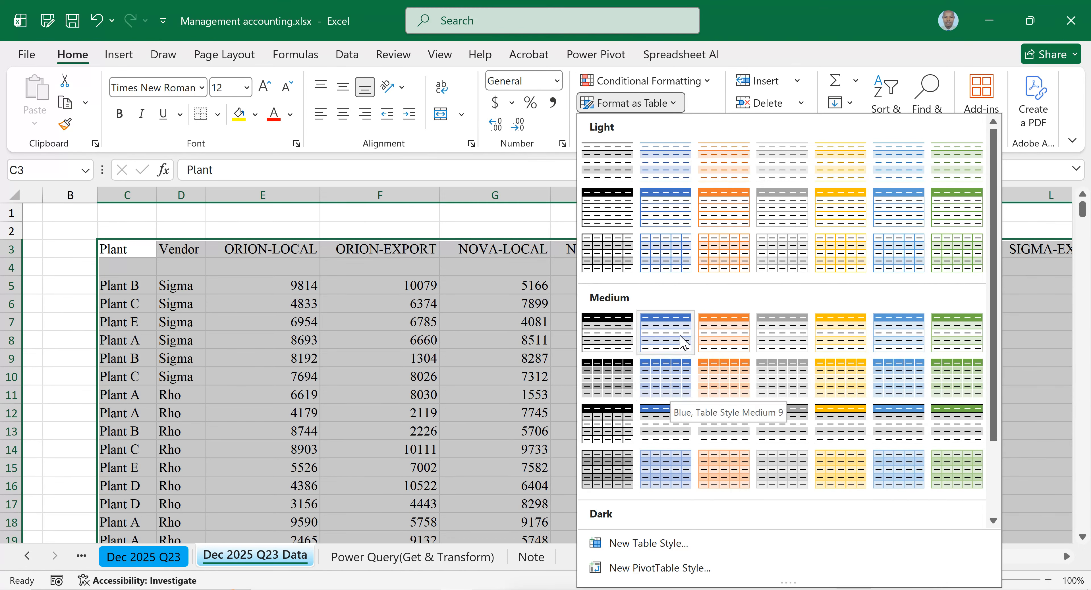
left_click(668, 383)
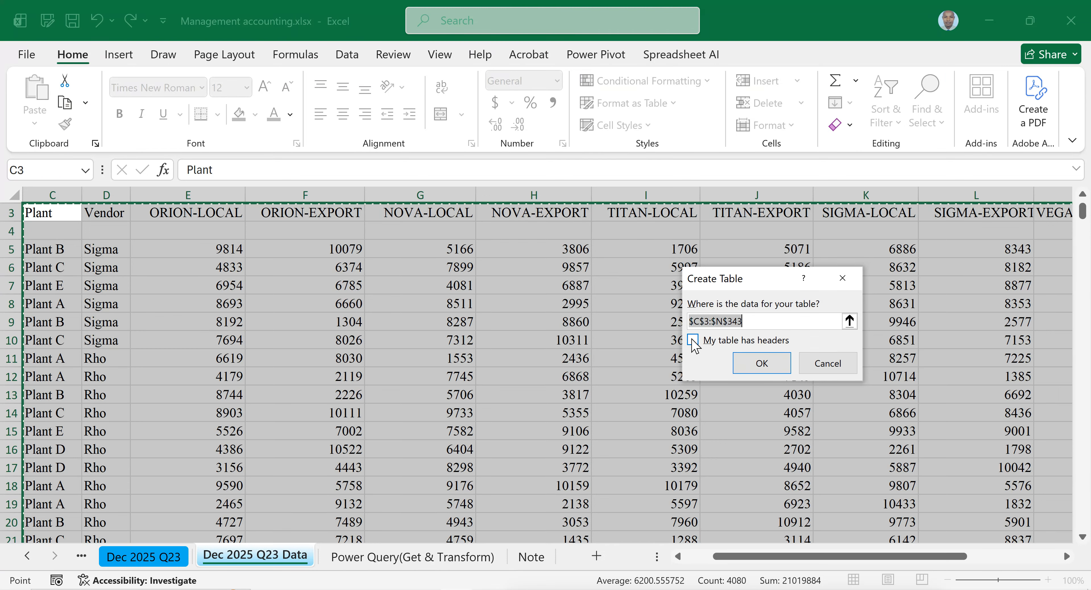
left_click(692, 340)
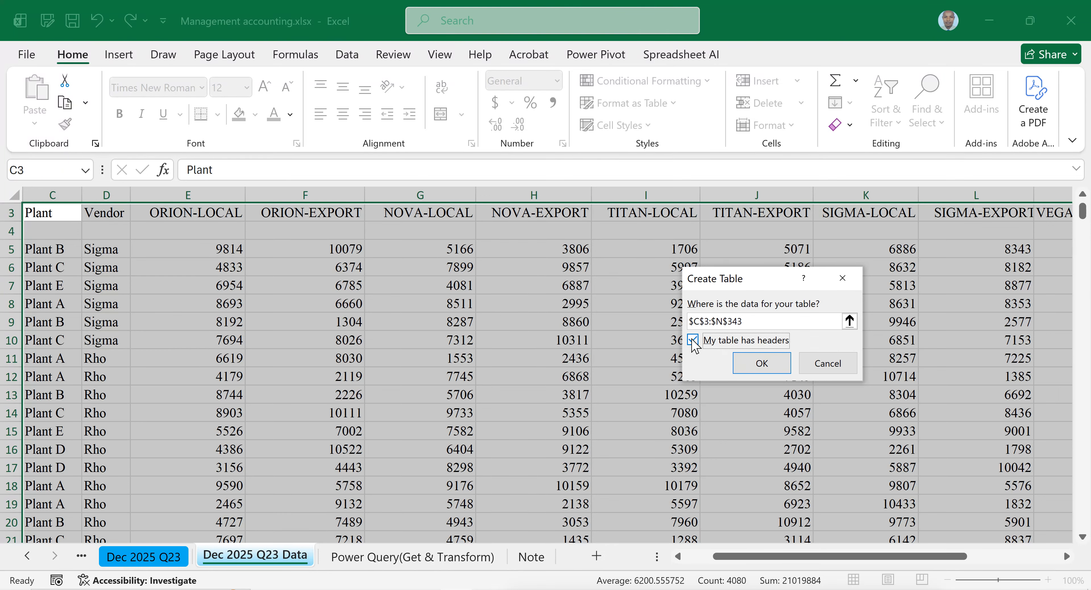
left_click(753, 363)
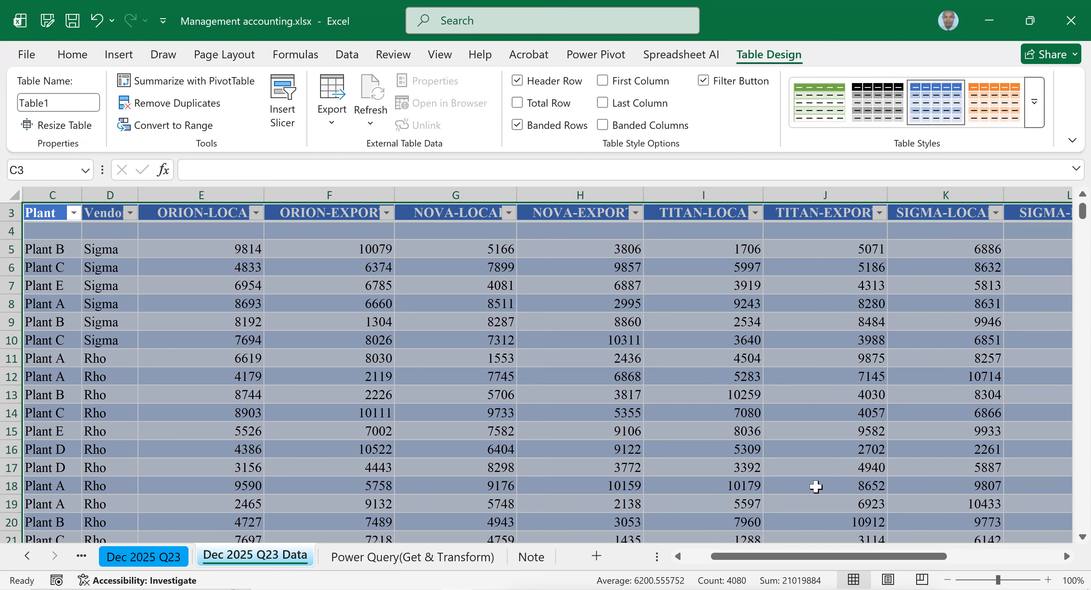
left_click_drag(749, 557, 725, 557)
scroll(414, 305, "up", 1)
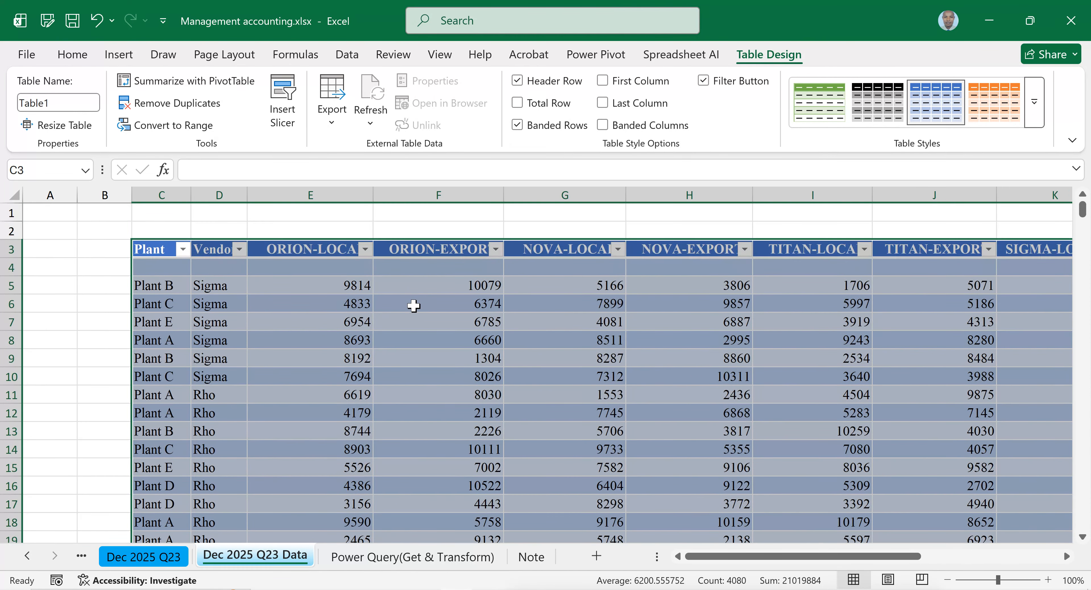
Step: Load the formatted sales table into the Power Query Editor as a new query from the table range
left_click(394, 306)
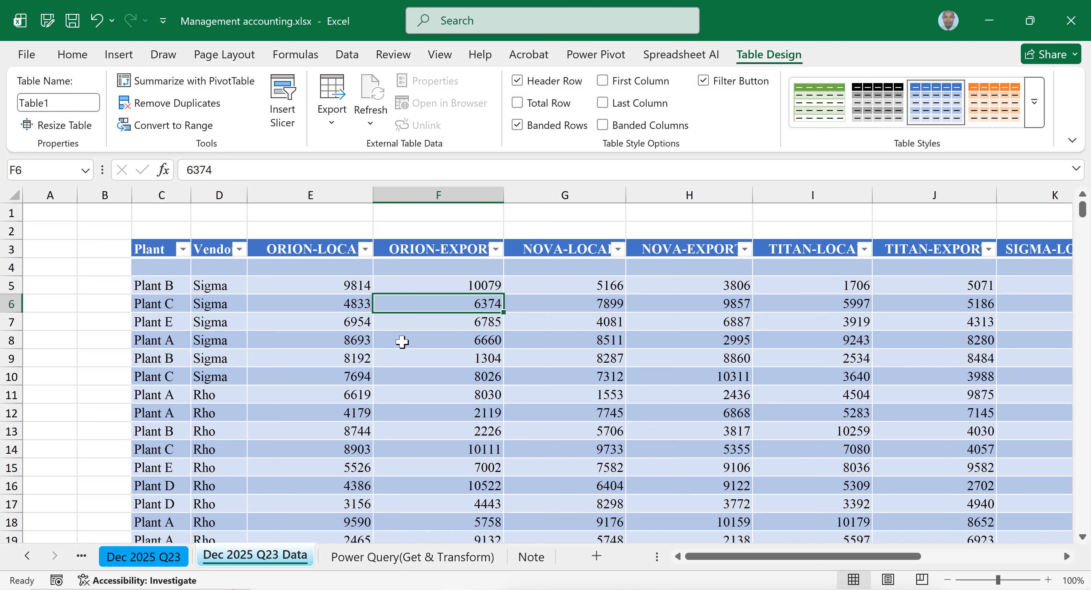
left_click(498, 396)
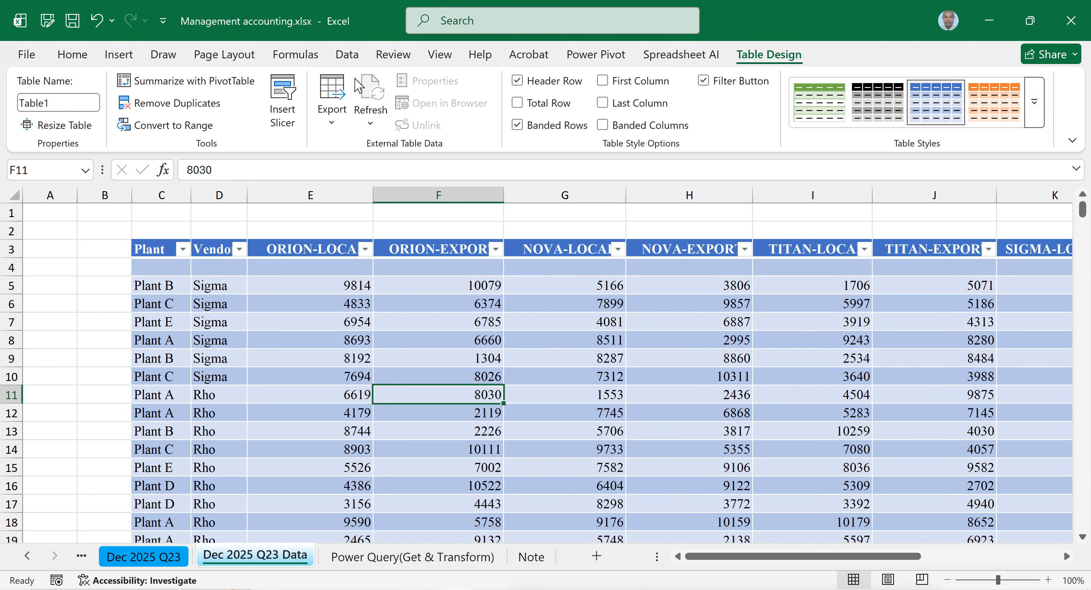
left_click(396, 437)
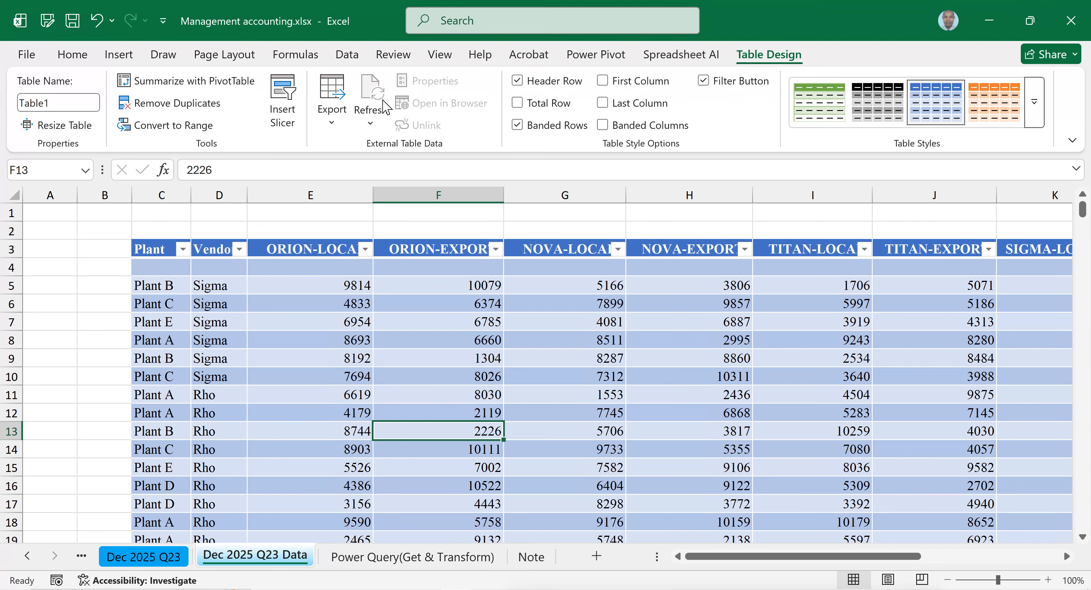
left_click(347, 55)
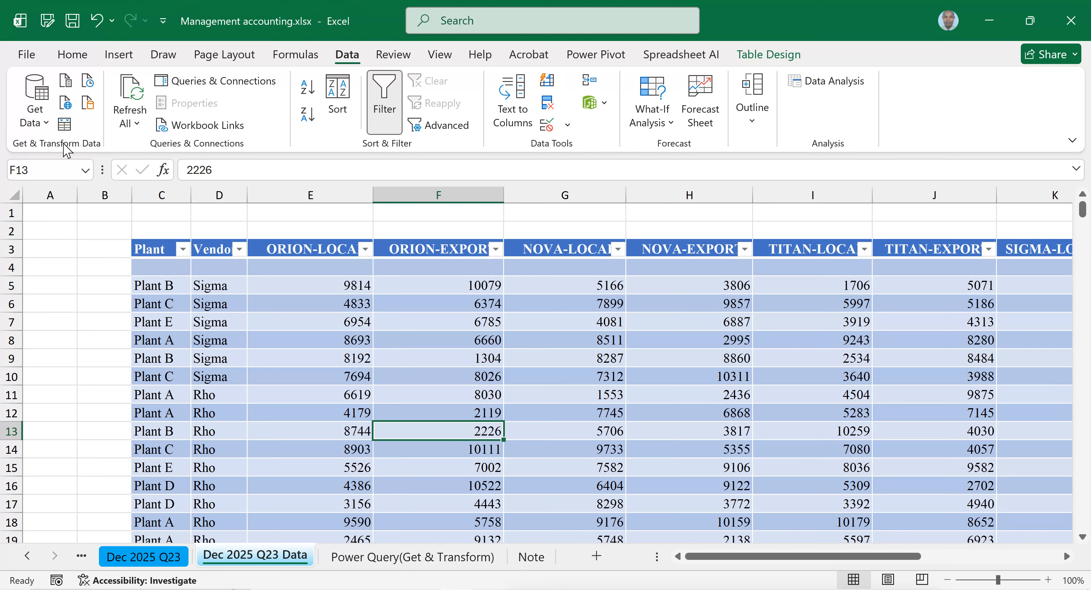
left_click(46, 125)
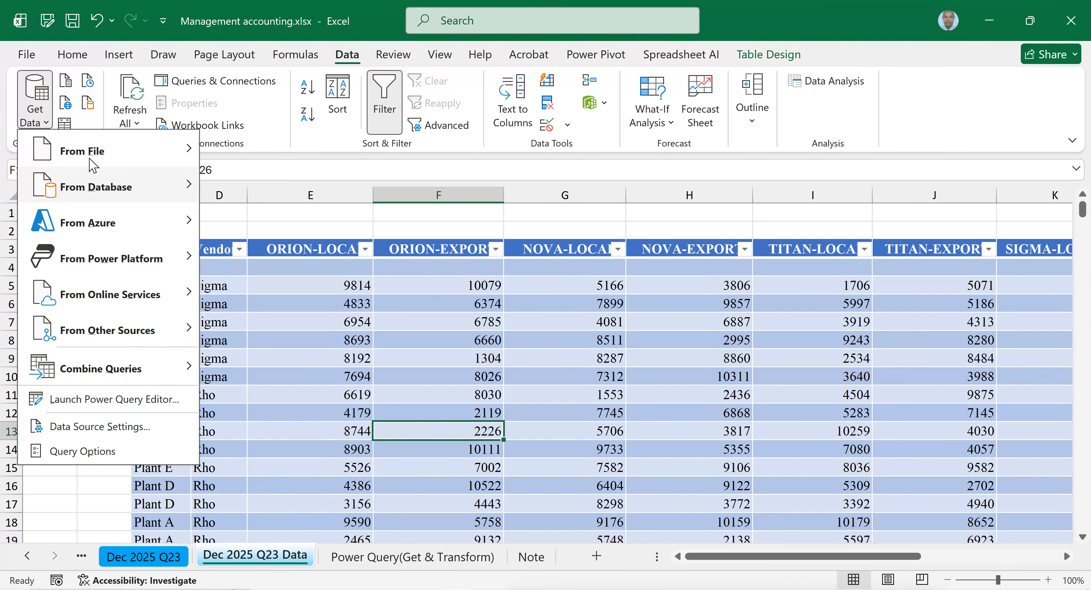
mouse_move(83, 146)
mouse_move(136, 237)
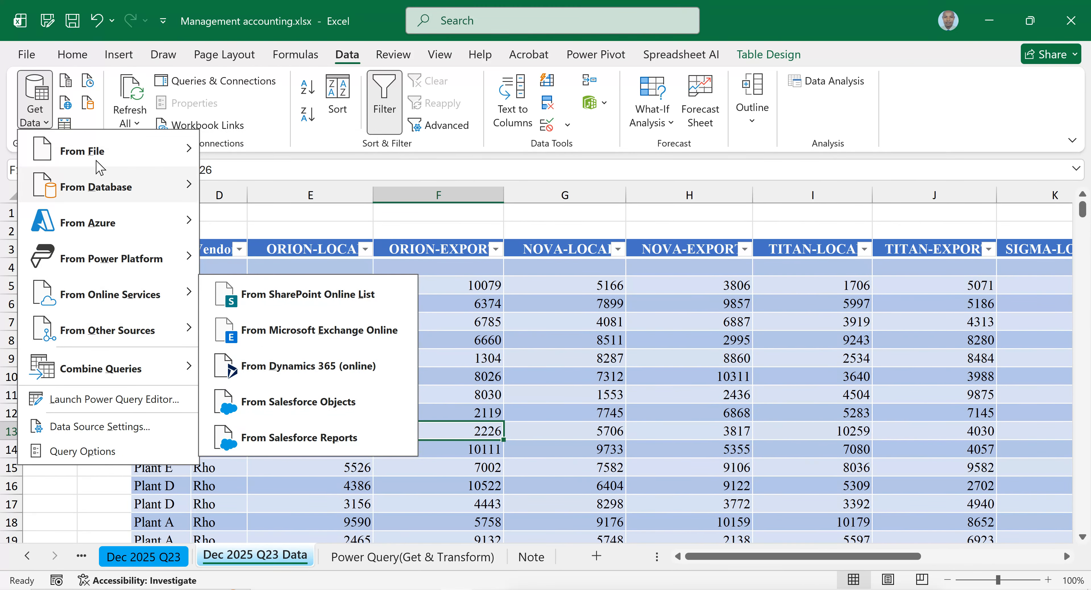
left_click(86, 124)
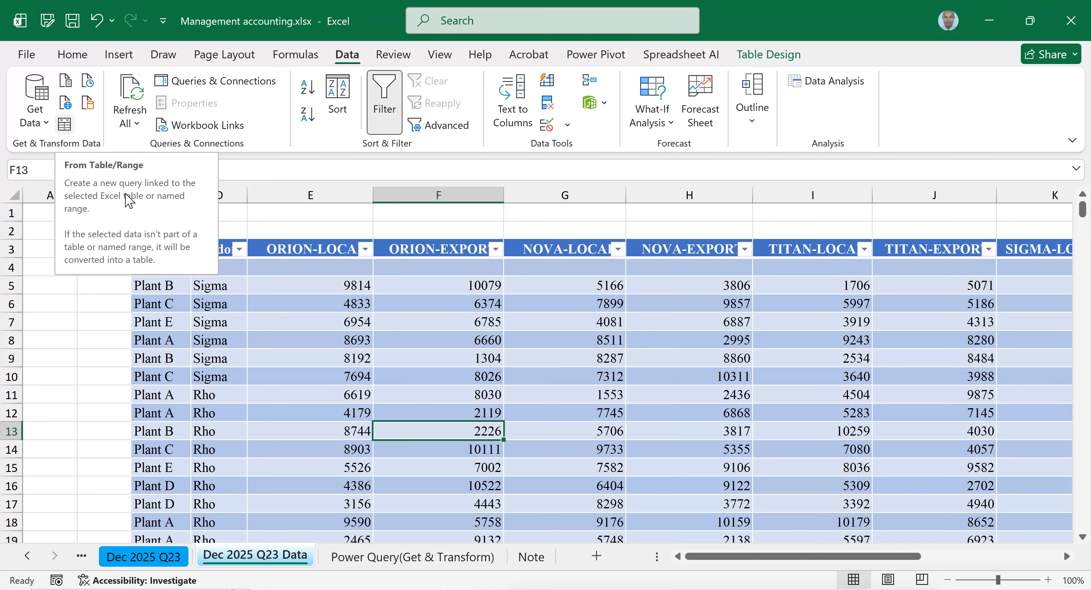
left_click(65, 124)
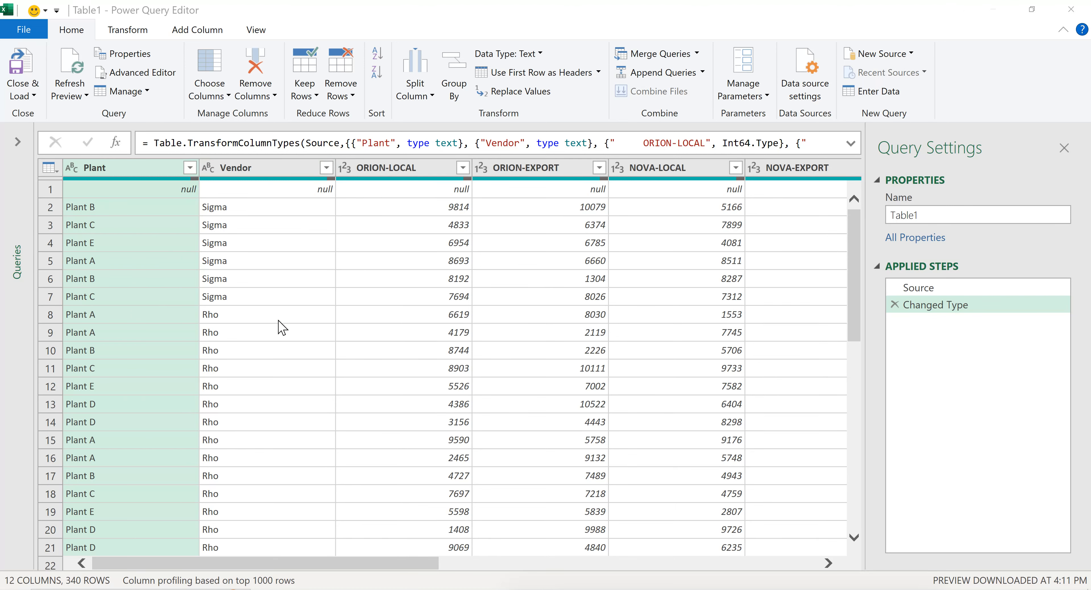
Step: Unpivot the ten LOCAL and EXPORT columns for ORION, NOVA, TITAN, SIGMA and VEGA, keeping Plant and Vendor as they are
left_click(391, 169)
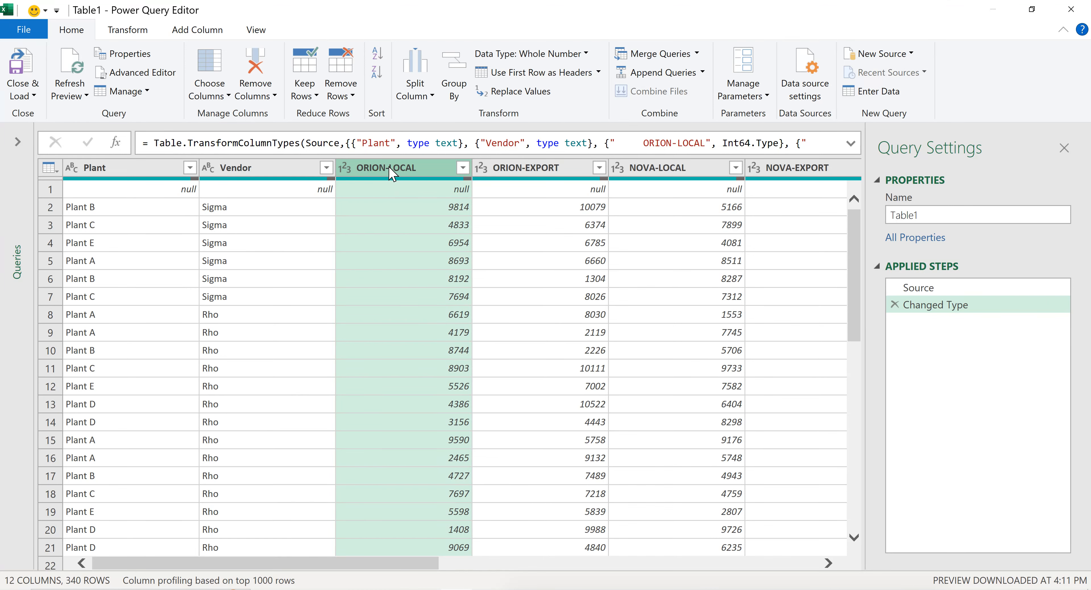
left_click(536, 172, "ctrl")
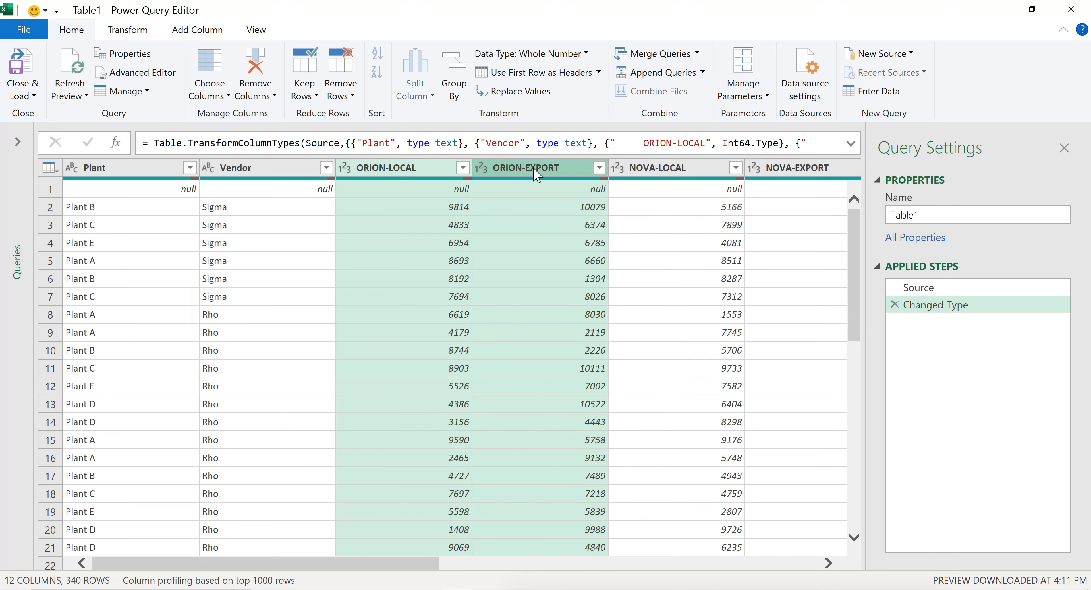
left_click(665, 168, "ctrl")
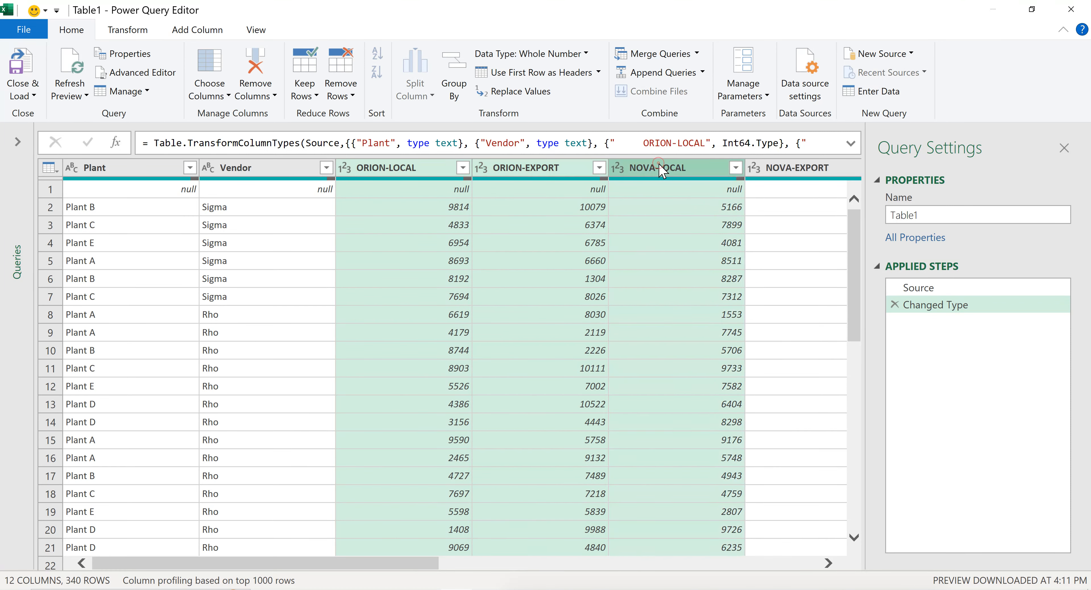
left_click(780, 171, "ctrl")
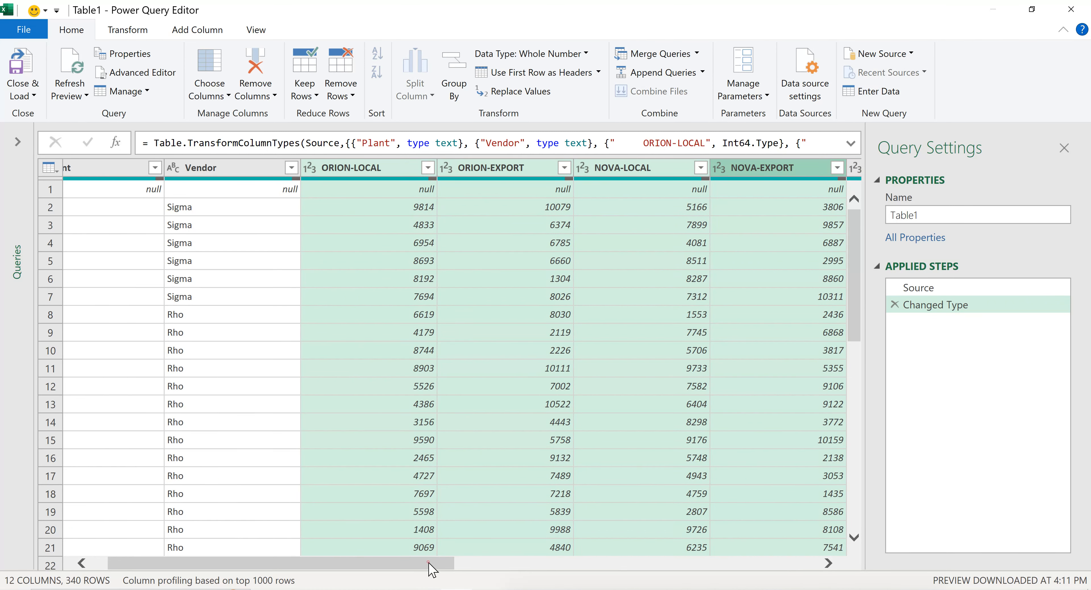
left_click_drag(430, 567, 358, 565)
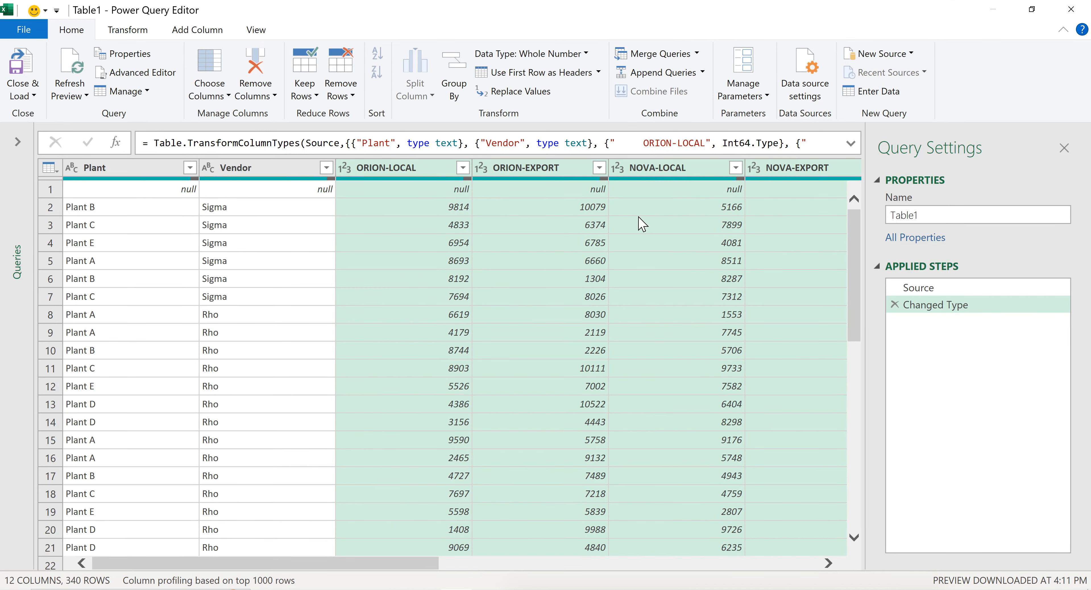
left_click_drag(425, 564, 493, 563)
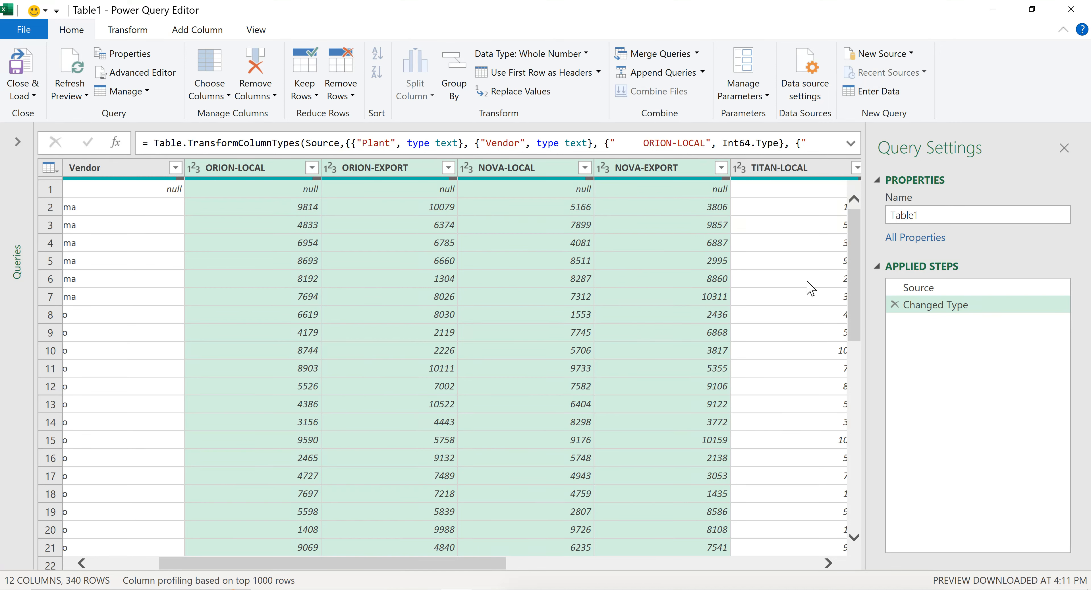
left_click(791, 169)
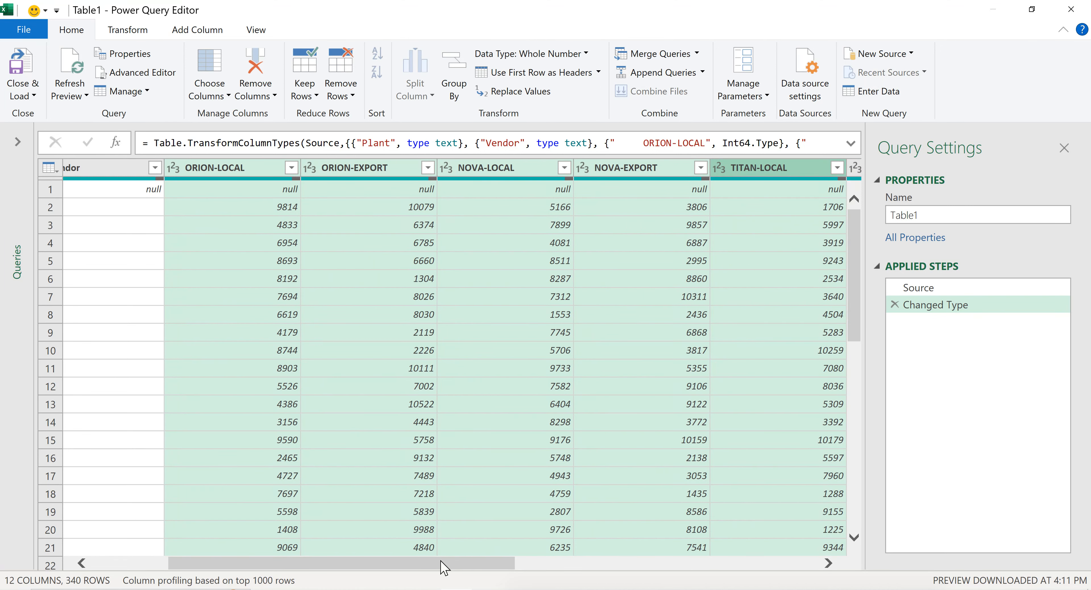
left_click_drag(443, 567, 531, 566)
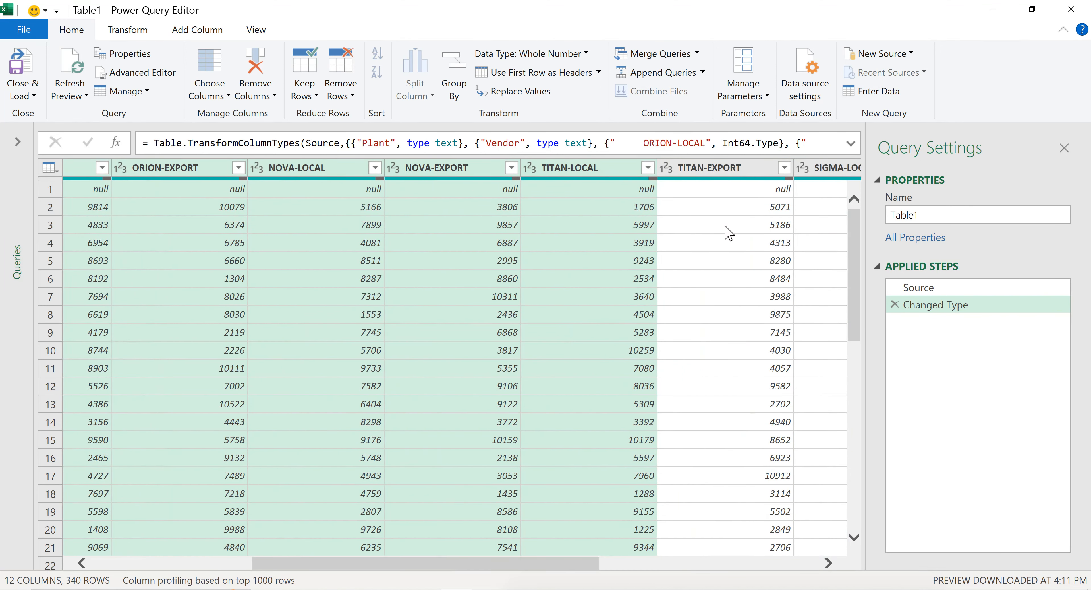
left_click(716, 169, "shift")
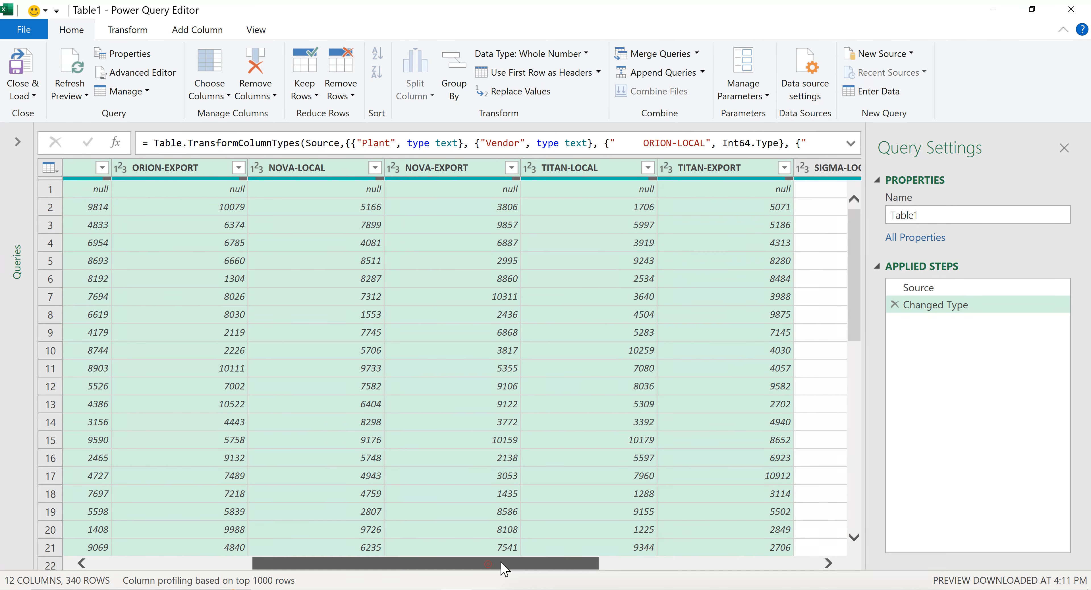
left_click_drag(503, 568, 598, 566)
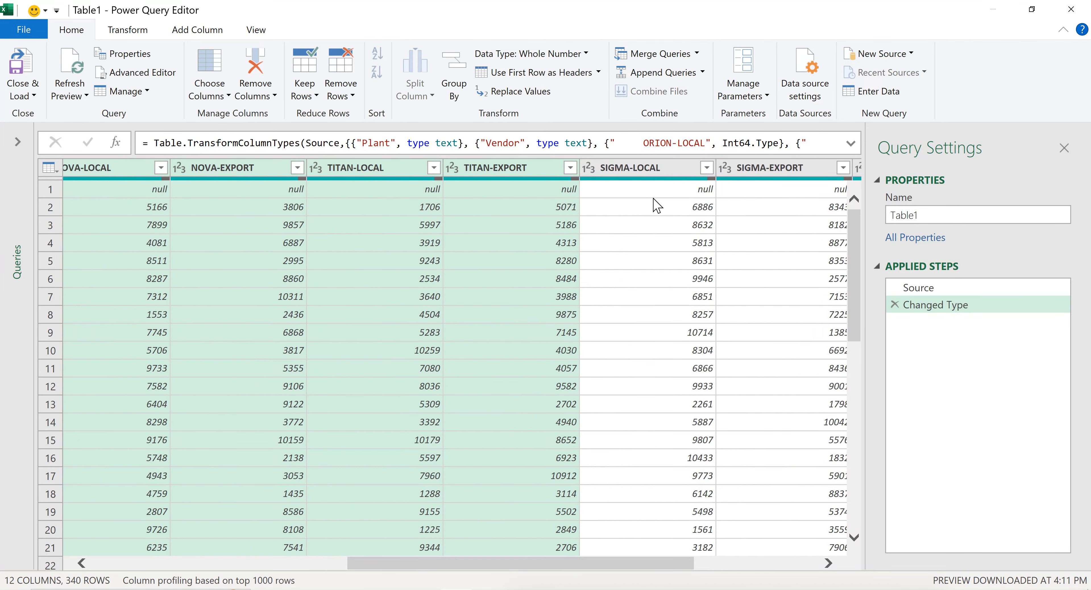
left_click(644, 167, "shift")
left_click(786, 166, "shift")
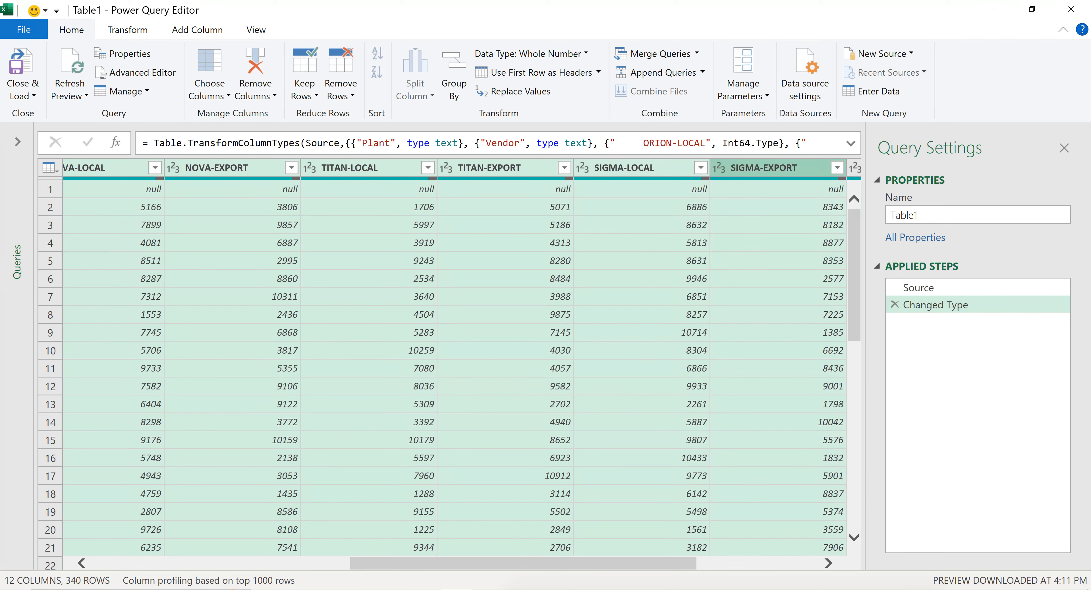
left_click_drag(576, 564, 704, 564)
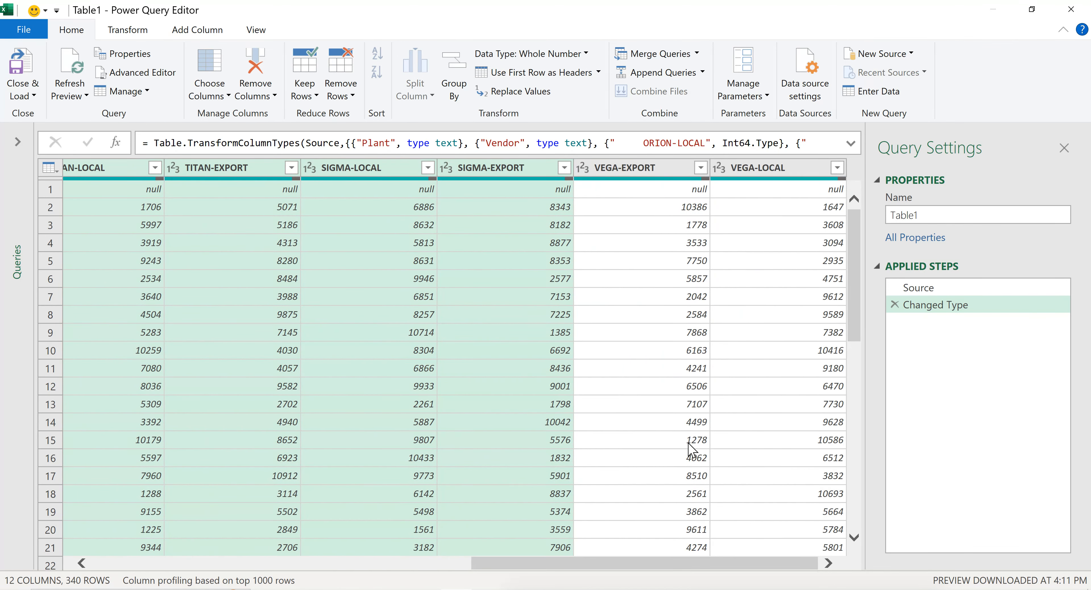
left_click(635, 171, "shift")
left_click(767, 170, "shift")
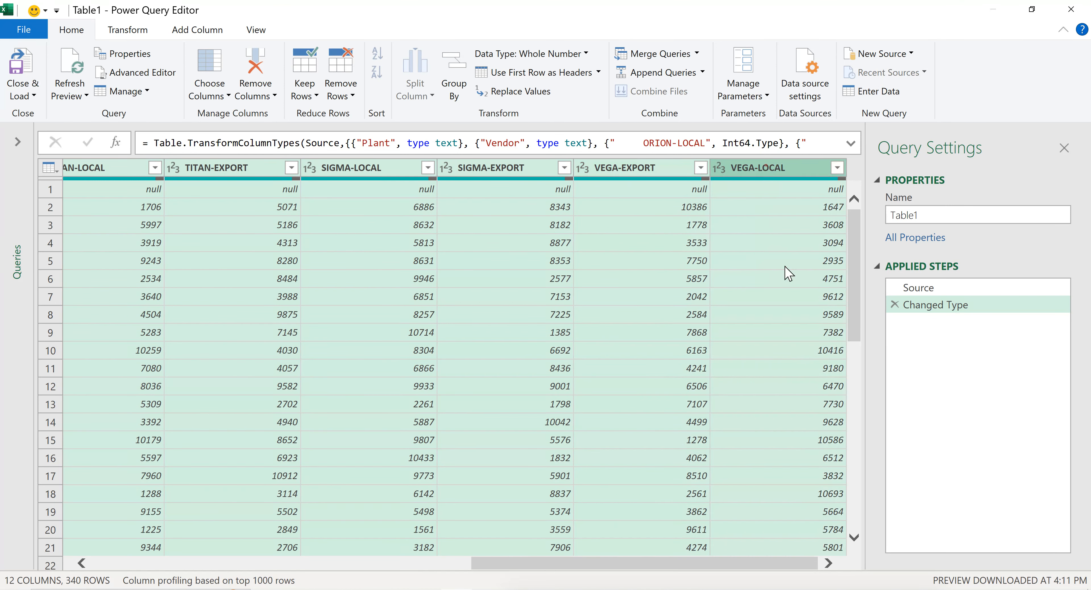
left_click_drag(763, 565, 322, 547)
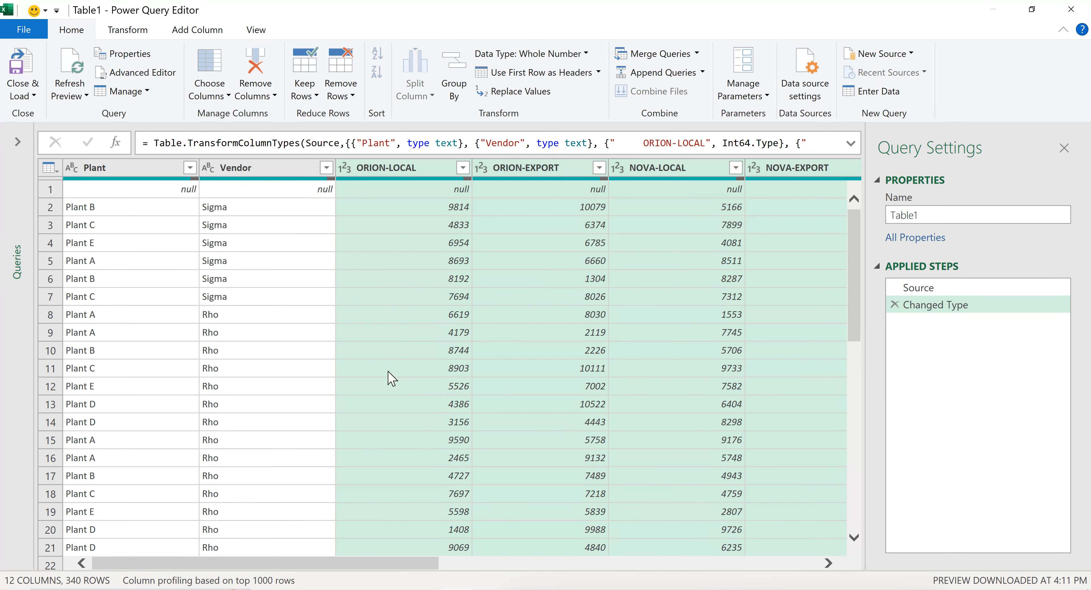
left_click(140, 36)
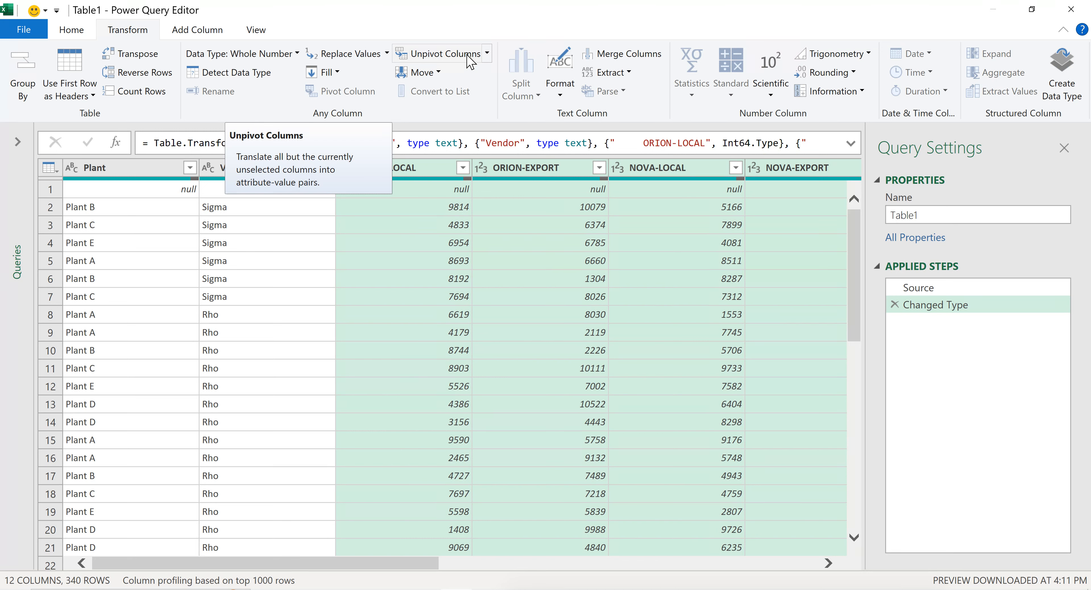
left_click(488, 57)
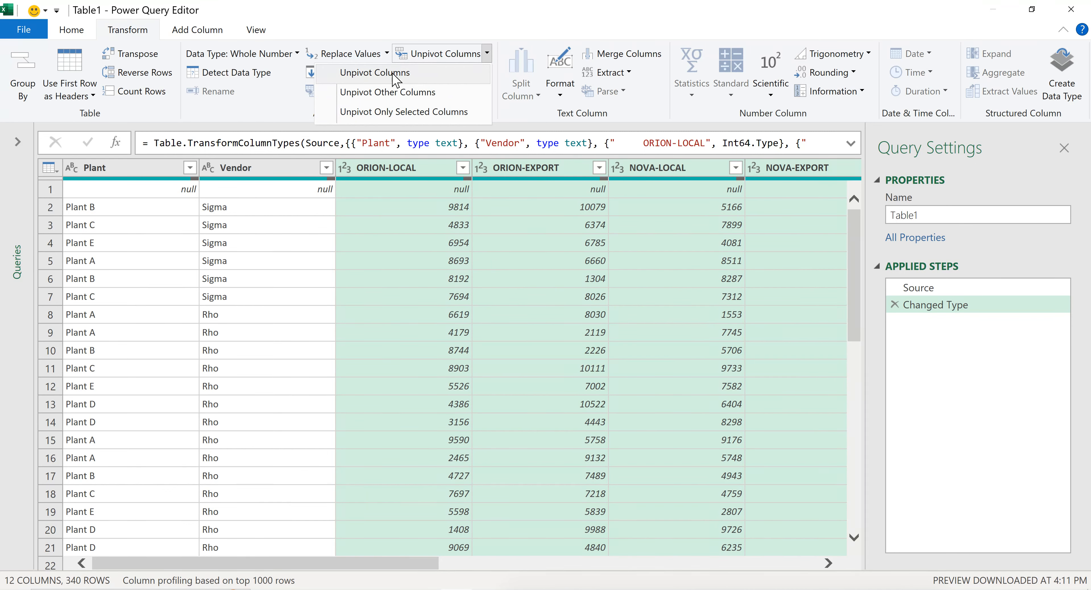
left_click(376, 76)
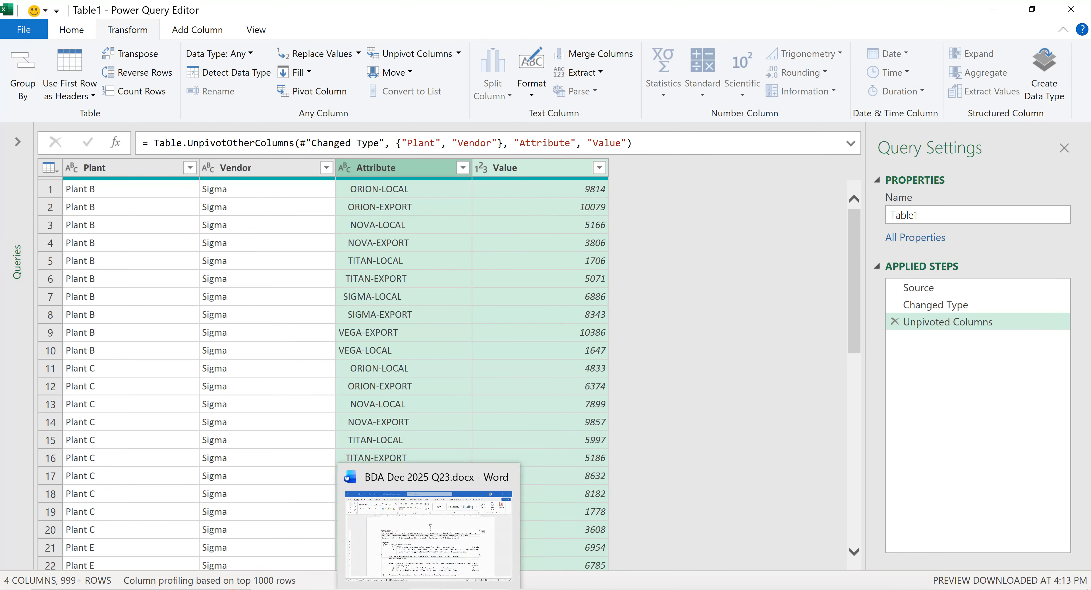
Step: Consult BDA Dec 2025 Q23.docx in Word, and split the Attribute column at each occurrence of the custom delimiter "-" into 2 columns
left_click(426, 589)
scroll(413, 411, "down", 3)
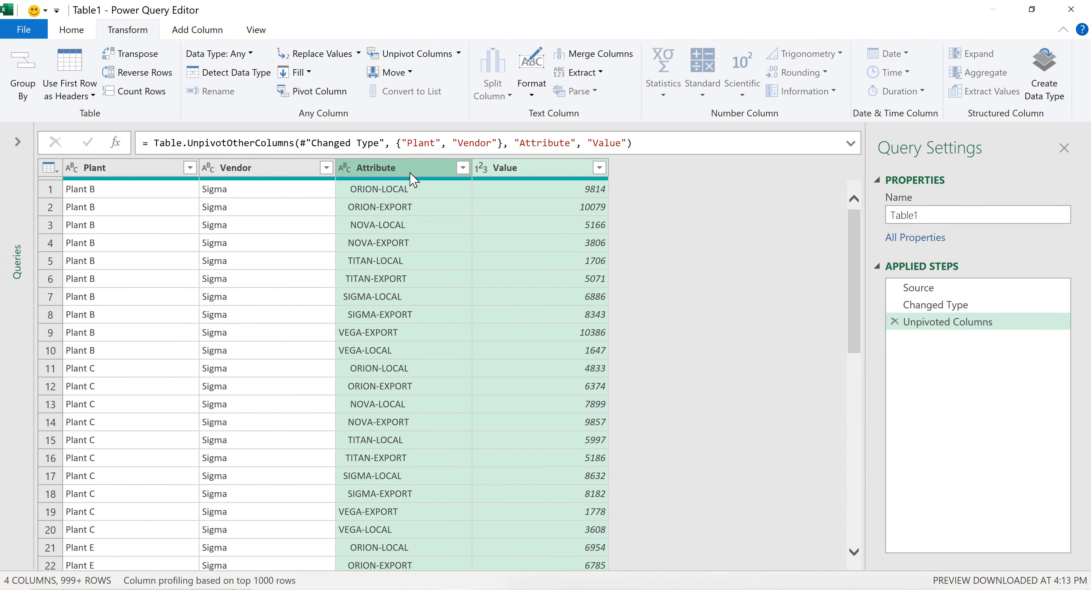
left_click(409, 171)
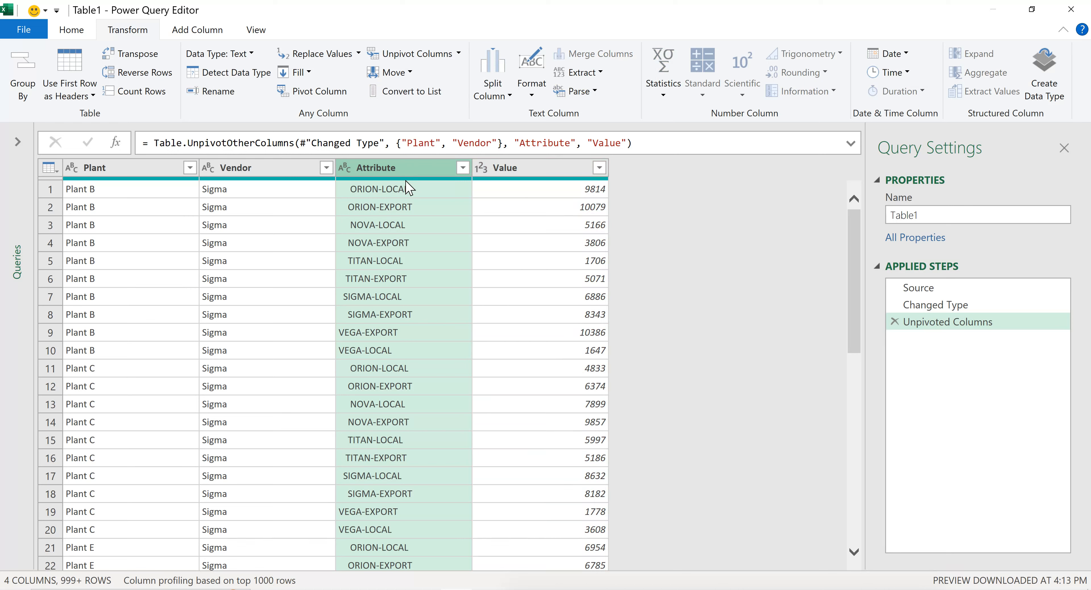
mouse_move(405, 186)
left_click(509, 96)
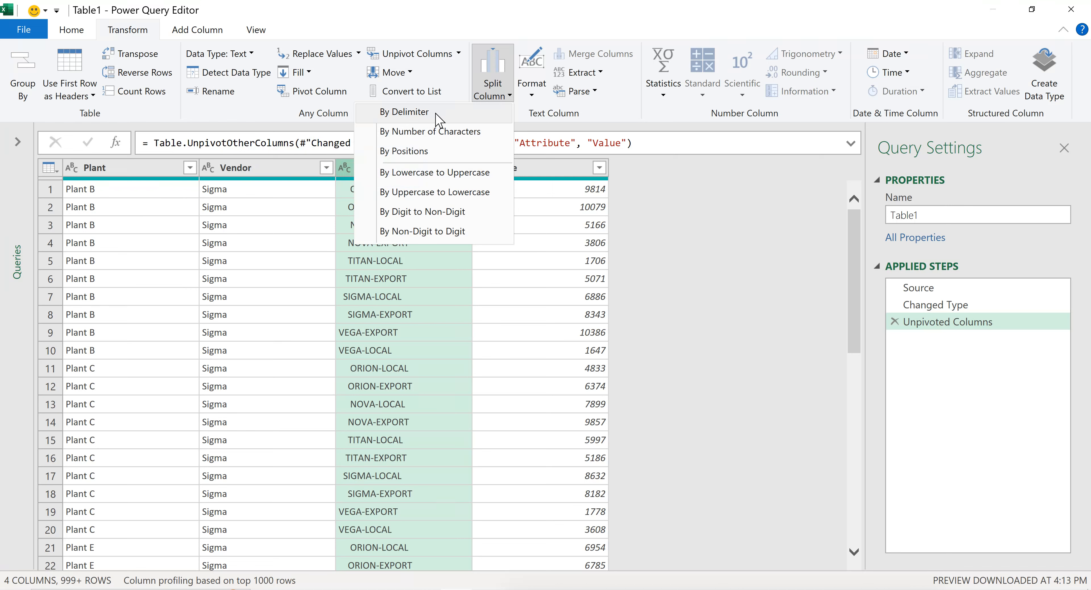
left_click(508, 99)
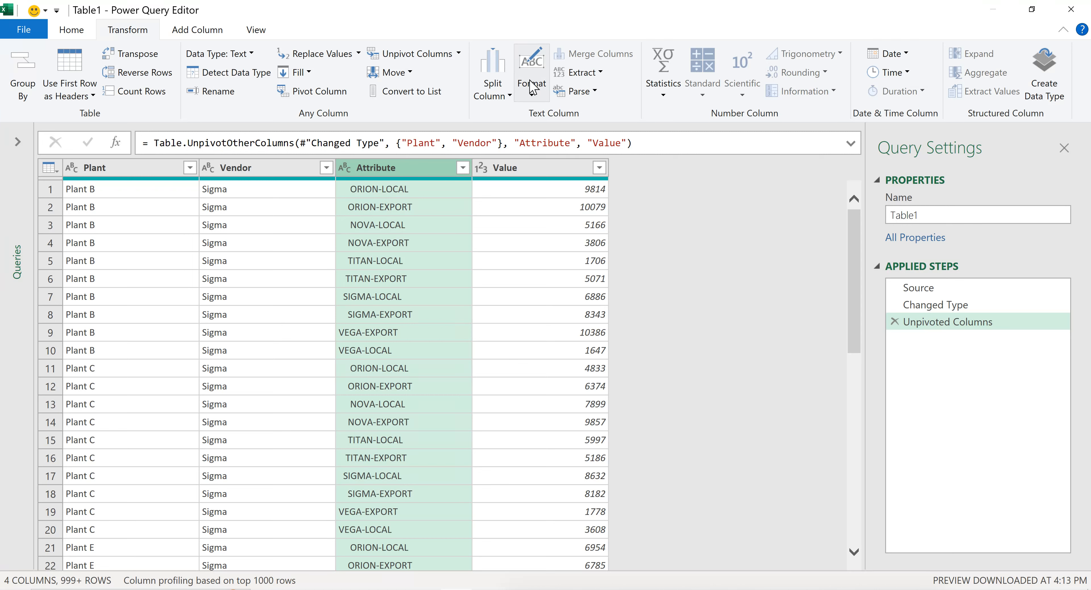
left_click(492, 87)
left_click(429, 117)
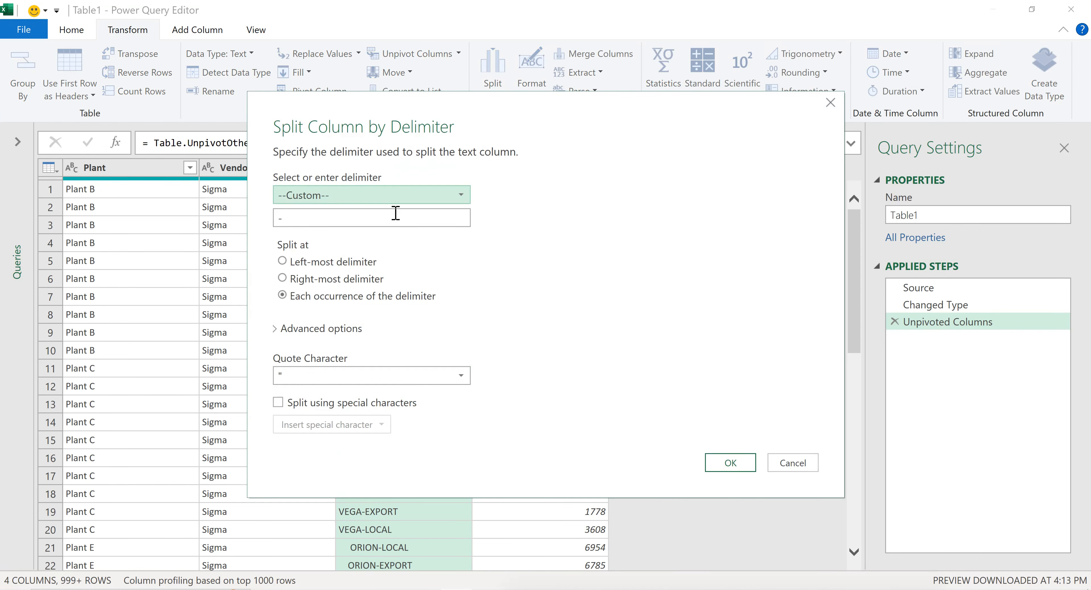
left_click(461, 195)
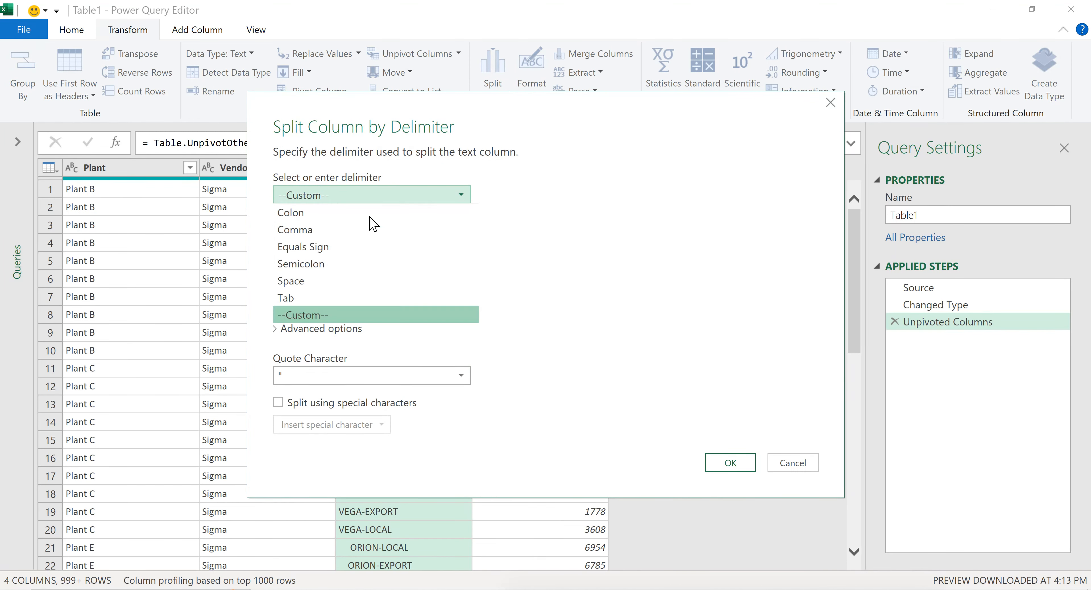
left_click(314, 314)
left_click(314, 219)
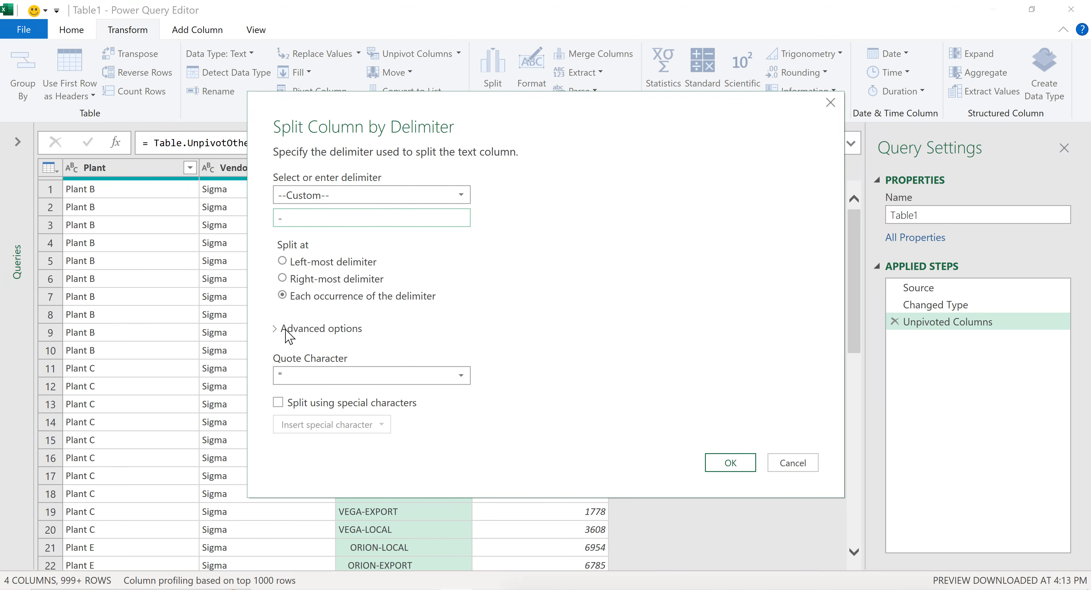
left_click(290, 337)
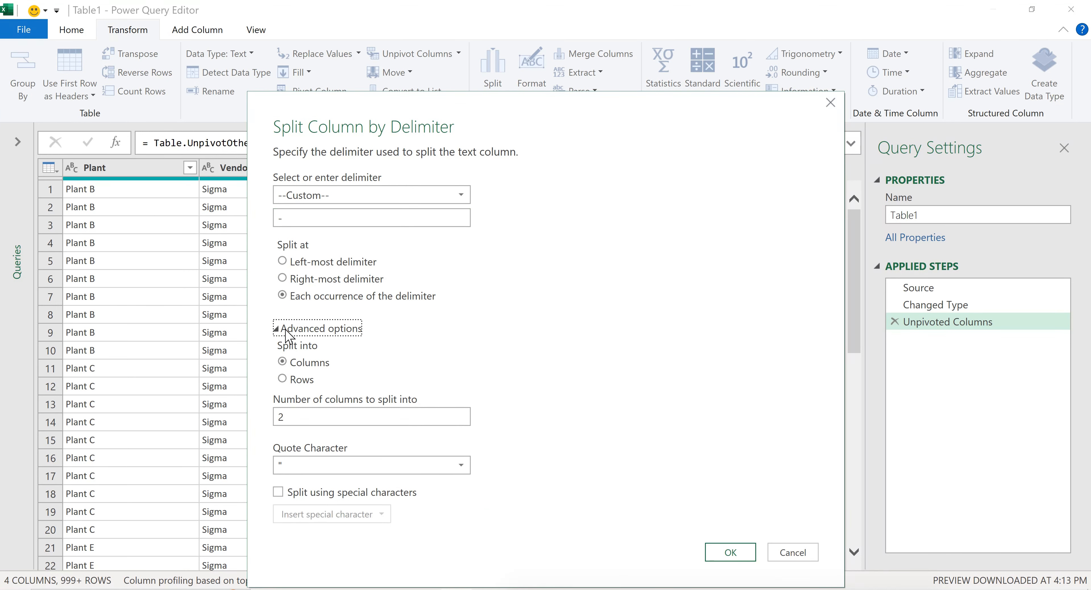
left_click(305, 419)
left_click(277, 329)
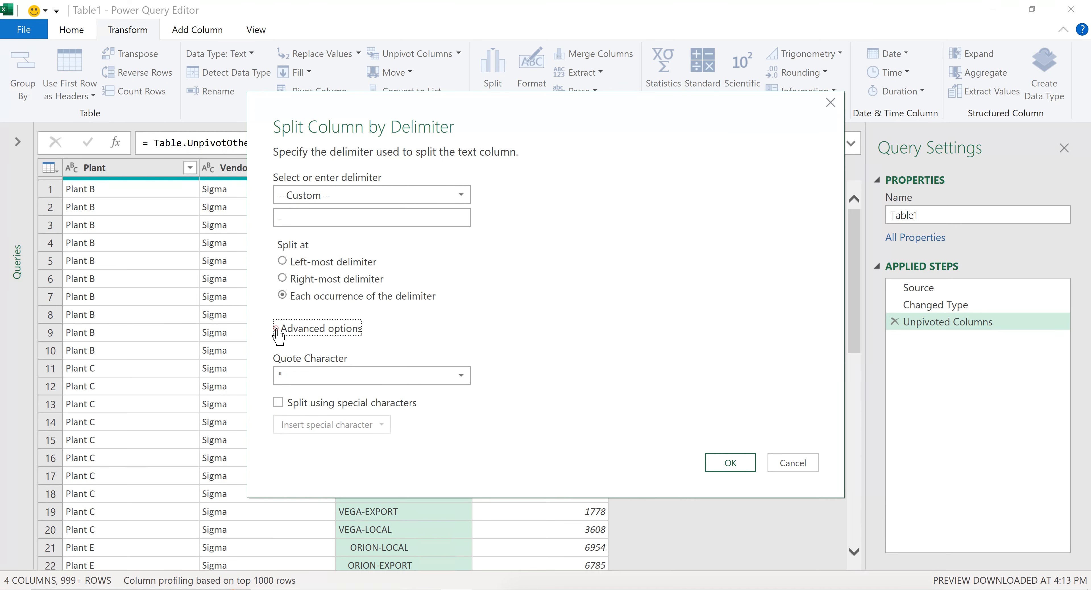
left_click(276, 329)
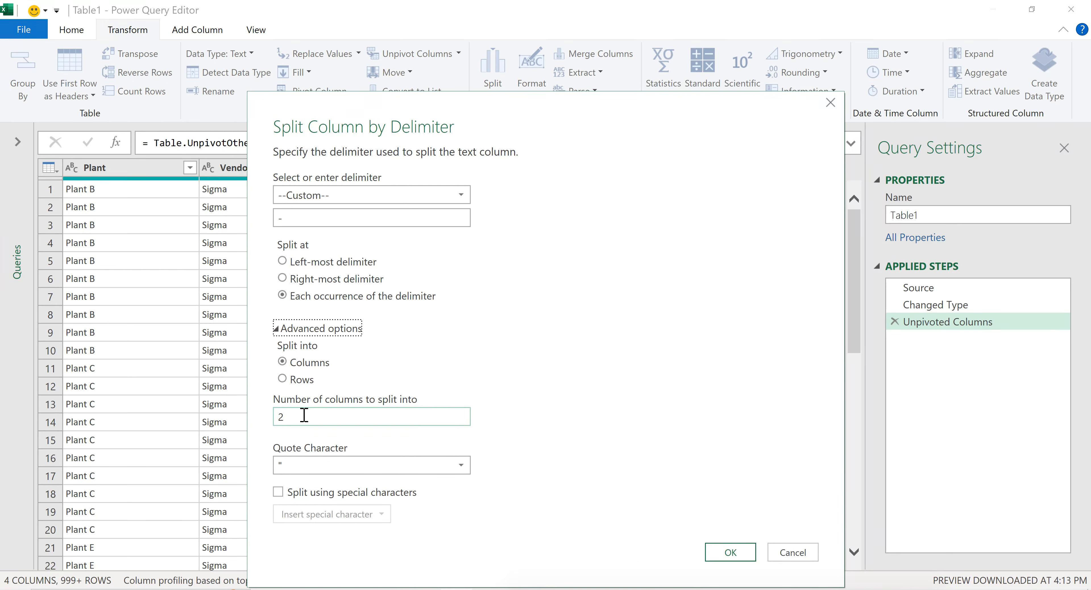
left_click(741, 556)
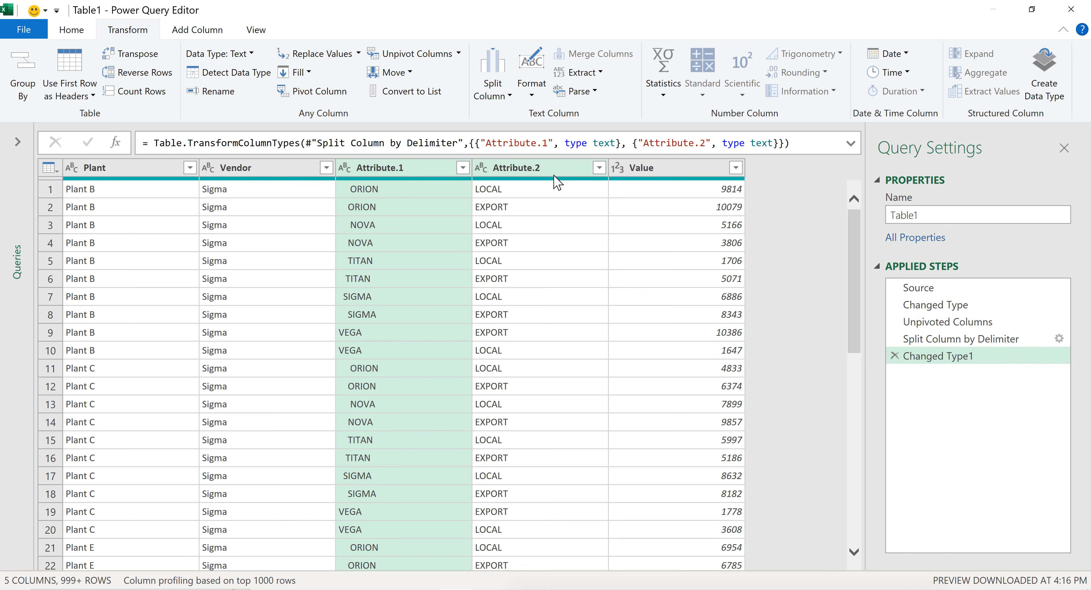
Step: Rename the Attribute.1 column as Product and the Attribute.2 column as Destination
left_click(395, 167)
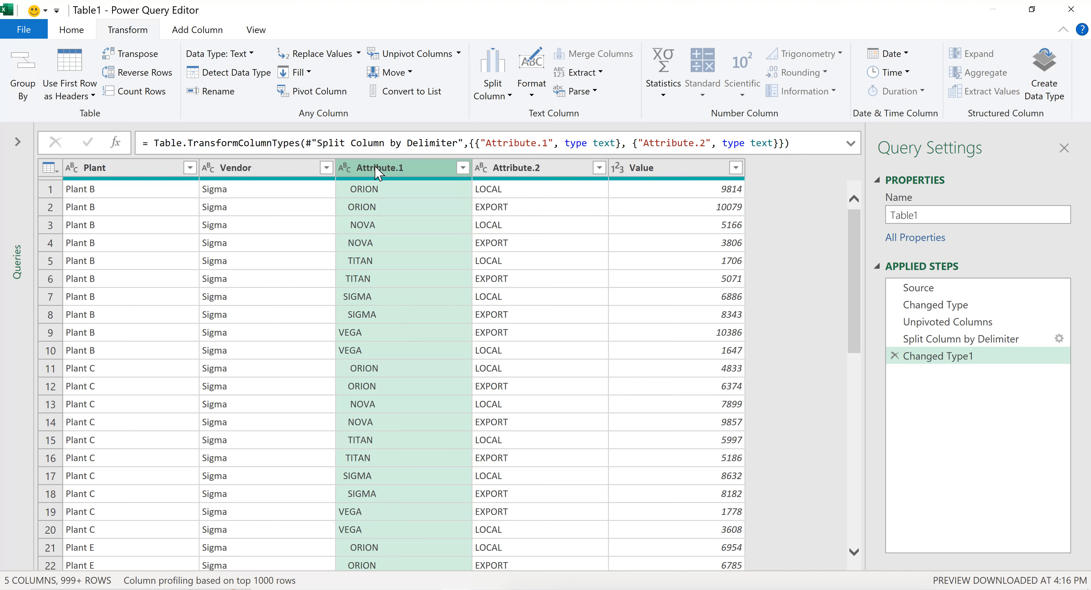
left_click(219, 90)
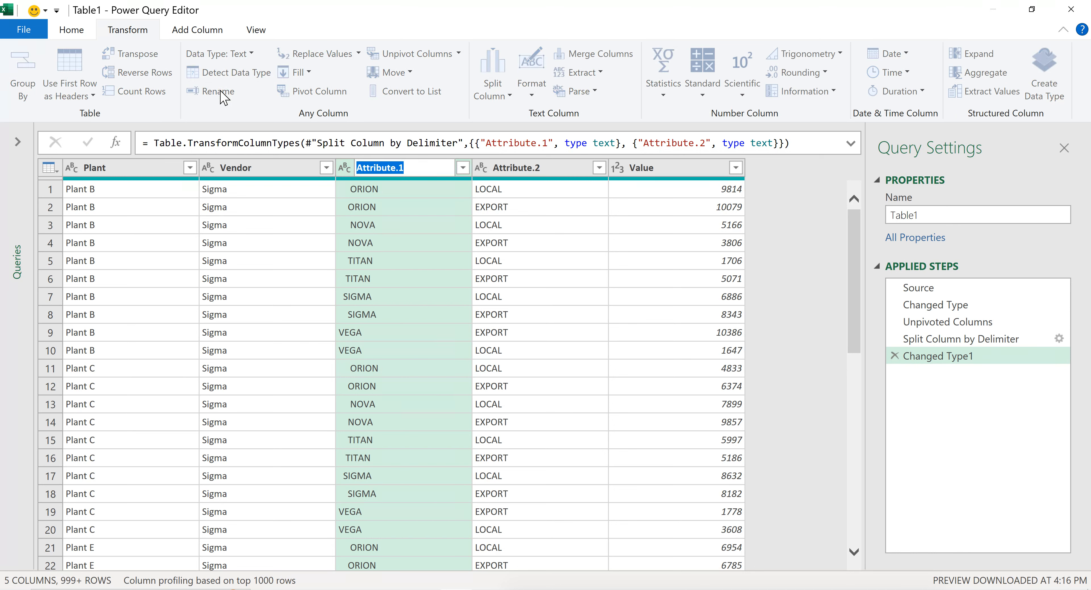
type("Product")
left_click(531, 166)
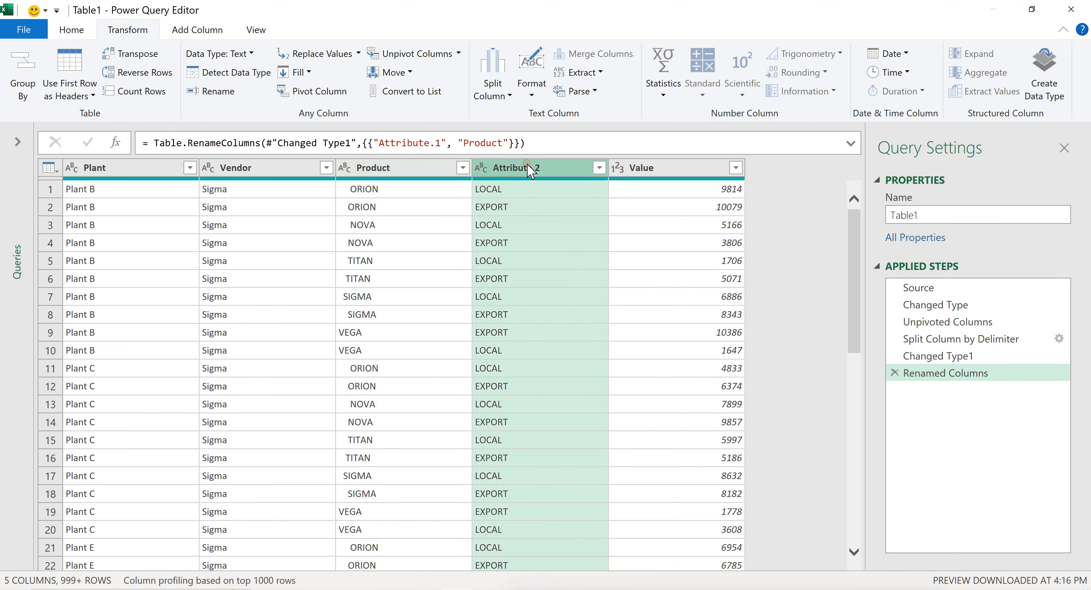
left_click(216, 92)
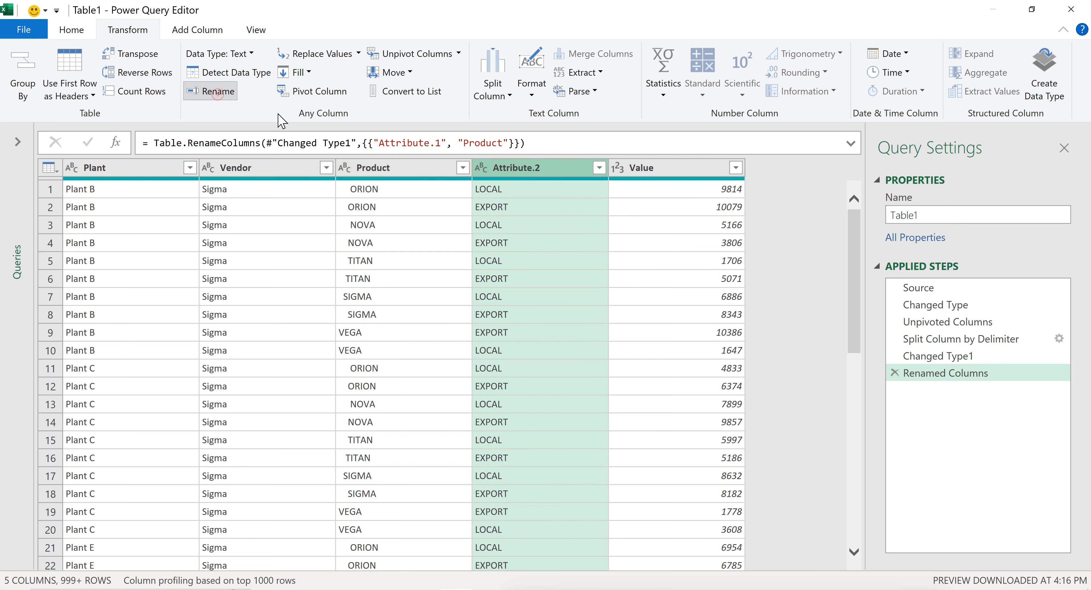
type("S")
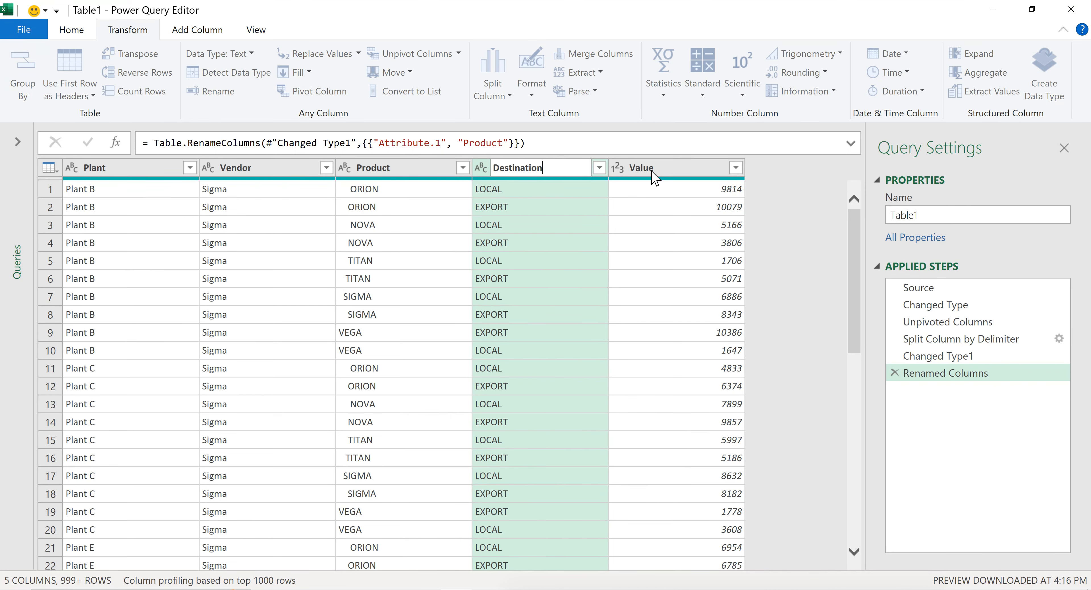
key("Return")
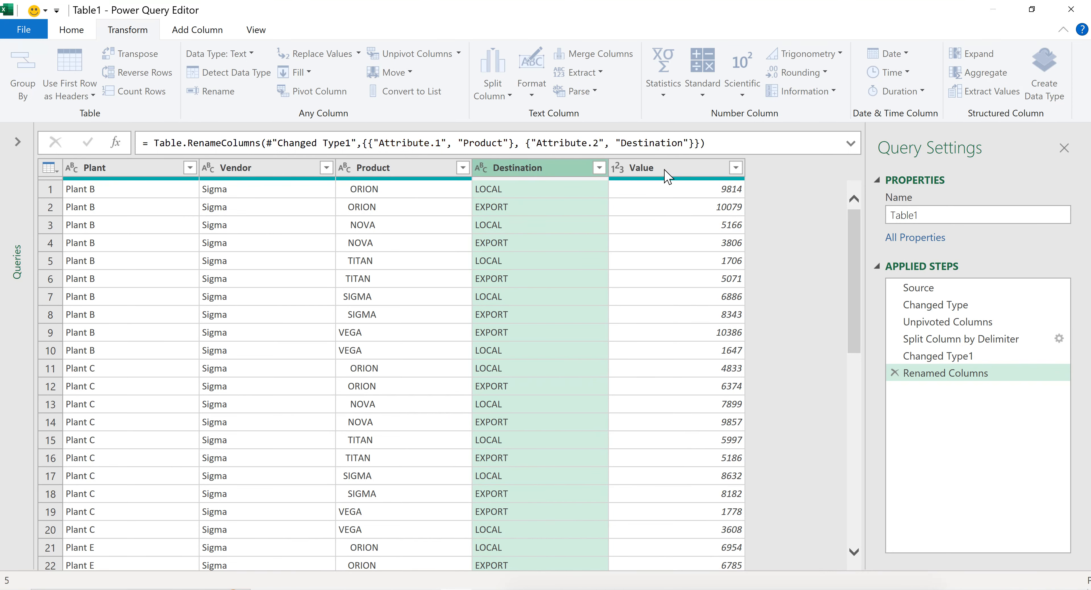
Step: Rename the Value column as Sales
left_click(669, 169)
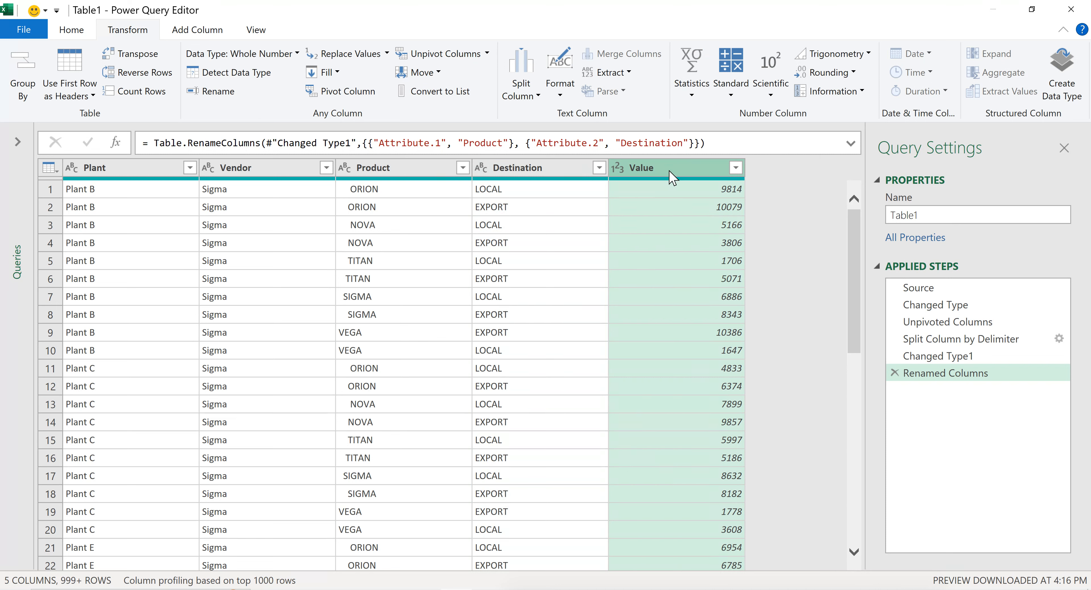
left_click(211, 91)
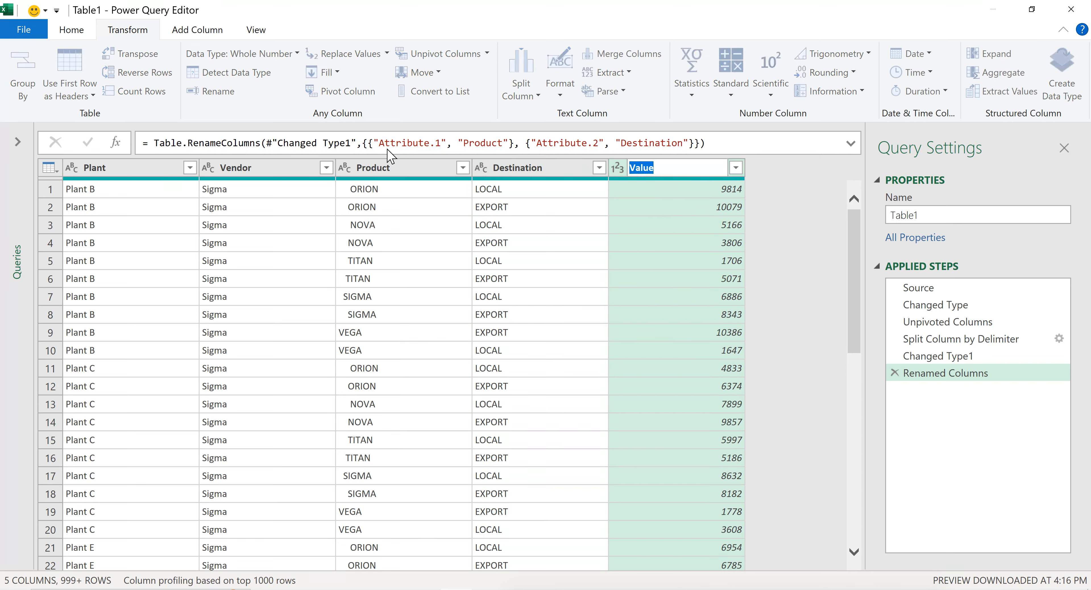
type("S")
left_click(668, 176)
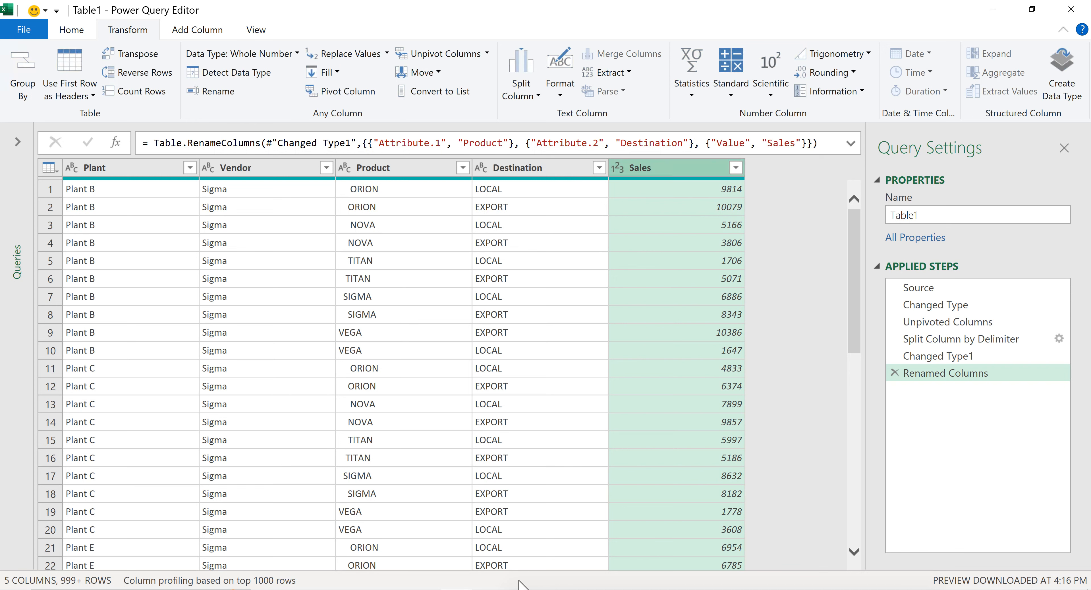
Step: Set the data type of the Plant and Vendor columns to Text
left_click(105, 166)
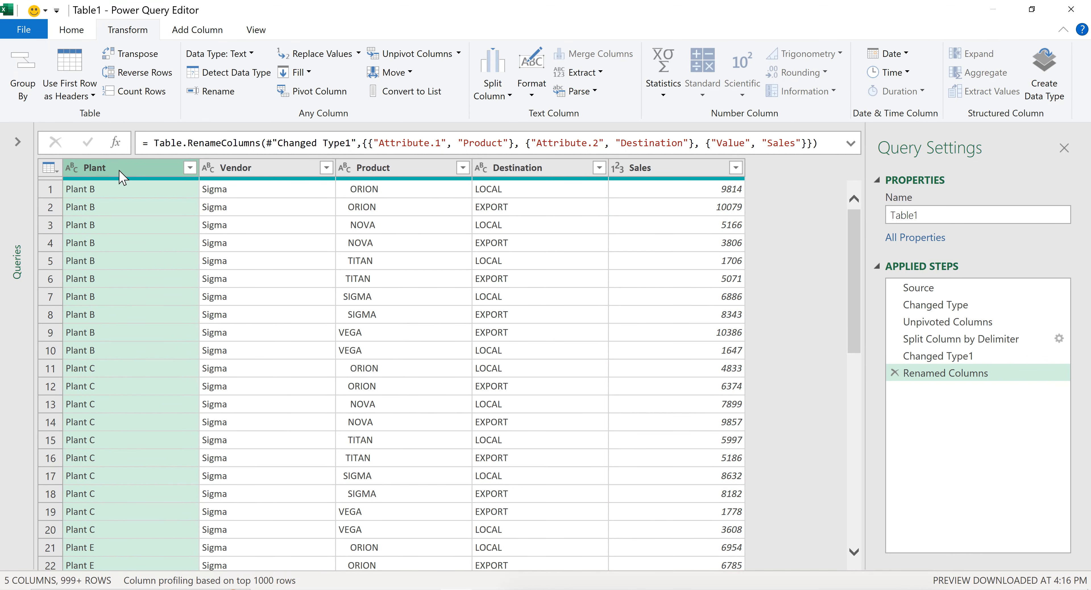
left_click(105, 168)
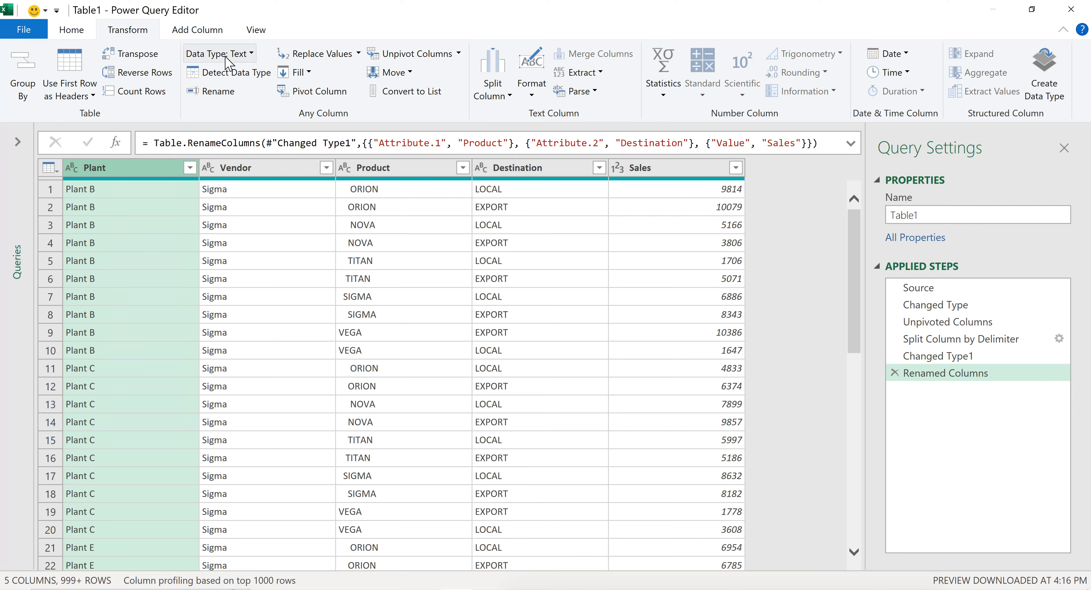
left_click(250, 53)
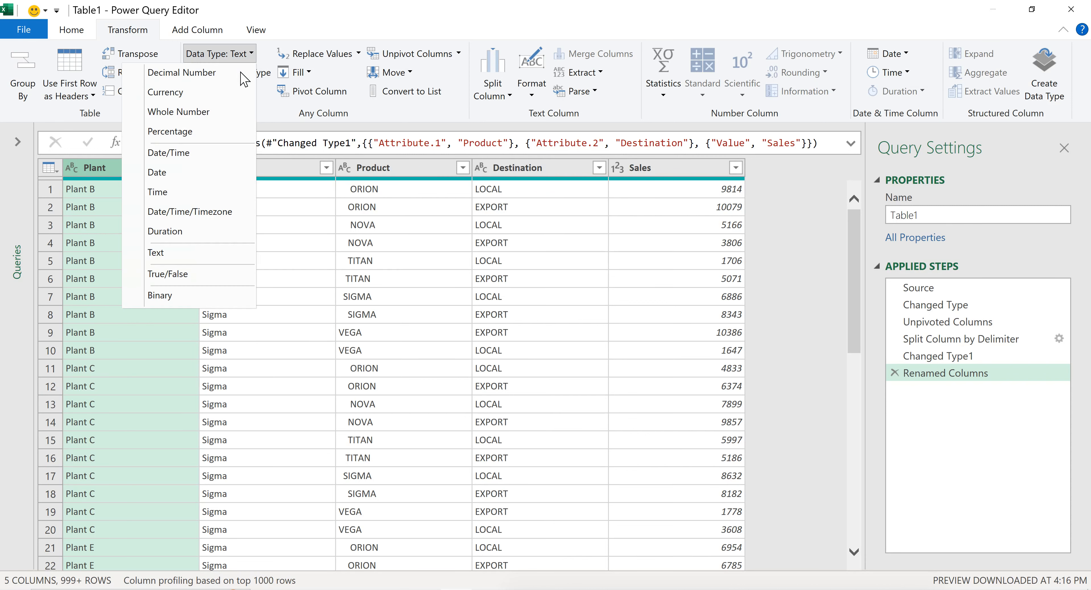
left_click(158, 251)
left_click(255, 172)
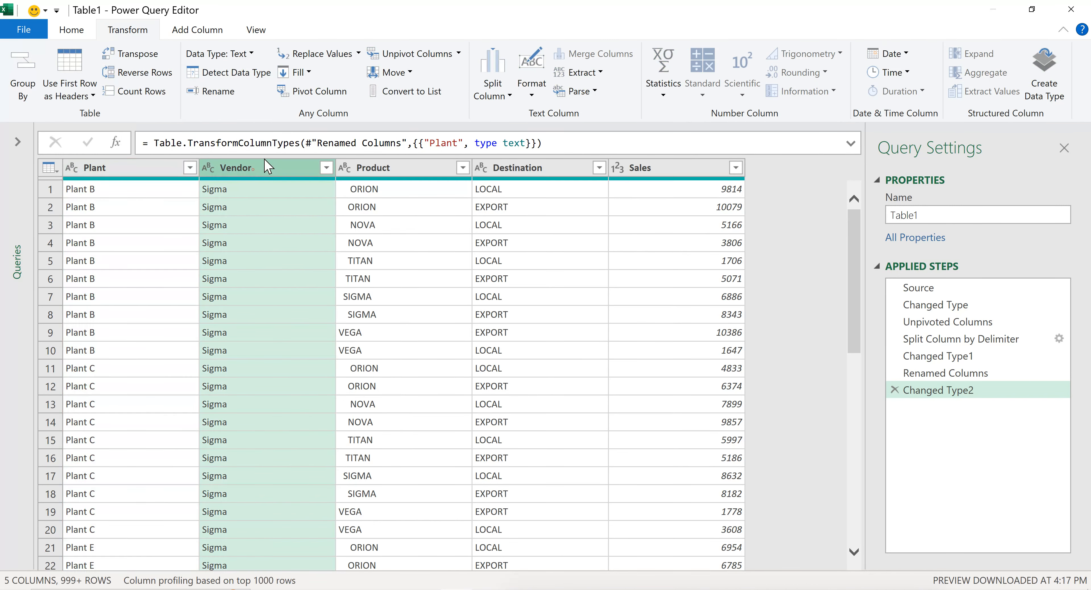
left_click(247, 53)
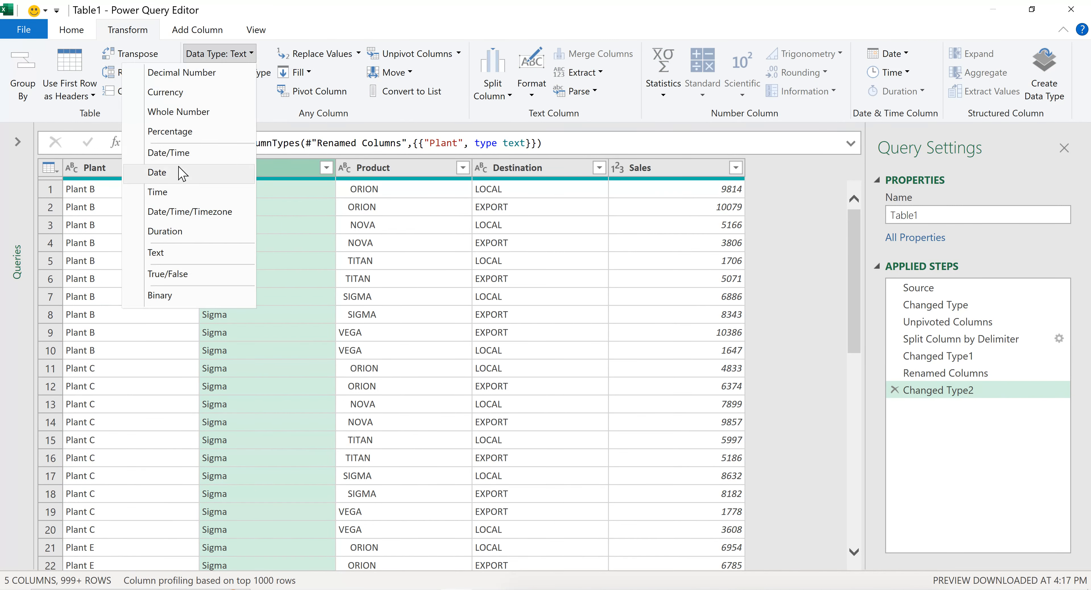
left_click(160, 256)
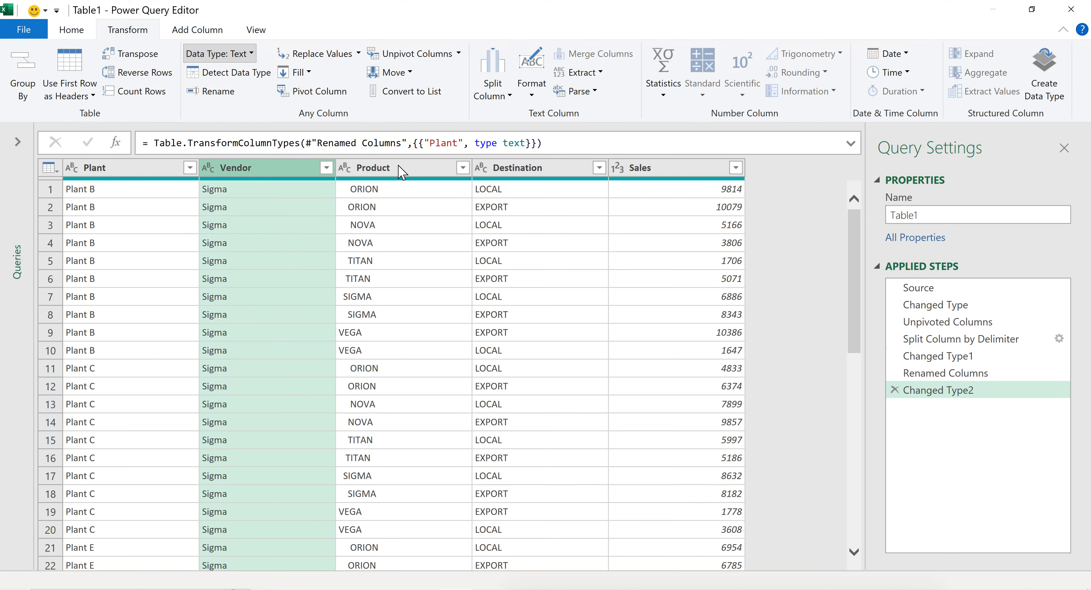
Step: Set the data type of the Product and Destination columns to Text
left_click(396, 170)
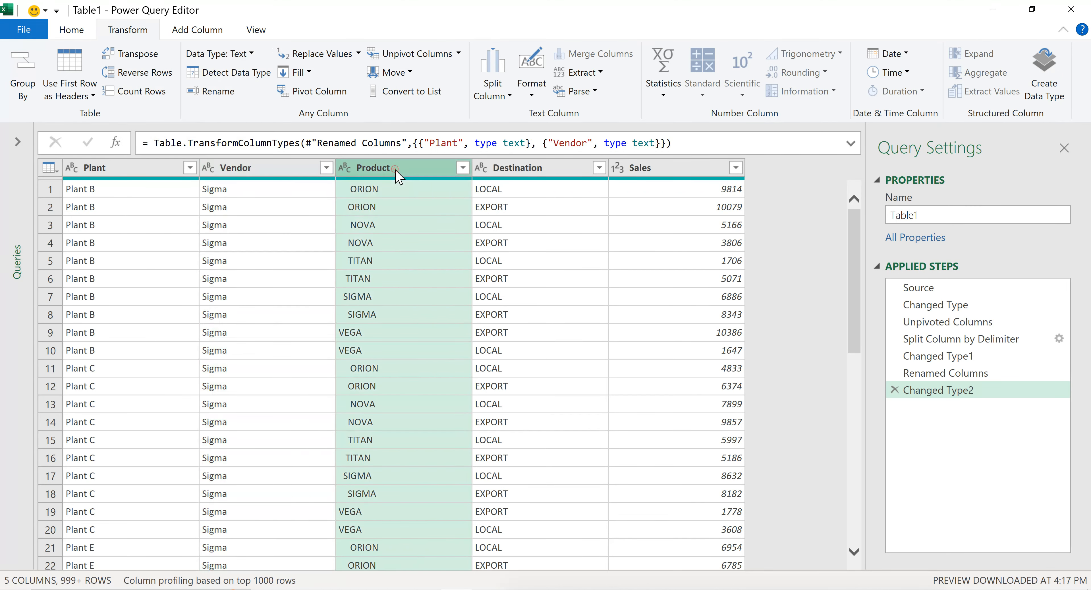
left_click(249, 53)
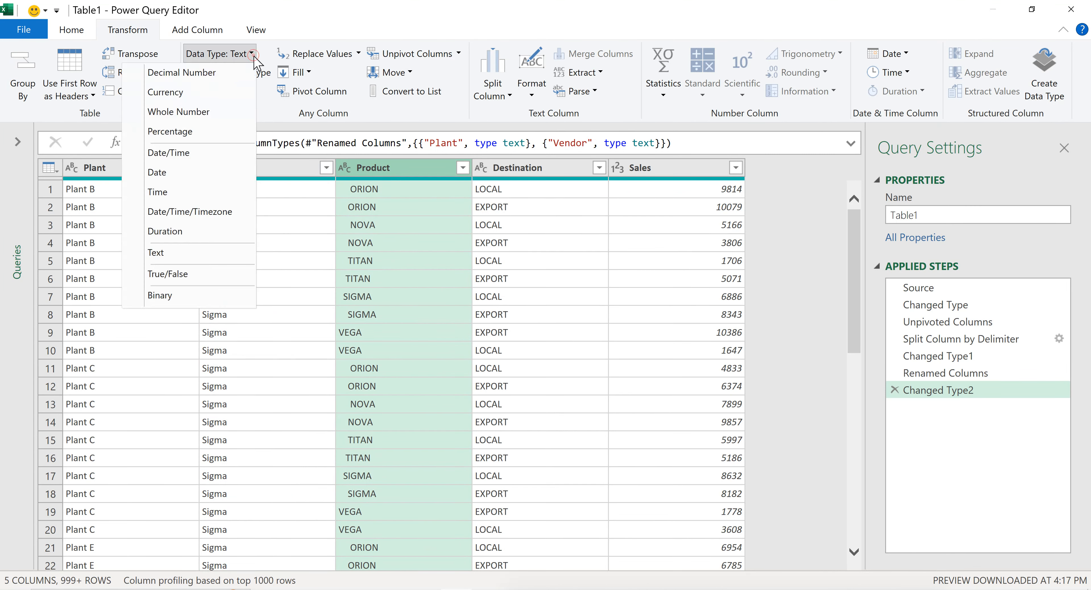
left_click(160, 252)
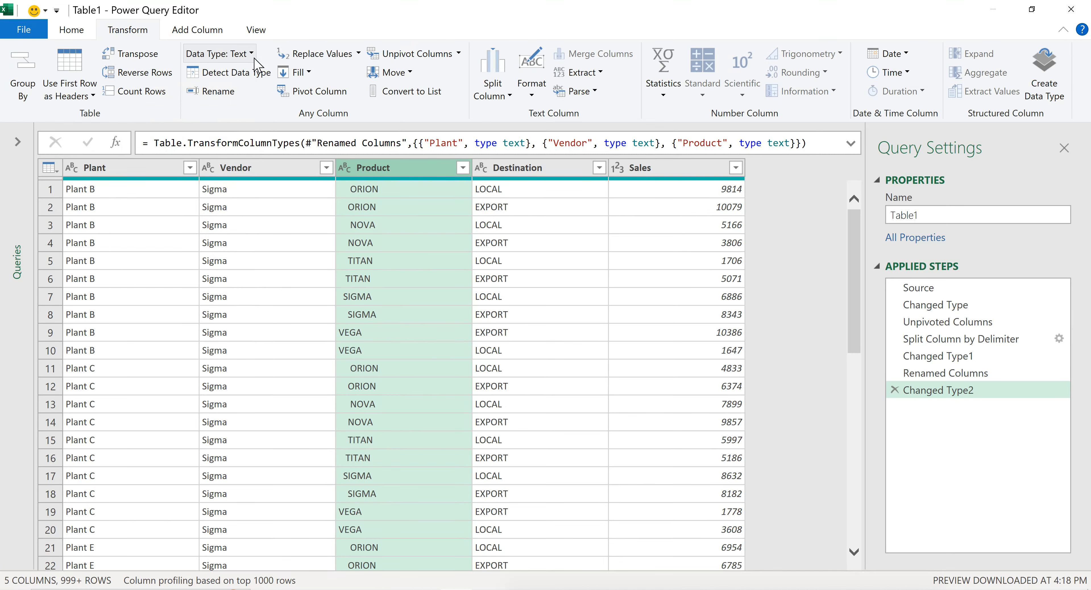
left_click(527, 170)
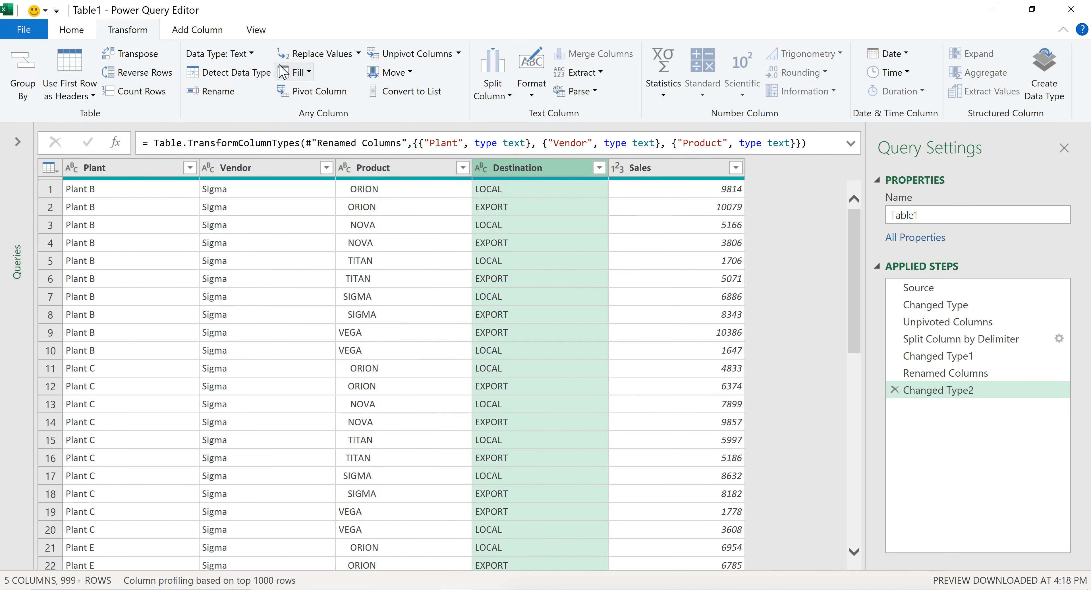
left_click(251, 54)
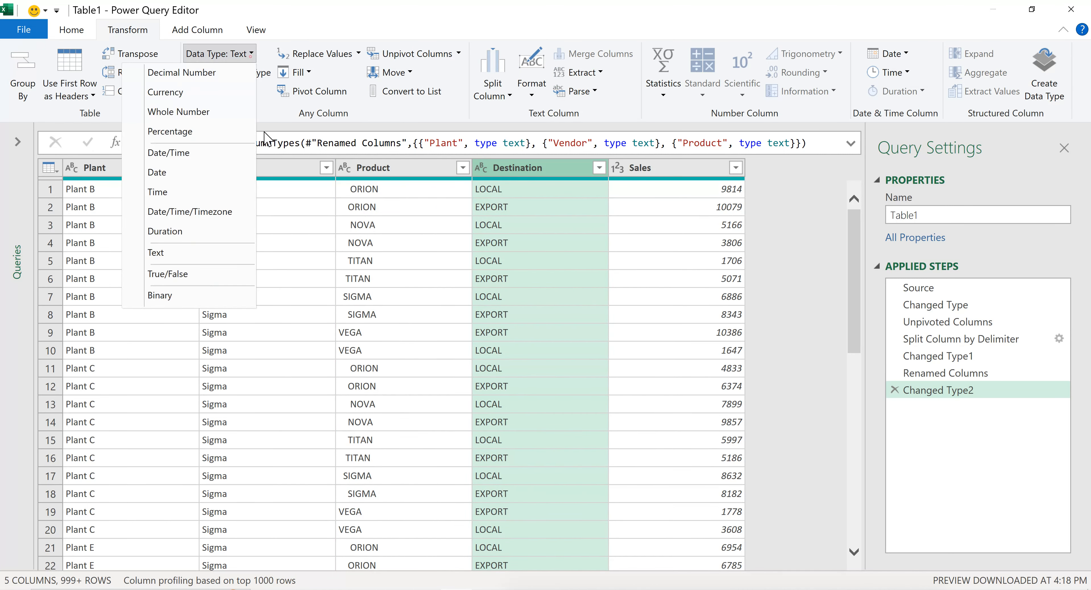
left_click(167, 252)
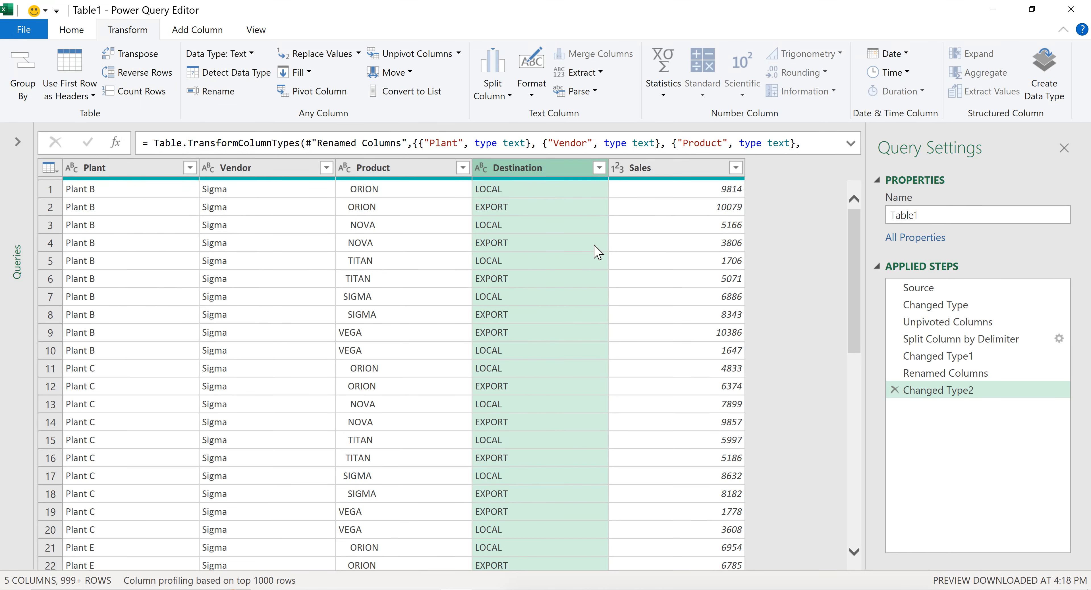
Step: Change the data type of the Sales column to Currency
left_click(653, 172)
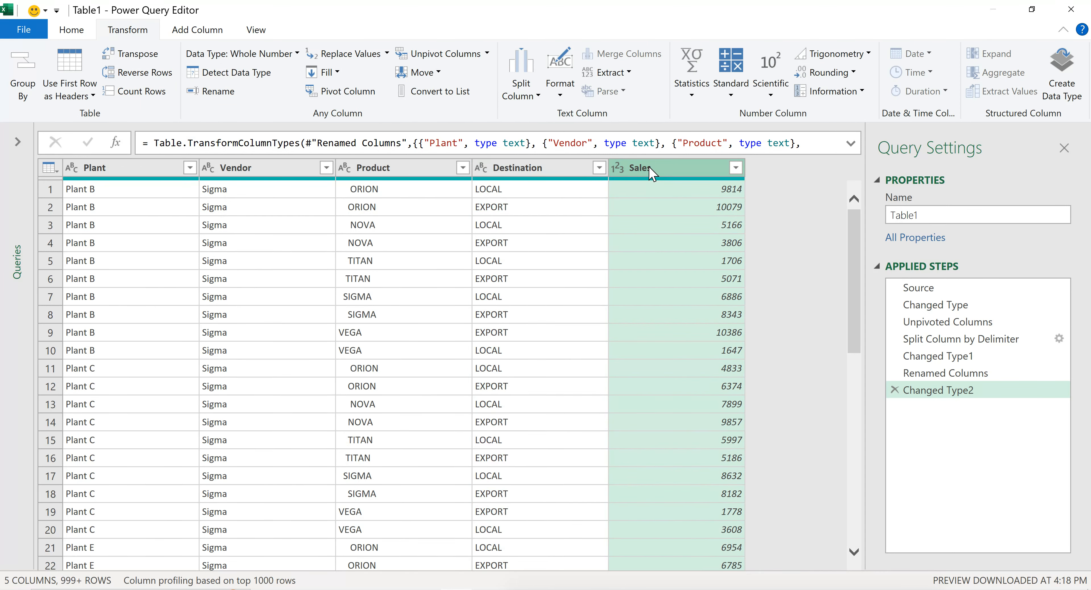
left_click(297, 54)
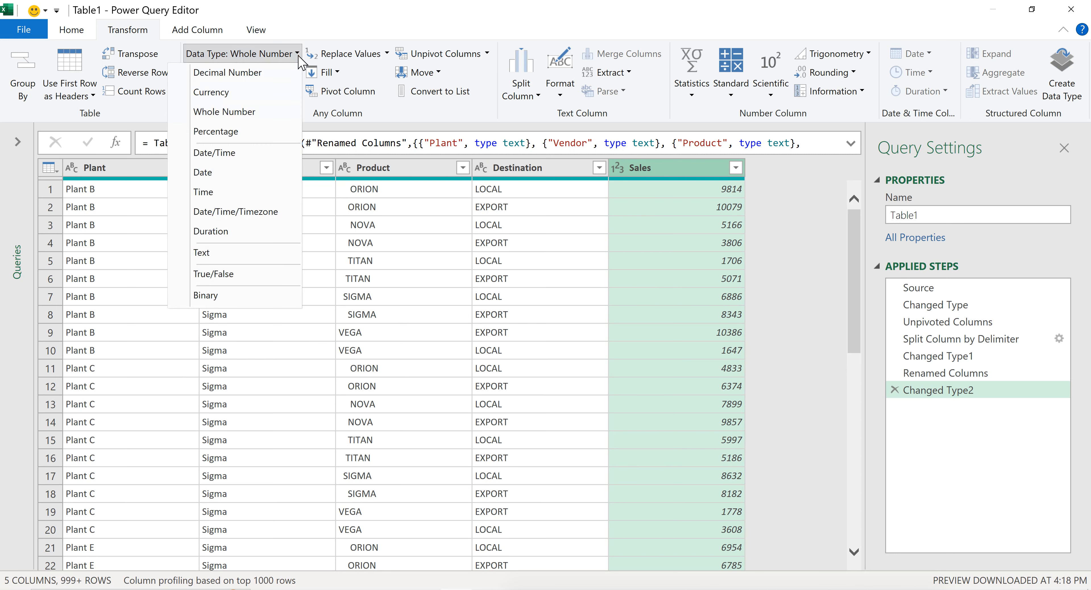
left_click(228, 92)
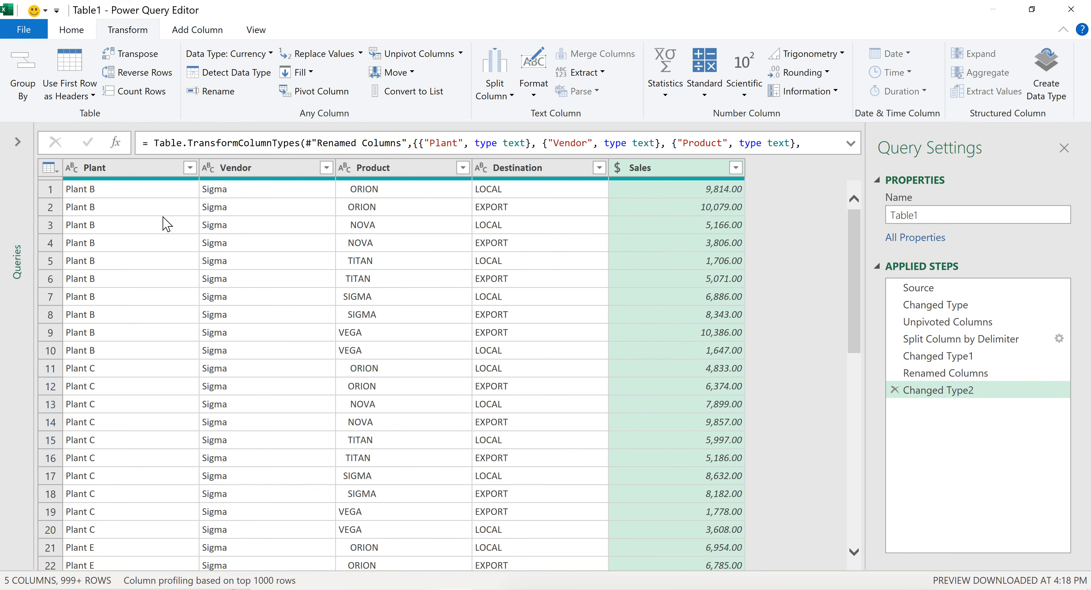
Step: Apply the Trim and Clean text formats to the Plant column
left_click(94, 168)
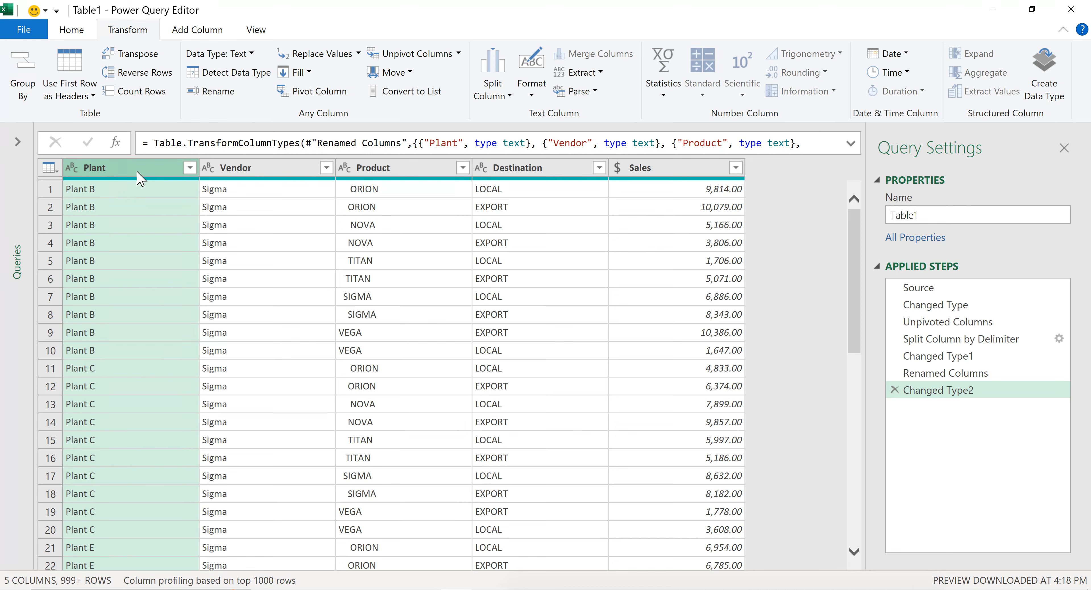
mouse_move(135, 179)
scroll(386, 415, "down", 3)
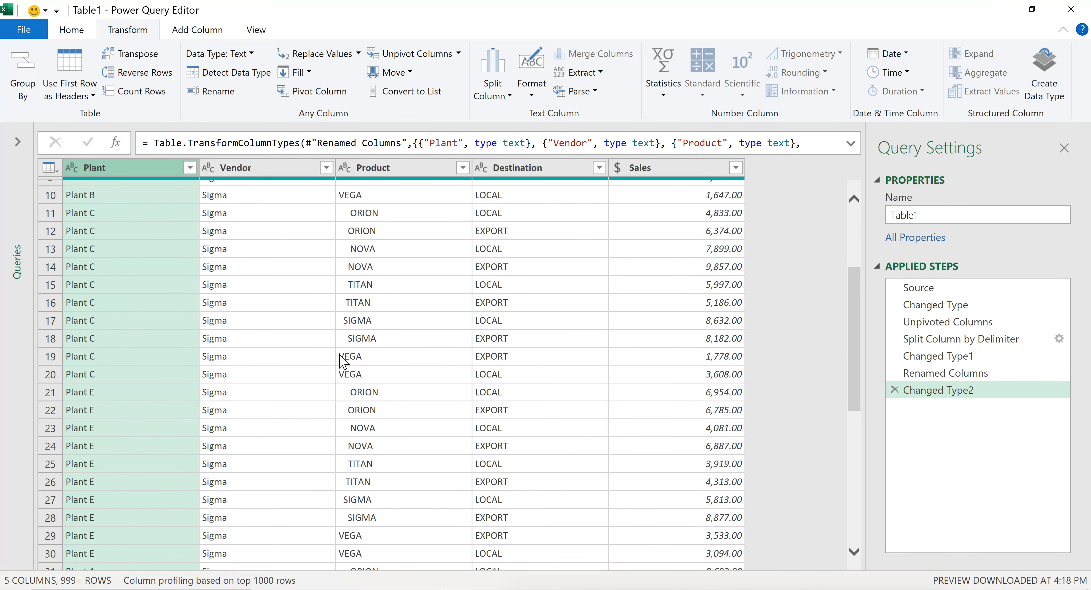
scroll(257, 344, "up", 3)
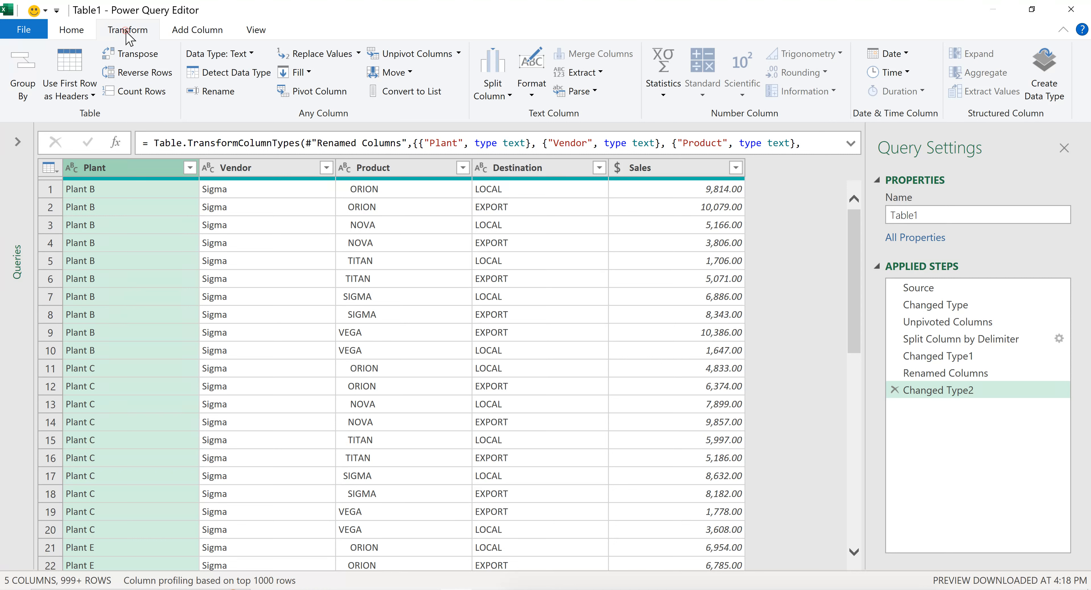
left_click(531, 96)
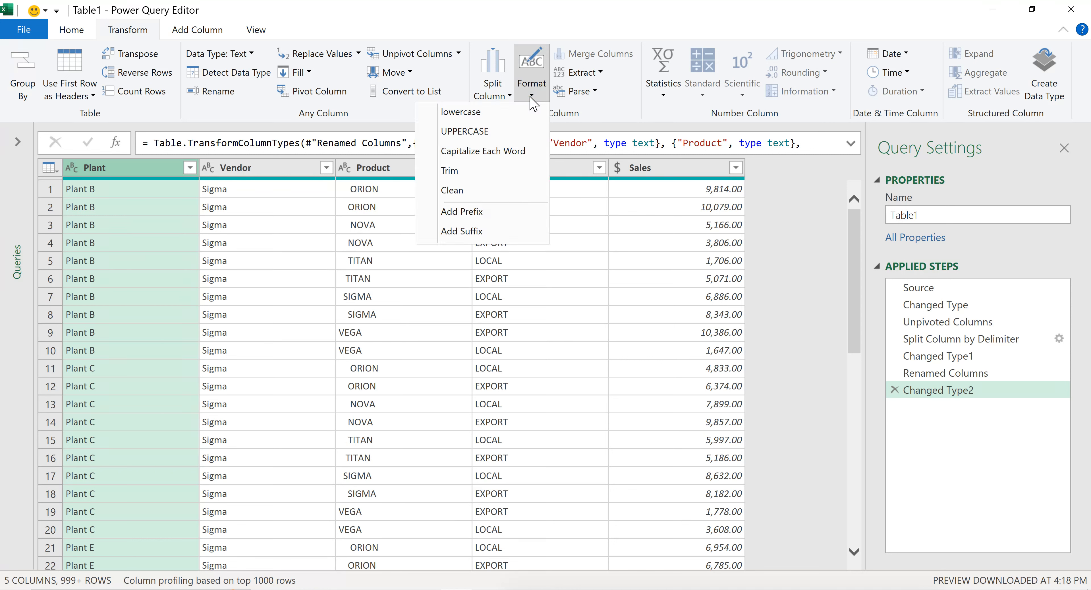
left_click(462, 176)
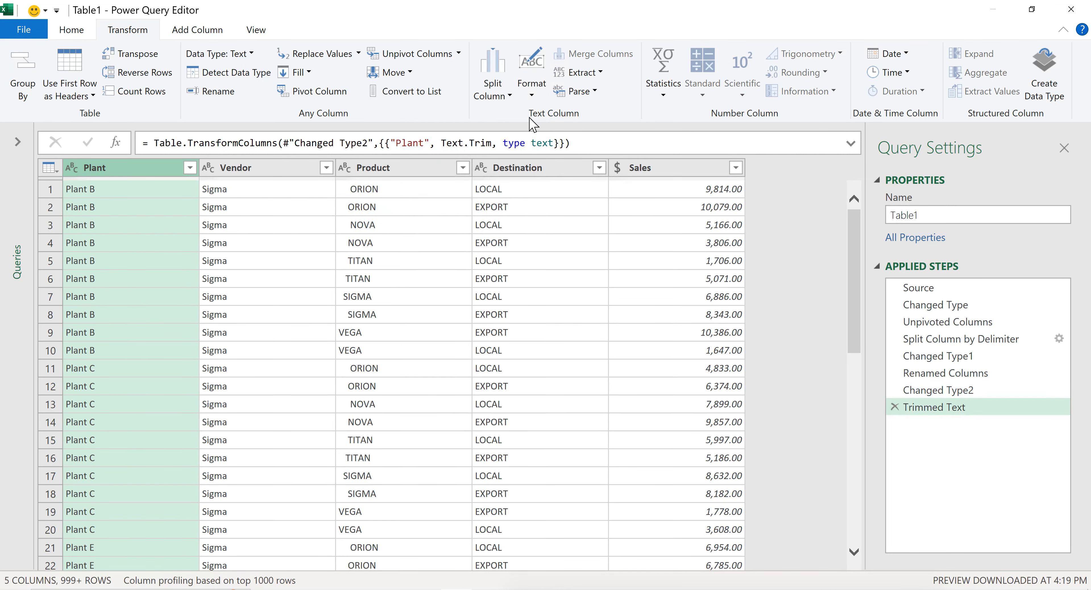
left_click(531, 95)
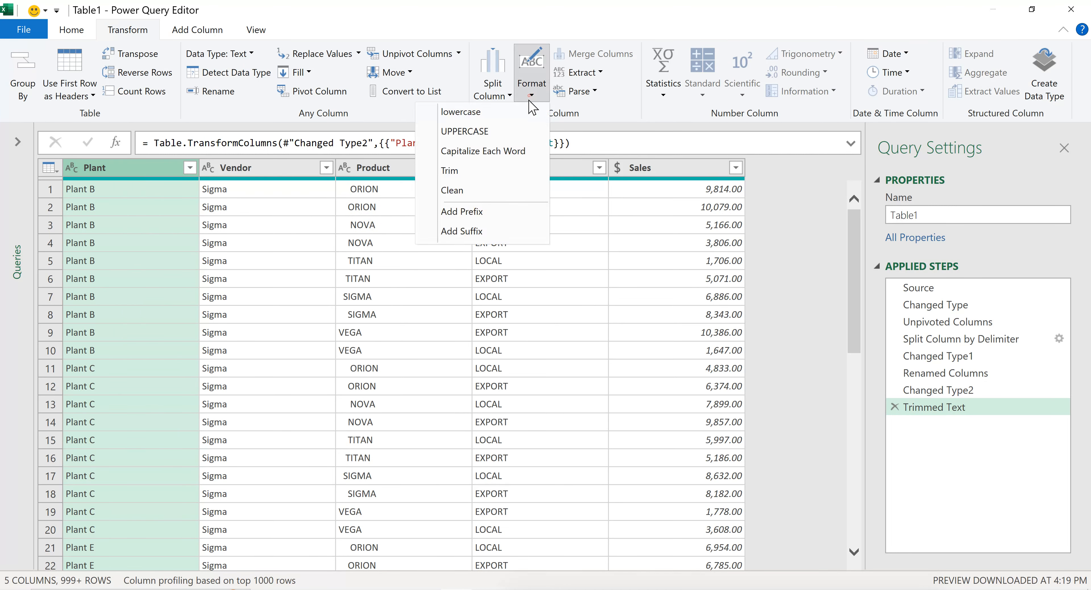
left_click(462, 192)
Step: Apply the Trim and Clean text formats to the Vendor column
left_click(254, 169)
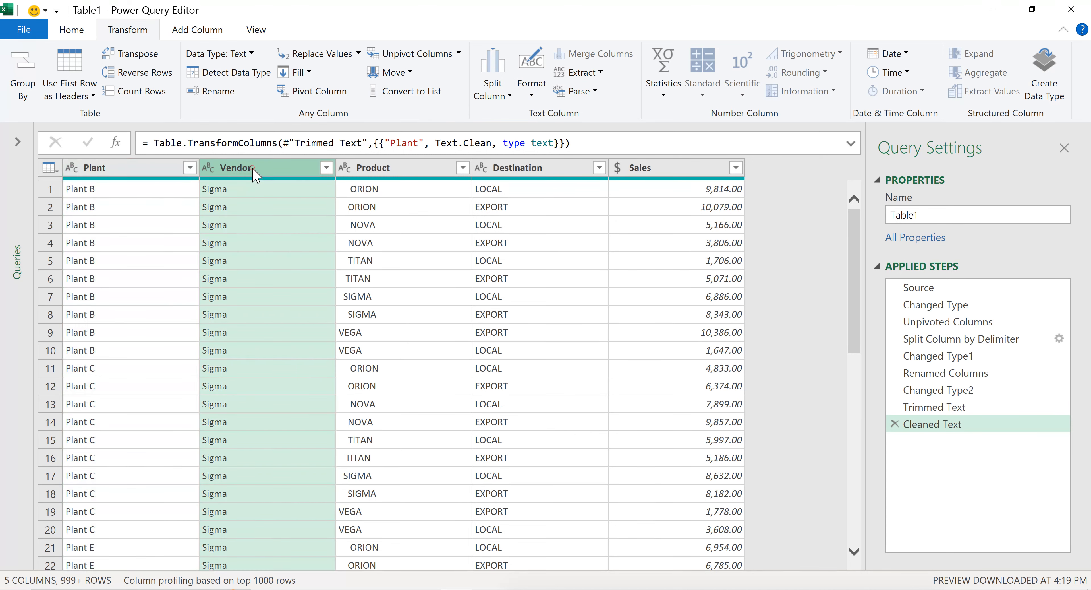
left_click(534, 98)
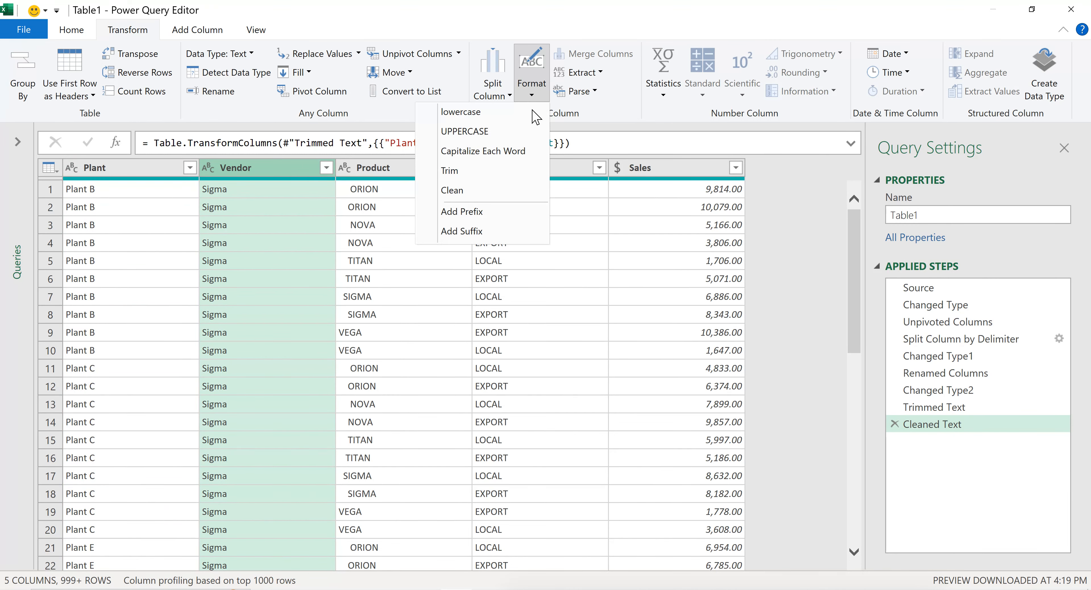
left_click(455, 170)
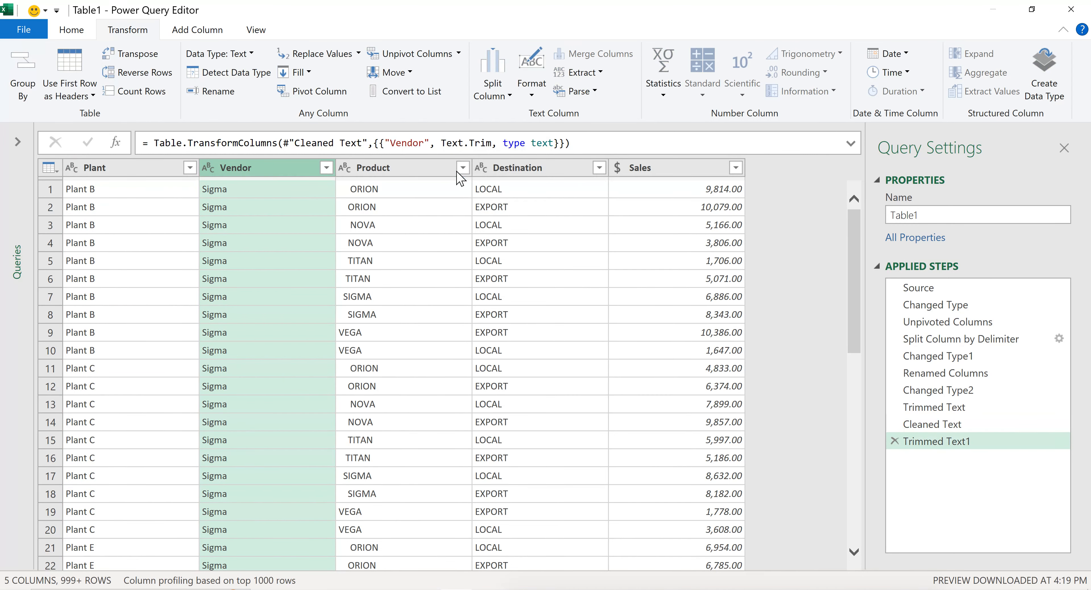
left_click(532, 97)
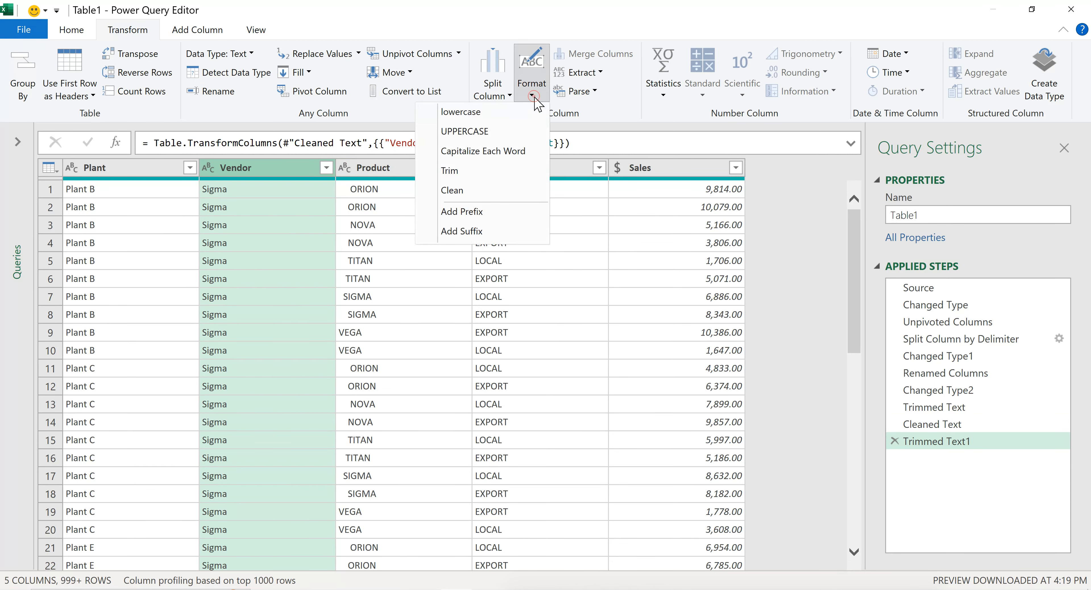
left_click(471, 191)
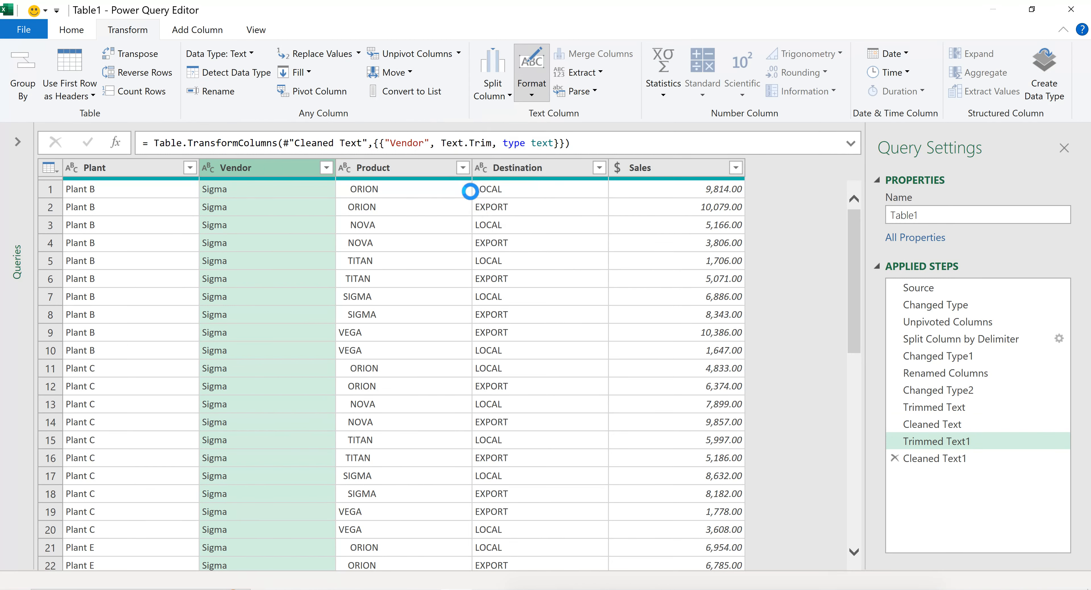
Step: Trim the surrounding spaces from the Product column's text and apply Clean to it
left_click(390, 168)
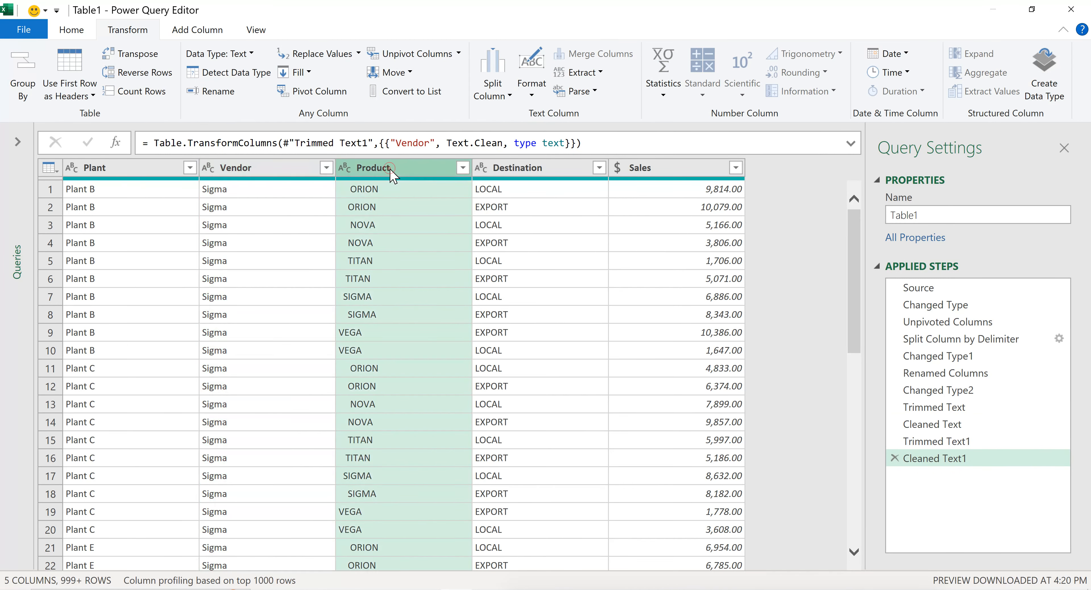
left_click(531, 95)
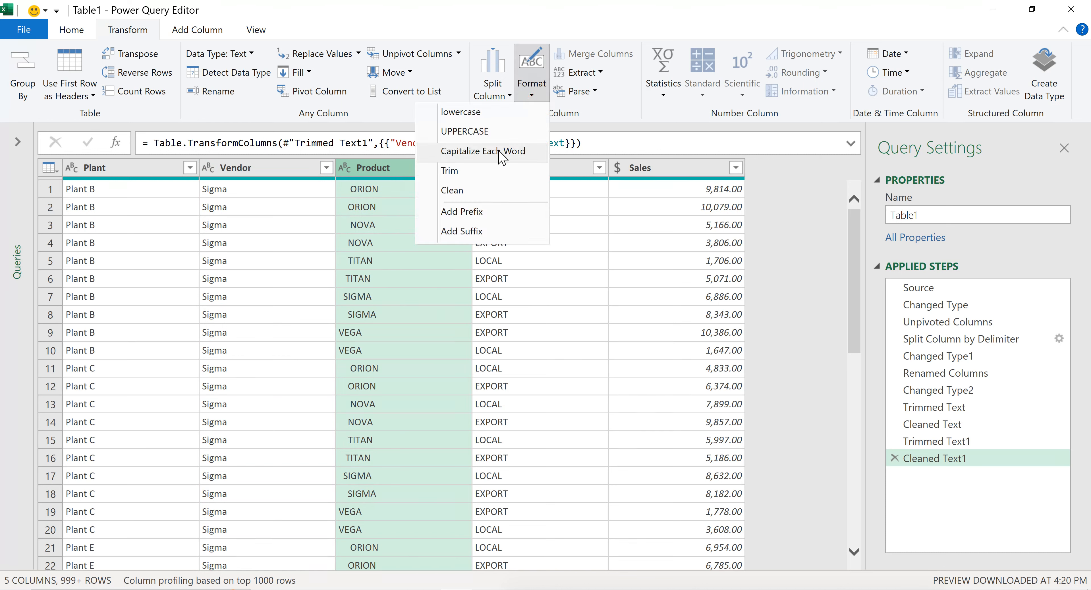
left_click(462, 170)
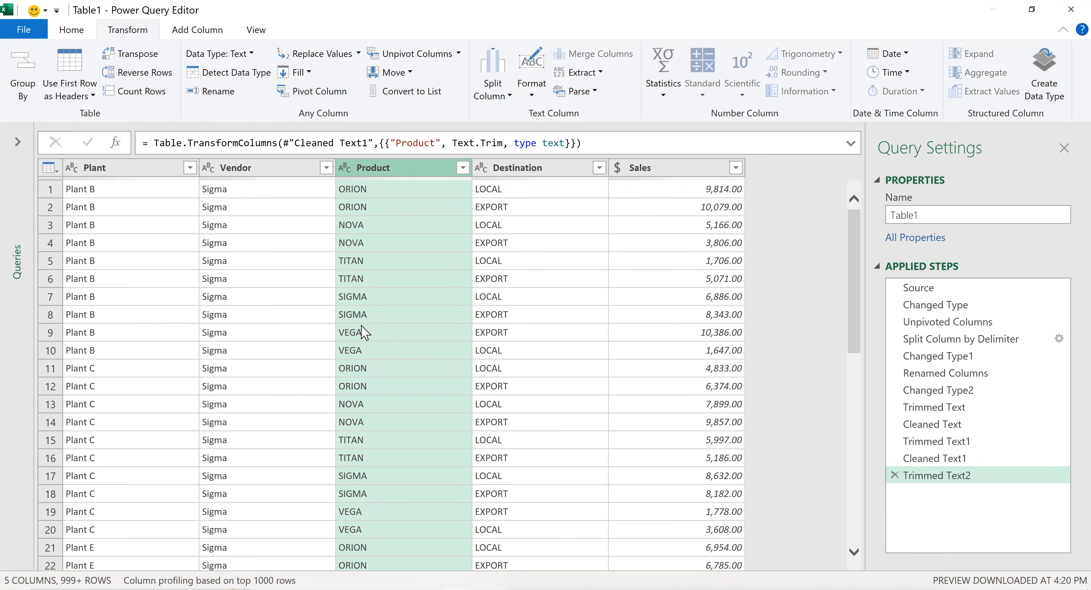
left_click(532, 95)
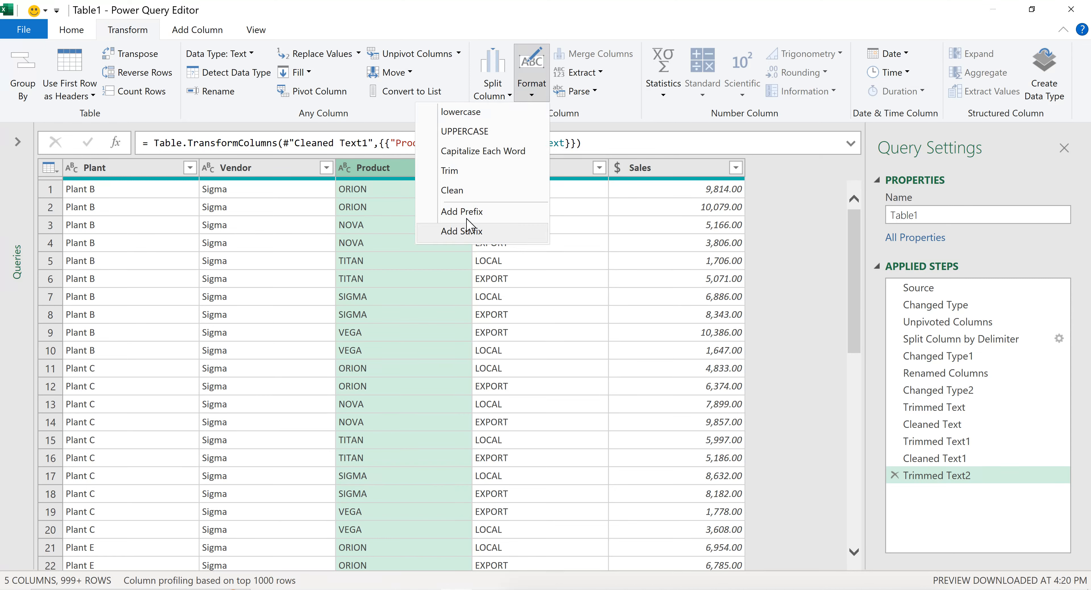
left_click(460, 192)
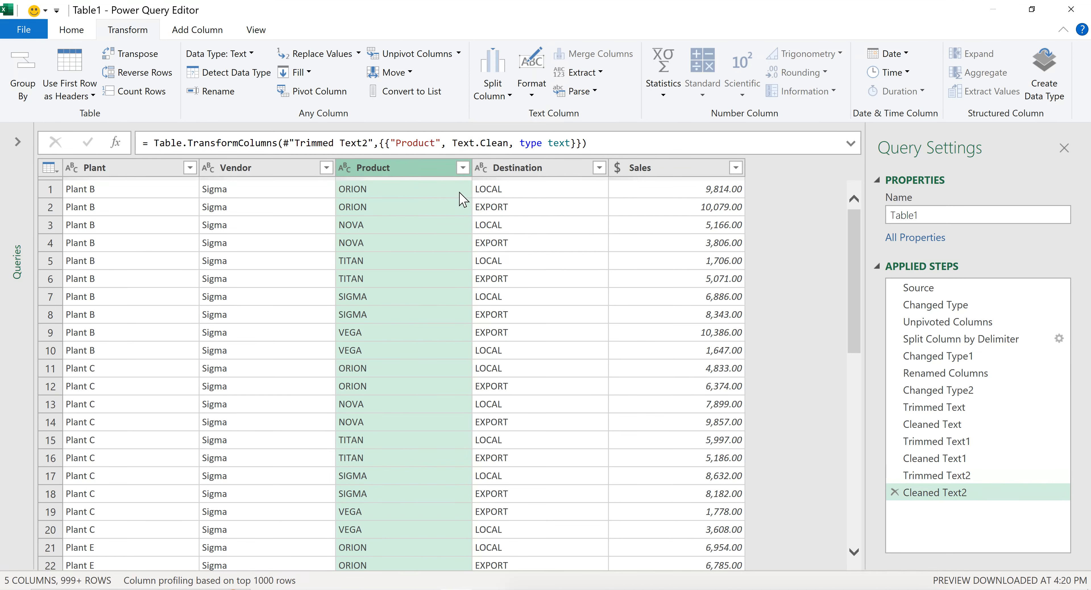
Step: Apply the Trim and Clean text formats to the Destination column
left_click(527, 170)
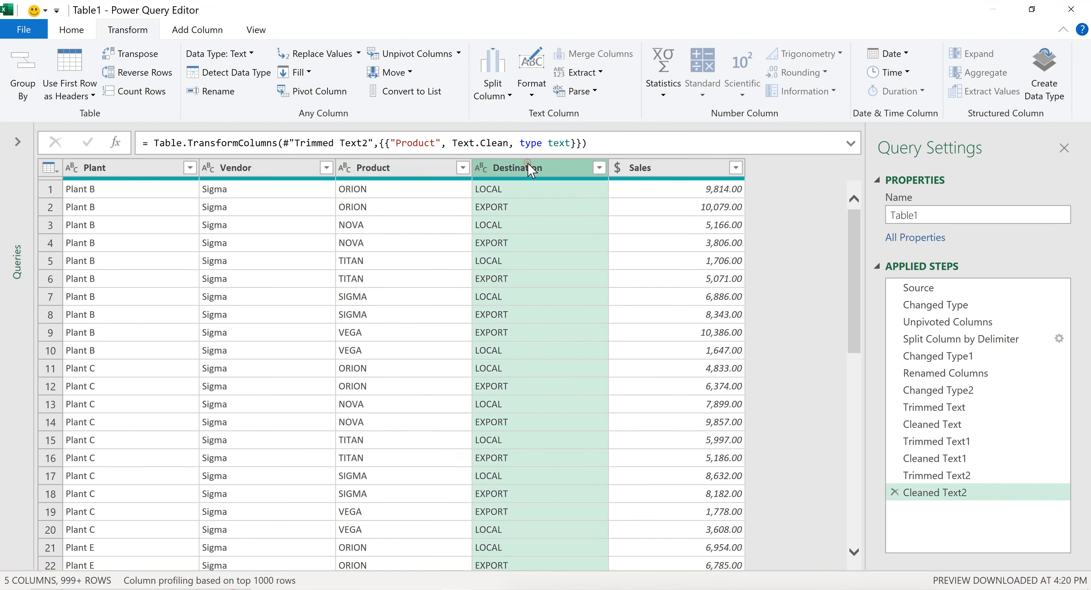
left_click(532, 96)
left_click(460, 170)
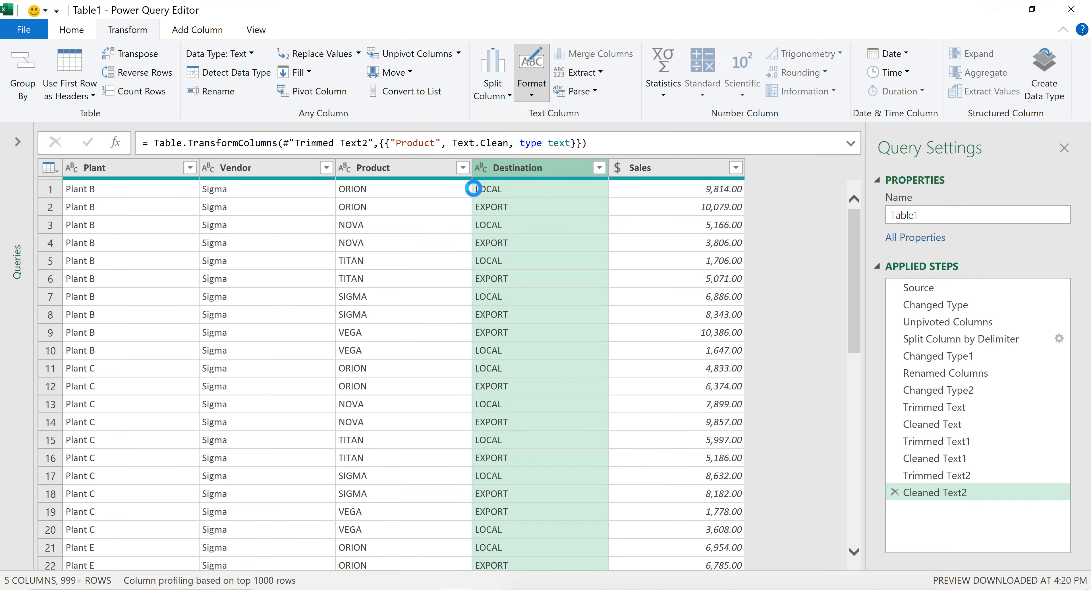
left_click(532, 97)
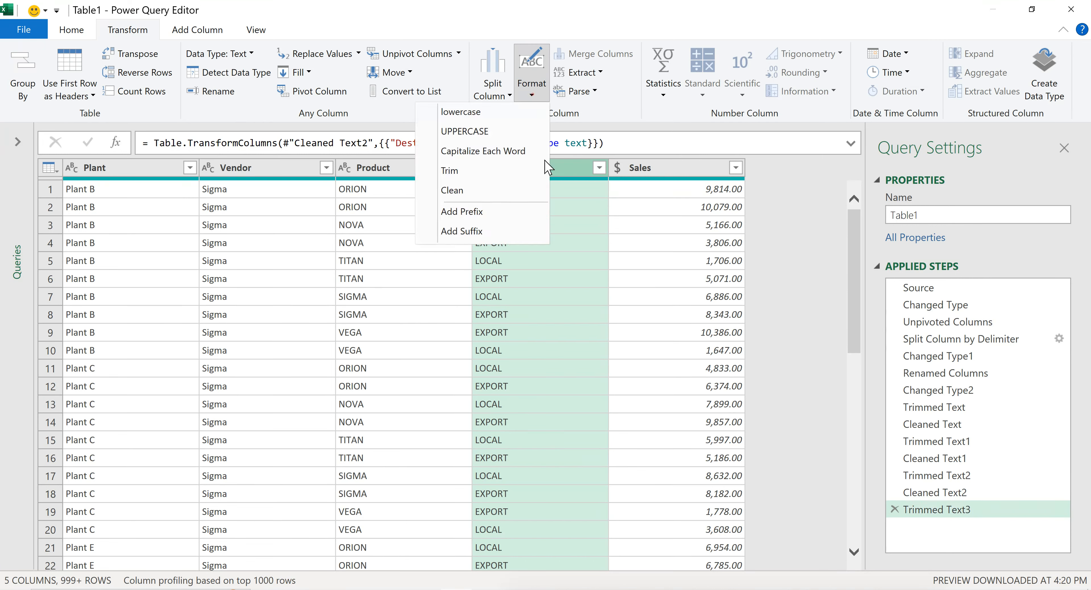
left_click(462, 192)
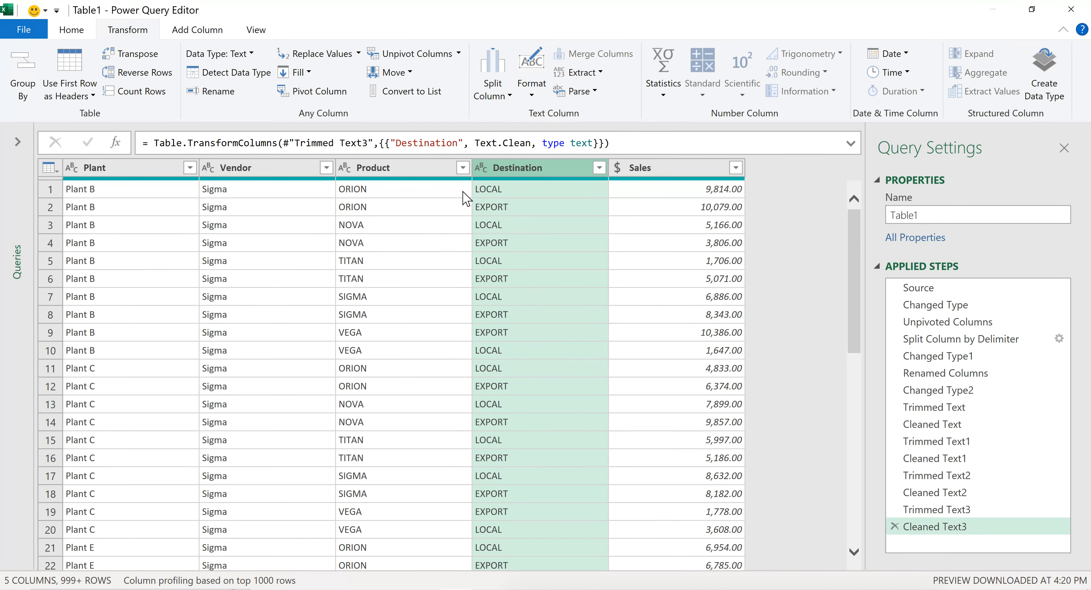
Step: Apply Trim and Clean to the Sales column and set its data type back to Currency
left_click(657, 170)
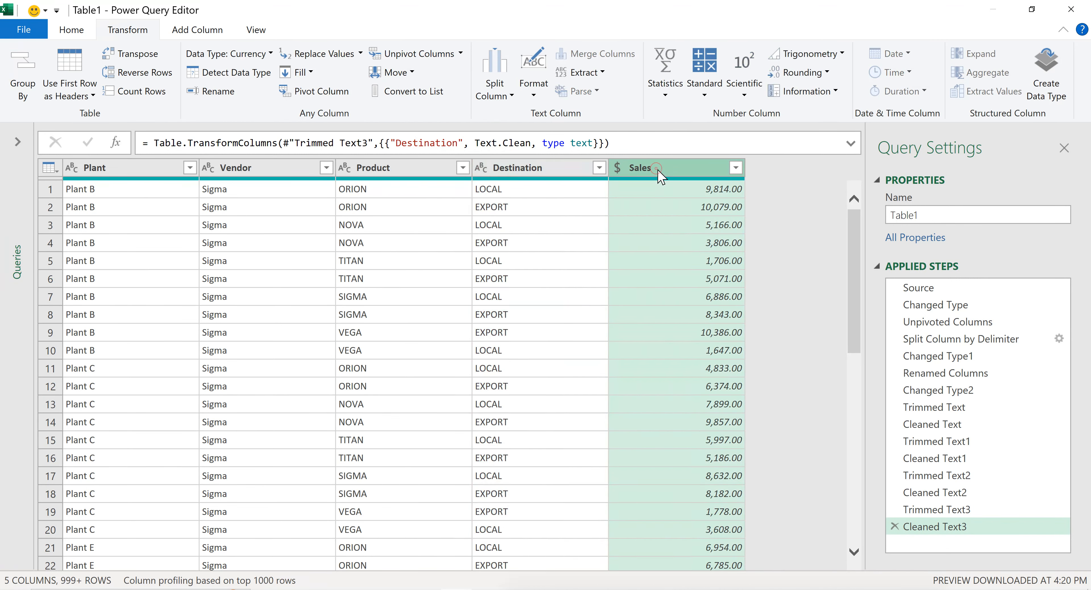
left_click(533, 98)
left_click(470, 172)
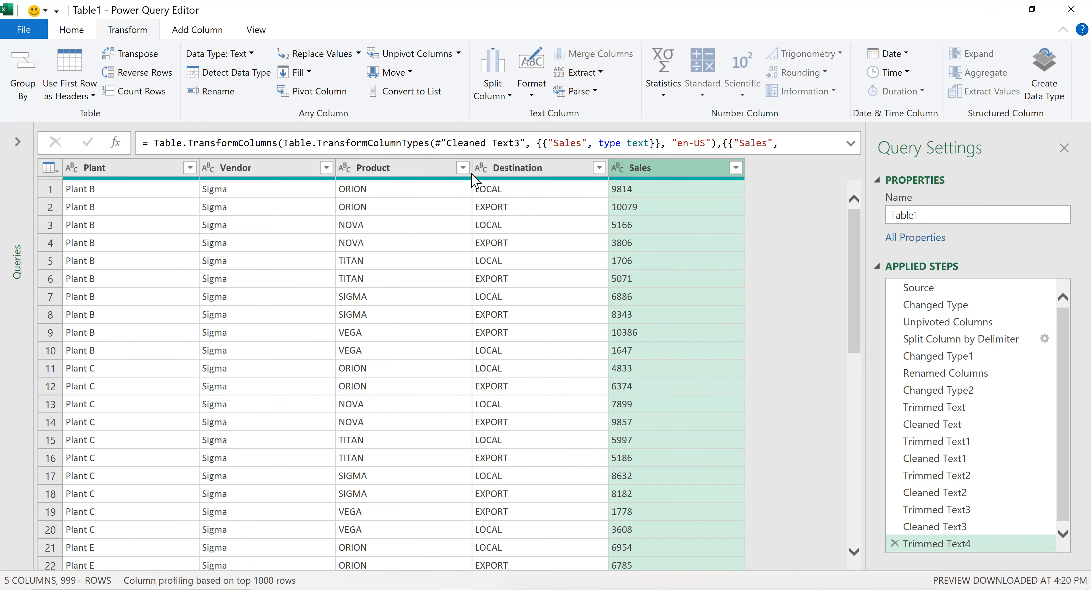
left_click(533, 97)
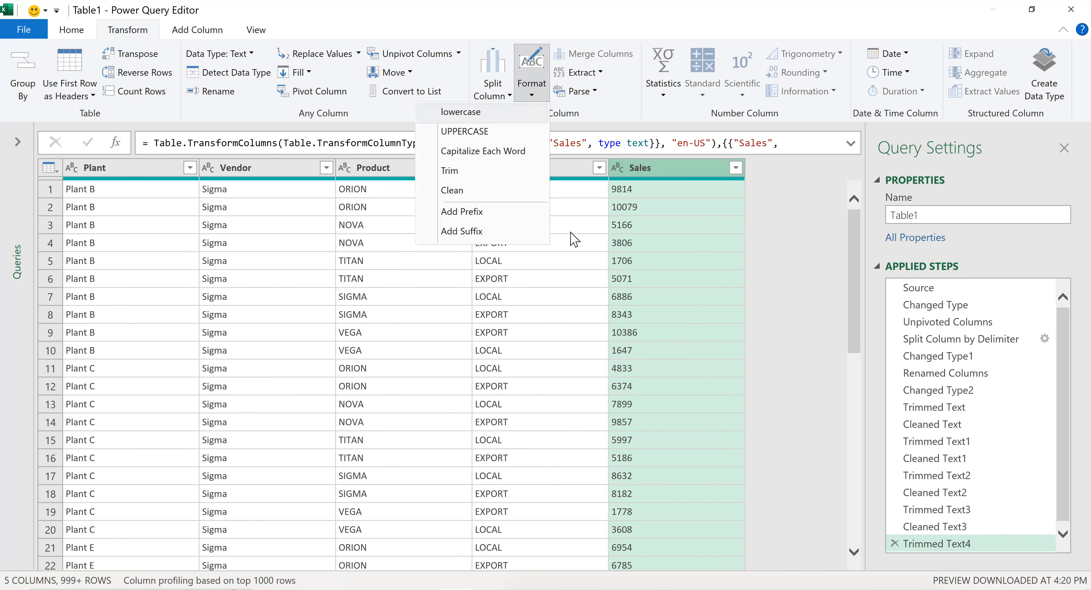
left_click(463, 190)
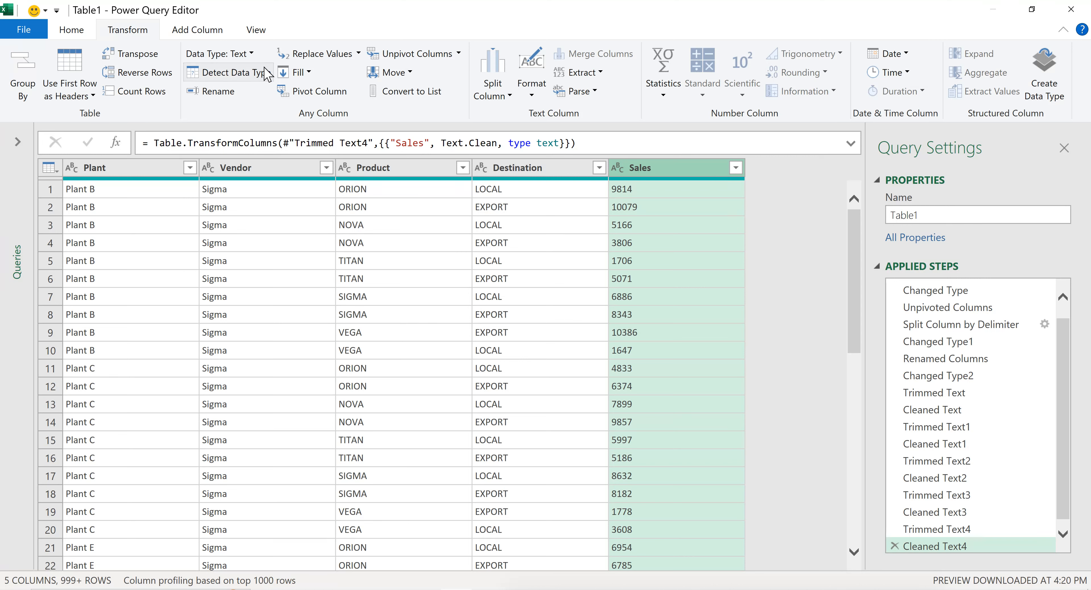
left_click(250, 54)
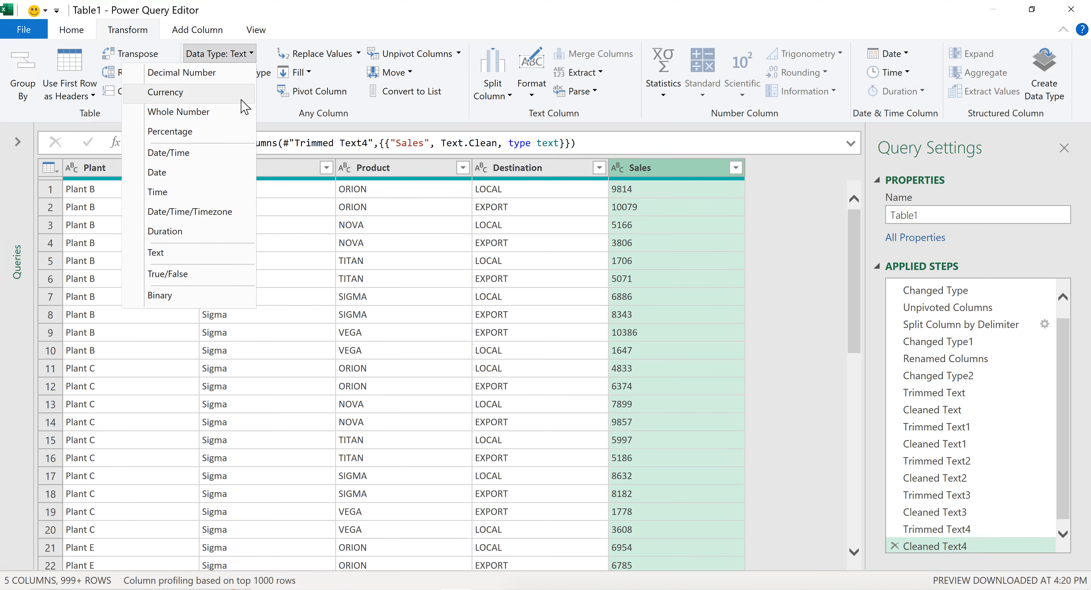
left_click(169, 92)
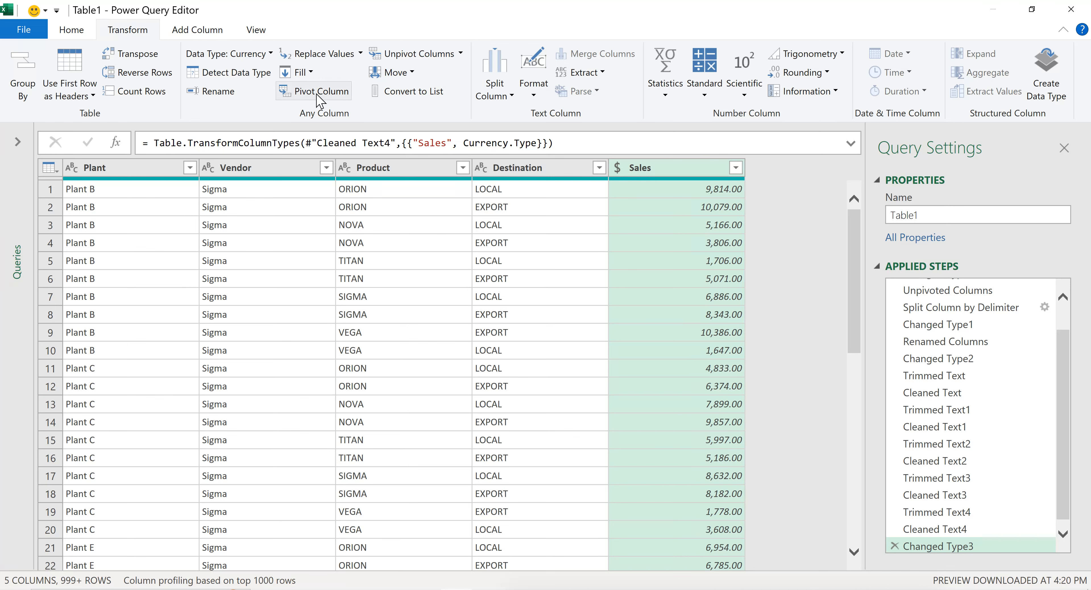
Step: Remove the blank rows from the query
left_click(70, 31)
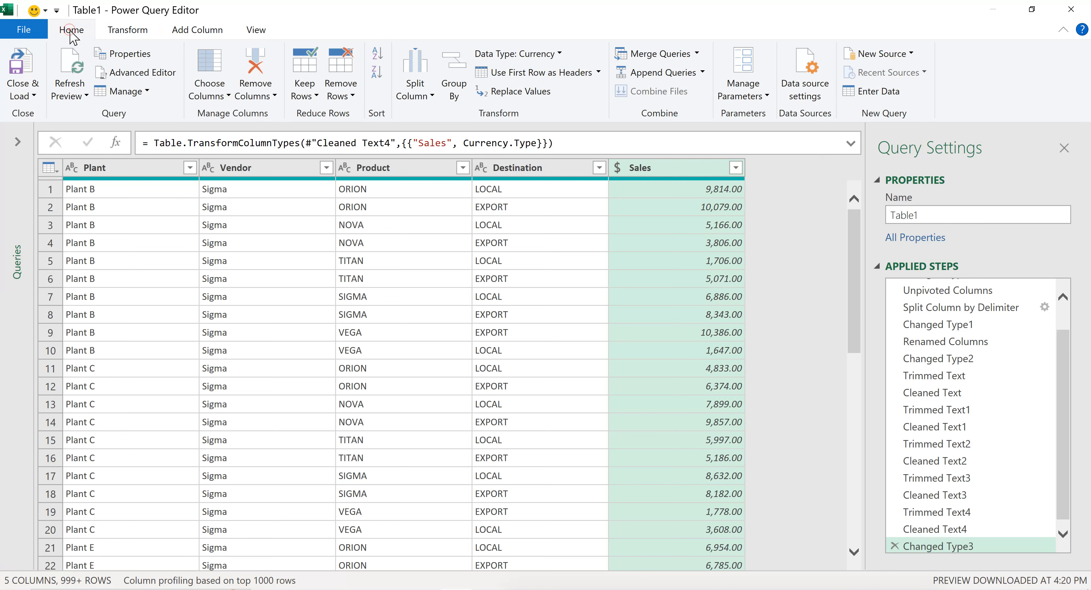
left_click(275, 96)
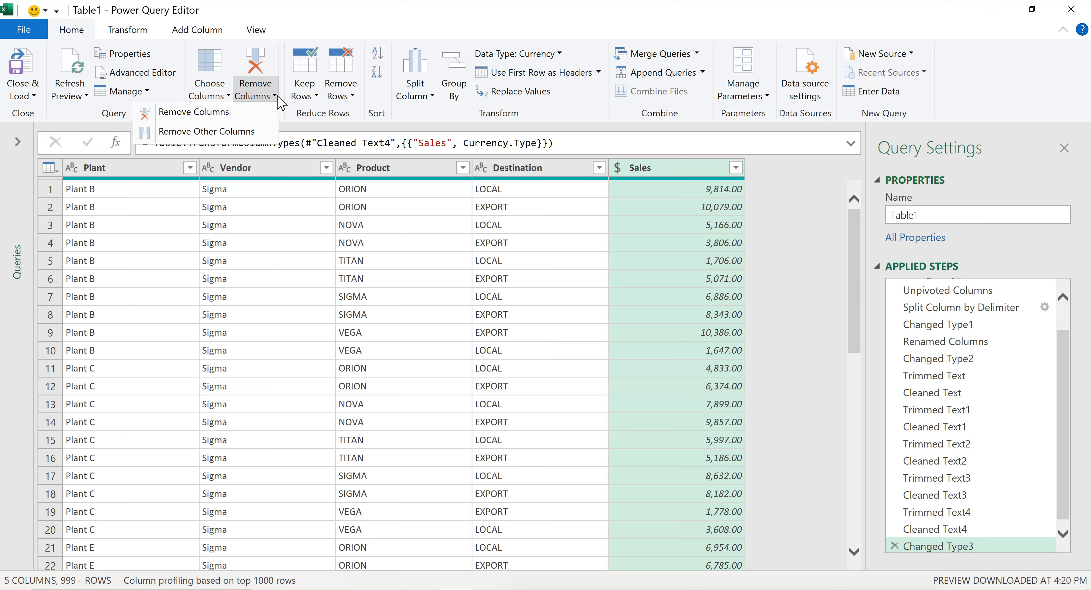
left_click(353, 96)
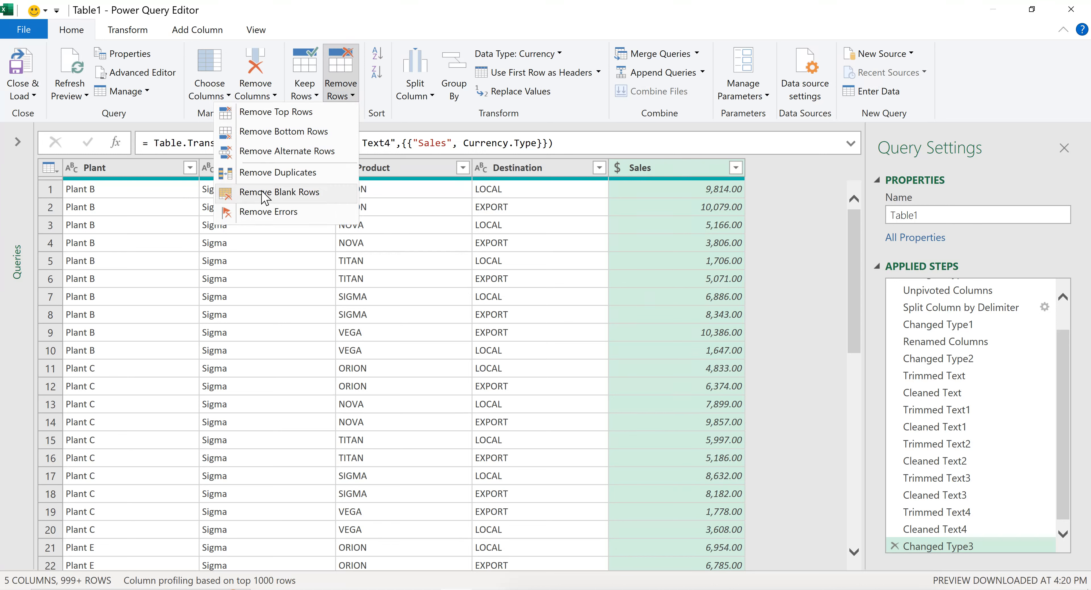
left_click(355, 98)
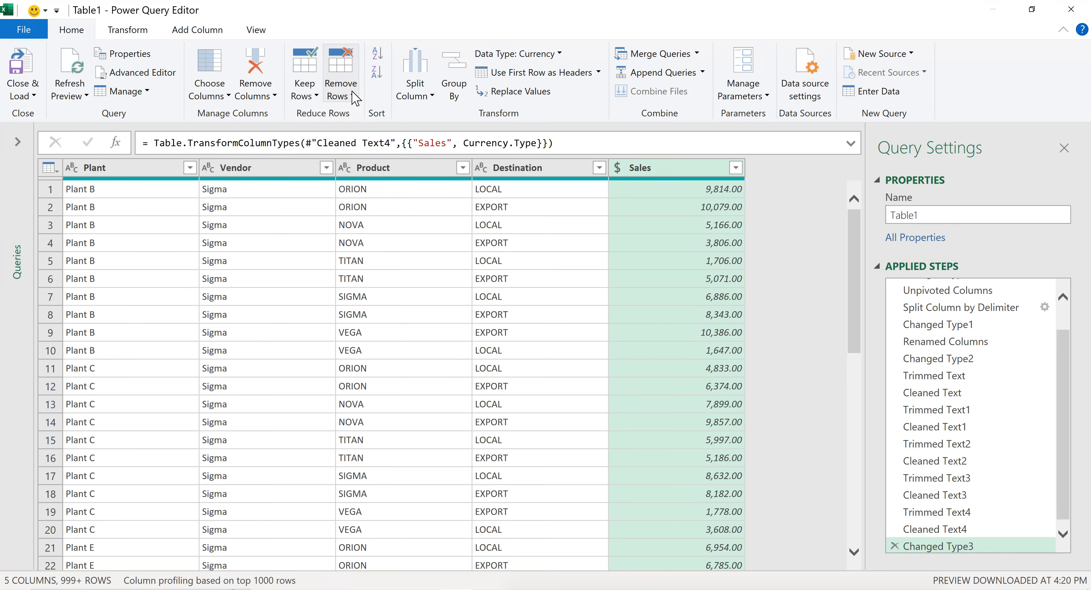
left_click(355, 97)
left_click(275, 190)
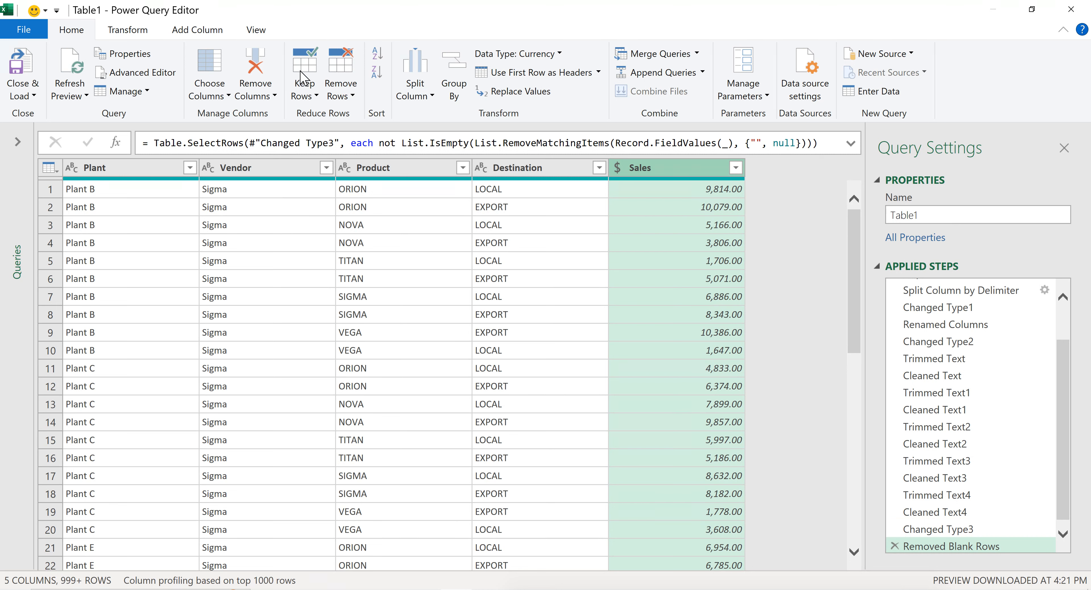
Step: Replace the value ORION with Orion in the Product column
left_click(128, 32)
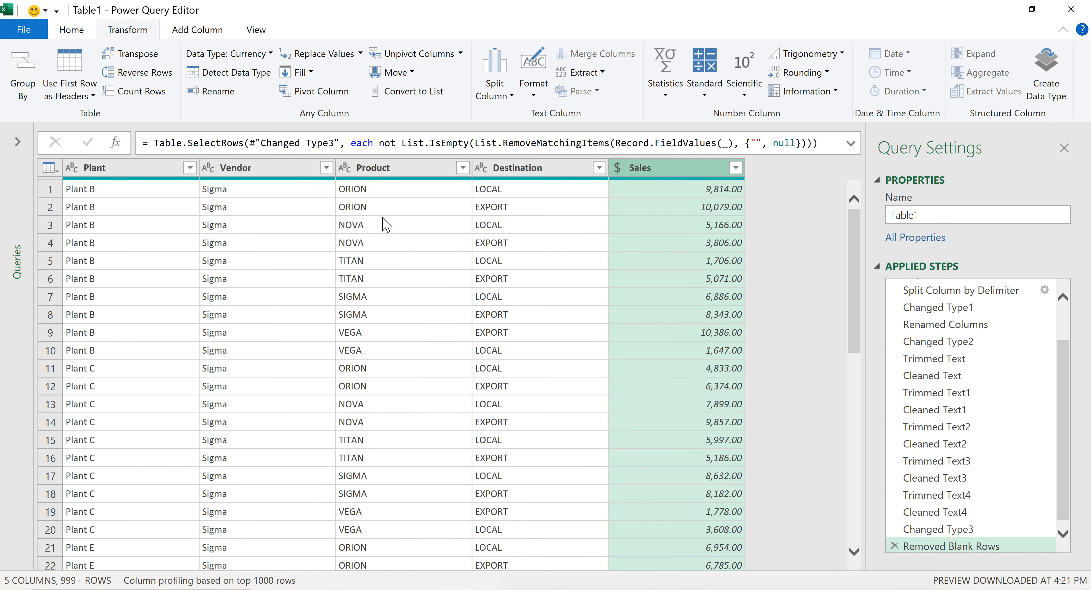
left_click(389, 174)
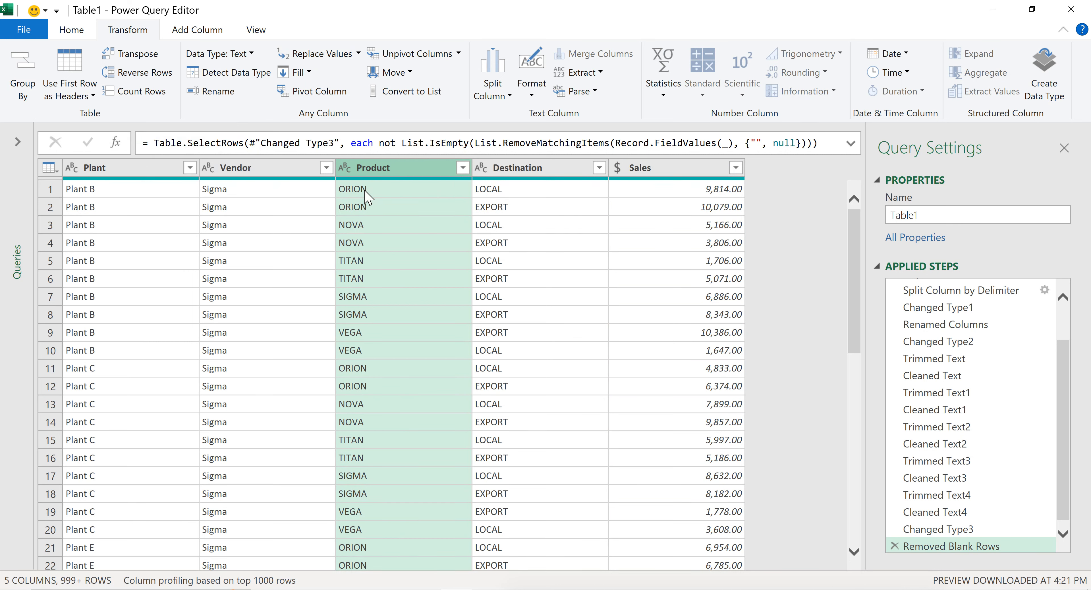
left_click(312, 63)
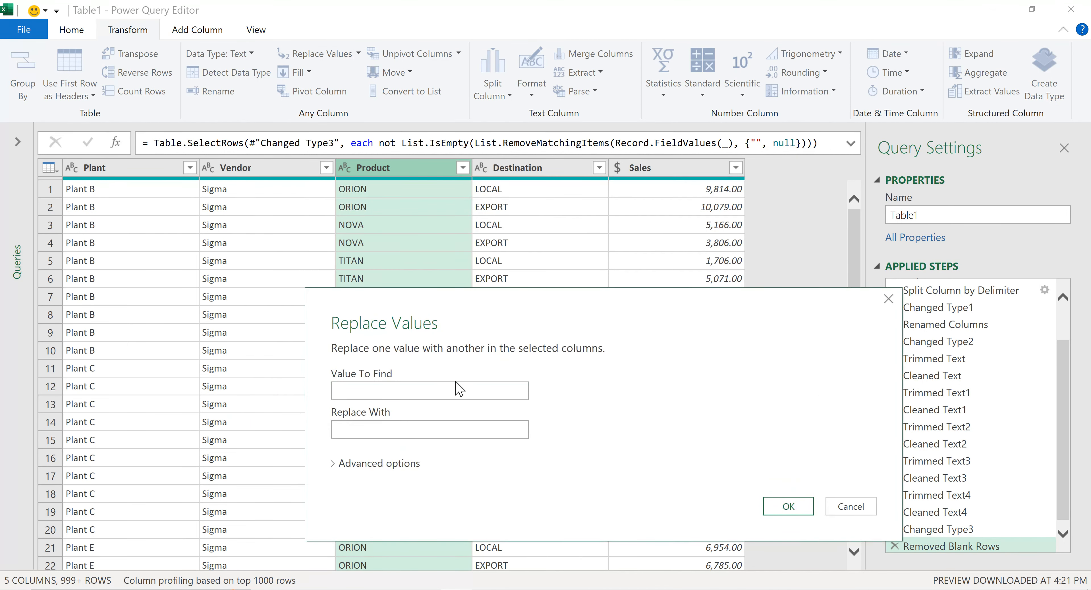
left_click(455, 381)
left_click(439, 425)
left_click(788, 506)
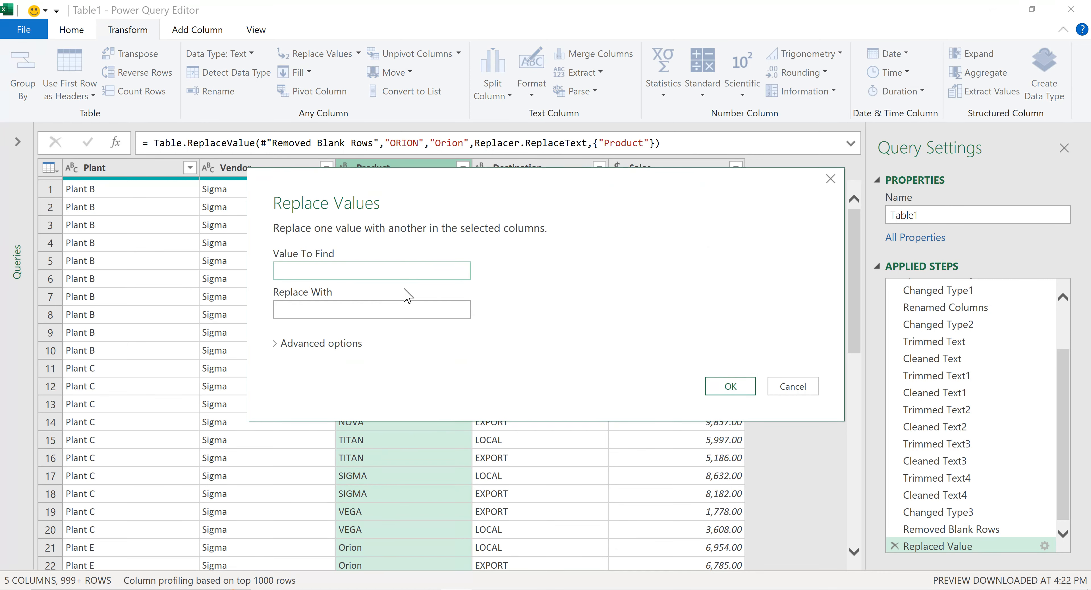
Step: Replace NOVA with Nova and TITAN with Titan in the Product column
left_click(347, 304)
left_click(725, 387)
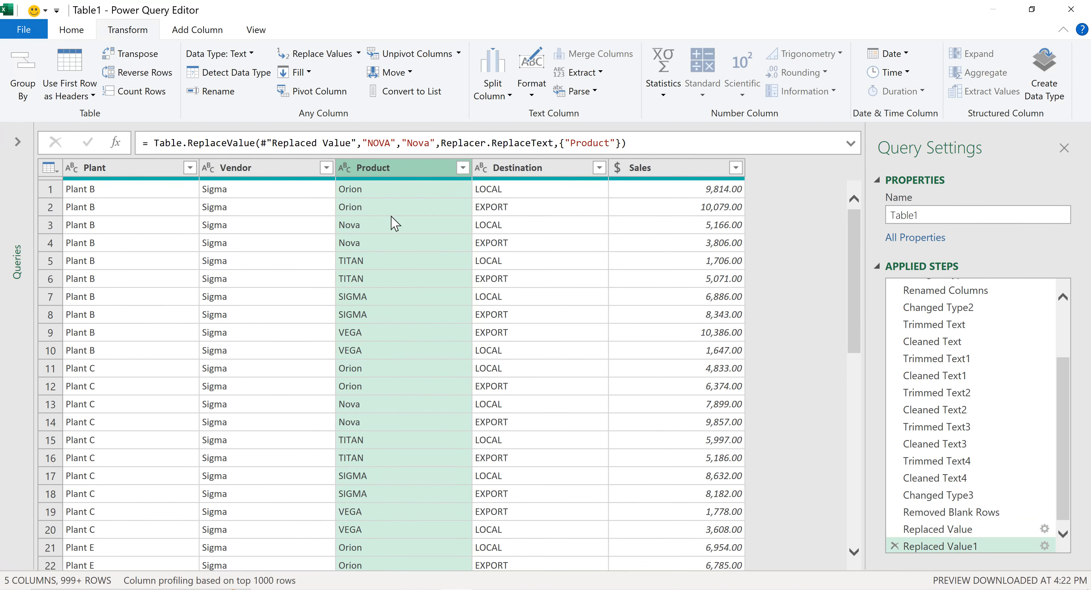
left_click(333, 56)
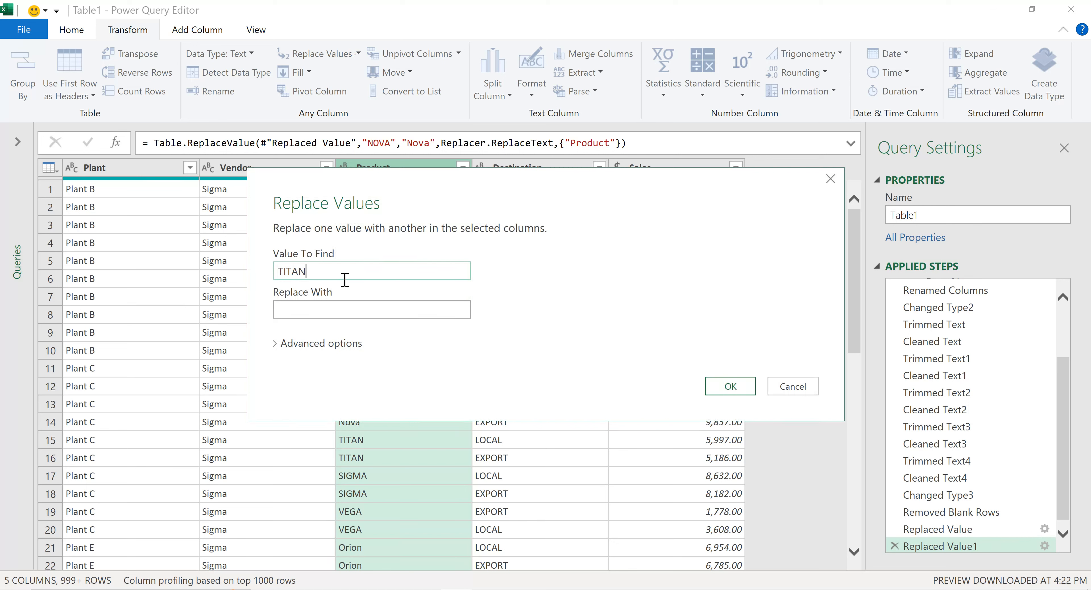
left_click(345, 312)
left_click(731, 387)
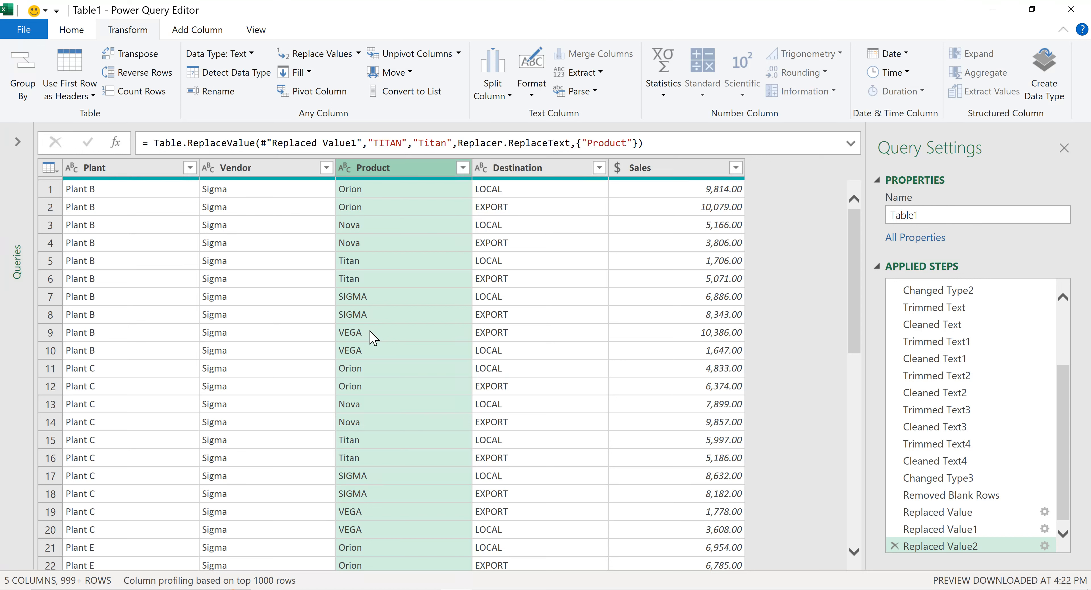
Step: Replace the value VEGA with Vega in the Product column
left_click(355, 54)
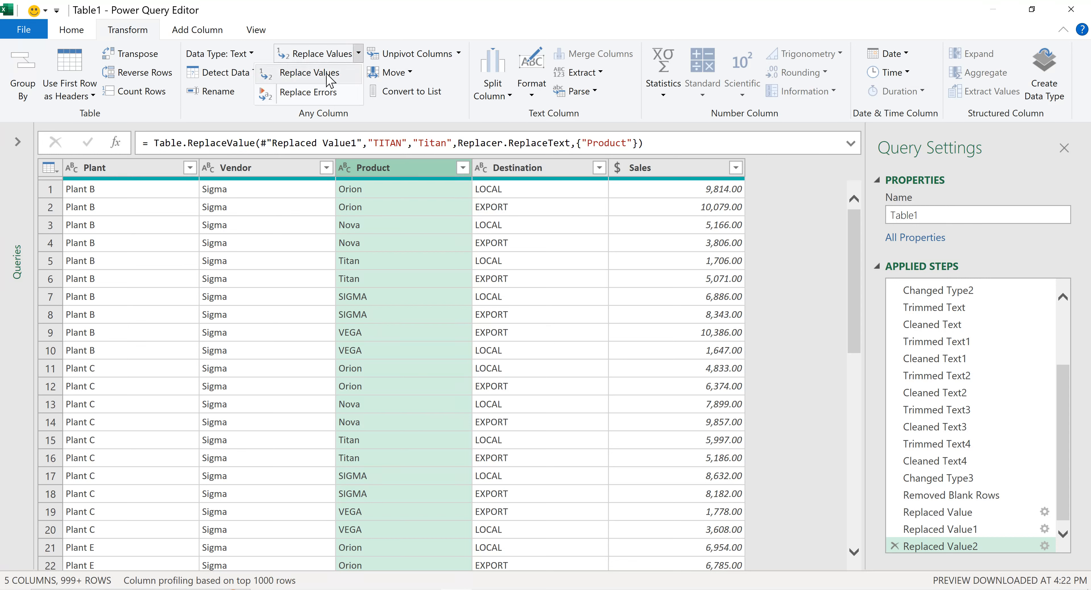
left_click(333, 74)
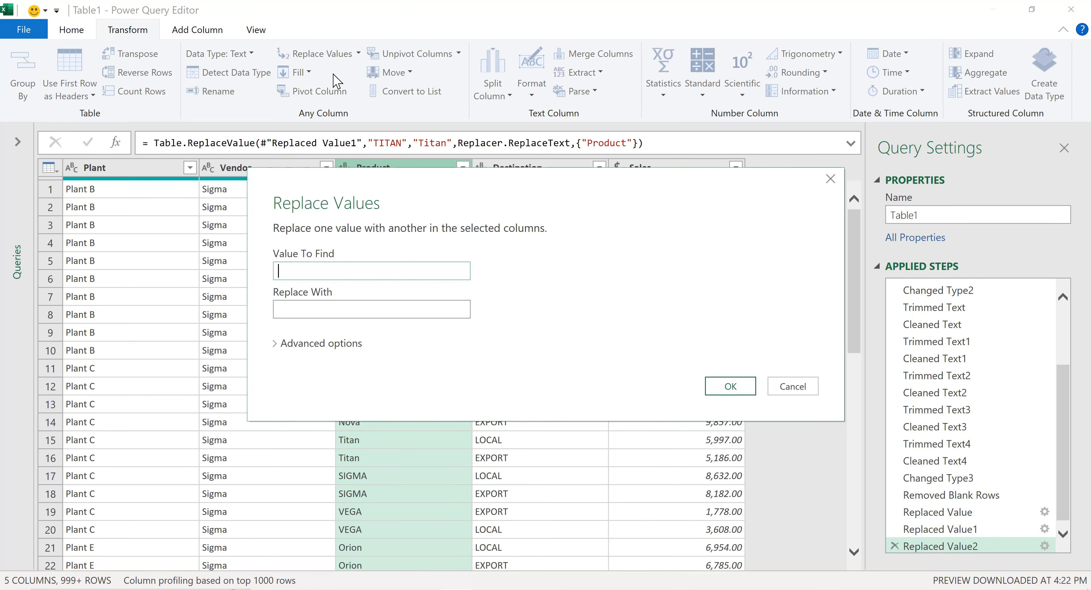
type("VEGA")
left_click(344, 309)
type("Vega")
left_click(722, 380)
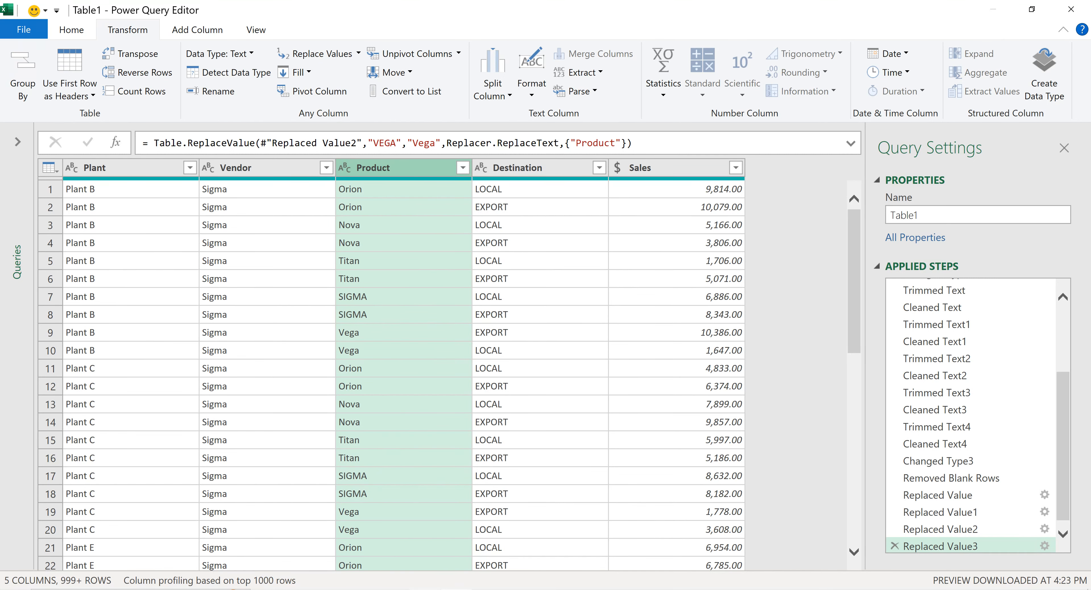
Step: Compare the product names in the Word document's Question 23 with the values in the Power Query Product column
left_click(426, 589)
left_click(509, 589)
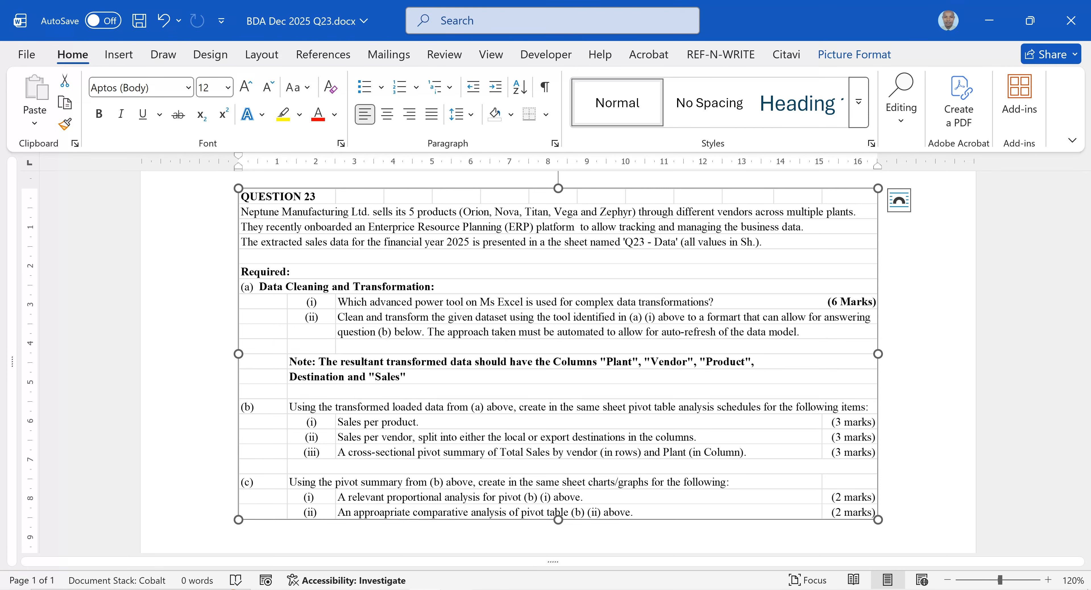
mouse_move(425, 589)
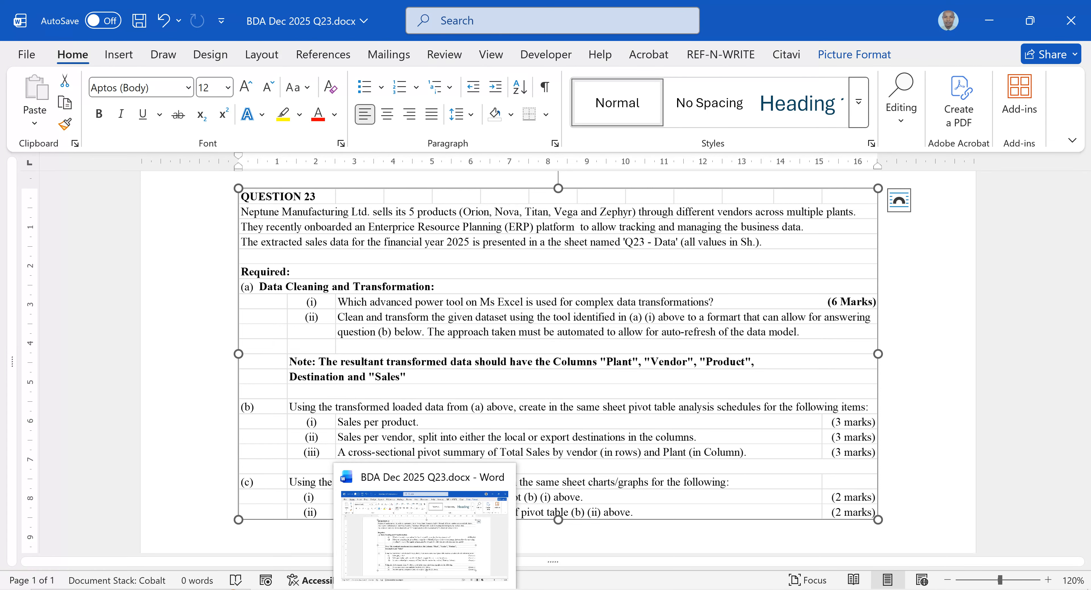
left_click(425, 589)
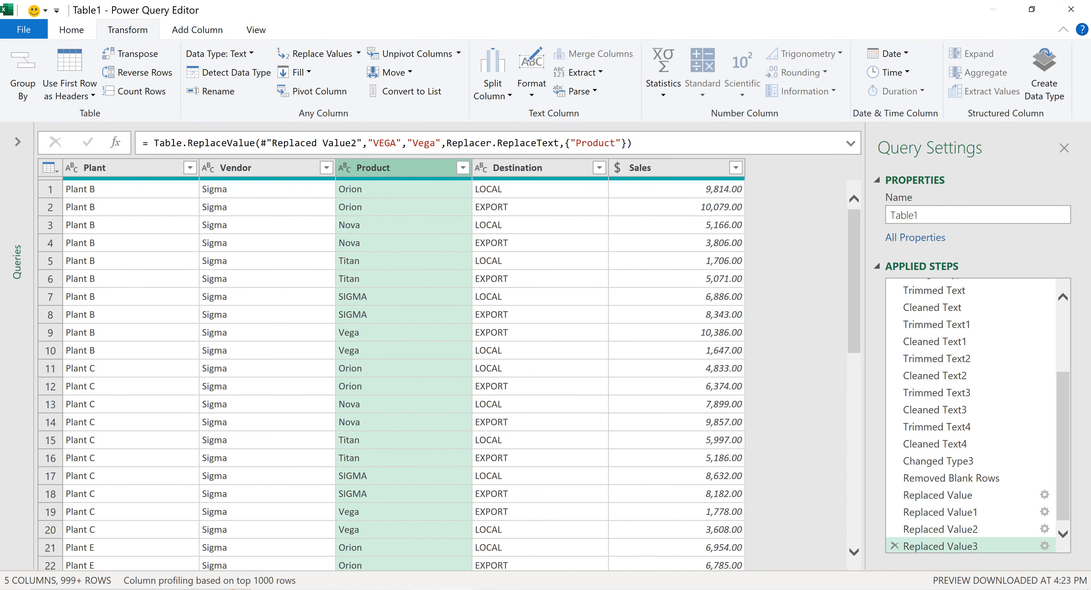
left_click(425, 589)
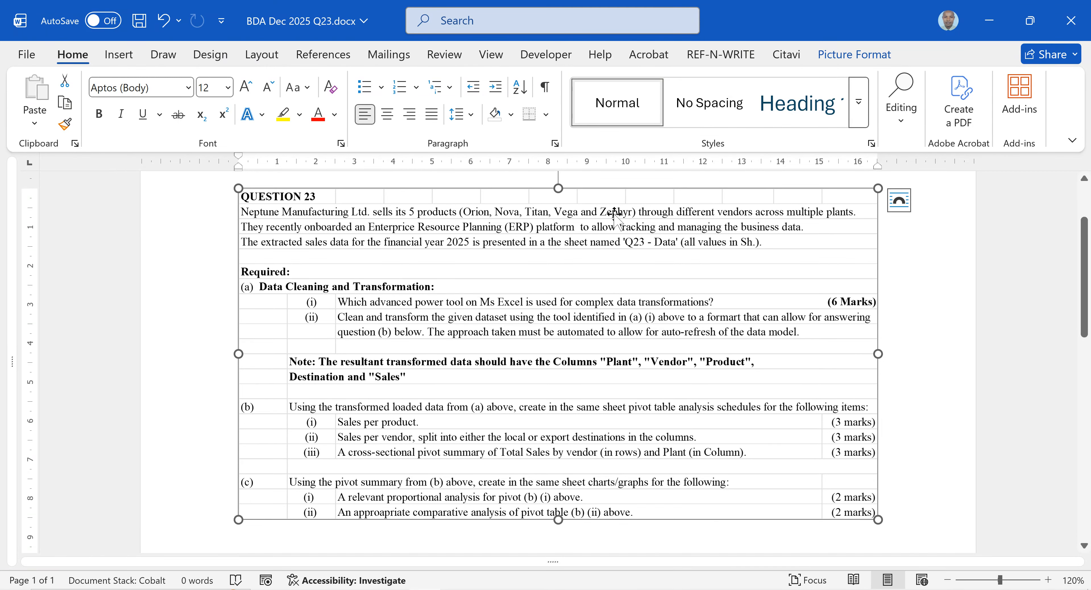
left_click(425, 588)
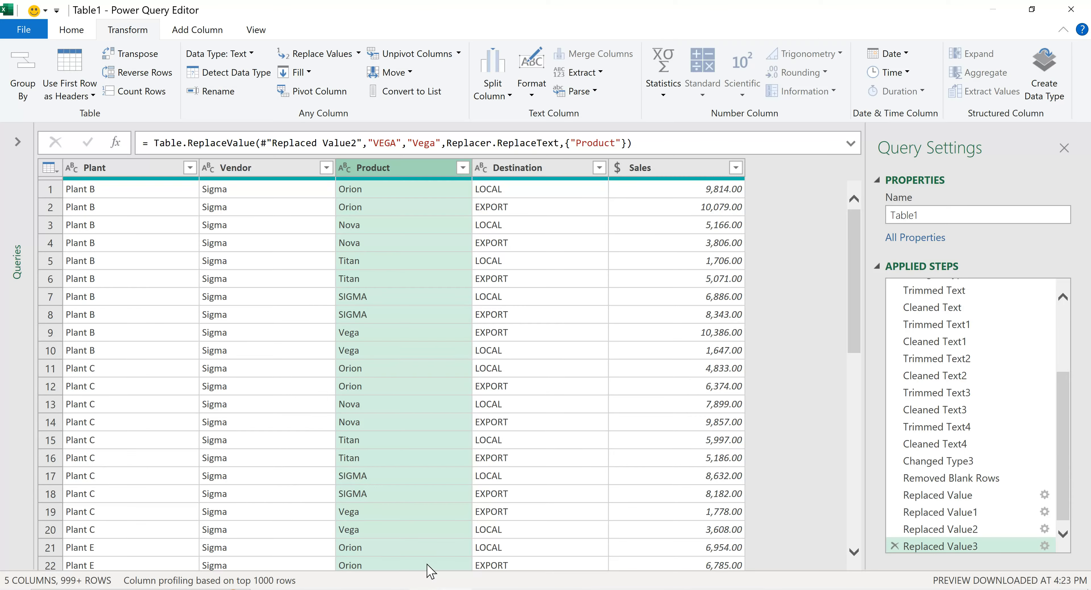
left_click(433, 587)
Step: Replace SIGMA with Zephyr in the Product column and switch back to the Question 23 document in Word
left_click(358, 56)
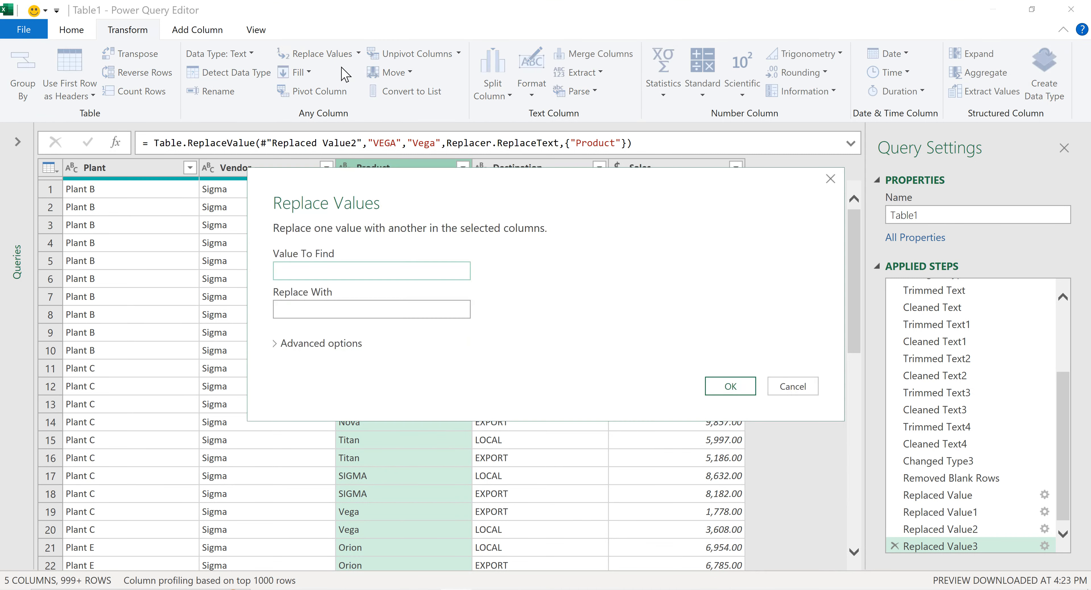
left_click_drag(549, 176, 568, 326)
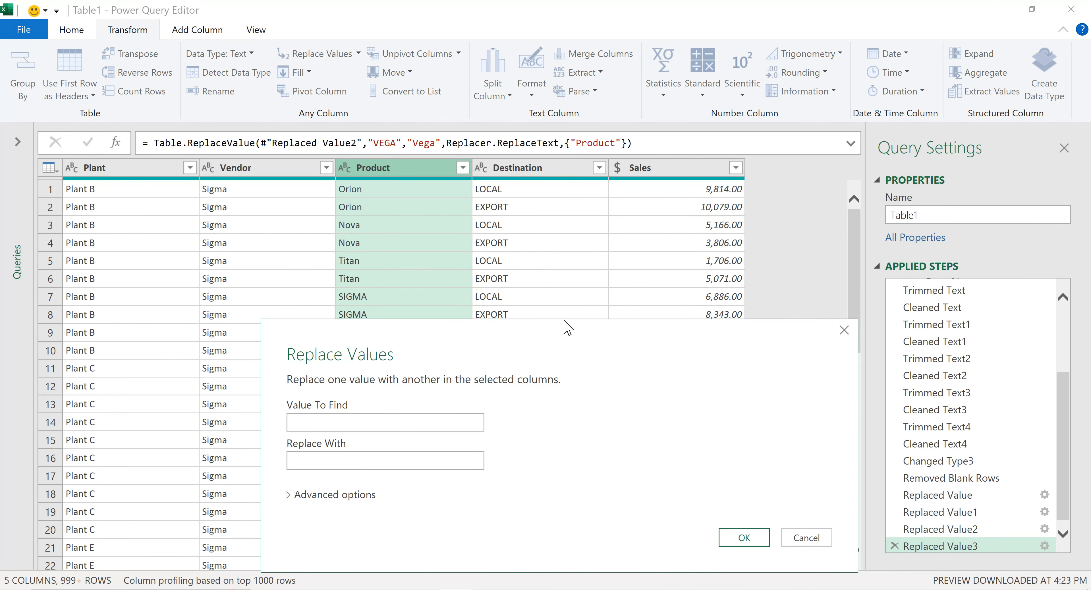
left_click(428, 422)
left_click(404, 456)
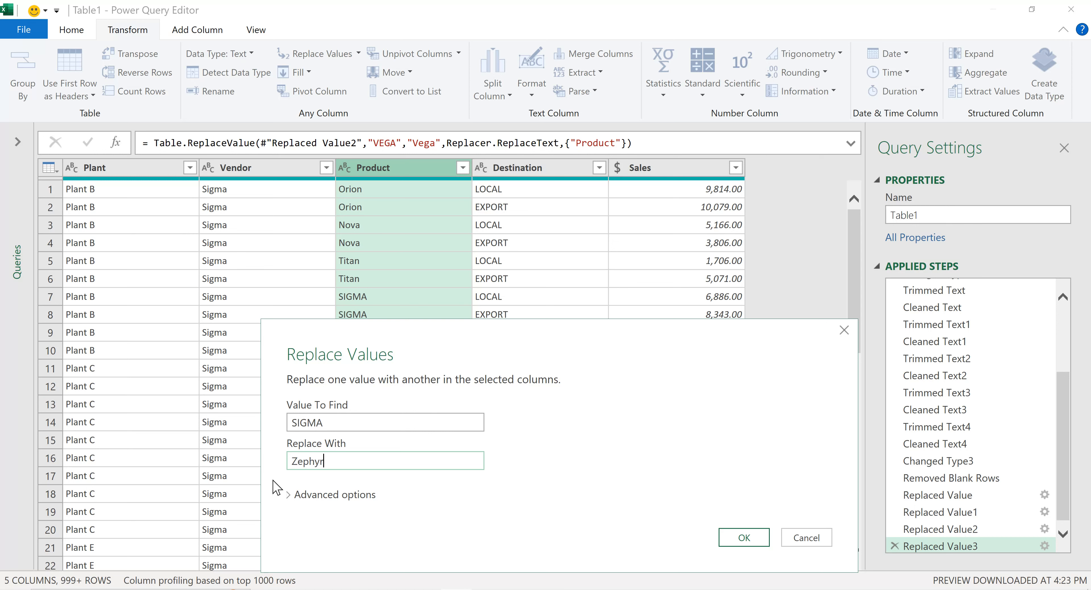
left_click(745, 538)
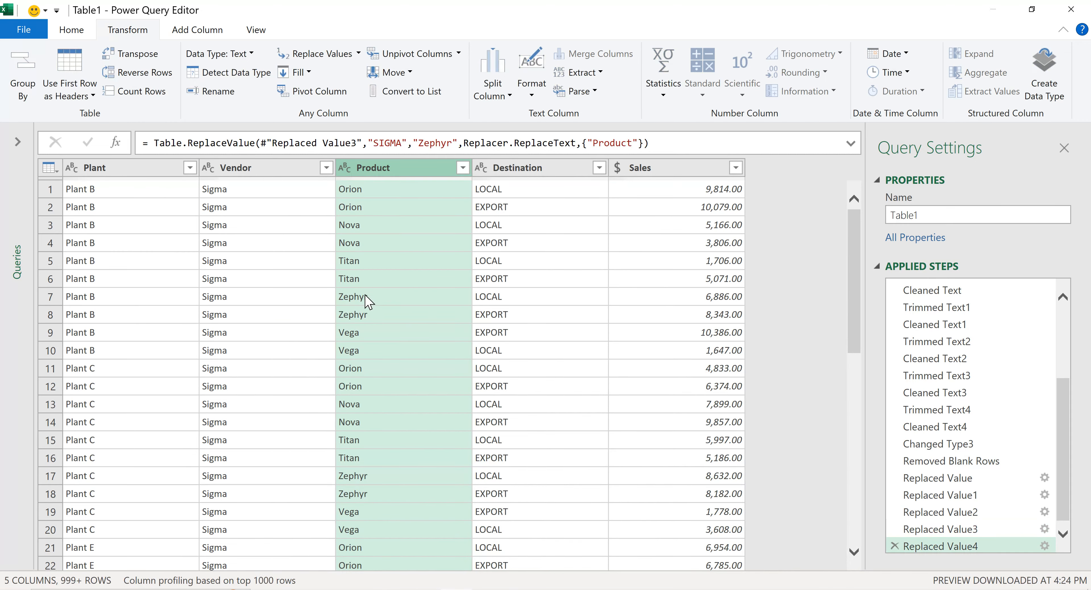
key("alt+Tab")
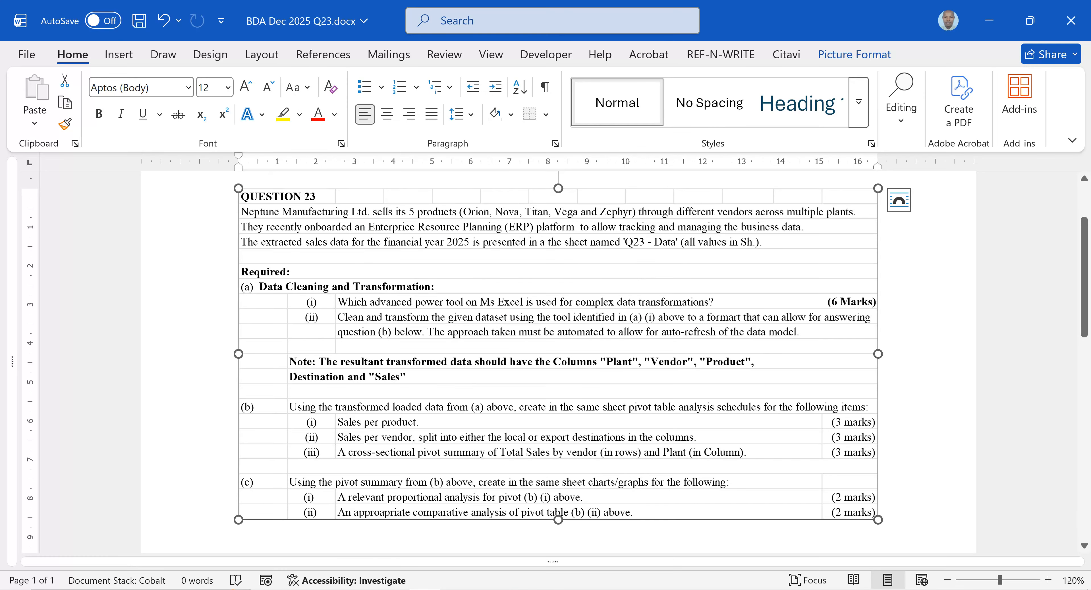
Step: Return to the Power Query Editor and rename the Table1 query as Transformed Data
key("alt+Tab")
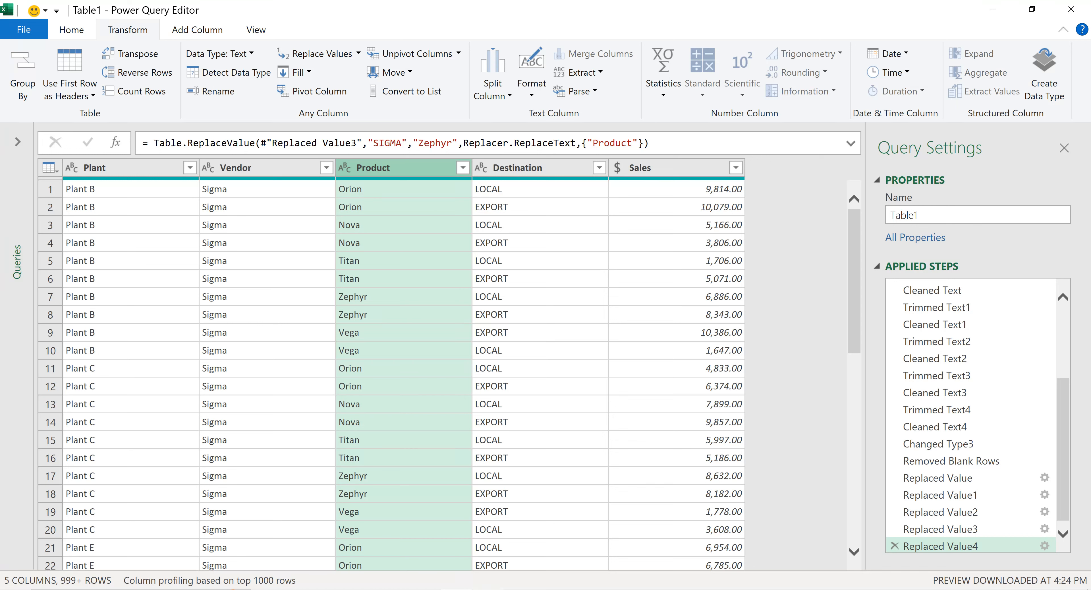
mouse_move(488, 589)
left_click(497, 589)
left_click(72, 33)
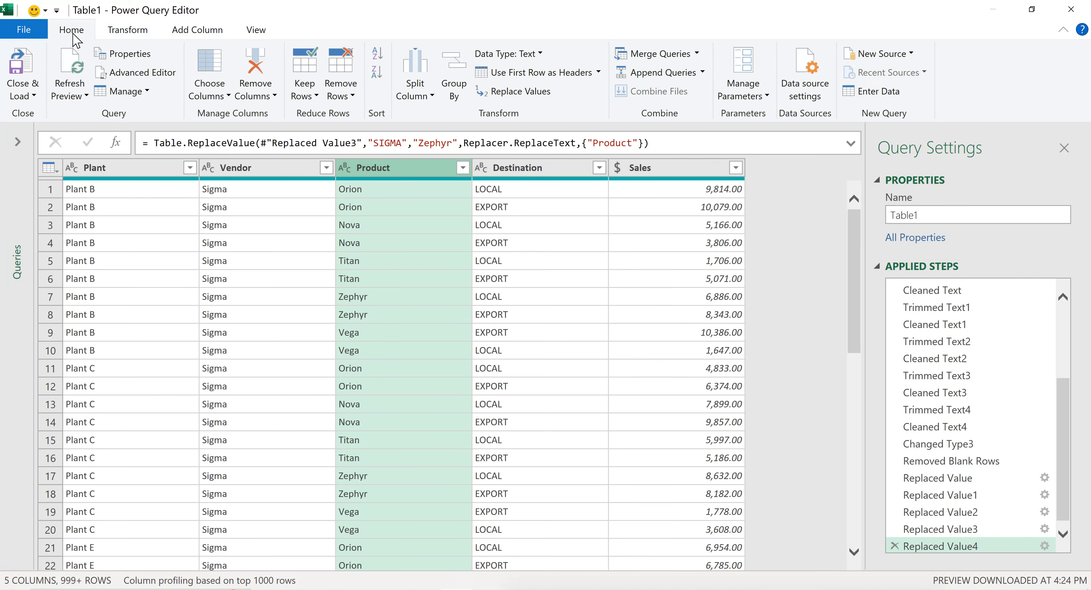
left_click(33, 97)
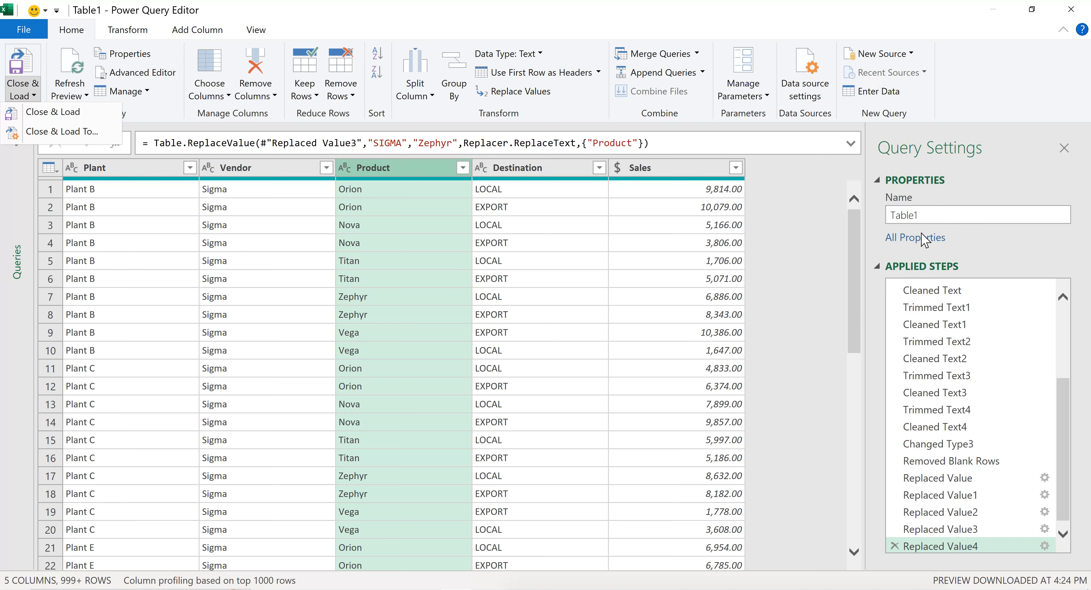
left_click(932, 215)
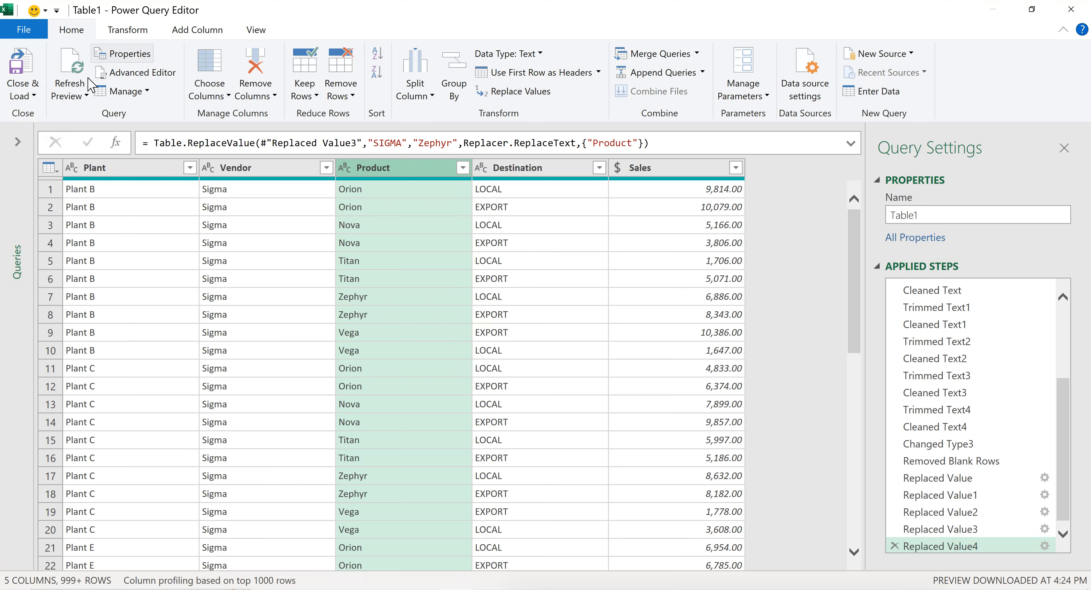
left_click(909, 215)
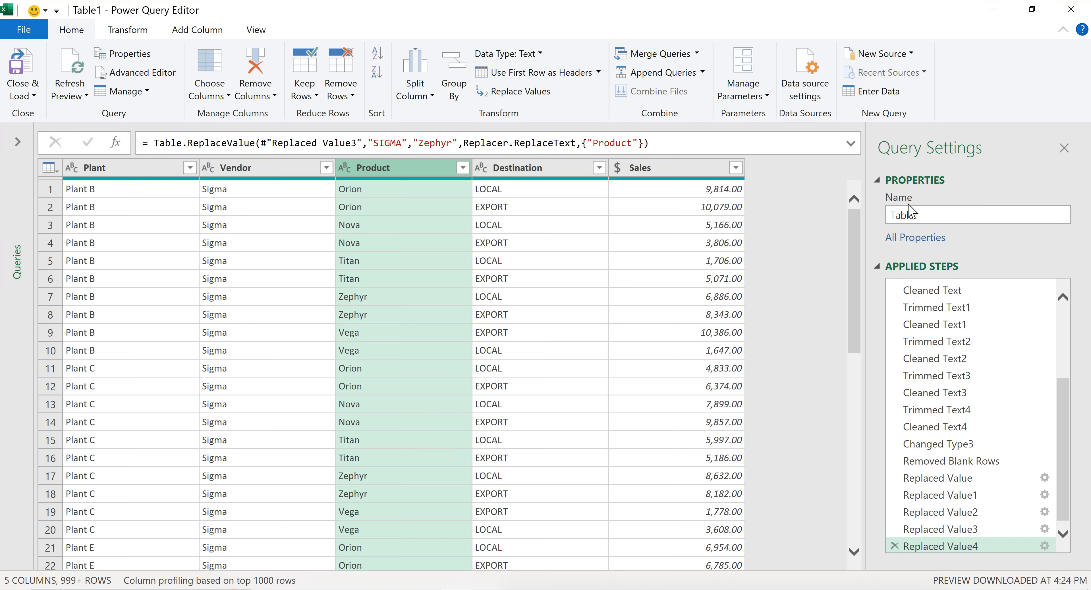
left_click_drag(930, 215, 886, 218)
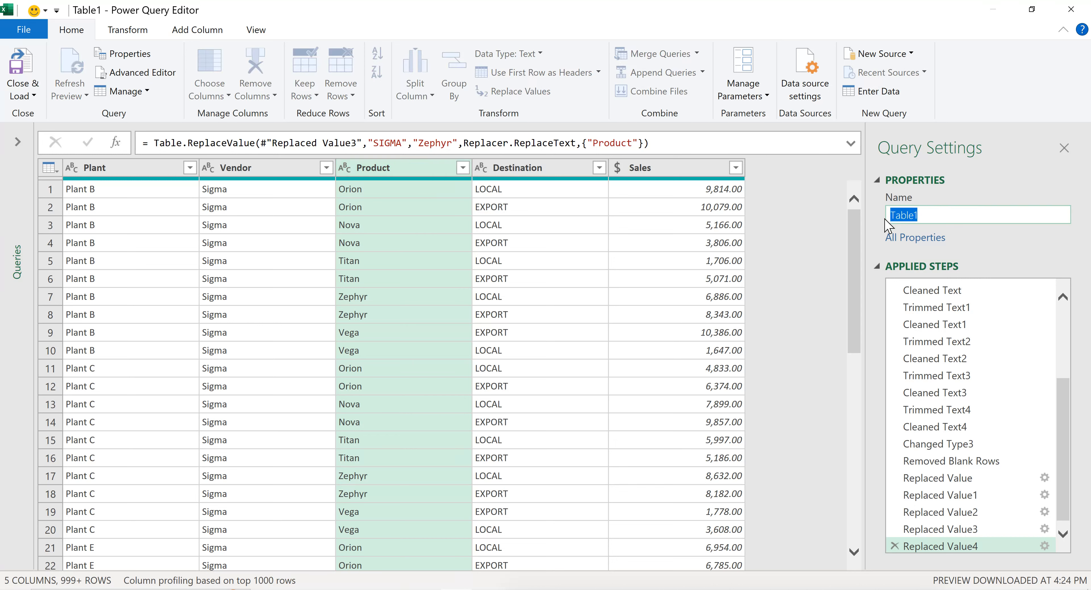
type("Transformed Data")
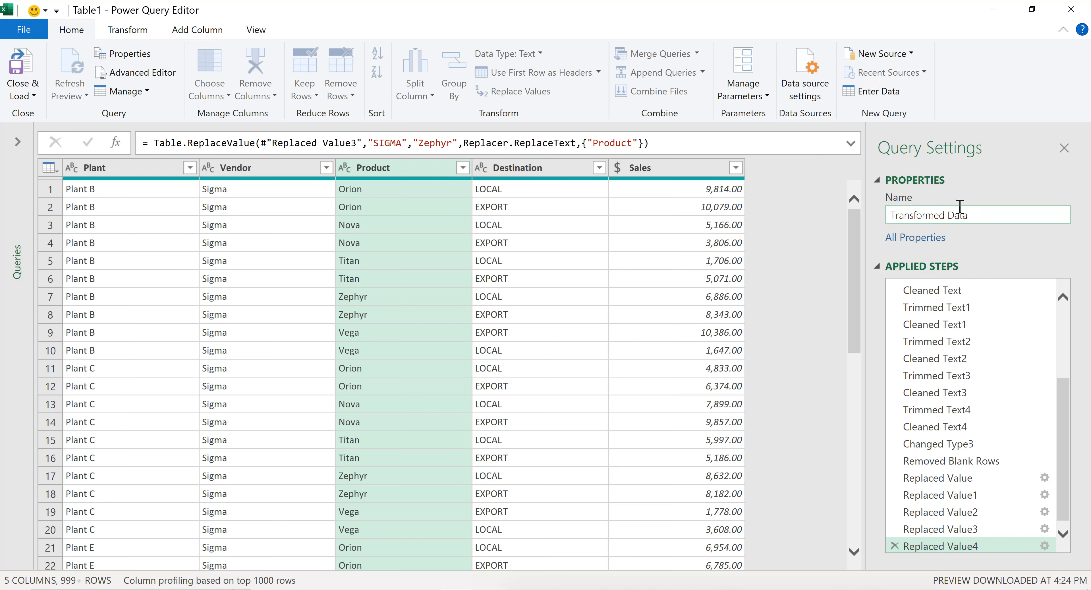
left_click_drag(971, 217, 898, 214)
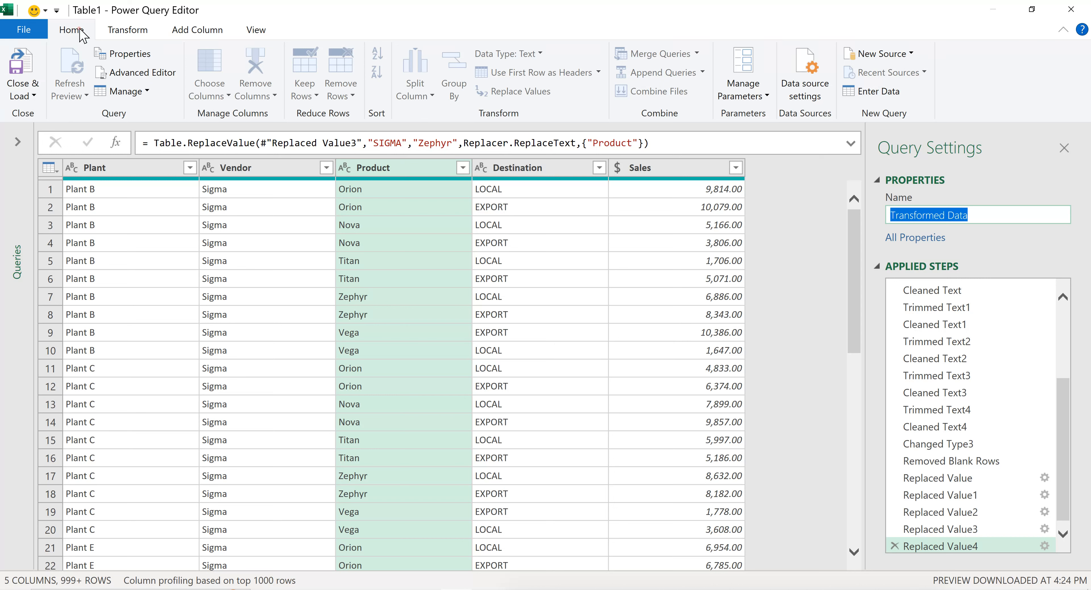
Step: Close and load the query as a table on a new worksheet and add its data to the Data Model
left_click(38, 94)
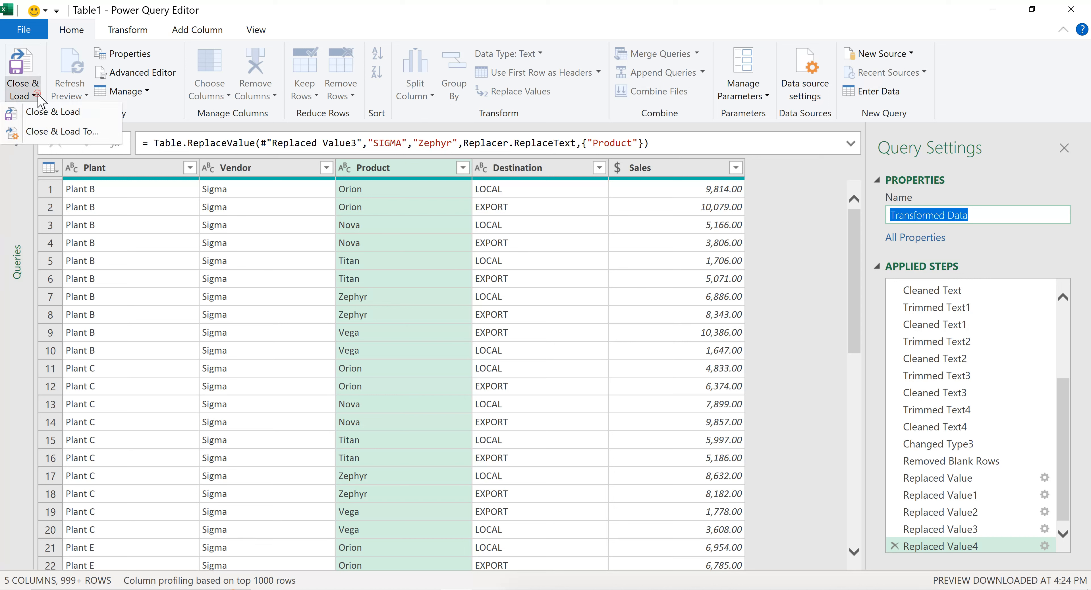
left_click(64, 132)
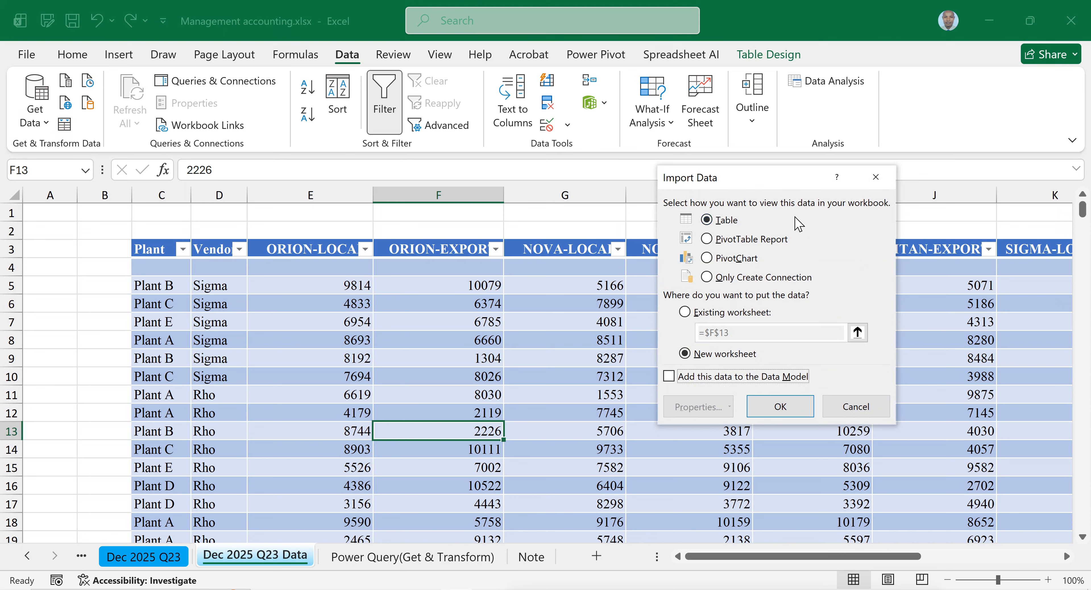
left_click(709, 221)
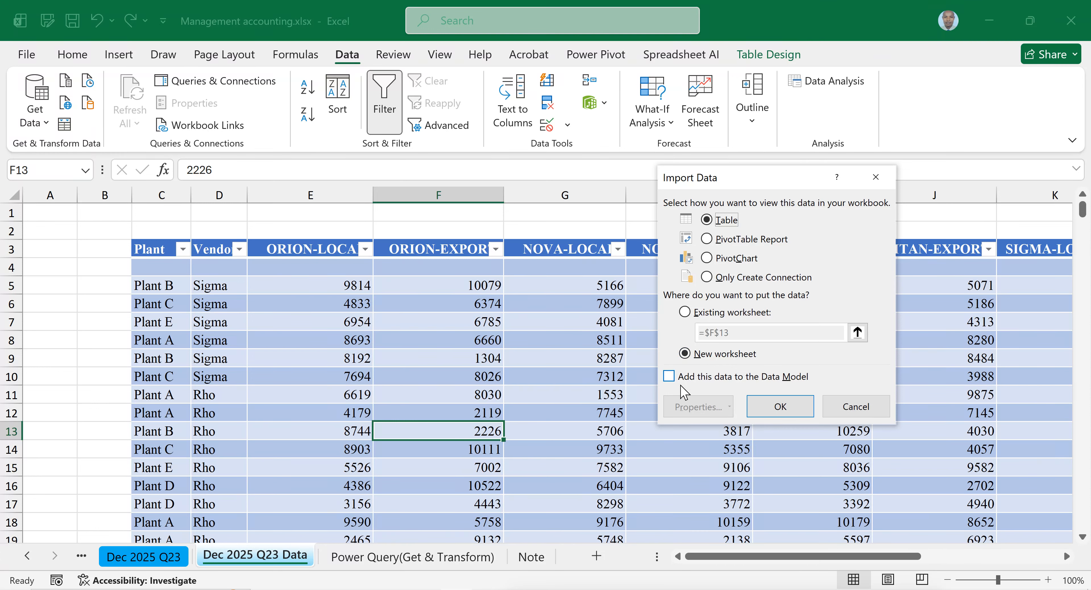
left_click(670, 377)
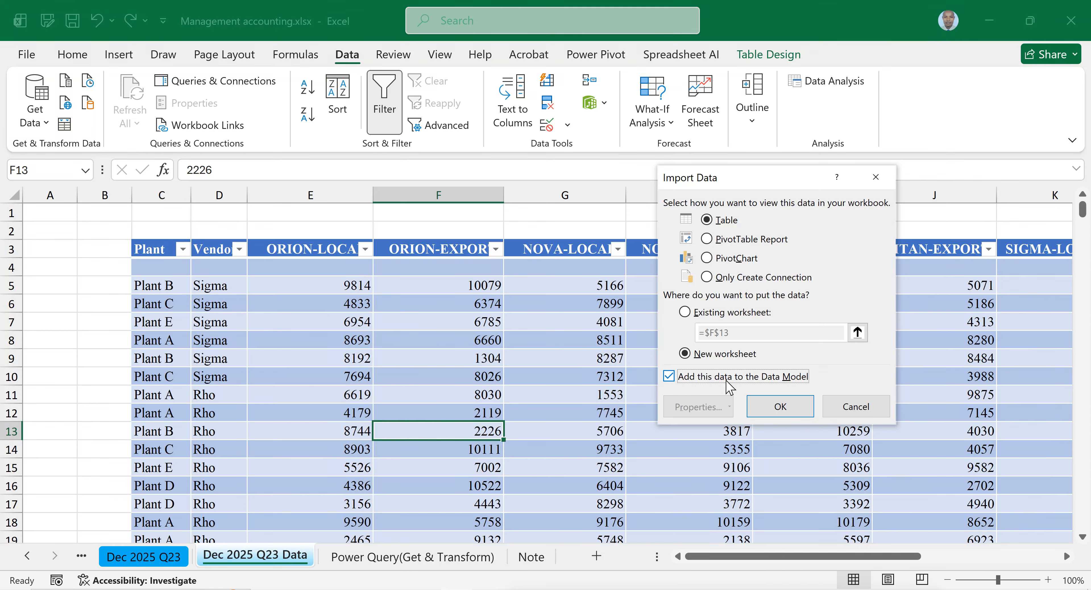
left_click(780, 407)
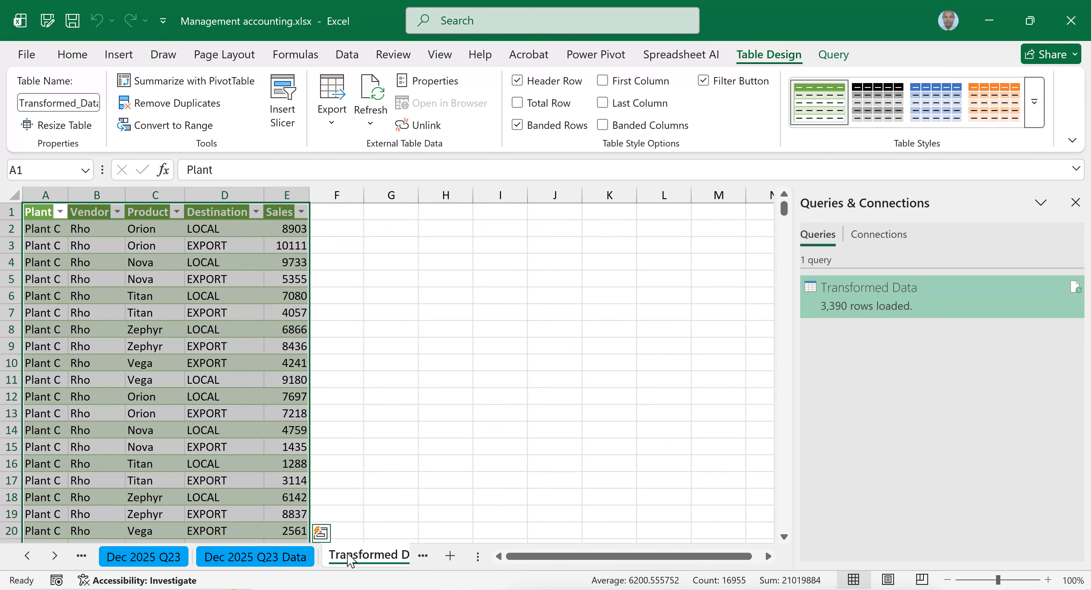
left_click(251, 558)
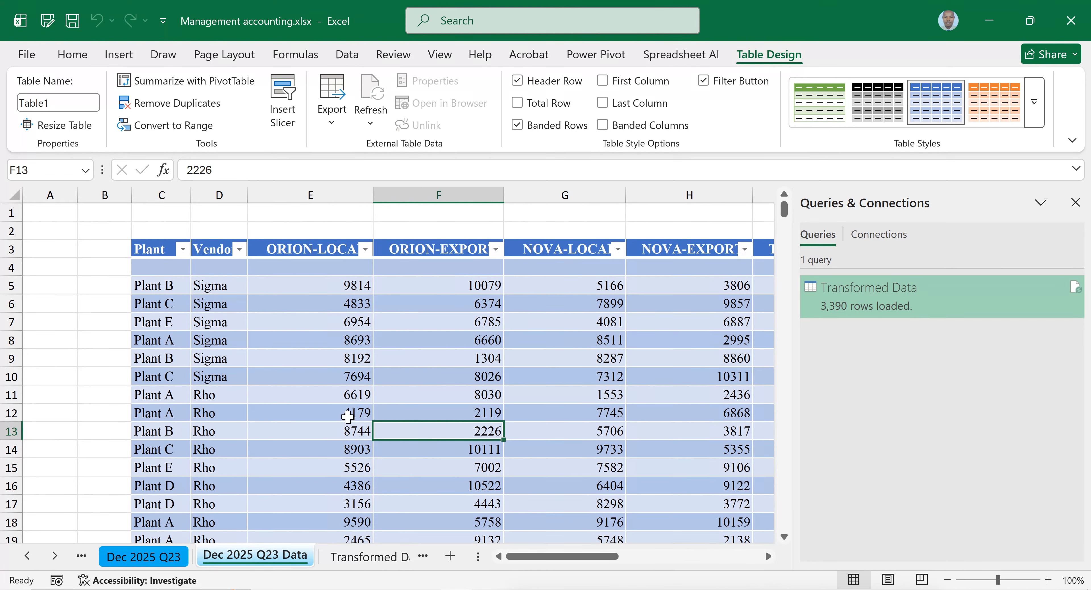
left_click(367, 558)
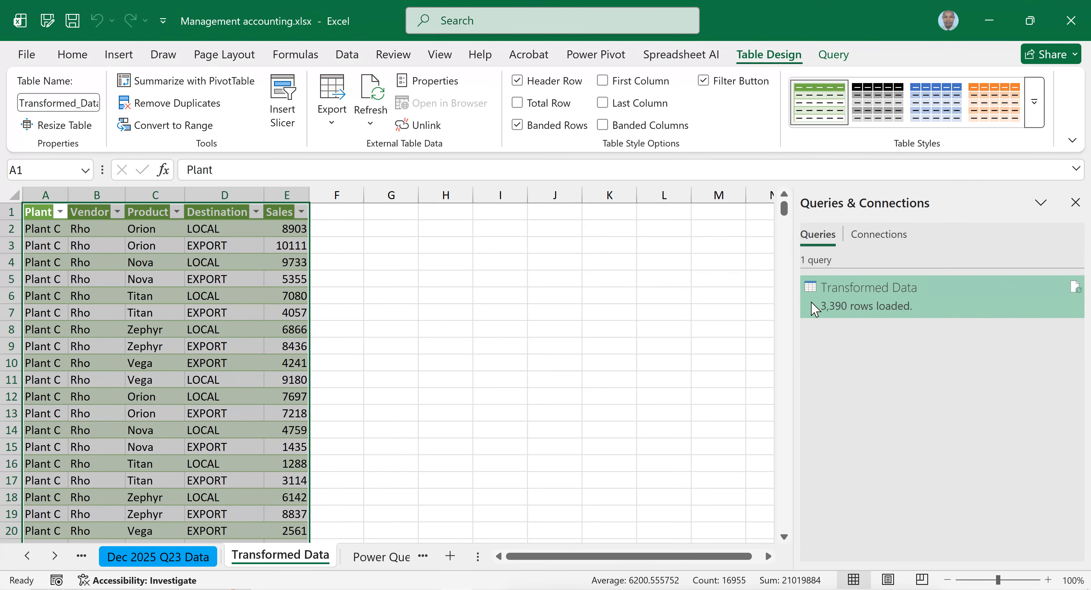
Step: Set the Transformed Data query's properties to refresh the data when opening the file
right_click(835, 304)
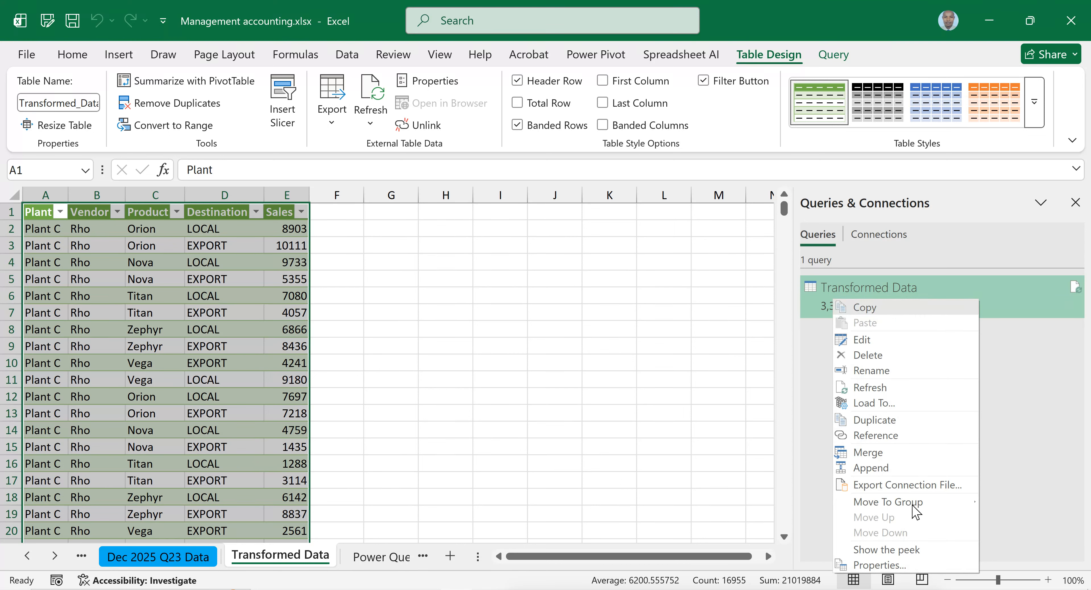
left_click(876, 565)
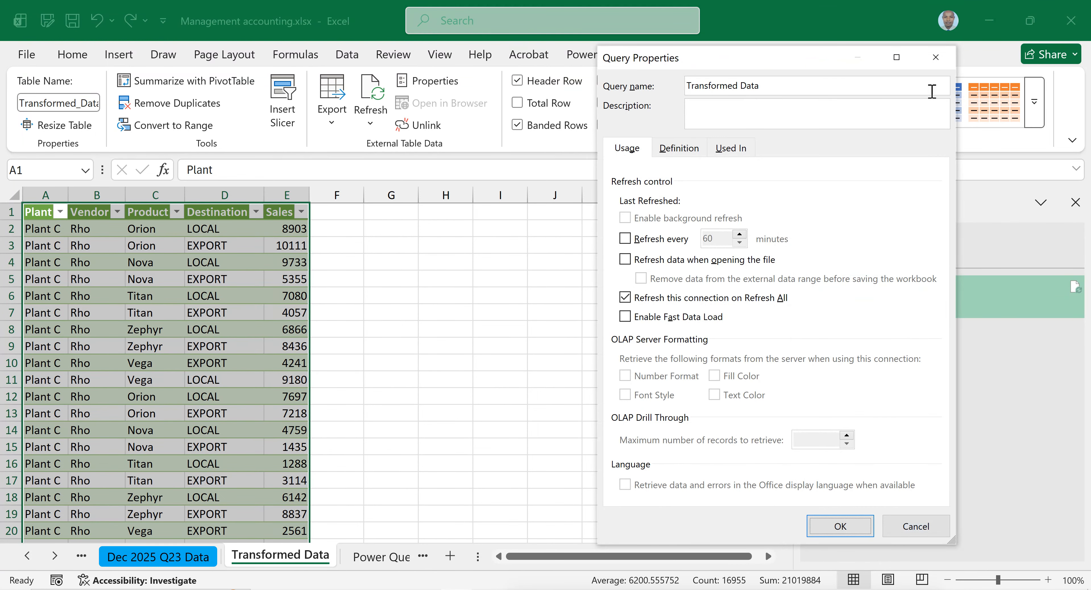
left_click(936, 57)
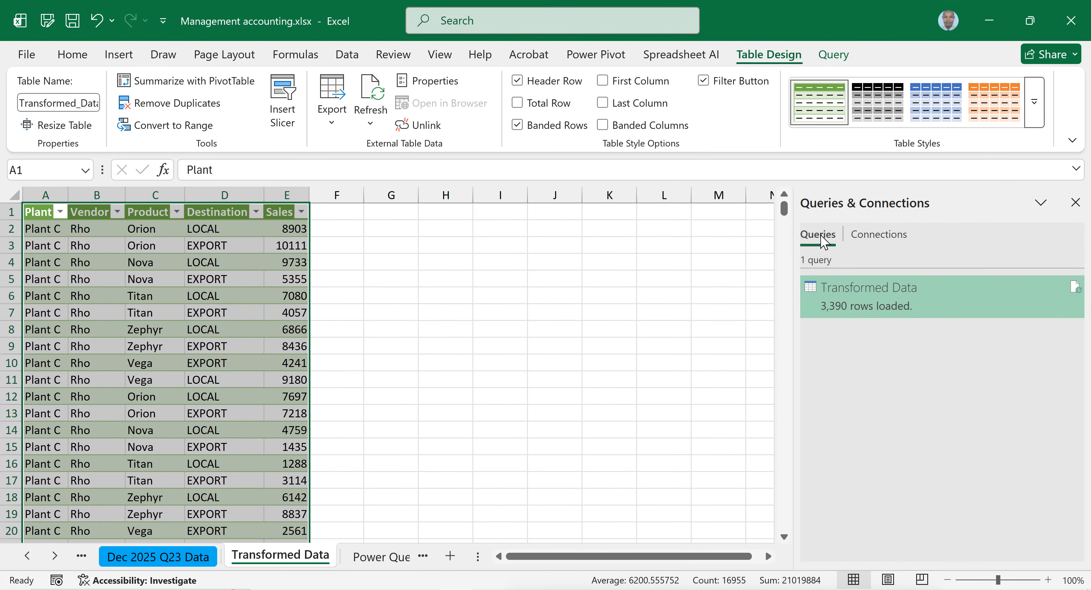
right_click(848, 309)
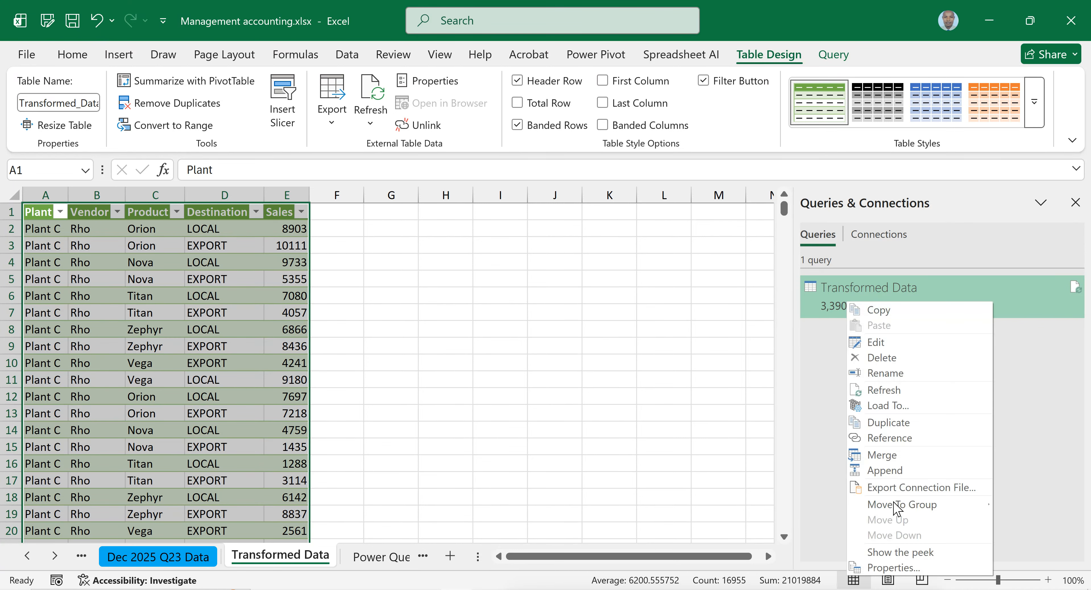
left_click(880, 566)
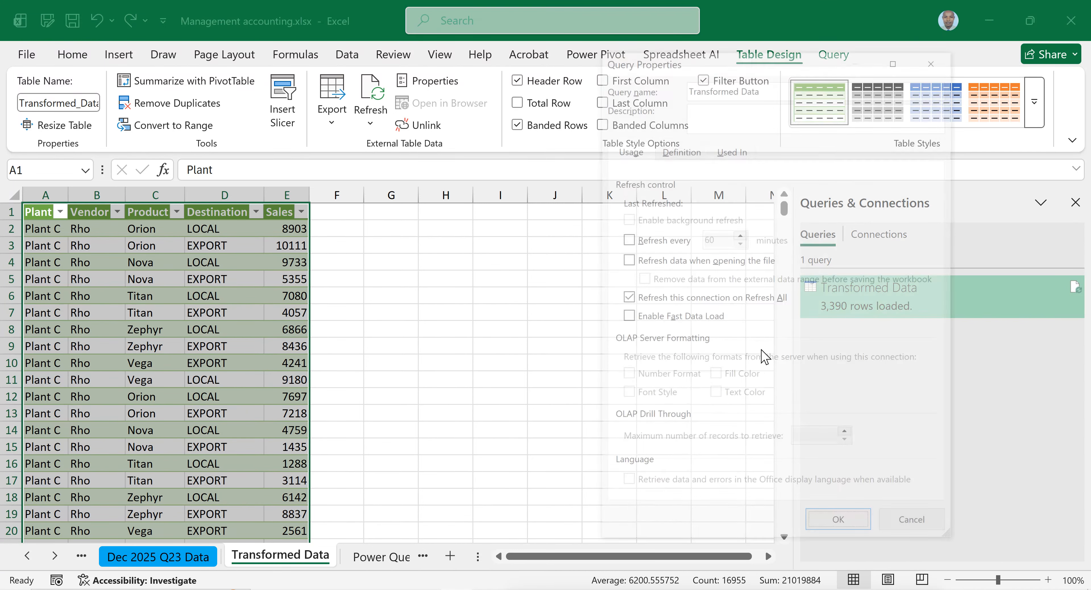
left_click(626, 260)
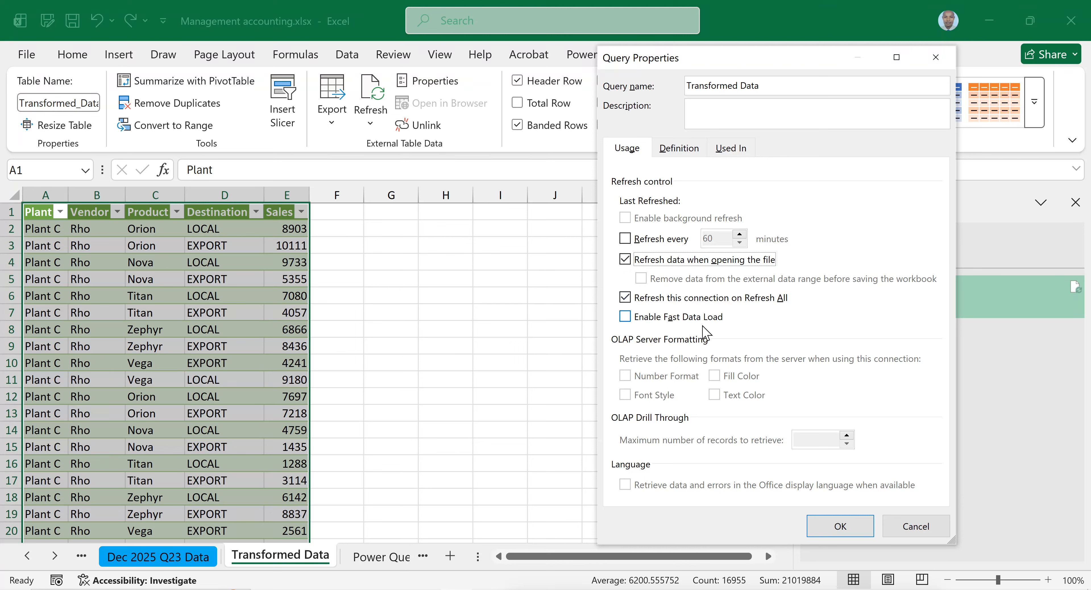
left_click(841, 526)
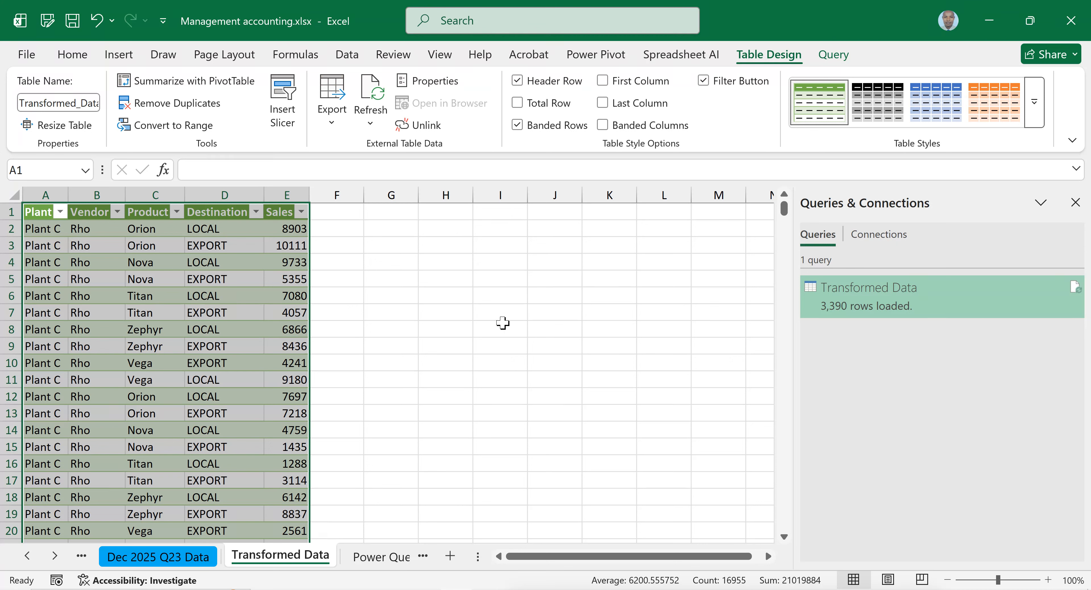
Step: Format the Sales column of the loaded table as Currency with the Ksh Kiswahili symbol
left_click(278, 200)
left_click(385, 329)
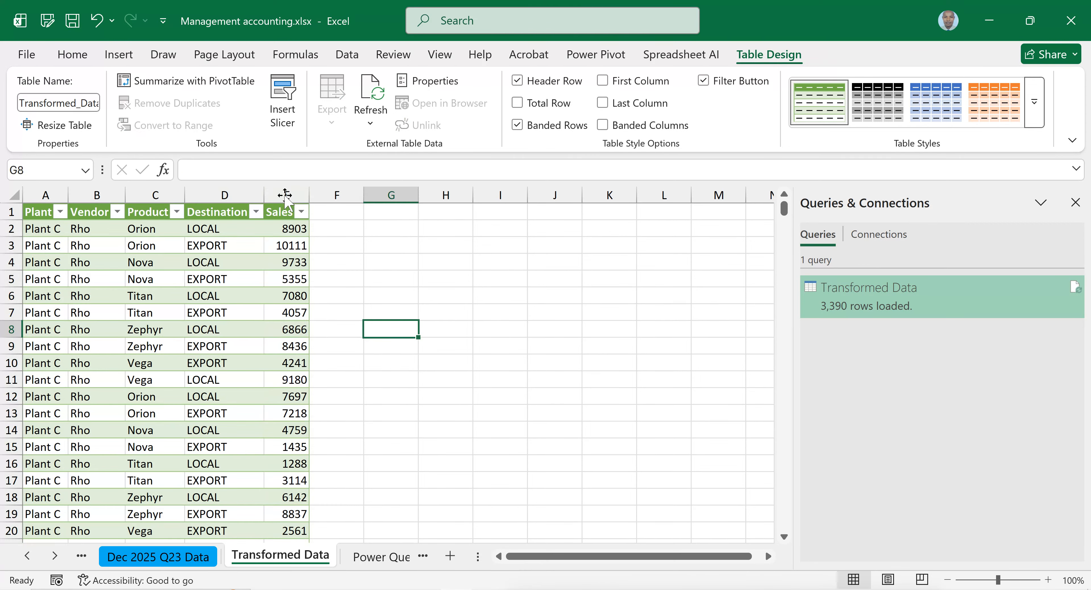
left_click(284, 189)
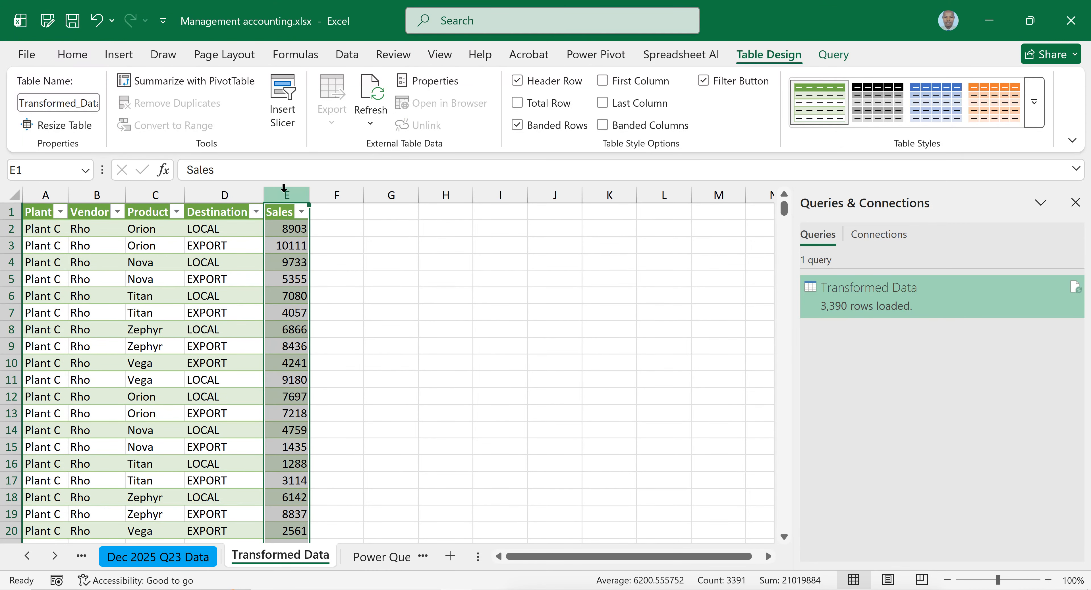
left_click(74, 55)
left_click(557, 80)
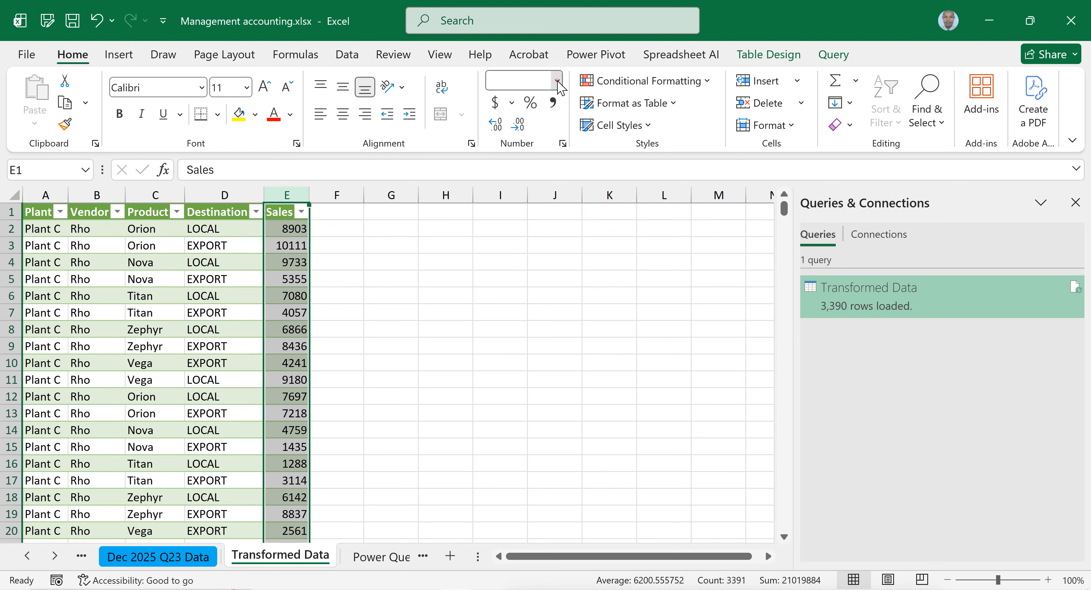
left_click(568, 196)
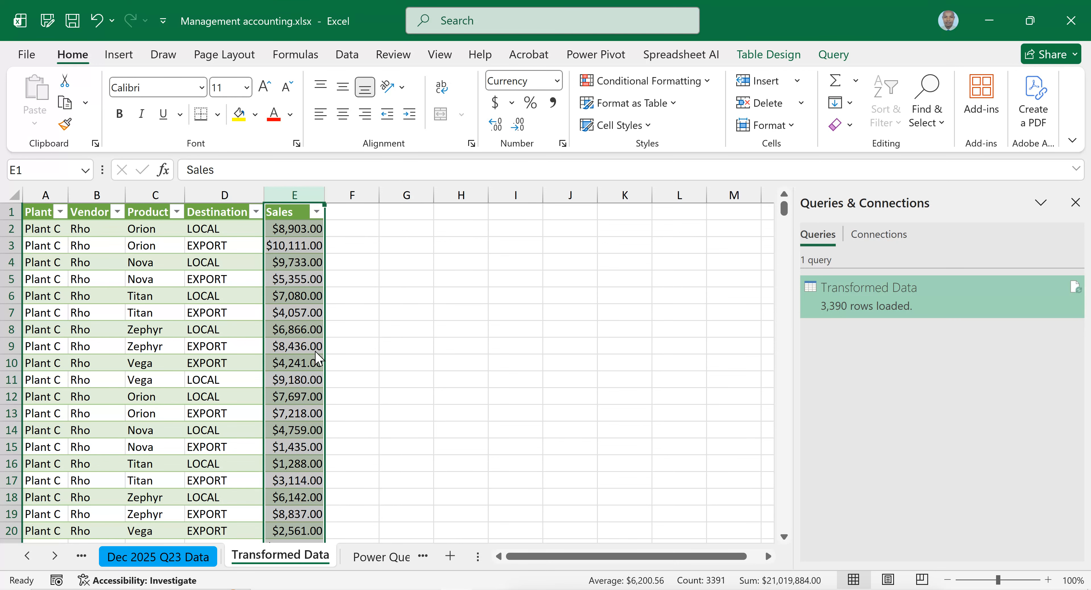
key("ctrl+1")
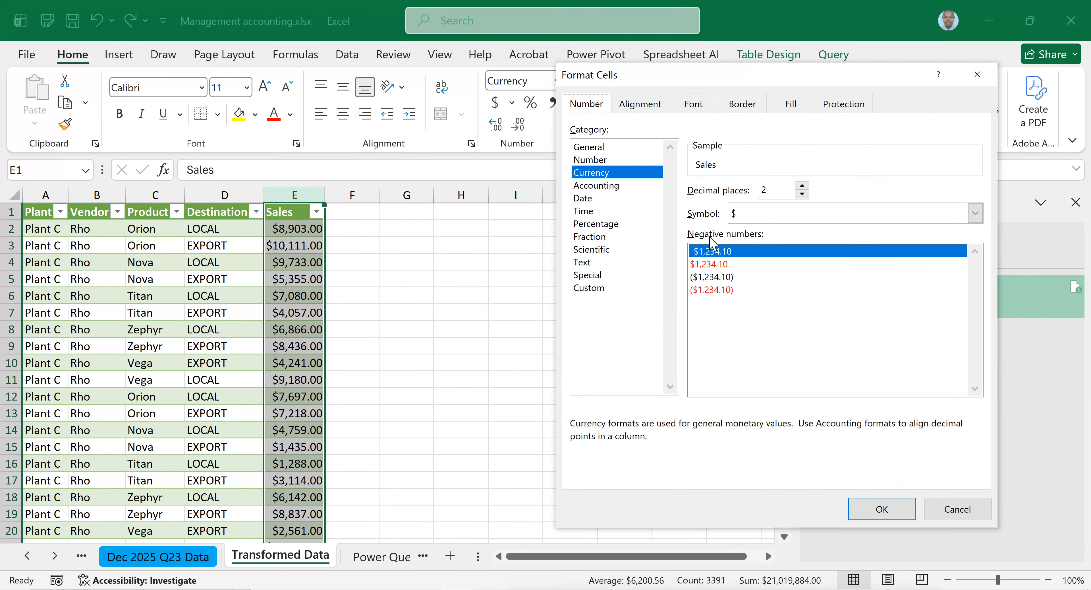
left_click(979, 214)
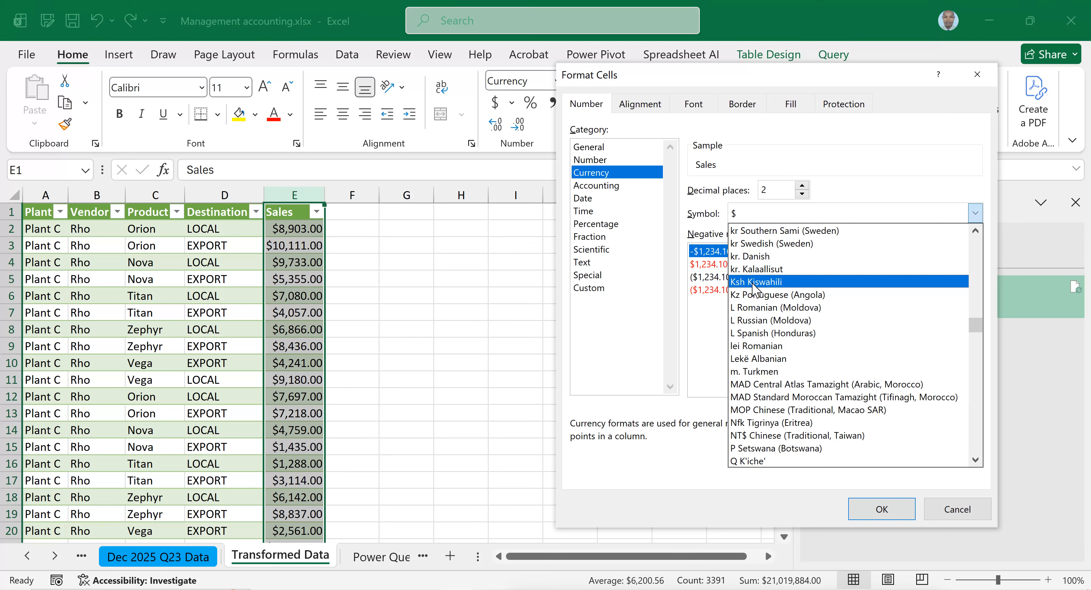
left_click(764, 283)
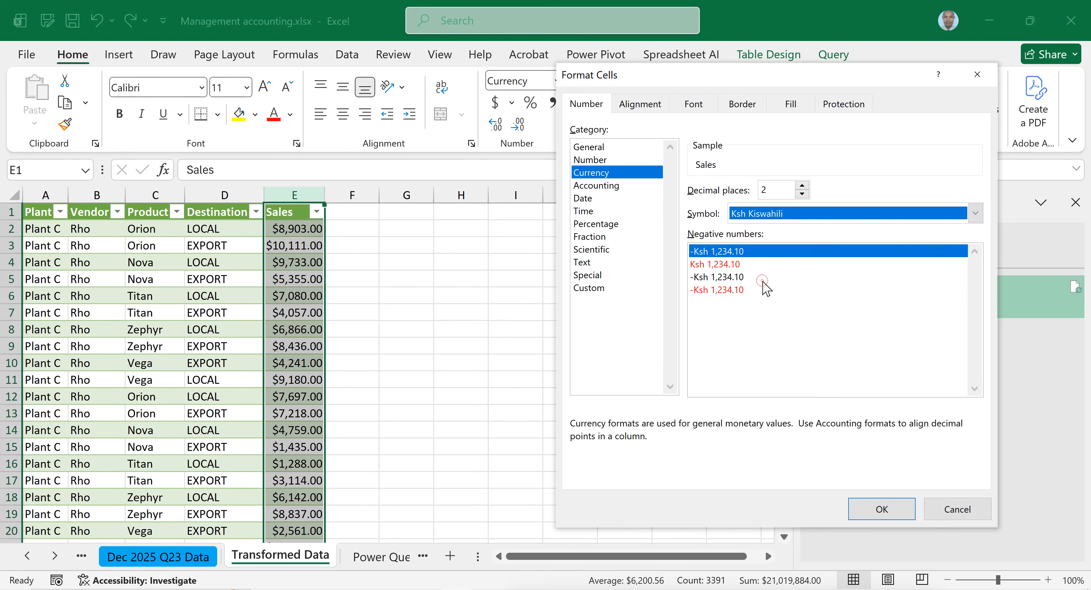
left_click(878, 507)
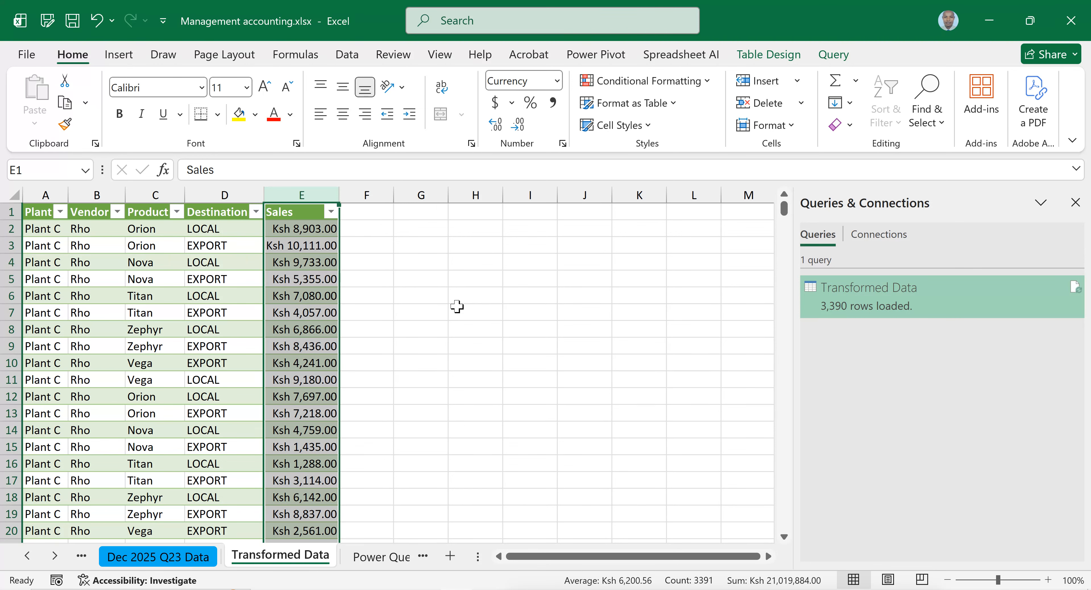
left_click(229, 312)
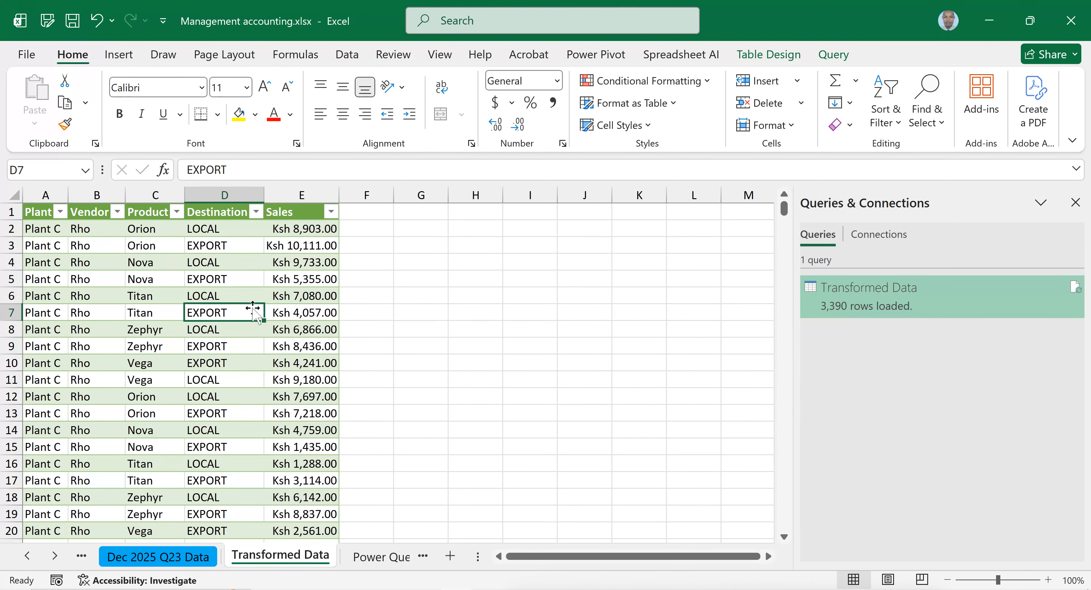
Step: Close and redisplay the workbook's queries, and reopen the Transformed Data query in the Power Query Editor
left_click(1076, 202)
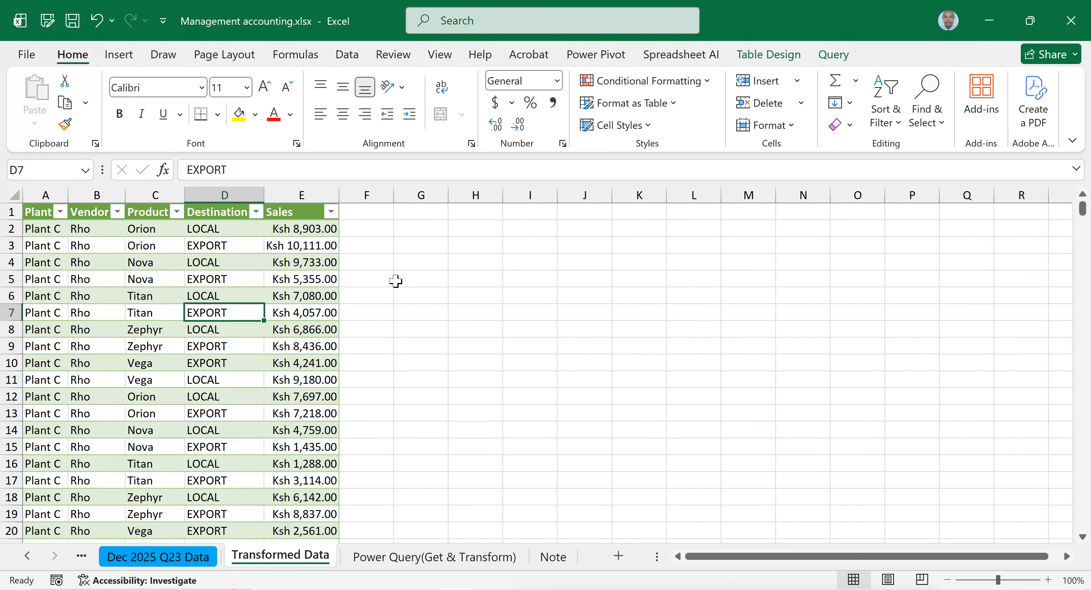
left_click(173, 345)
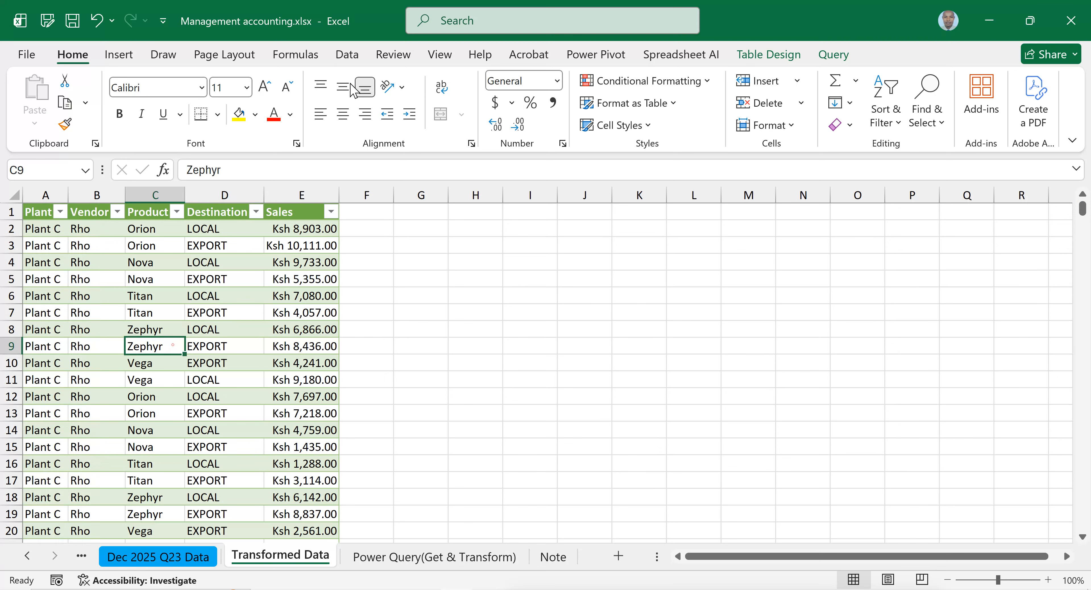
left_click(342, 55)
left_click(187, 81)
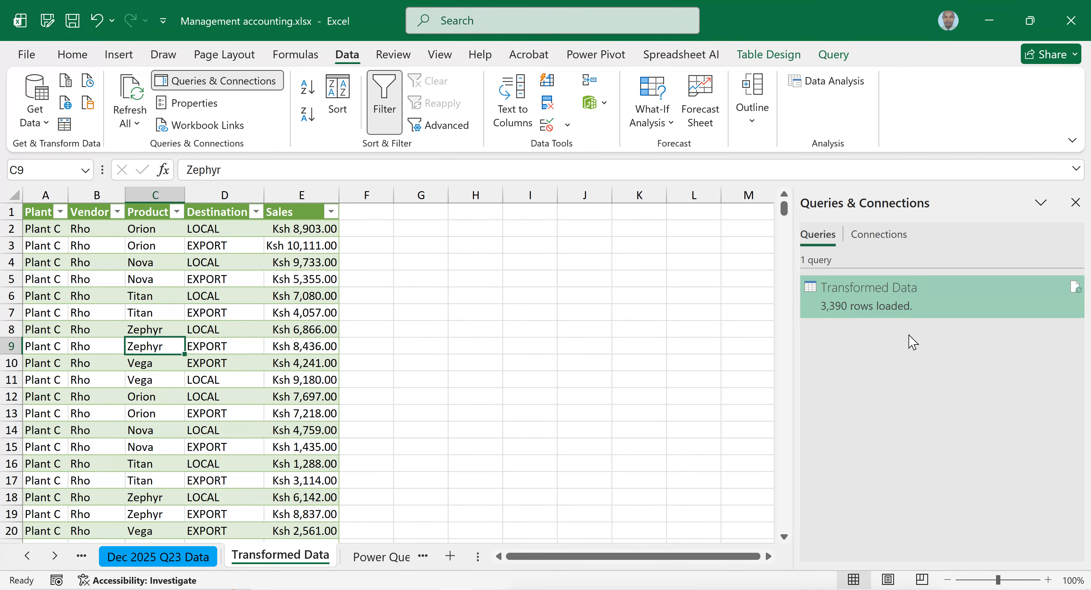
double_click(858, 303)
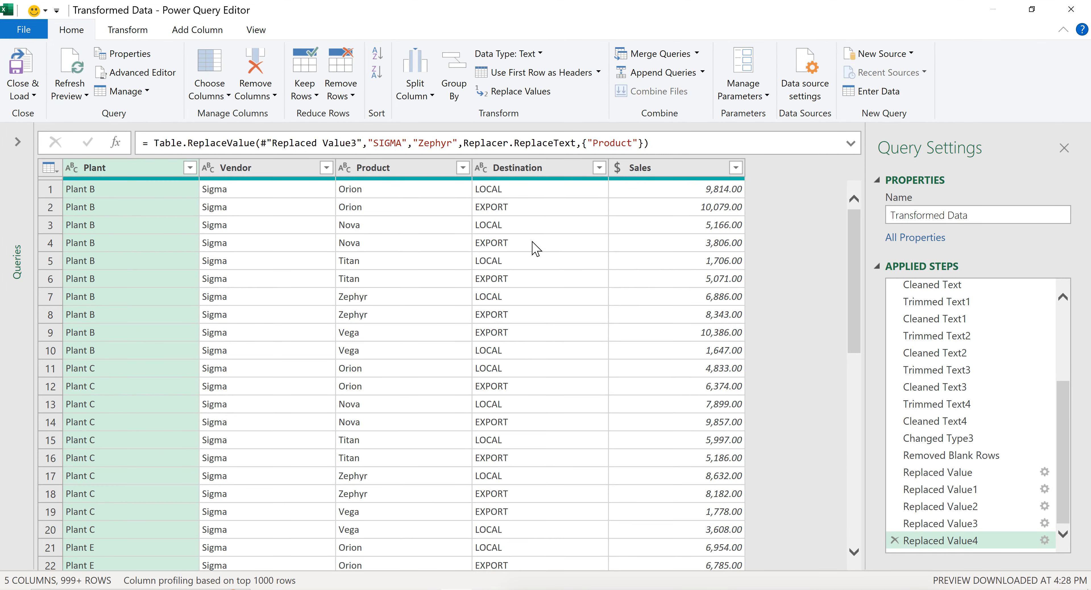
Step: Replace LOCAL with Local and EXPORT with Export in the Destination column of the Transformed Data query
left_click(523, 174)
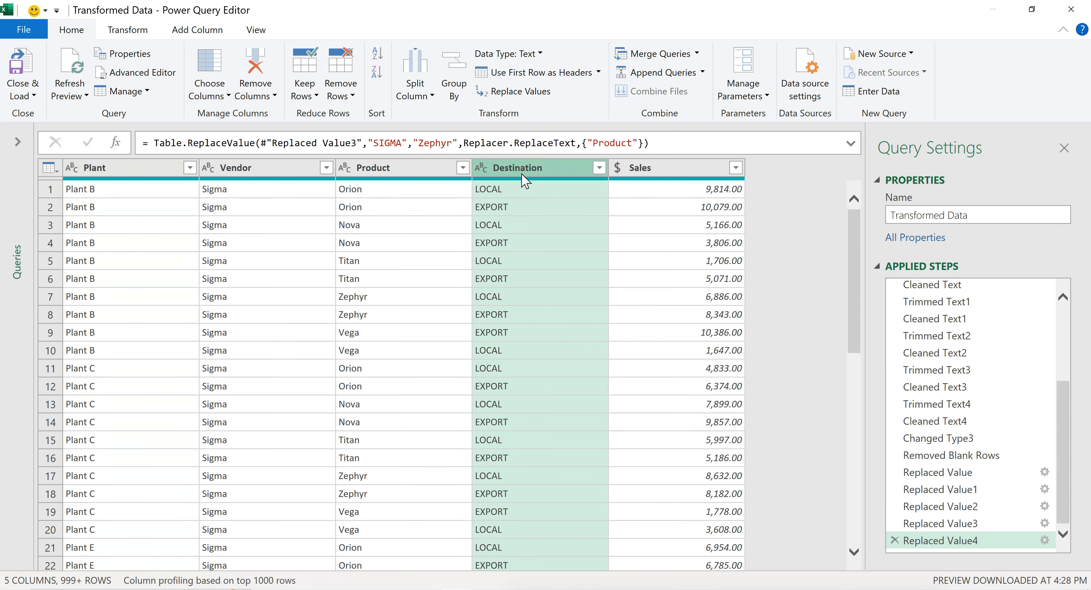
left_click(128, 30)
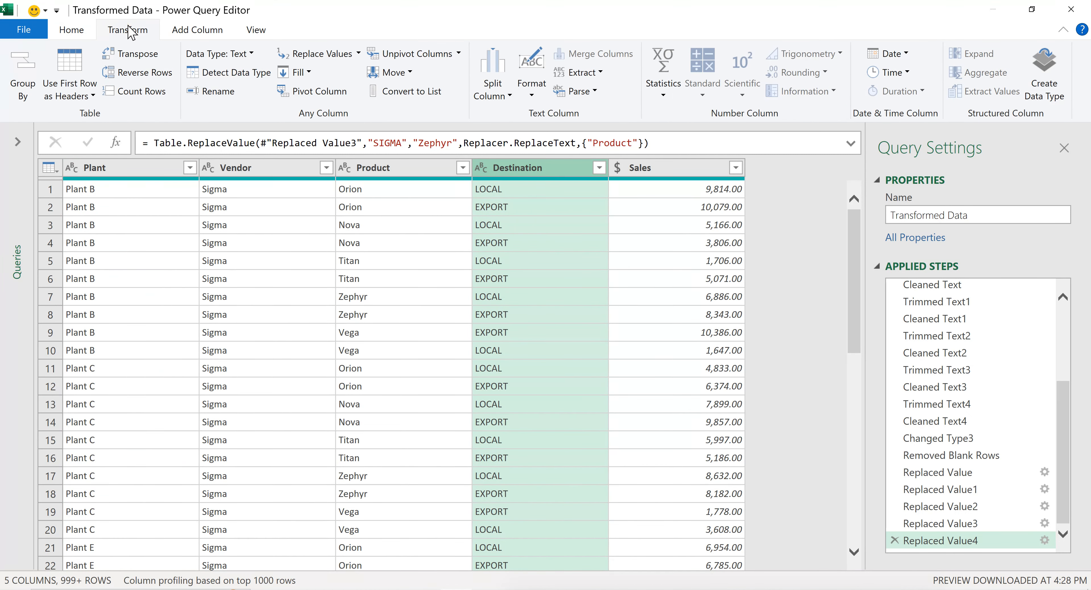
left_click(344, 57)
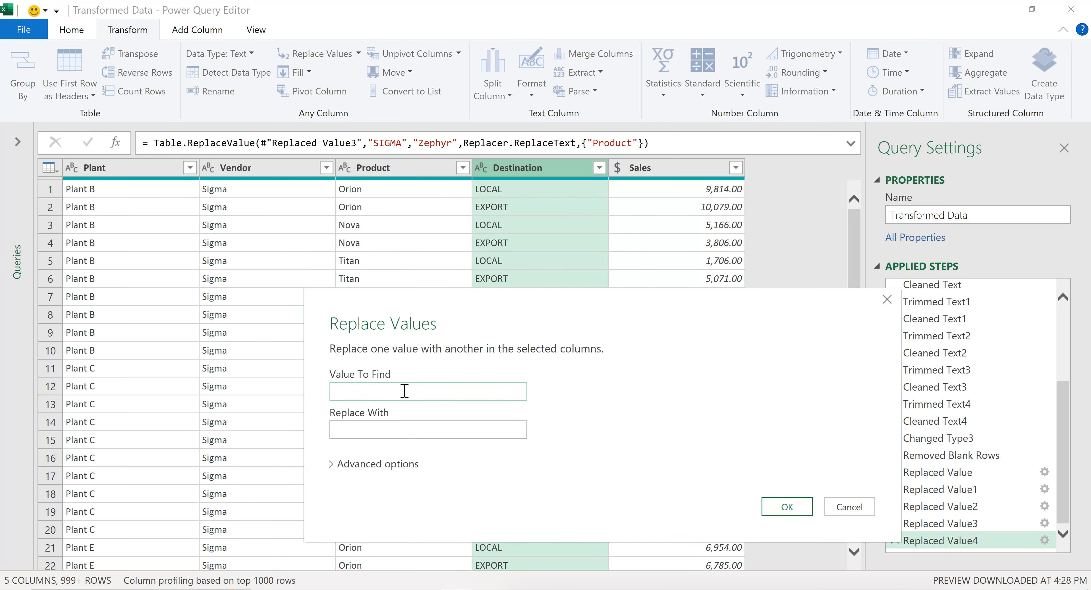
left_click(410, 424)
left_click(787, 506)
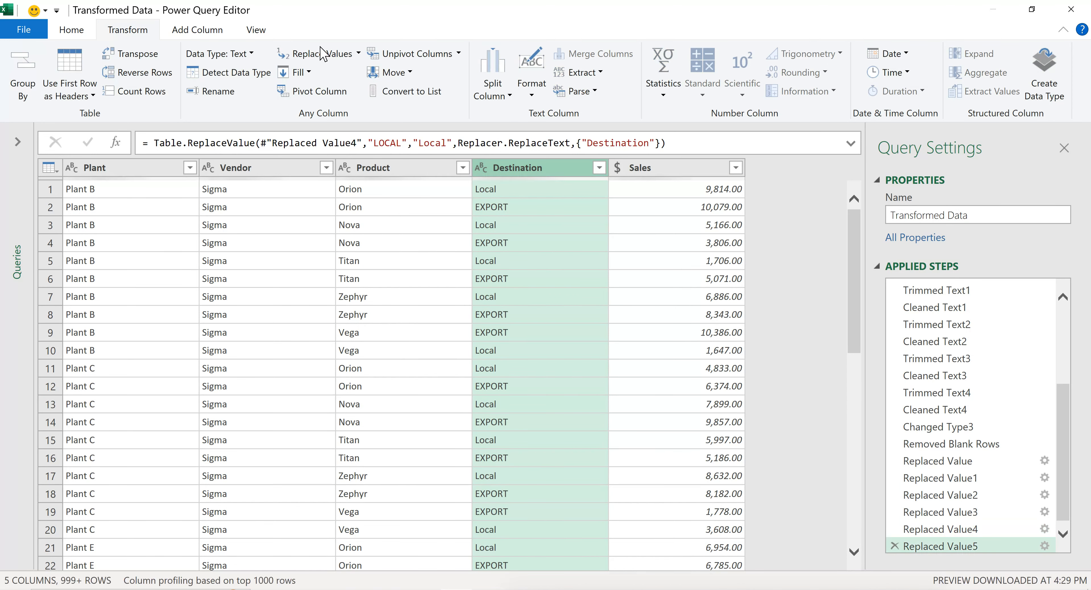
left_click(335, 63)
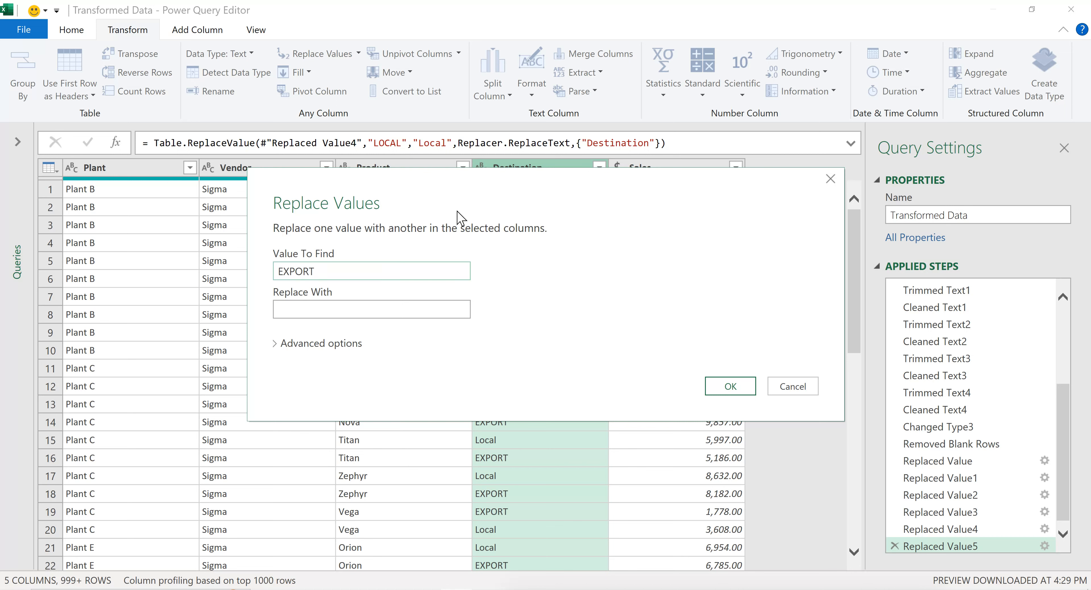
left_click(369, 433)
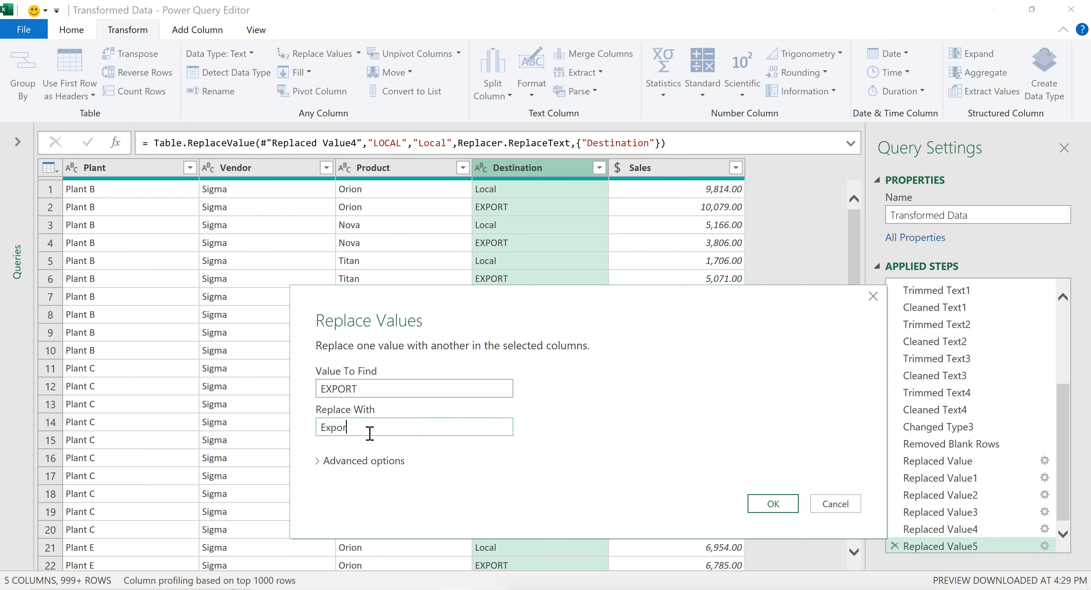
left_click(771, 505)
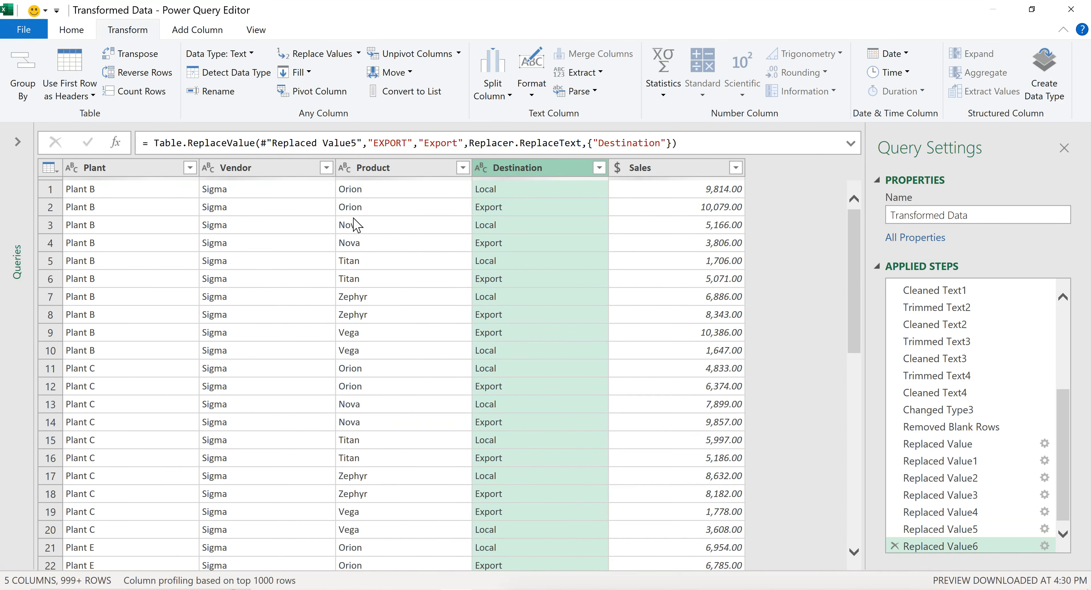
Step: Close and load the updated query into the workbook, and hide the list of workbook queries
left_click(79, 36)
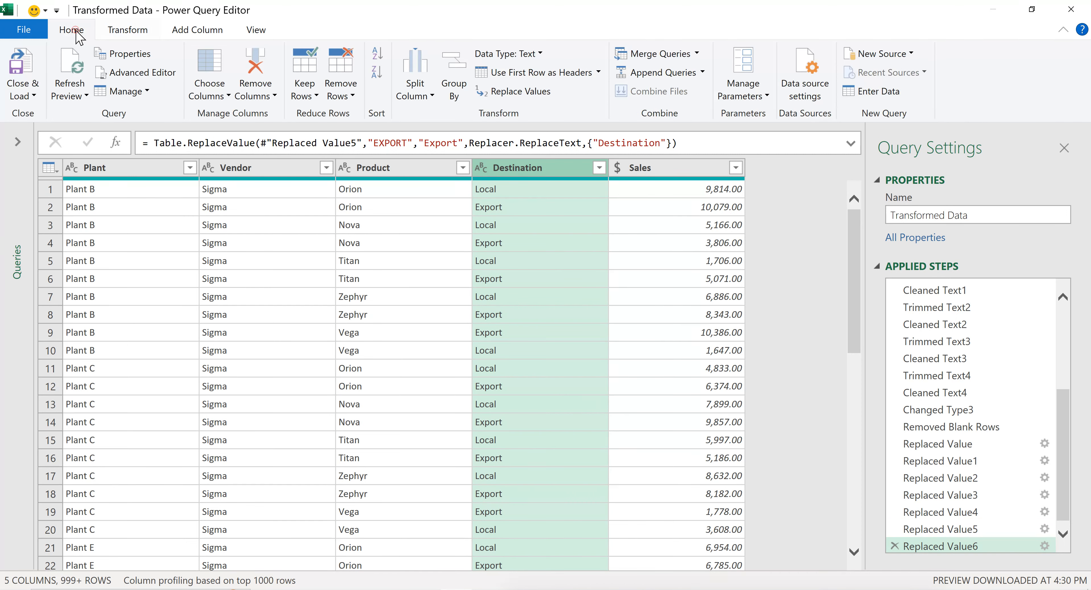
left_click(37, 96)
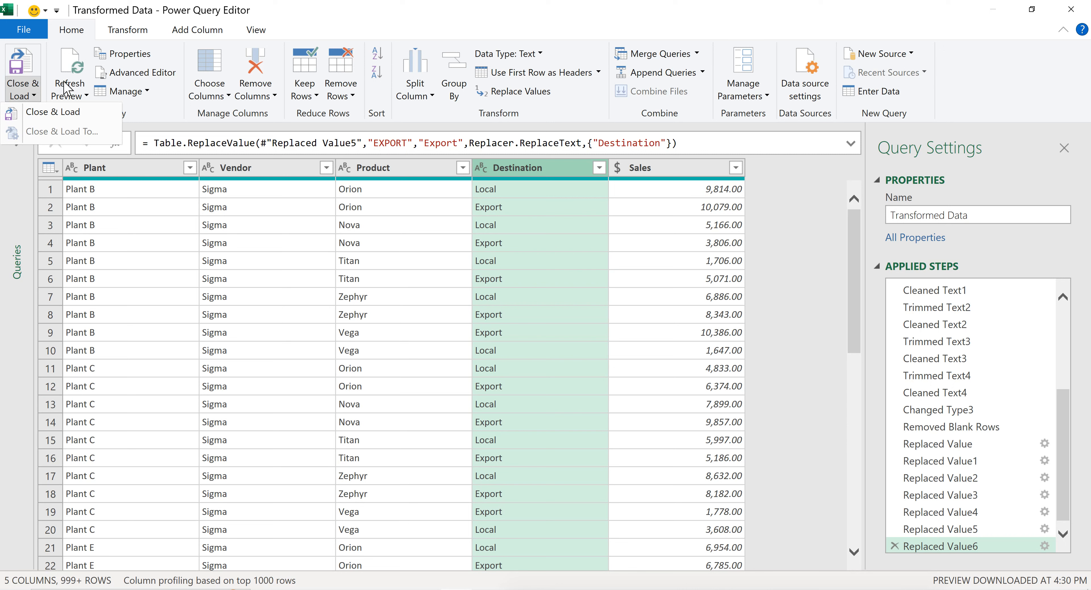
left_click(32, 101)
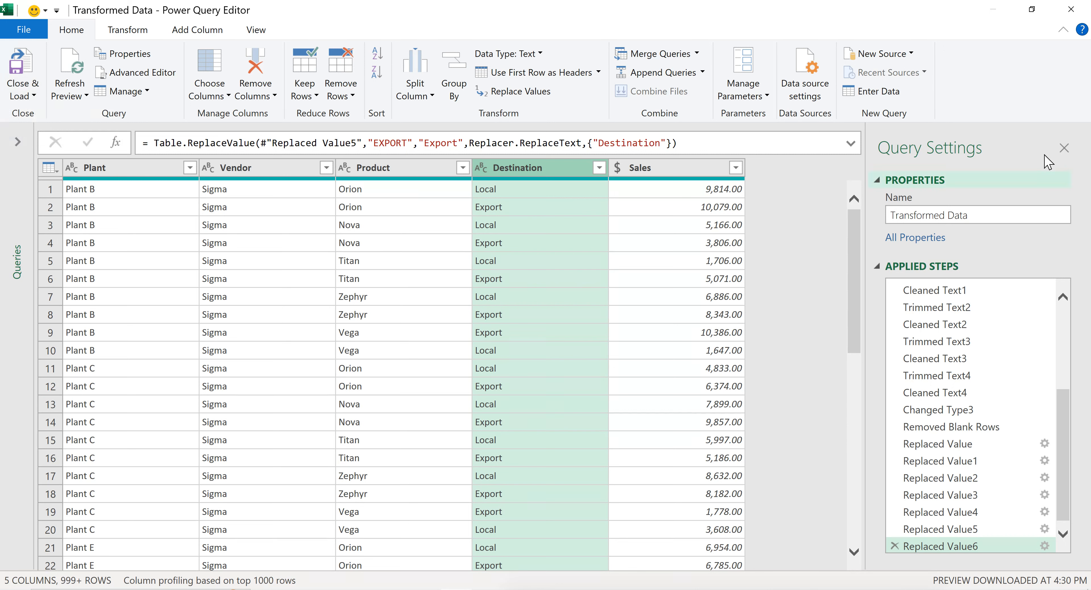
left_click(34, 95)
left_click(50, 114)
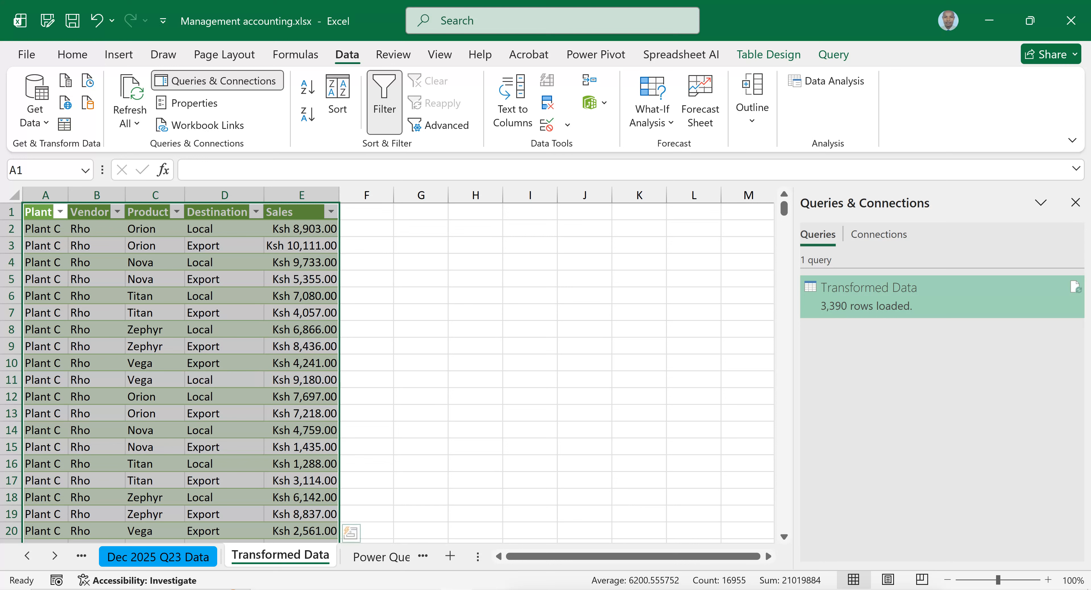
left_click(1075, 202)
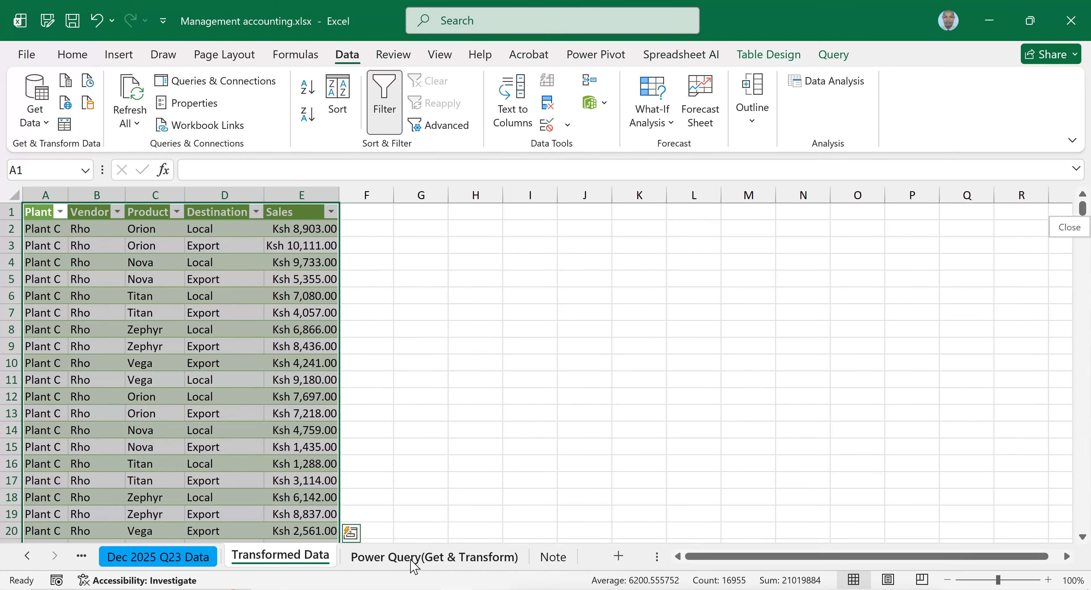
Step: Try to copy question parts (a)(i) and (ii) from the Dec 2025 Q23 sheet to cell H2 of the Transformed Data sheet
left_click(162, 558)
left_click(27, 555)
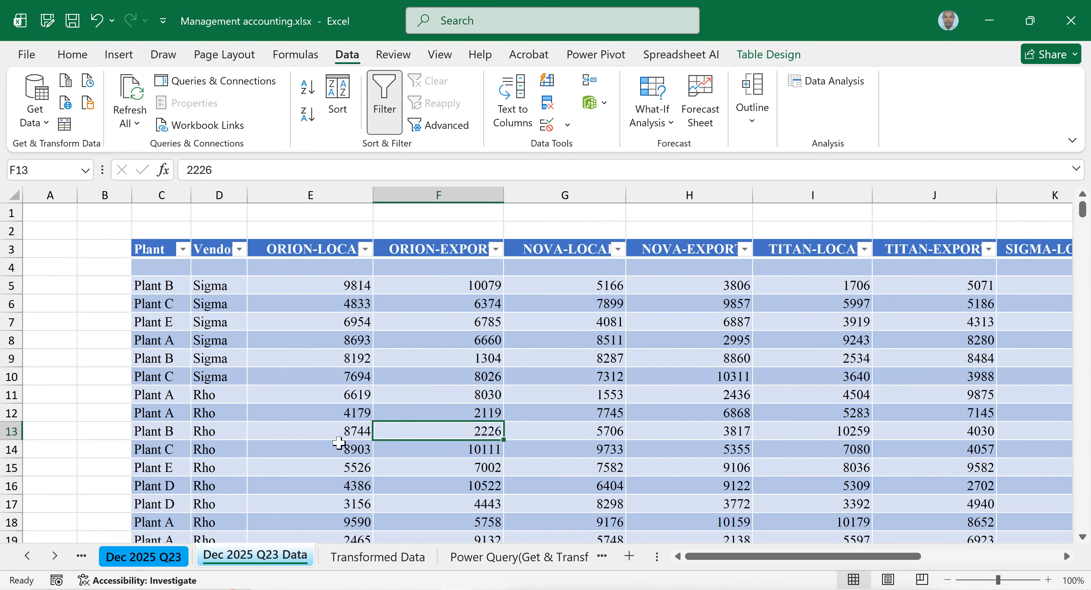
left_click(137, 556)
scroll(329, 386, "down", 2)
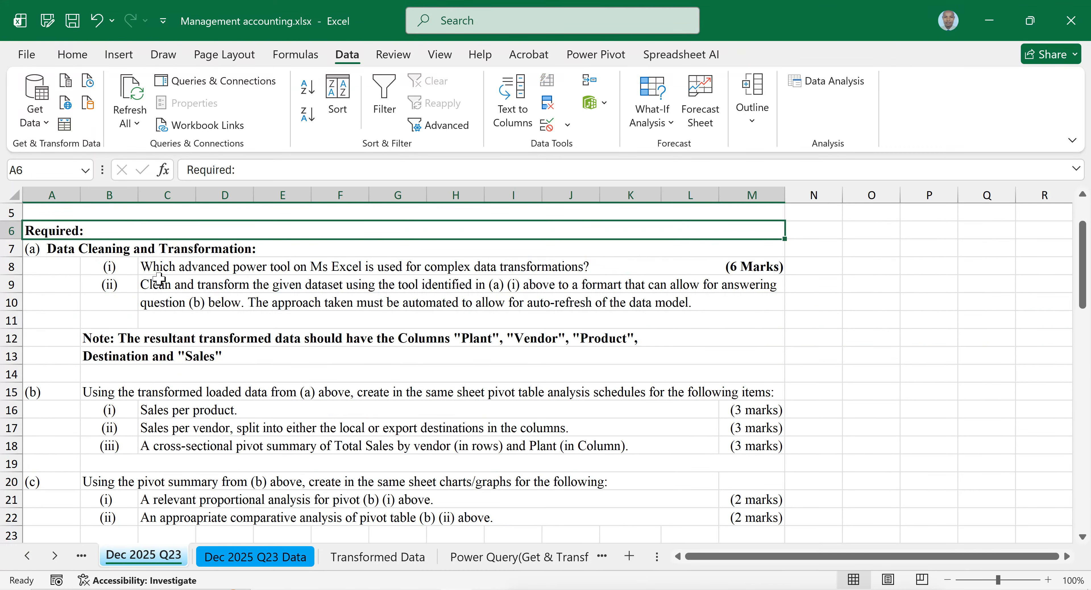
left_click(122, 268)
left_click_drag(122, 268, 529, 300)
key("ctrl+c")
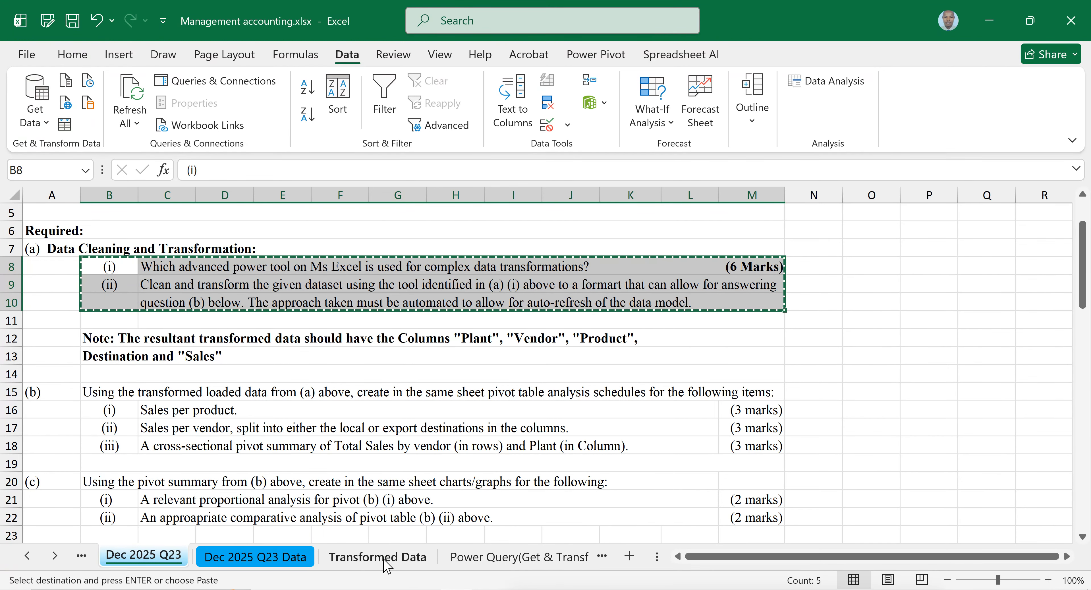
left_click(383, 558)
left_click(417, 232)
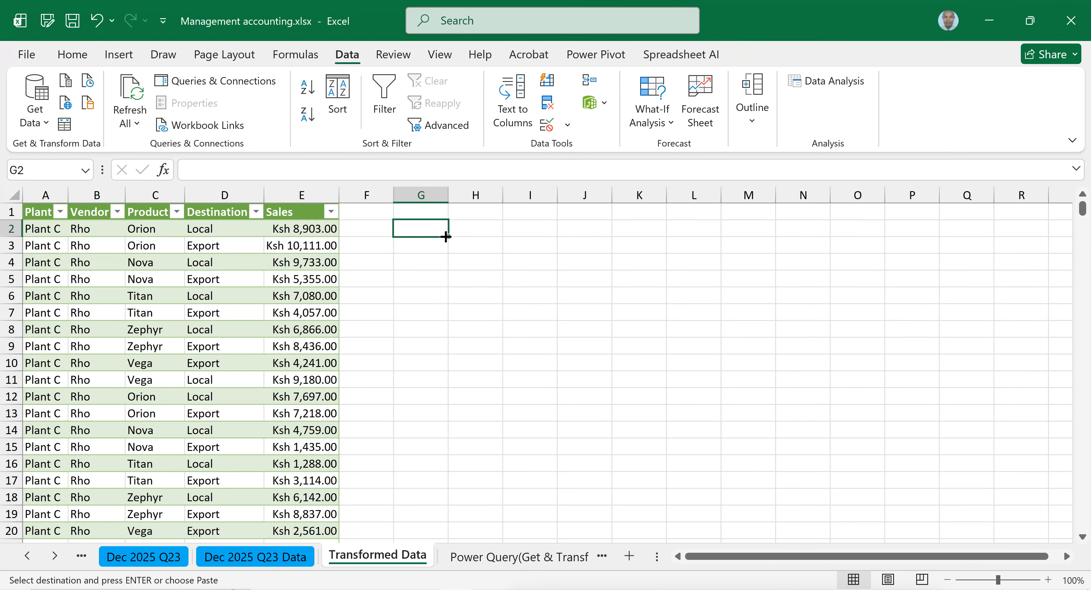
left_click(473, 229)
key("ctrl+v")
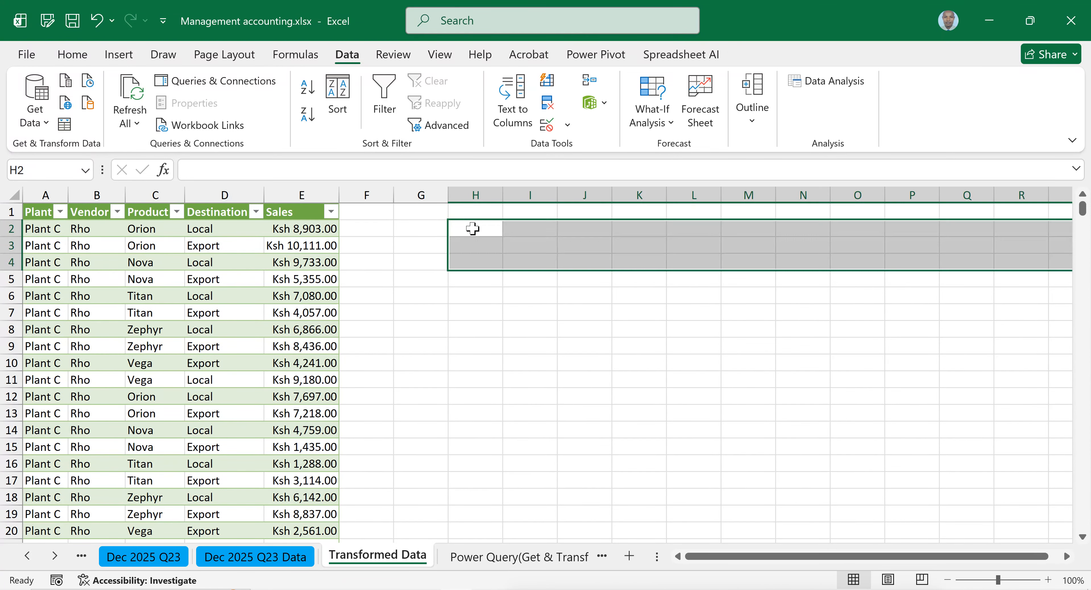
left_click(97, 20)
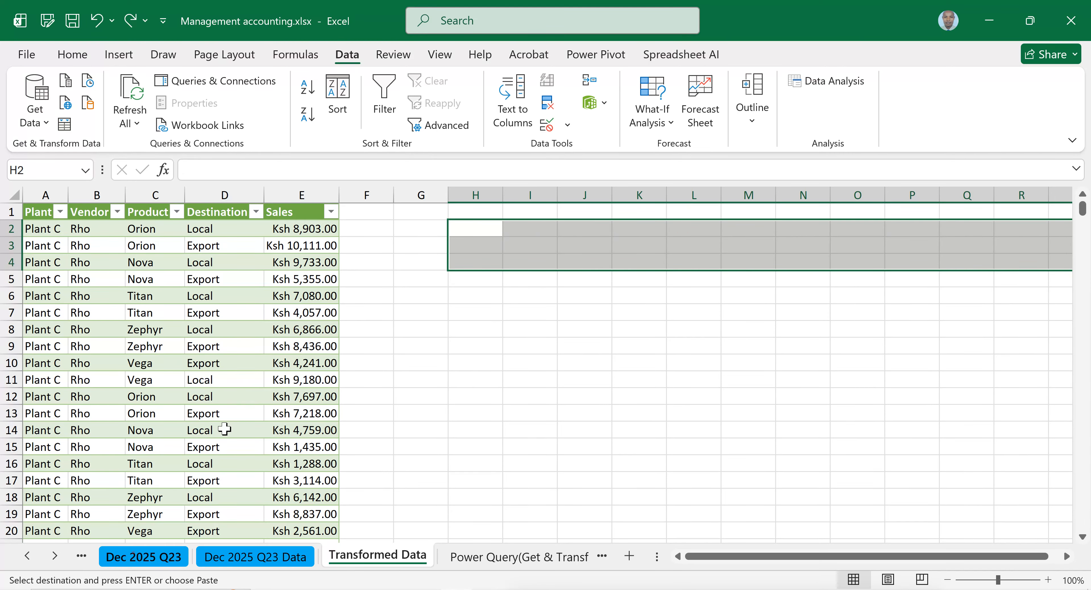
Step: Copy the question (a)(i) row, B8 to M8, from the Dec 2025 Q23 sheet
left_click(139, 558)
left_click(120, 266)
left_click_drag(145, 268, 674, 270)
key("ctrl+c")
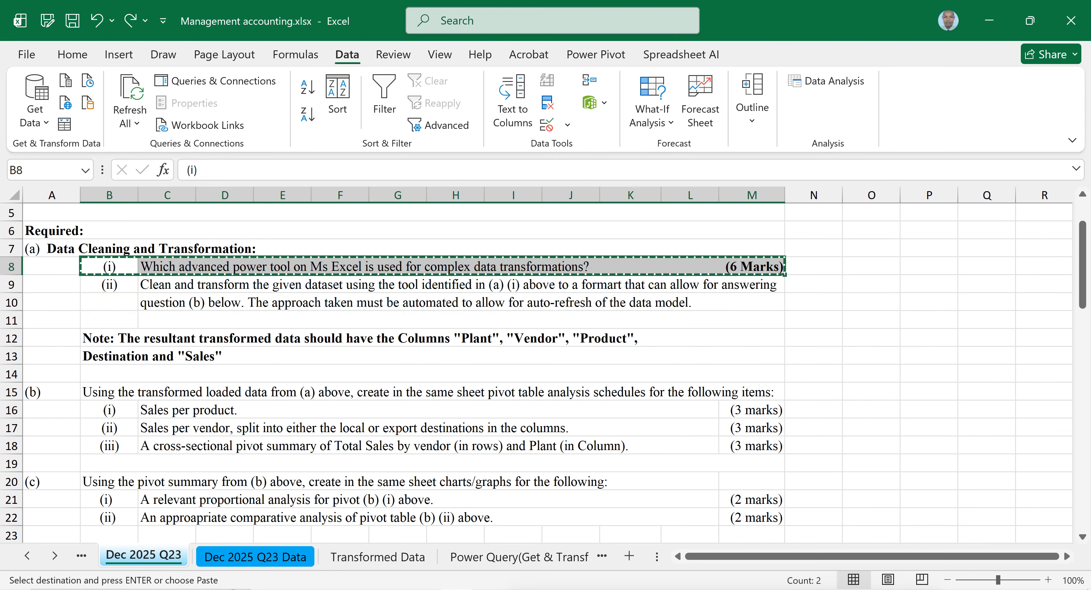
Step: Paste the copied question (i) at cell H2 of the Transformed Data sheet and make it bold
left_click(377, 556)
left_click(468, 228)
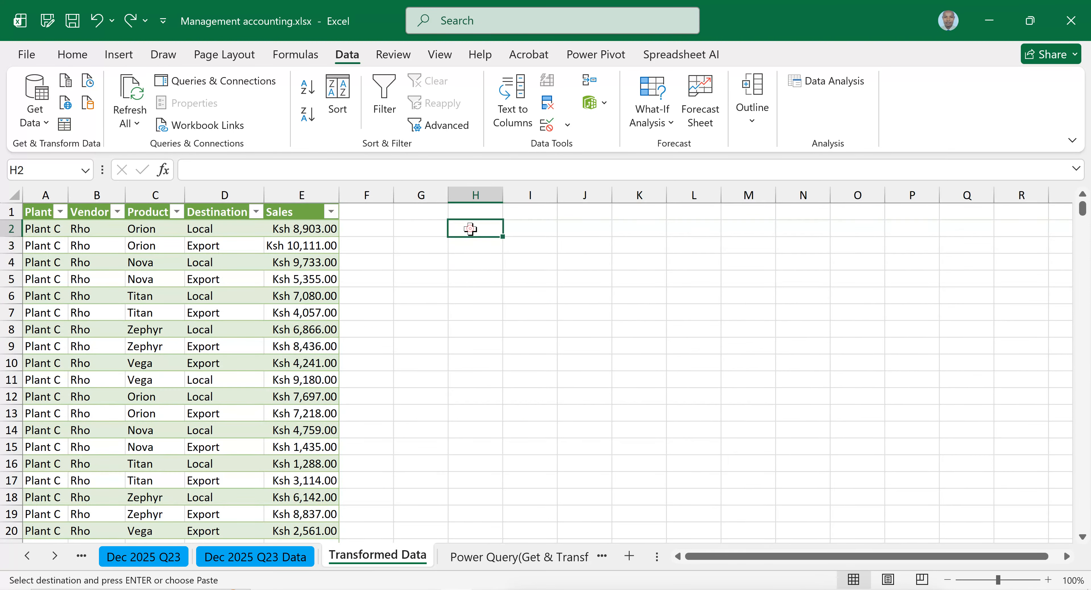
key("ctrl+v")
left_click_drag(731, 555, 775, 549)
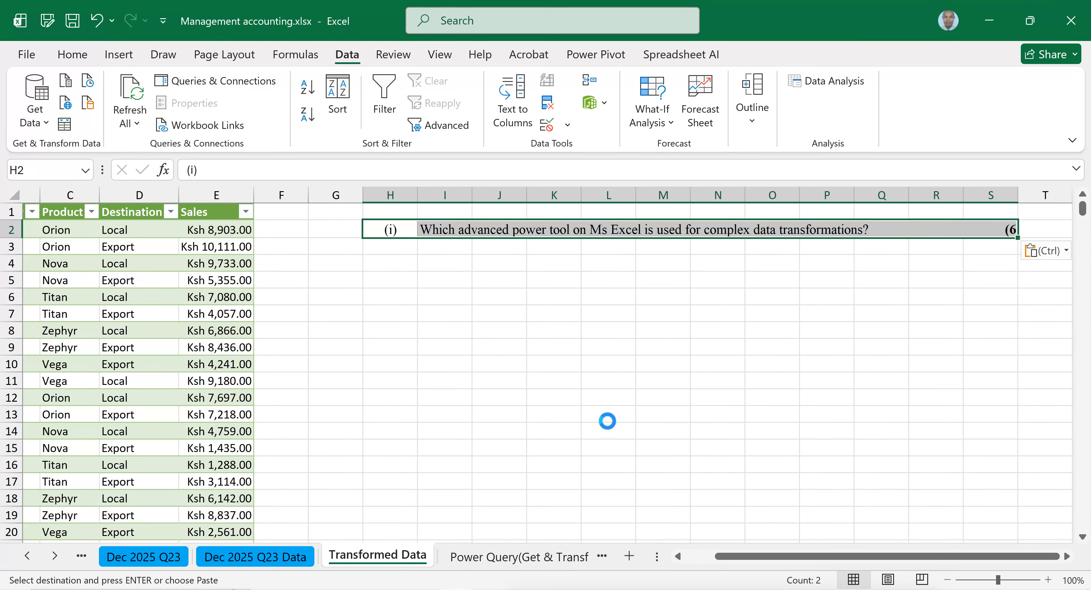
key("ctrl+b")
double_click(411, 230)
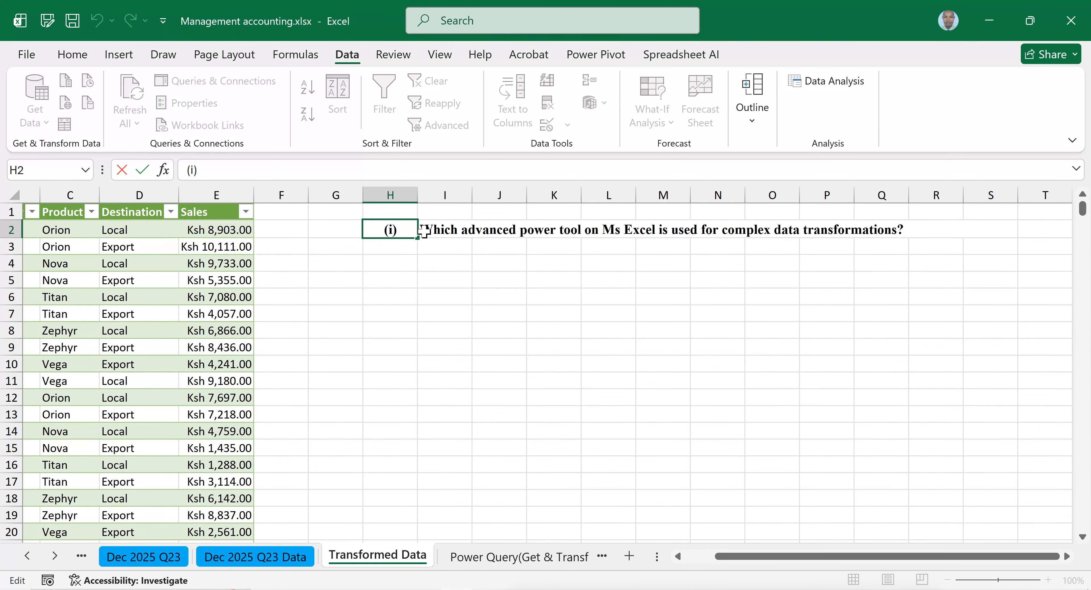
key("BackSpace")
type(")")
left_click(465, 348)
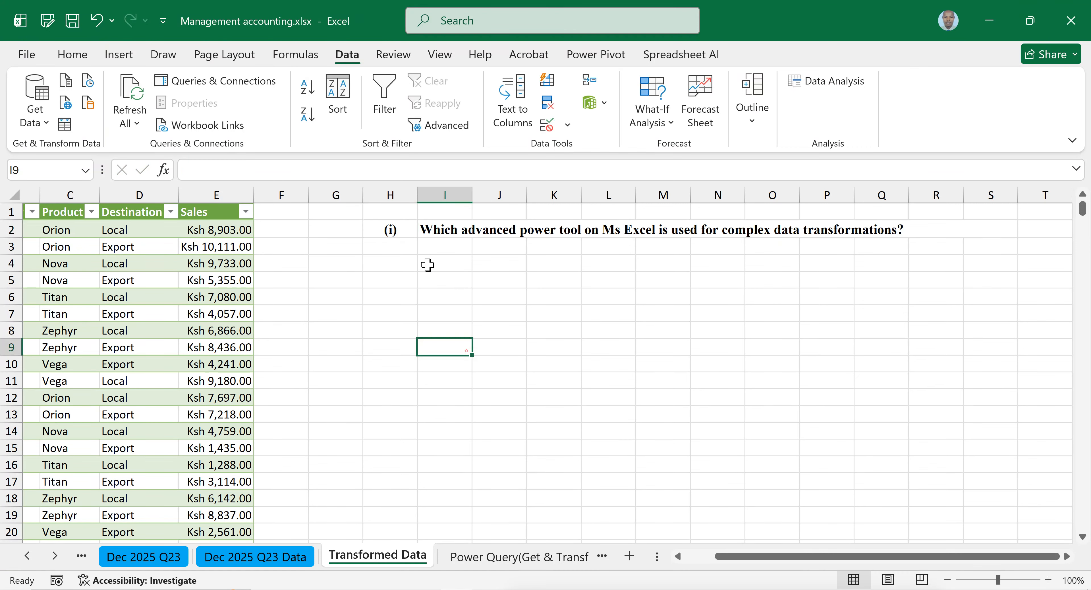
left_click(449, 232)
left_click(408, 229)
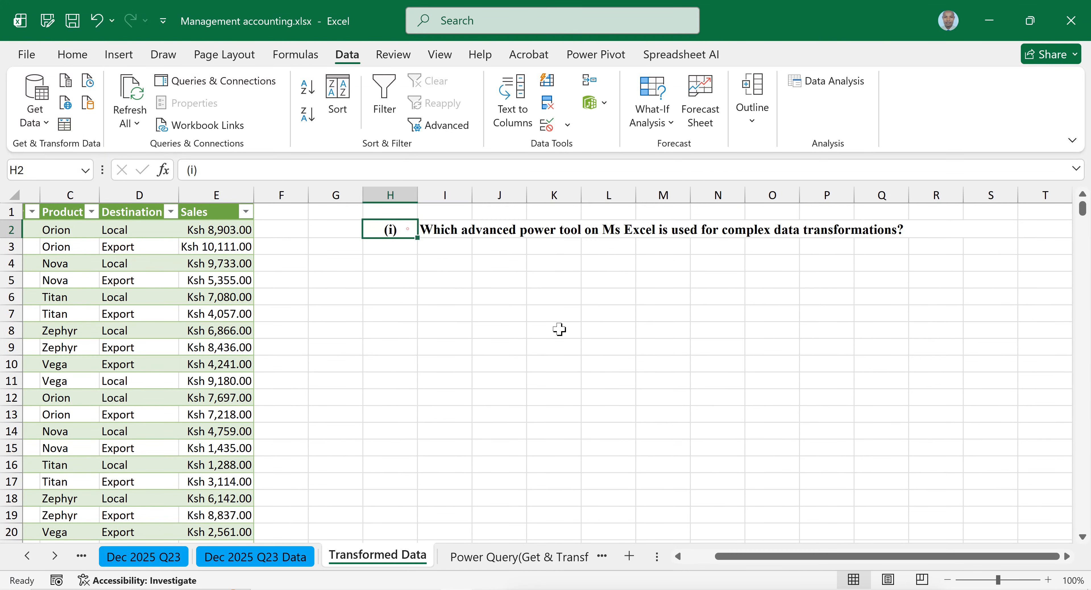
left_click(587, 356)
left_click(396, 230)
left_click(853, 230)
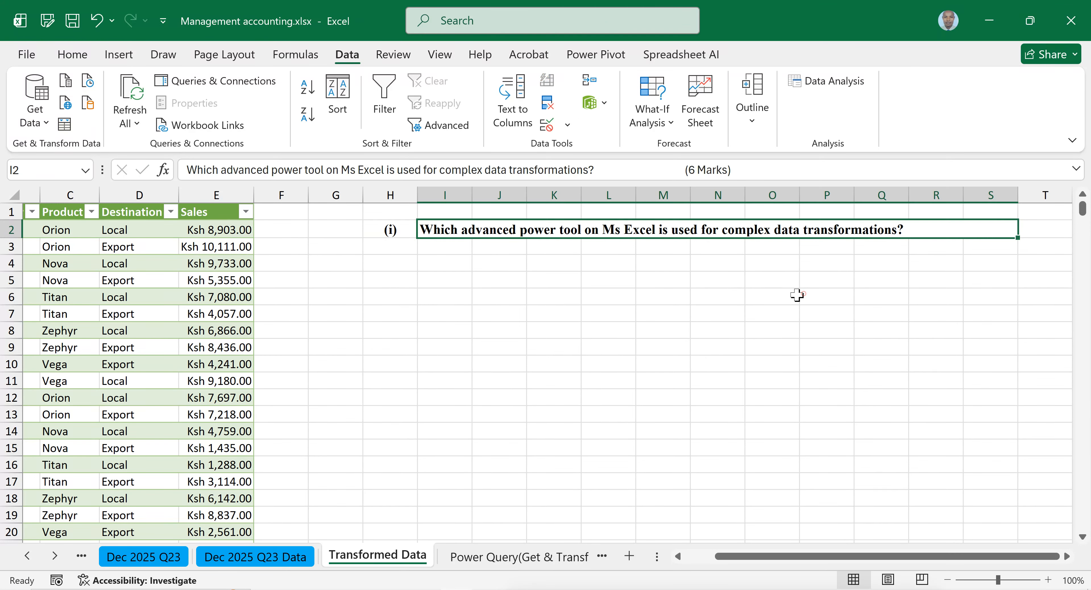
left_click(809, 297)
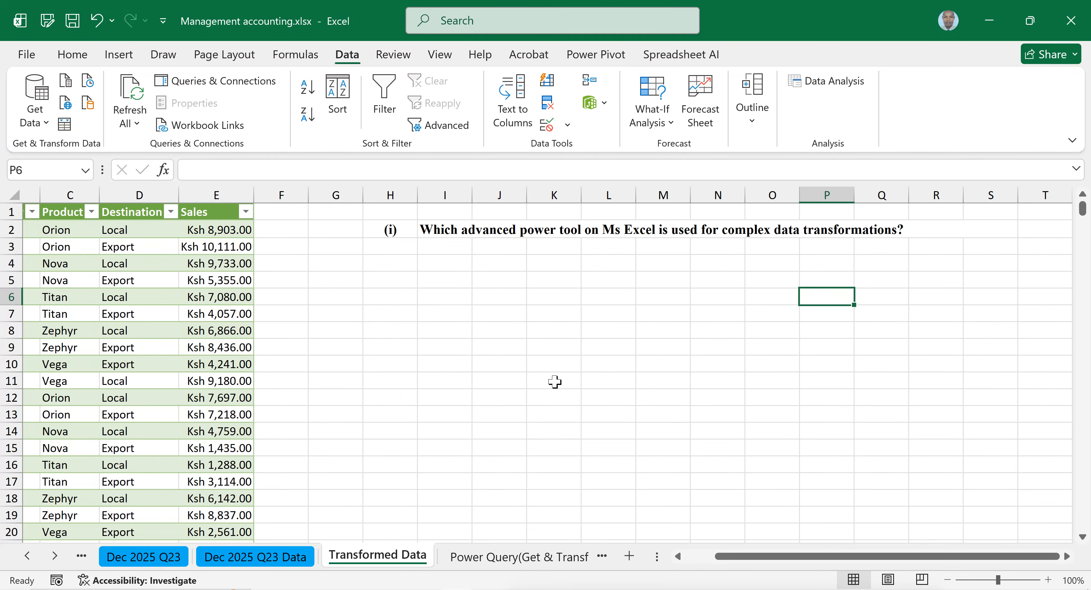
Step: Copy the heading text "Power Query (Get & Transform in Excel)" from B2 of the Power Query(Get & Transform) sheet
left_click(497, 555)
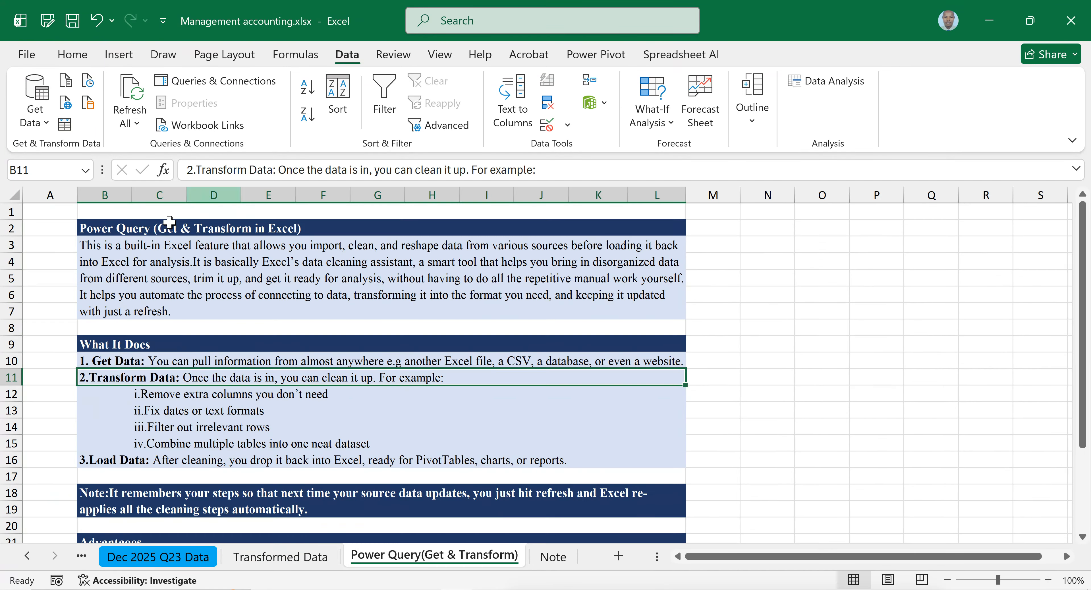
left_click(145, 228)
double_click(145, 228)
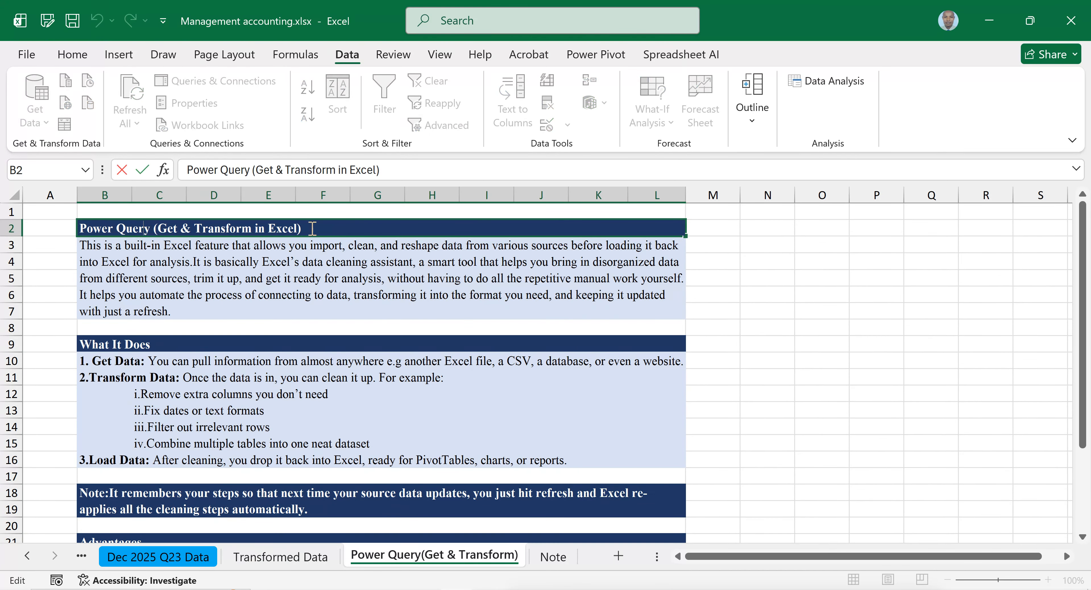
left_click_drag(301, 228, 82, 230)
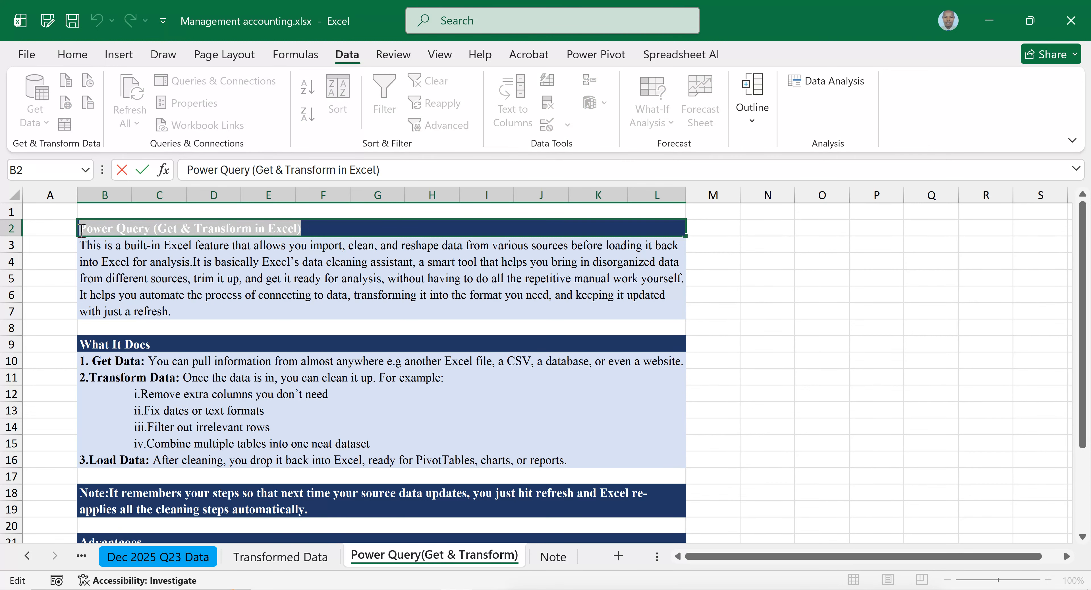
Step: Enter "The tool is know as Power Query (Get & Transform in Excel)" in I3 of the Transformed Data sheet and make it bold
left_click(292, 555)
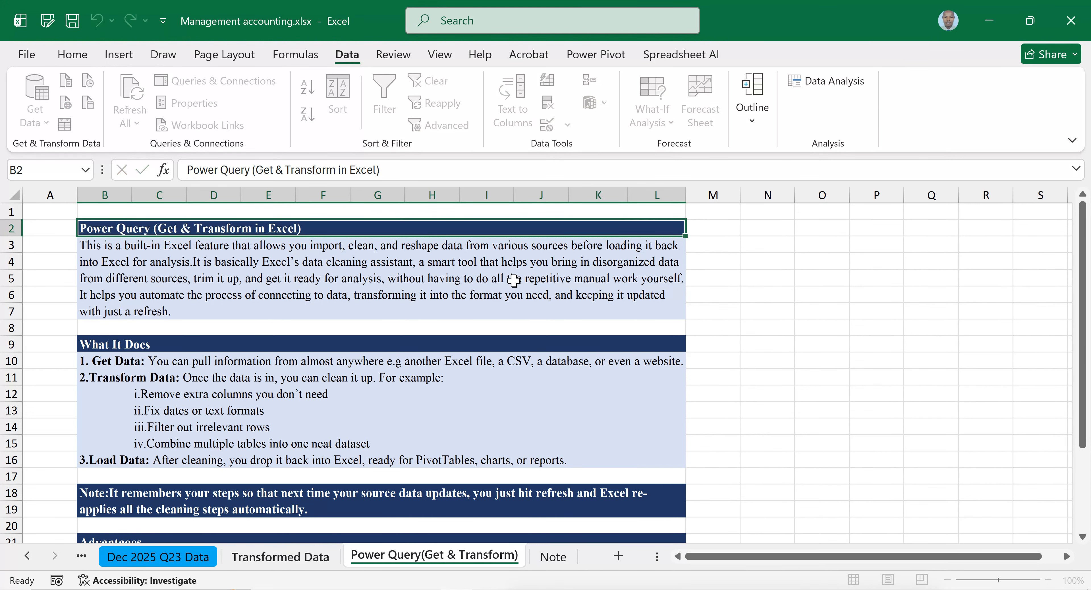
left_click(443, 245)
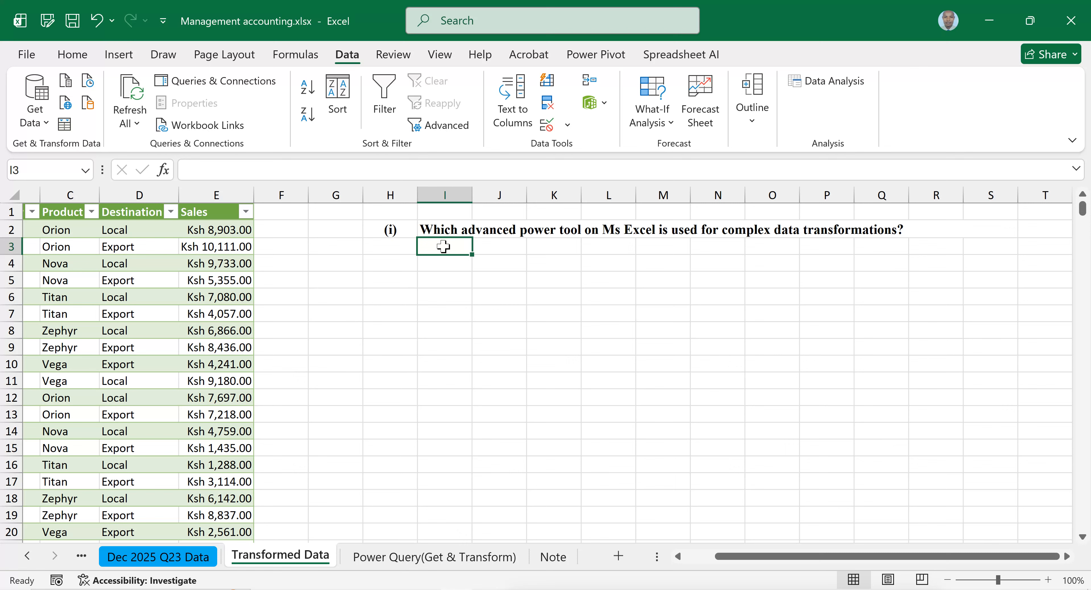
type("The tool is know as")
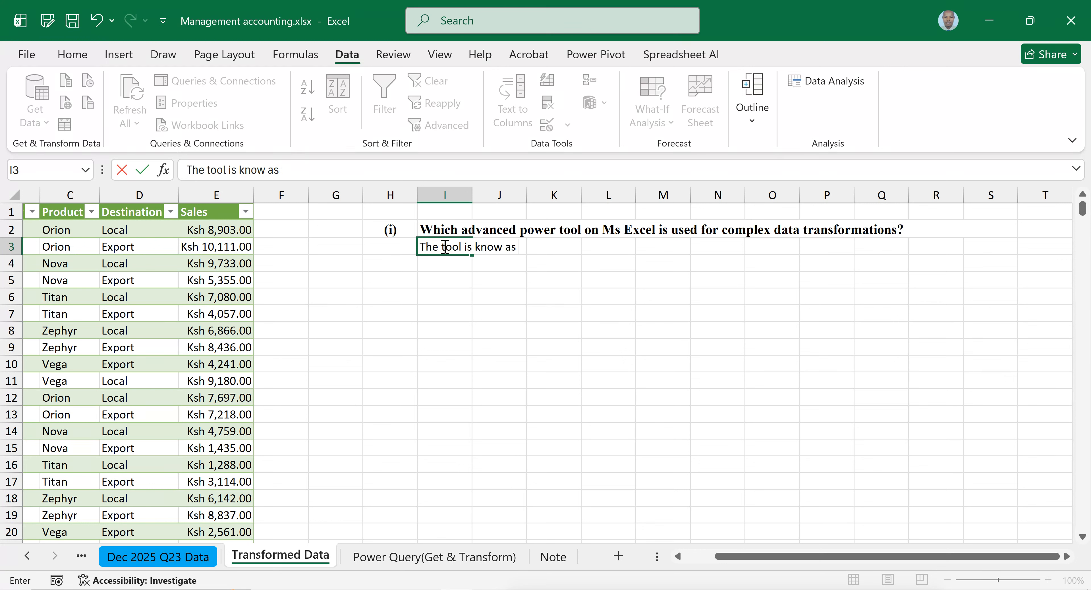
type("Power Query (Get & Transform in Excel)")
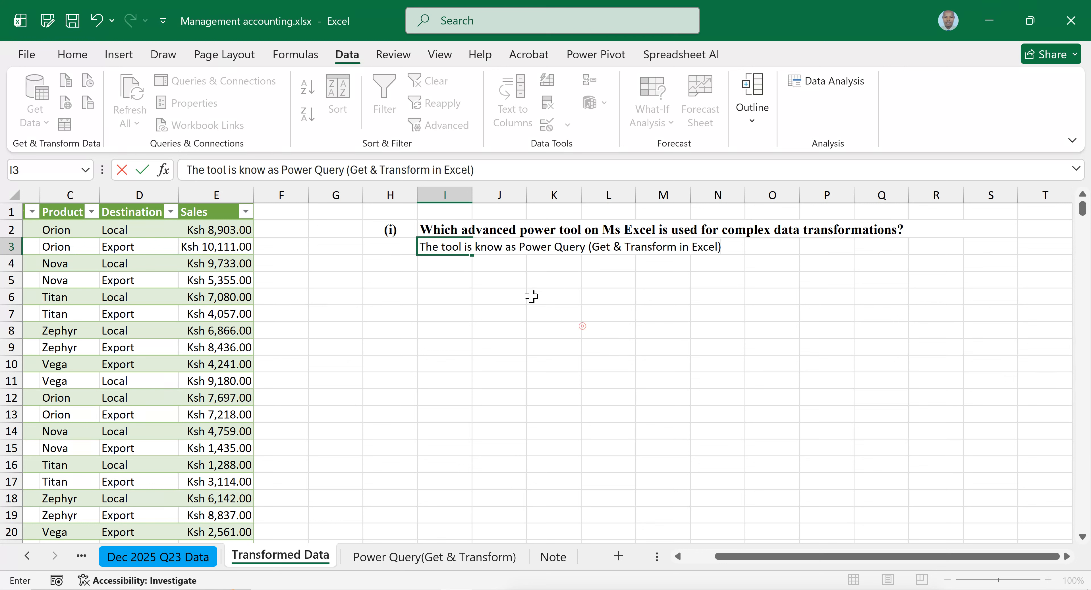
left_click(582, 327)
left_click(437, 248)
key("ctrl+b")
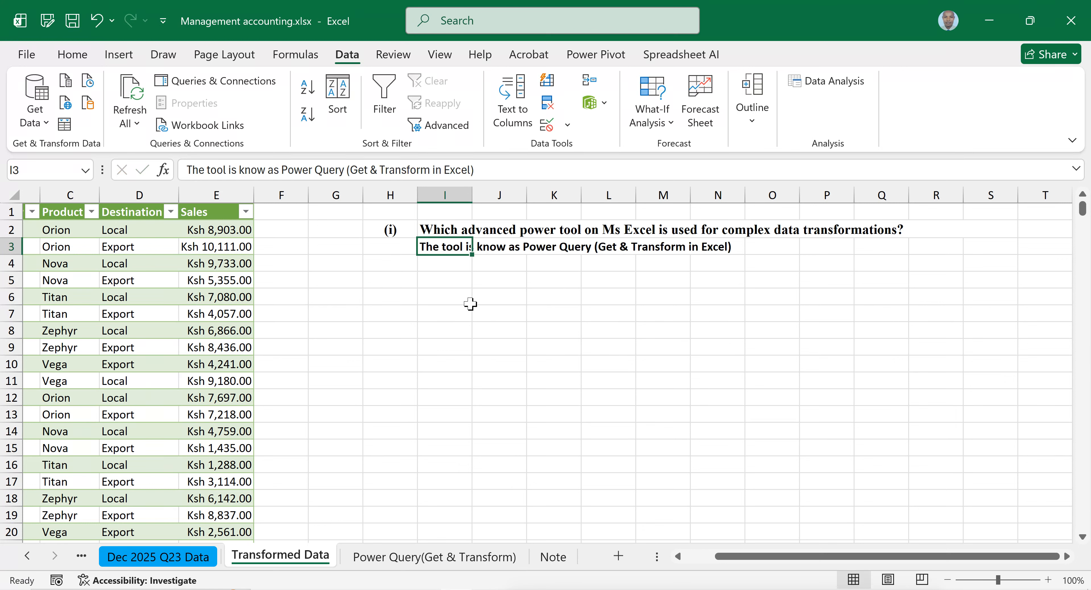
left_click(471, 296)
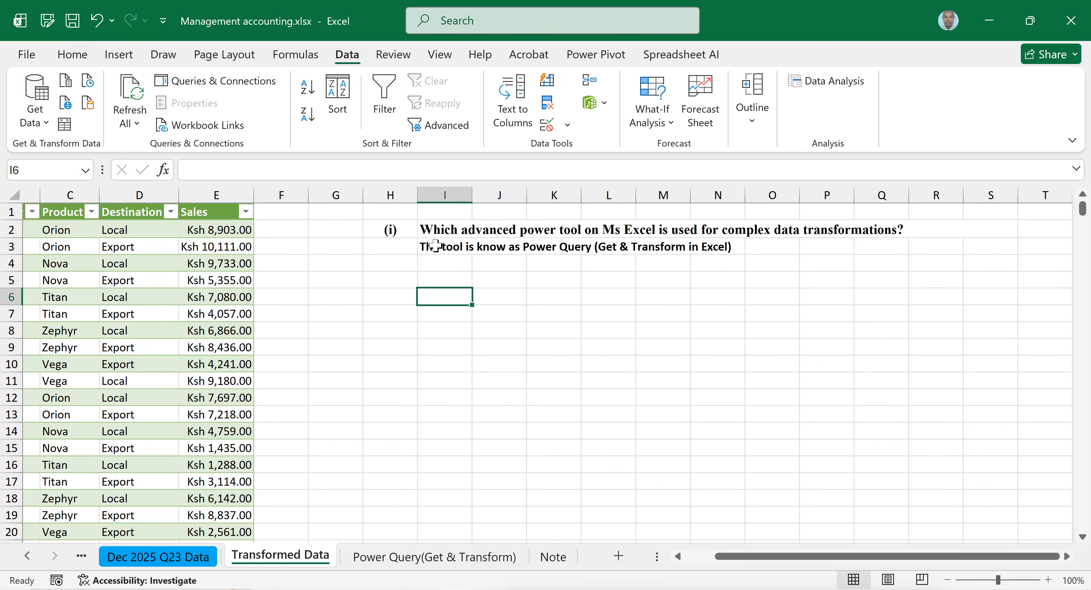
Step: Copy the first sentence of the Power Query definition, without its full stop, from the Power Query(Get & Transform) sheet into I4 of Transformed Data
left_click(437, 554)
left_click(321, 274)
double_click(321, 273)
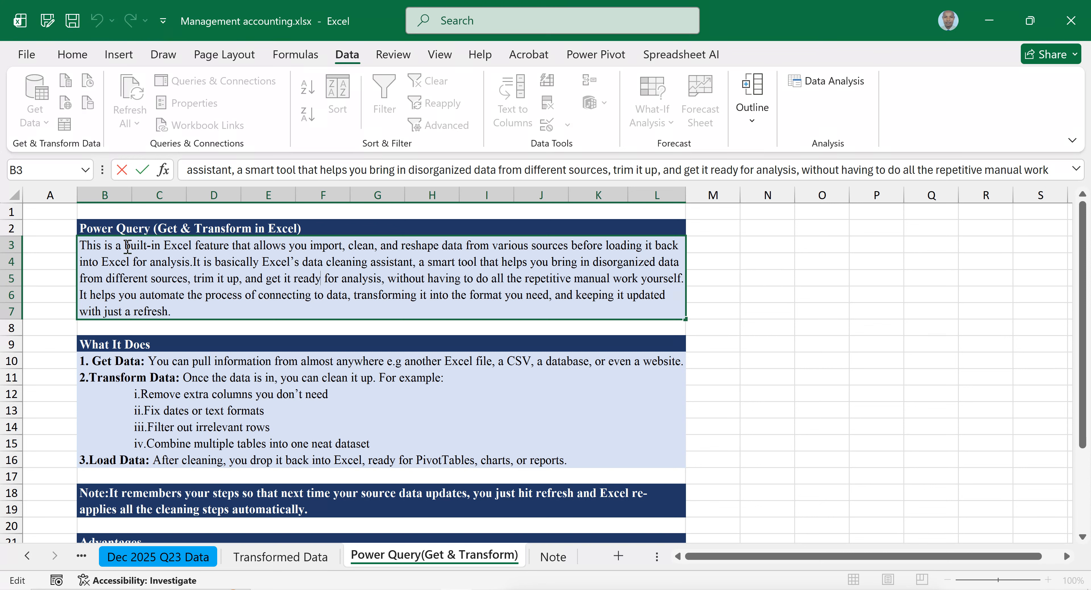
left_click_drag(80, 246, 199, 269)
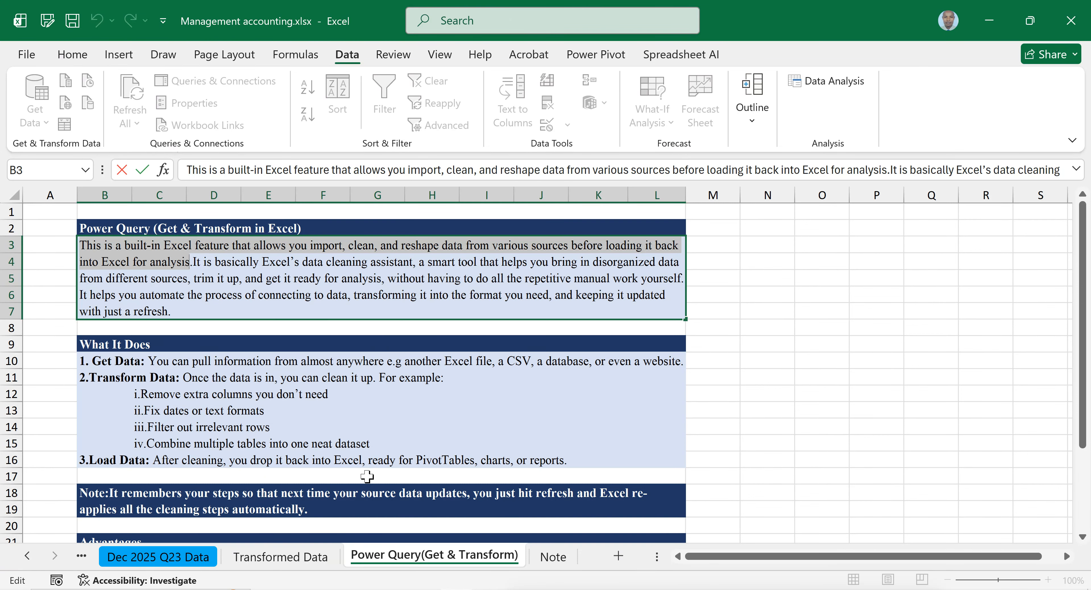
left_click(314, 557)
left_click(440, 266)
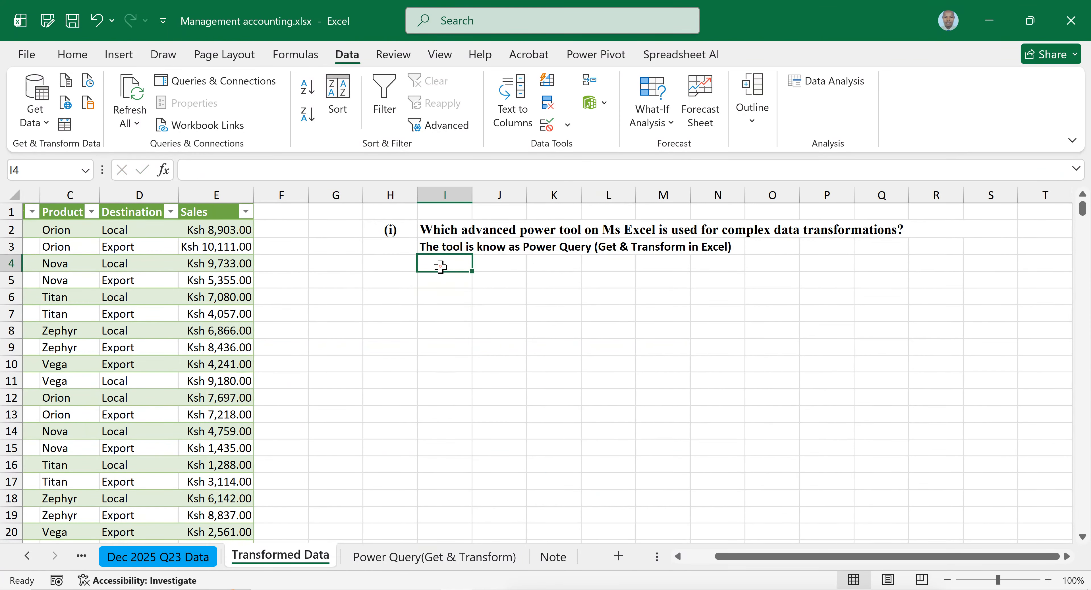
key("ctrl+v")
key("Return")
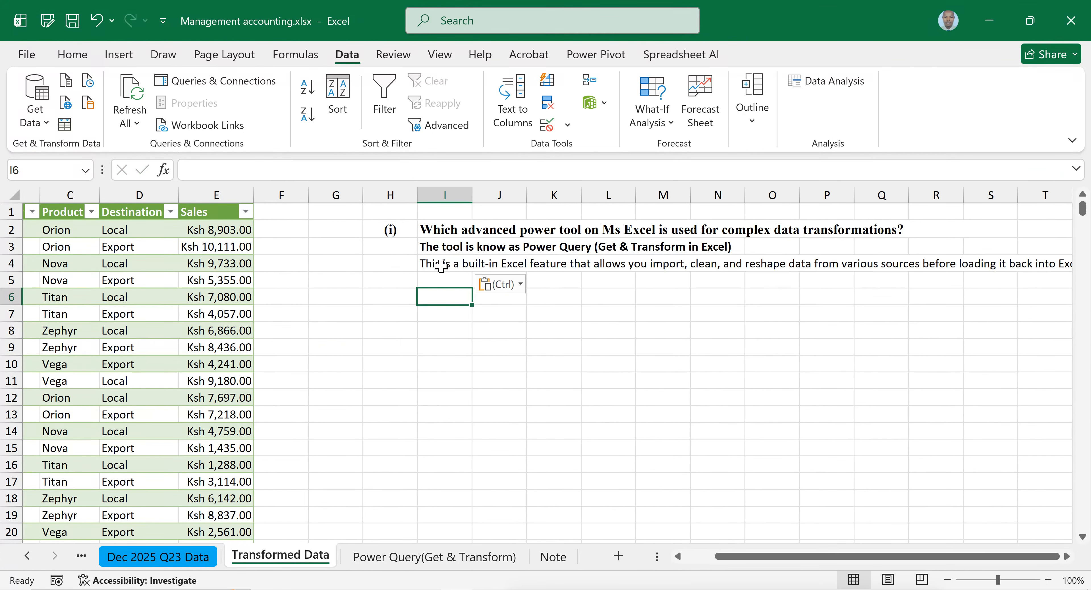
Step: Fit the definition sentence within I4:Q5 so that it runs over two lines
left_click_drag(440, 265, 500, 264)
left_click_drag(748, 290, 871, 292)
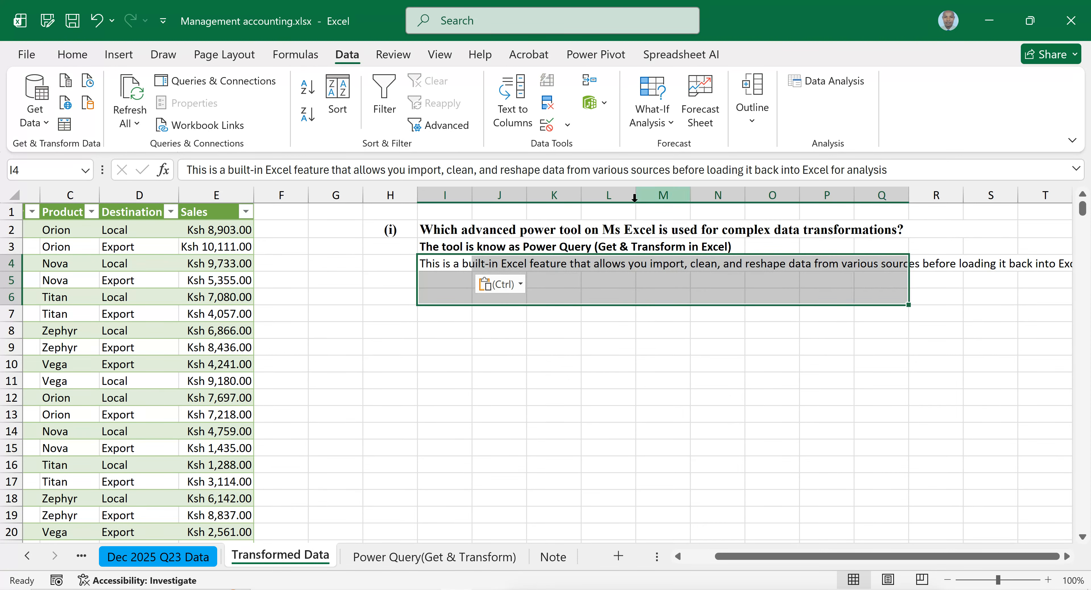
left_click(429, 399)
left_click_drag(441, 265, 878, 281)
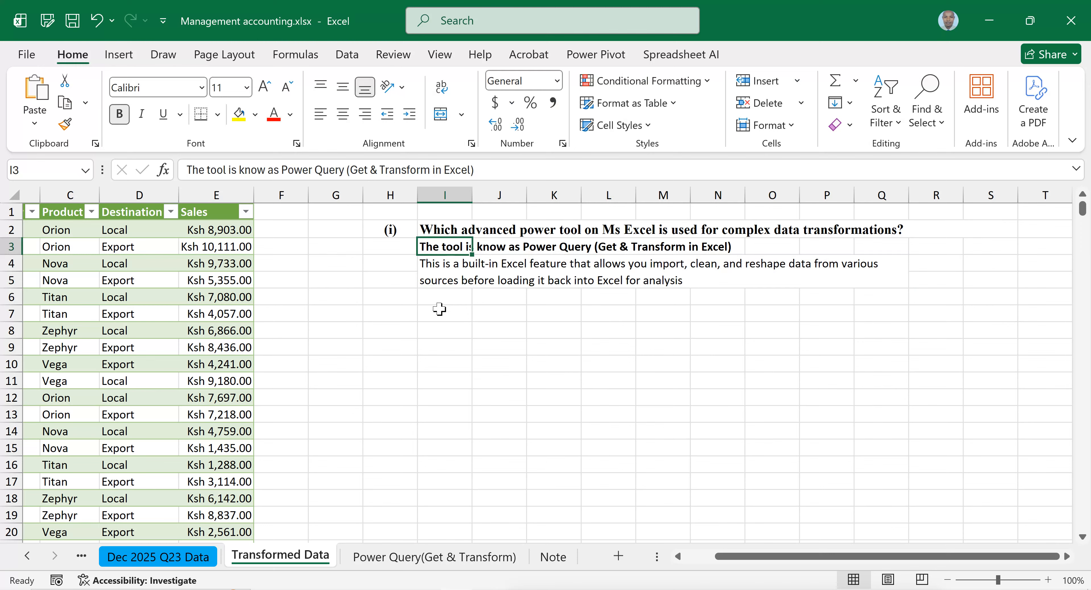
left_click(487, 316)
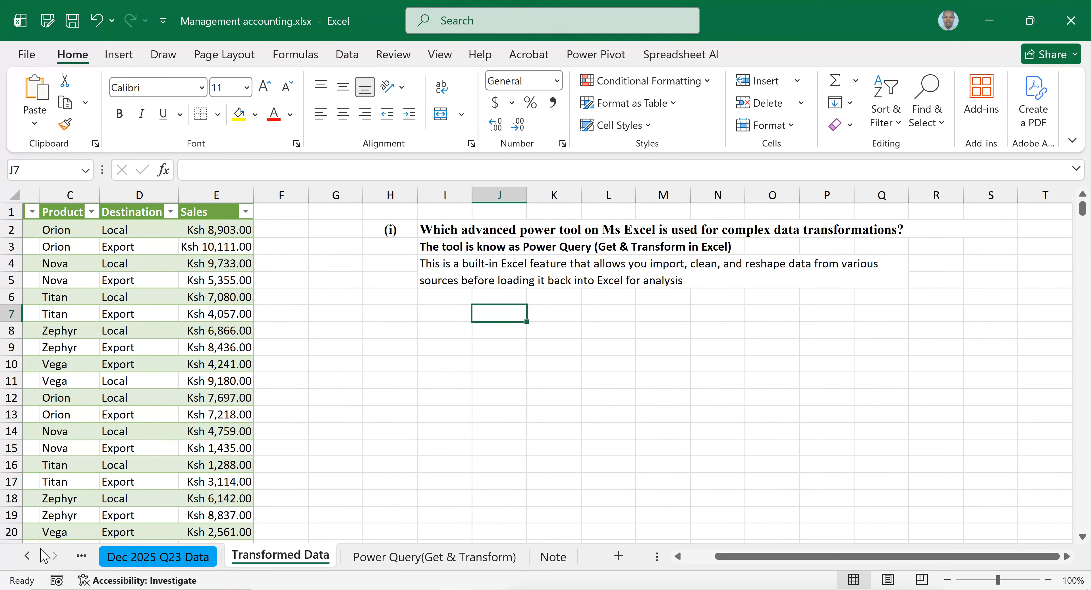
Step: Copy question (ii) about cleaning and transforming the dataset, rows 9 to 10 of the Dec 2025 Q23 sheet
left_click(32, 555)
left_click(171, 564)
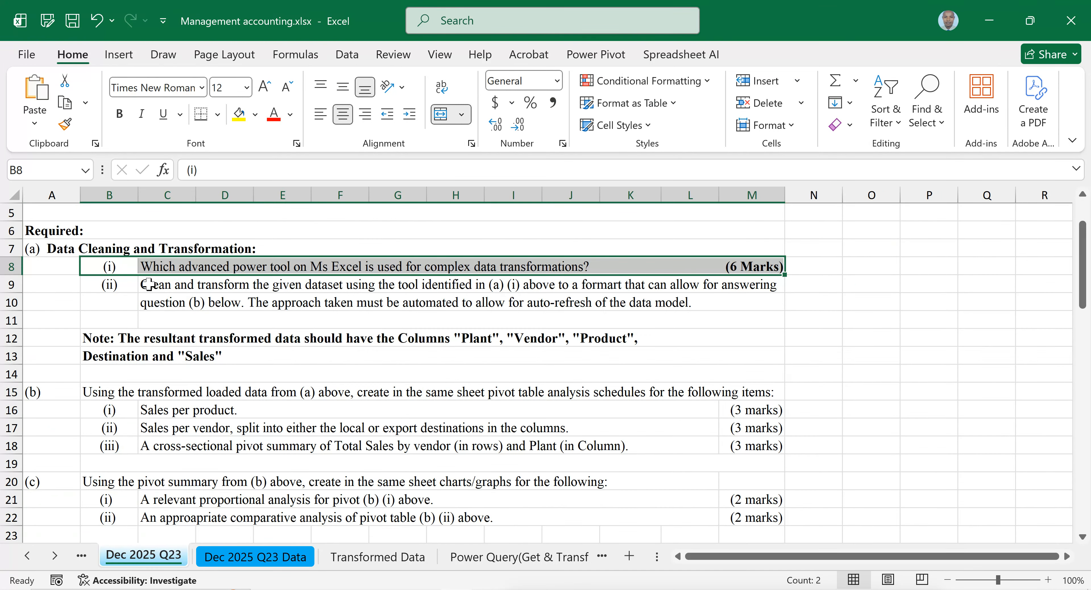
left_click(149, 285)
left_click_drag(162, 297, 273, 305)
left_click_drag(130, 286, 542, 298)
key("ctrl+c")
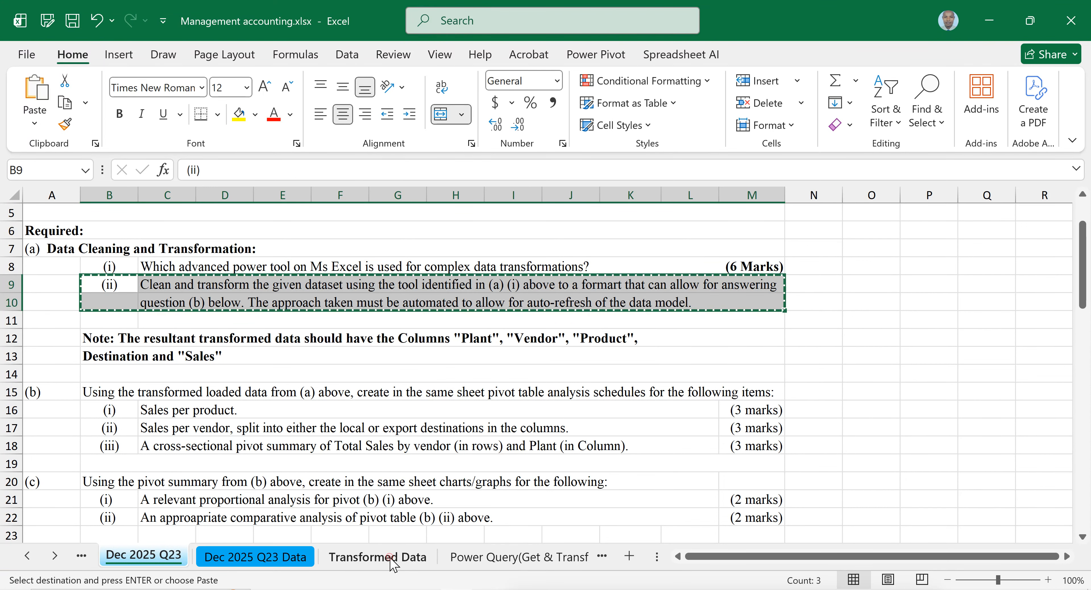
Step: Paste question (ii) at H6 of the Transformed Data sheet and make it bold
left_click(391, 558)
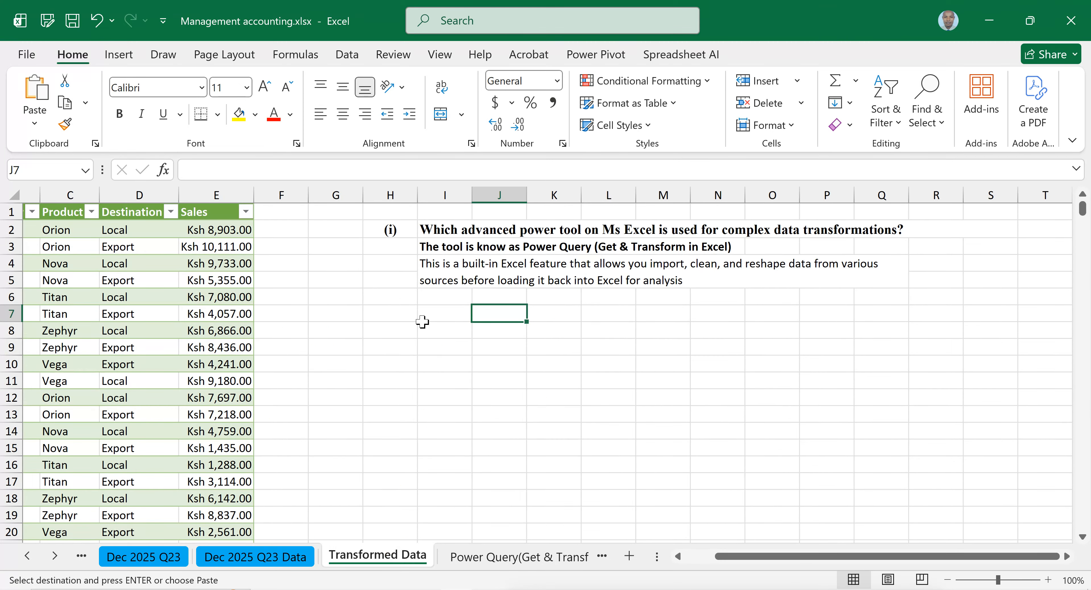
left_click(399, 300)
key("ctrl+v")
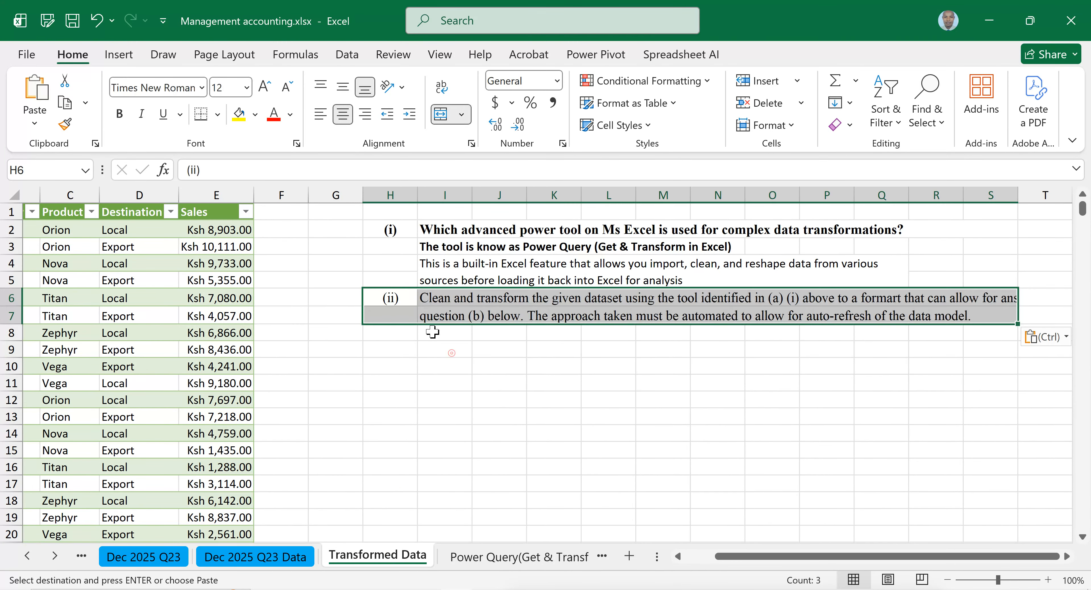
left_click_drag(503, 302, 875, 313)
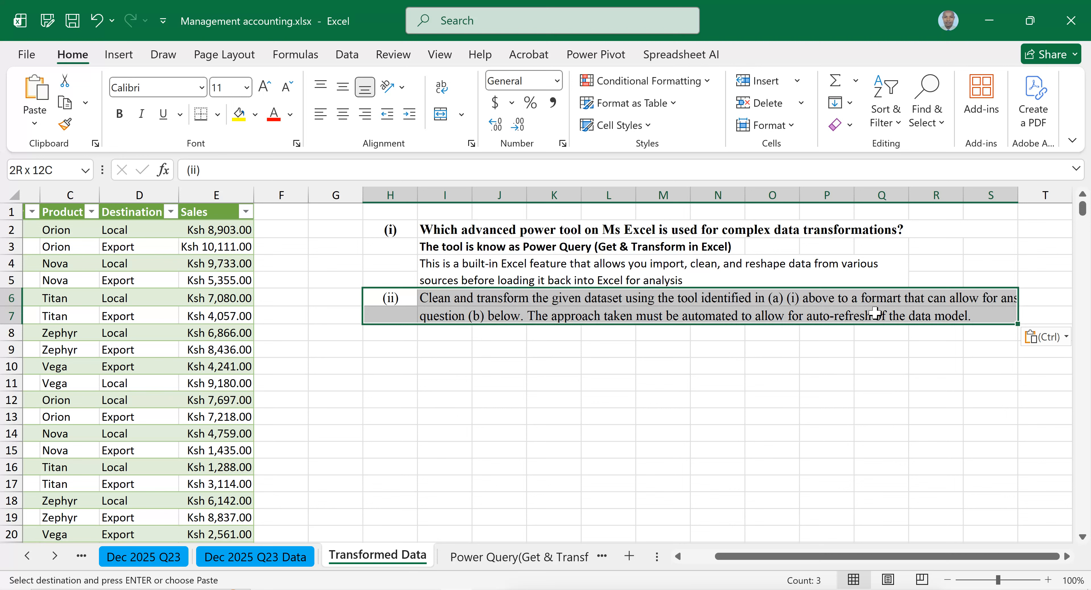
key("ctrl+b")
Step: Enter "Done" in I8 below question (ii) and make it bold
left_click(453, 335)
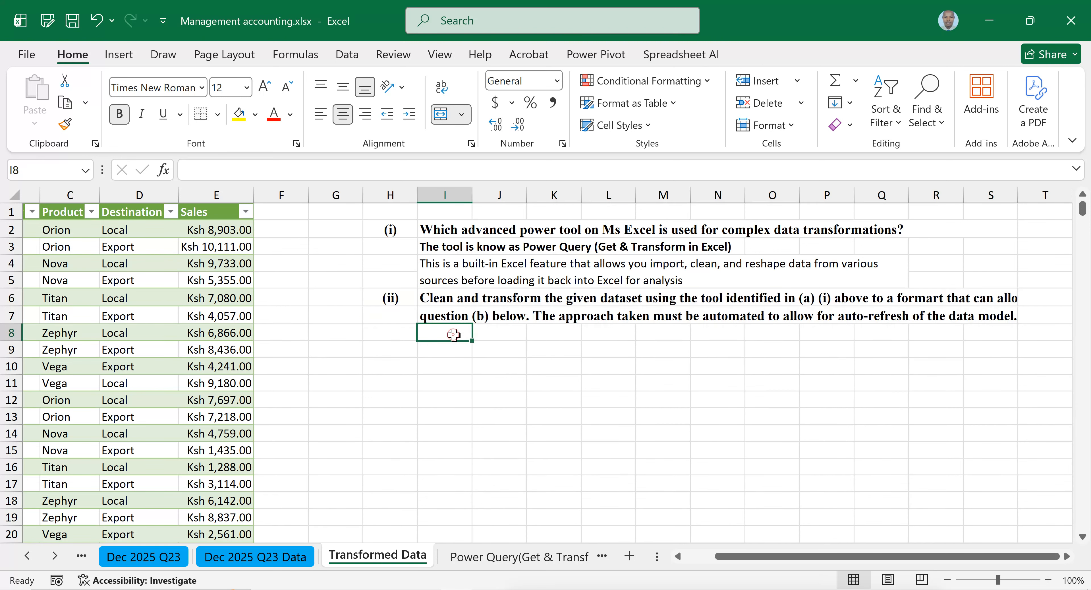
type("Done")
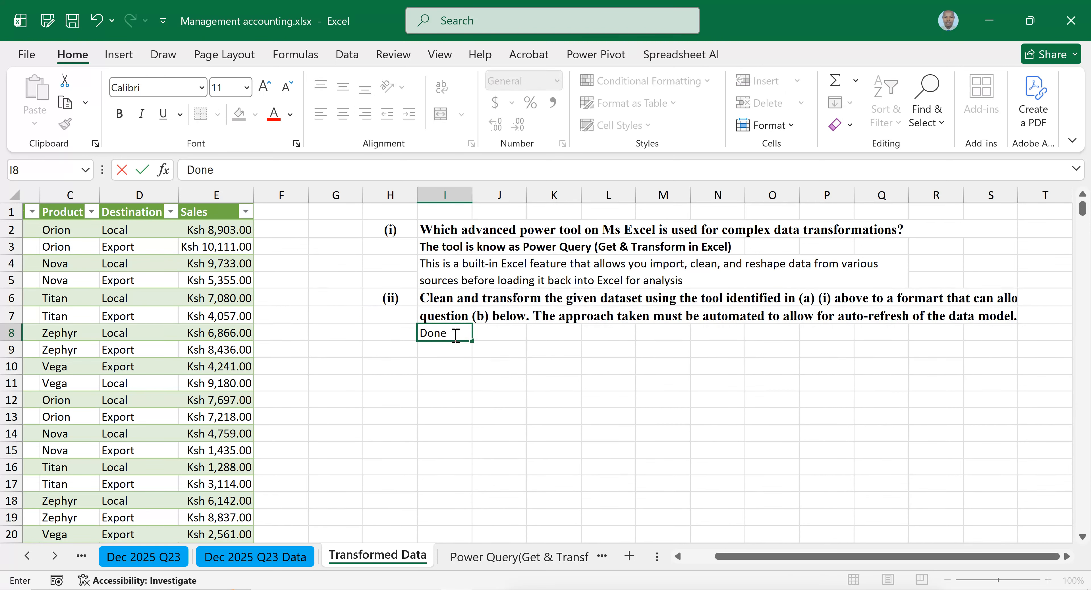
left_click(480, 370)
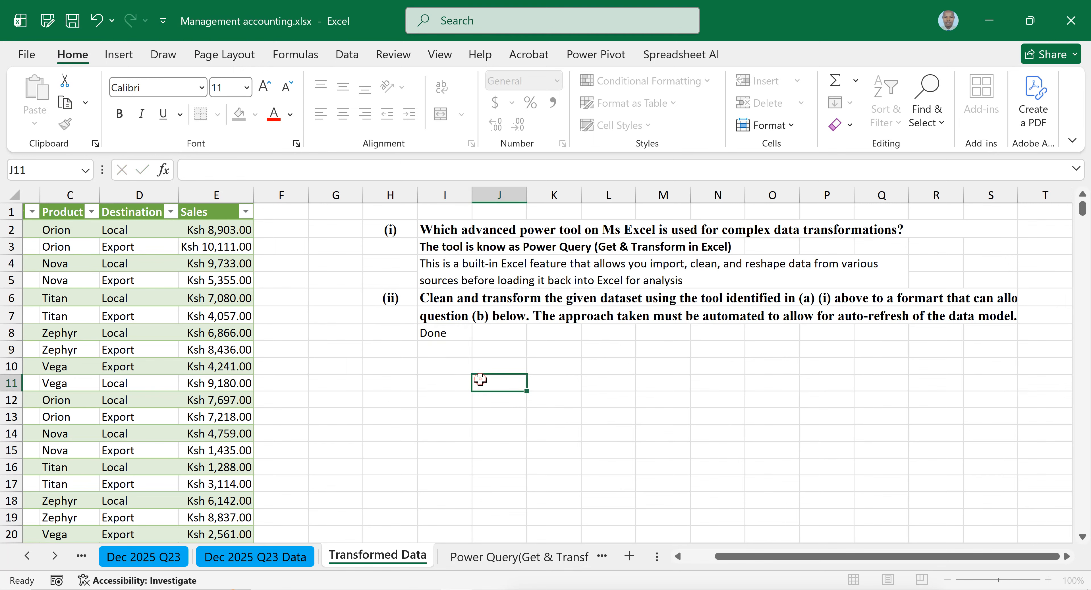
left_click(436, 334)
left_click(445, 382)
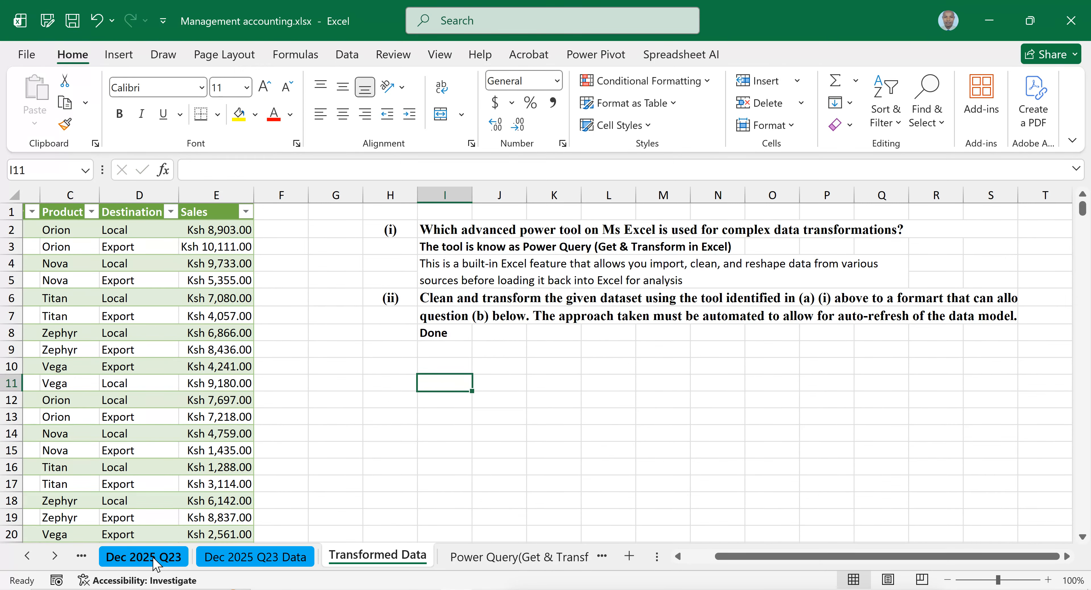
left_click(144, 556)
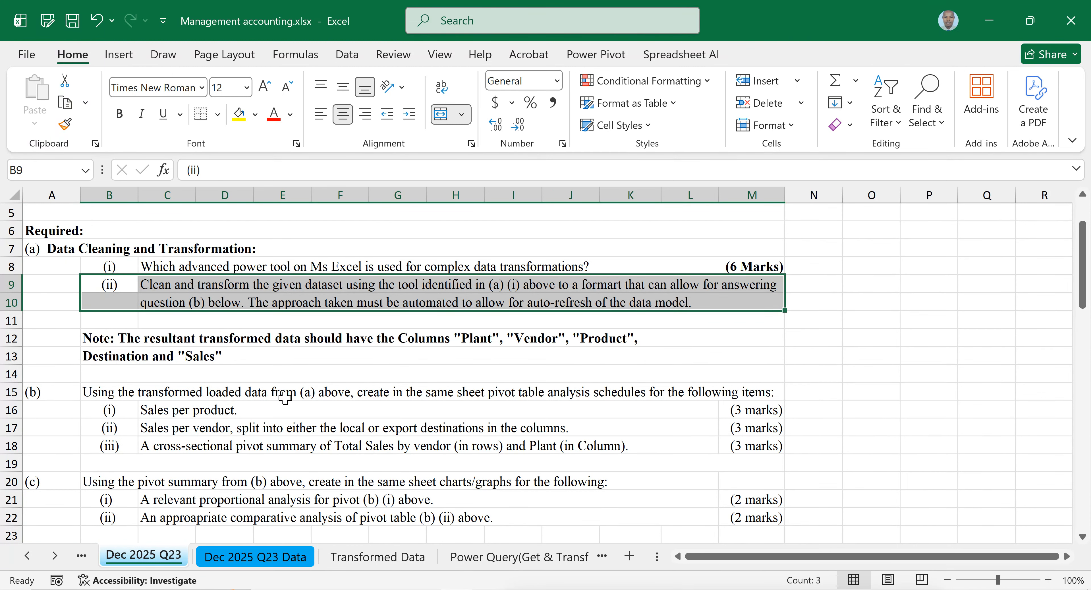
left_click(377, 556)
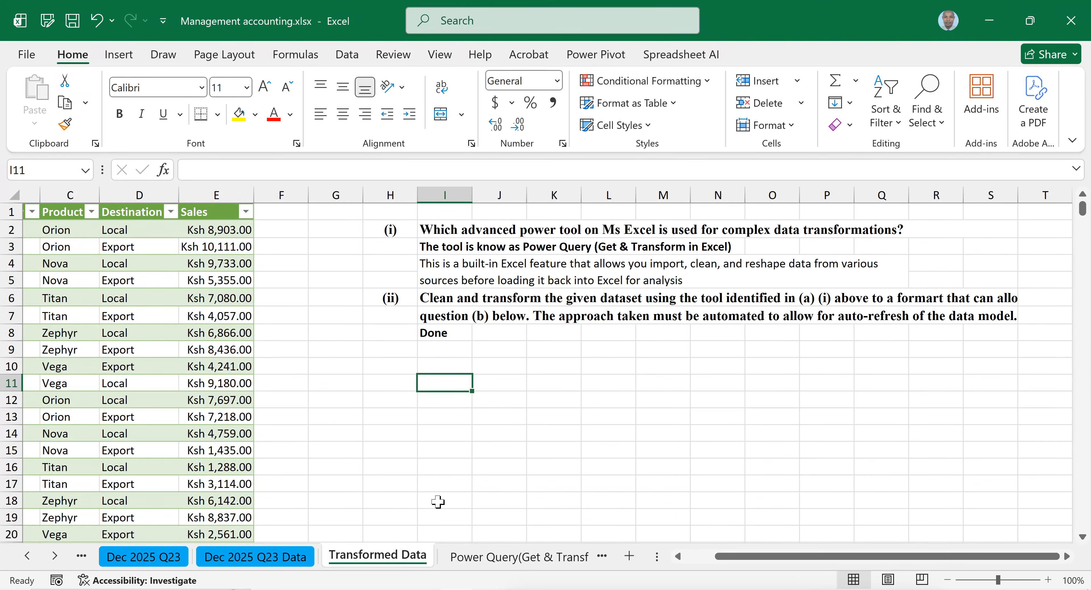
left_click_drag(720, 556, 685, 557)
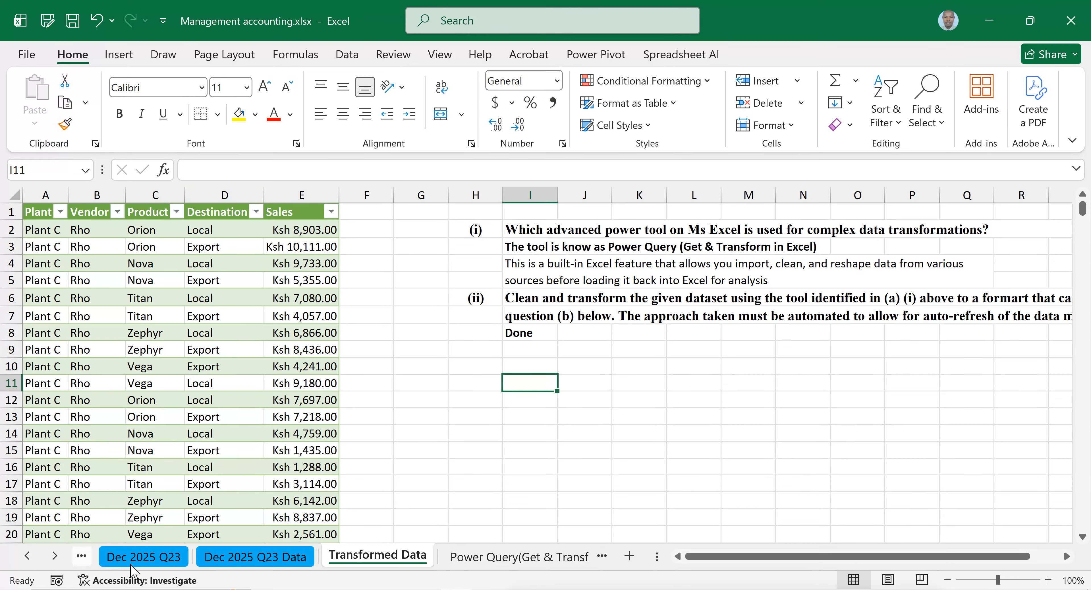
Step: Copy question (b) with its item (i), "Sales per product.", rows 15 to 16 of the Dec 2025 Q23 sheet
left_click(159, 554)
scroll(273, 392, "down", 3)
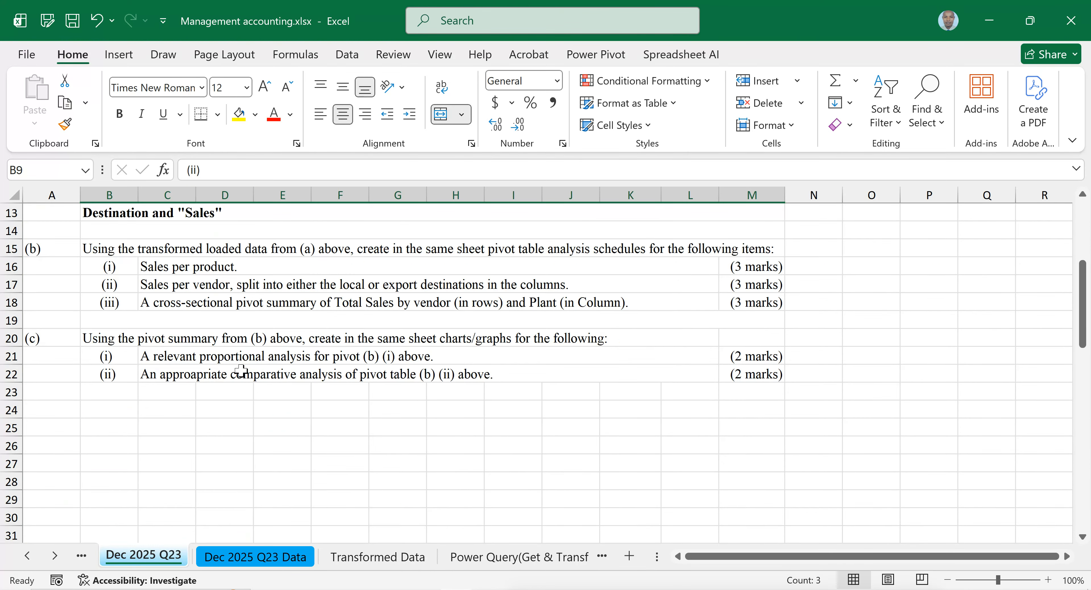
scroll(241, 358, "up", 1)
left_click_drag(52, 315, 479, 341)
key("ctrl+c")
Step: Paste question (b) with item (i) at H10 of the Transformed Data sheet and make it bold
left_click(400, 556)
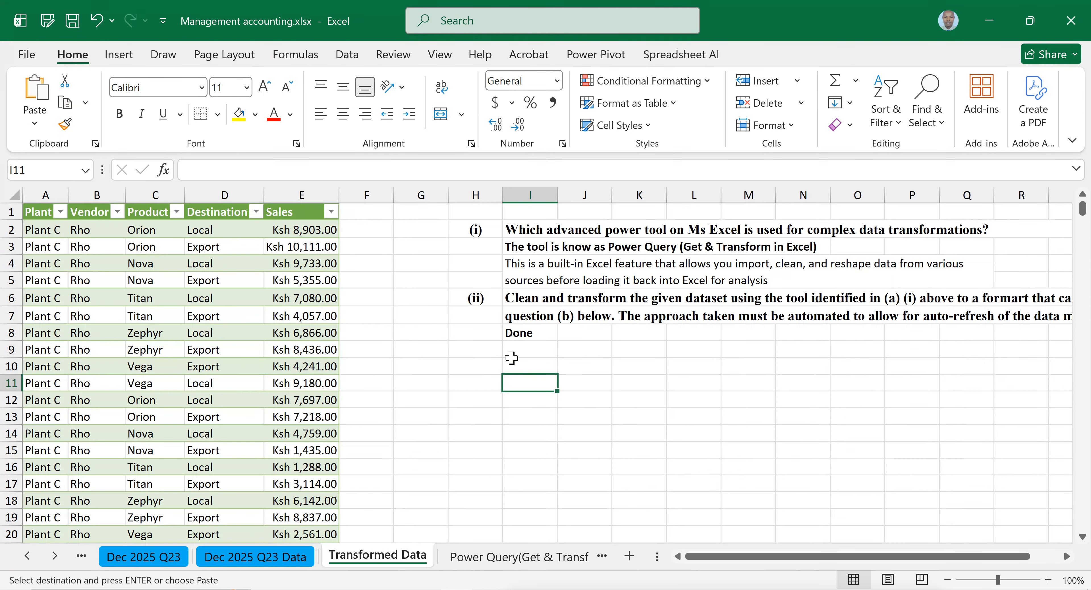
left_click(482, 367)
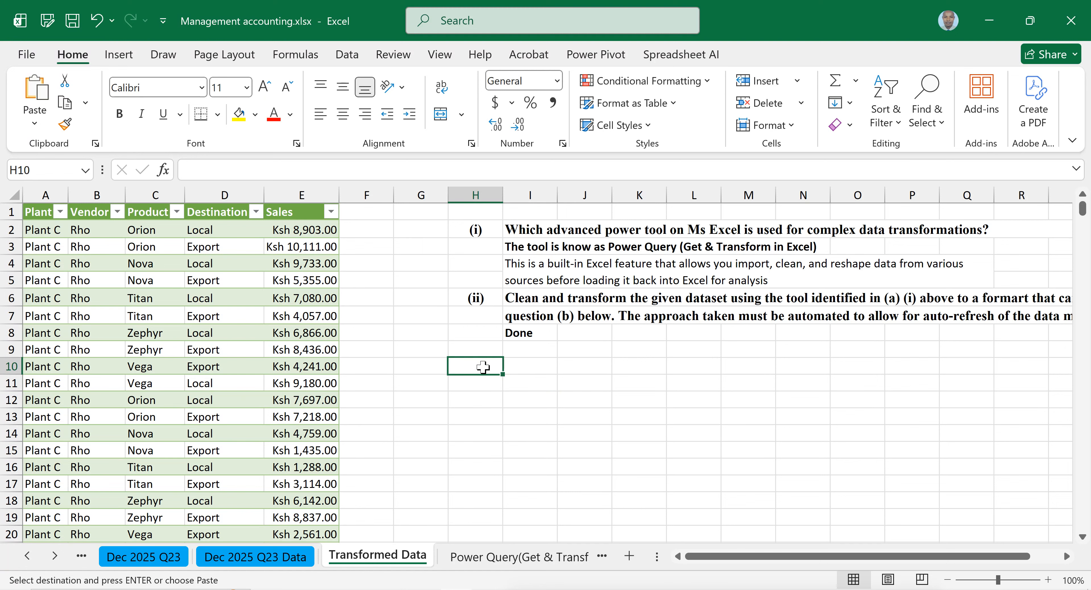
key("ctrl+v")
key("Escape")
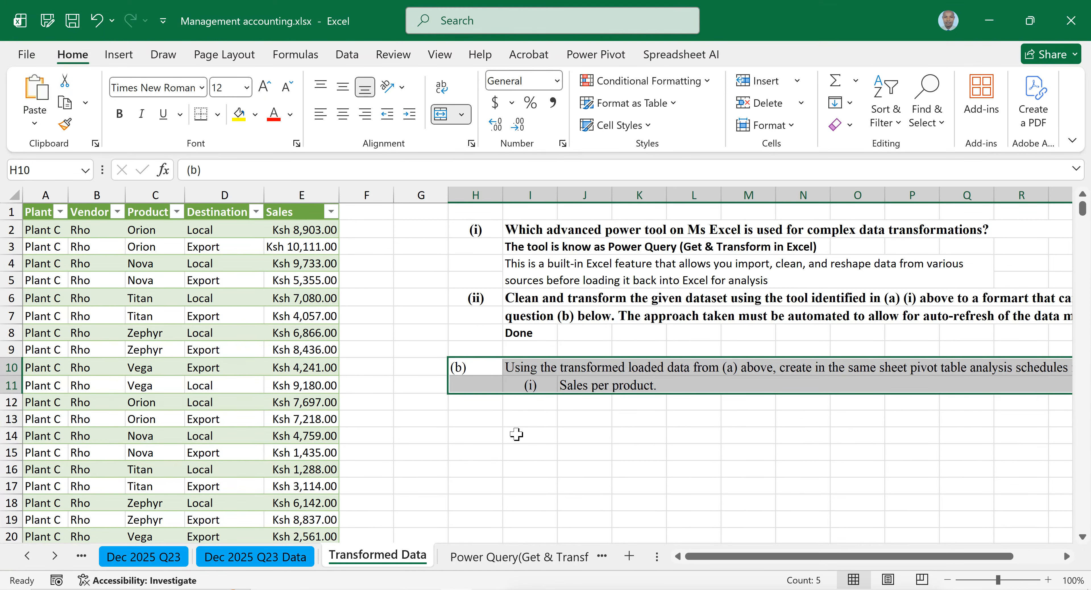
key("ctrl+b")
left_click(517, 434)
left_click_drag(722, 556, 759, 555)
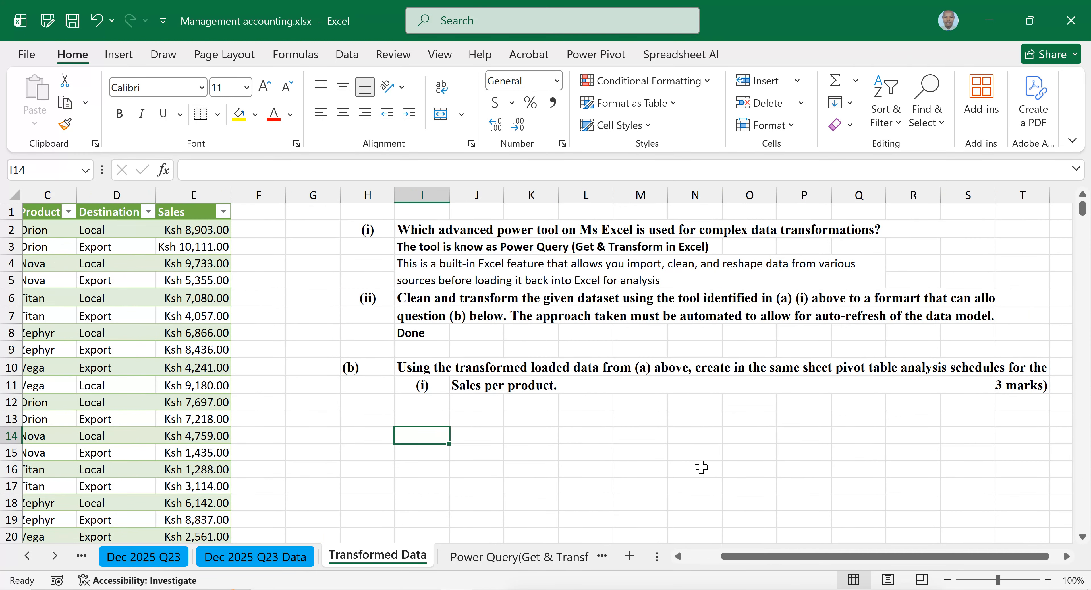
scroll(701, 466, "down", 1)
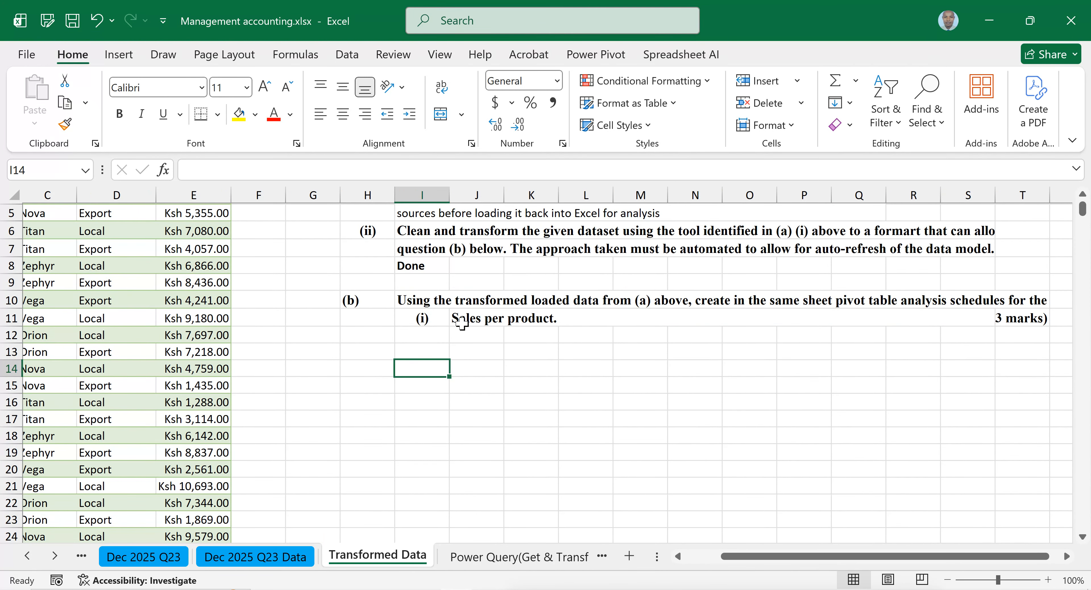
left_click(439, 321)
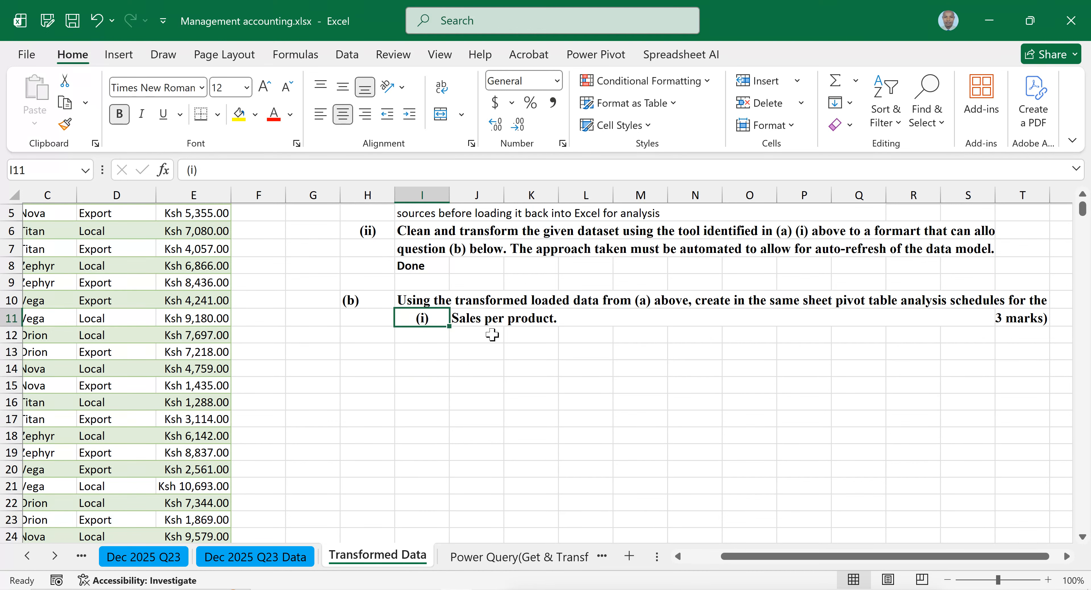
left_click(534, 384)
scroll(527, 398, "up", 2)
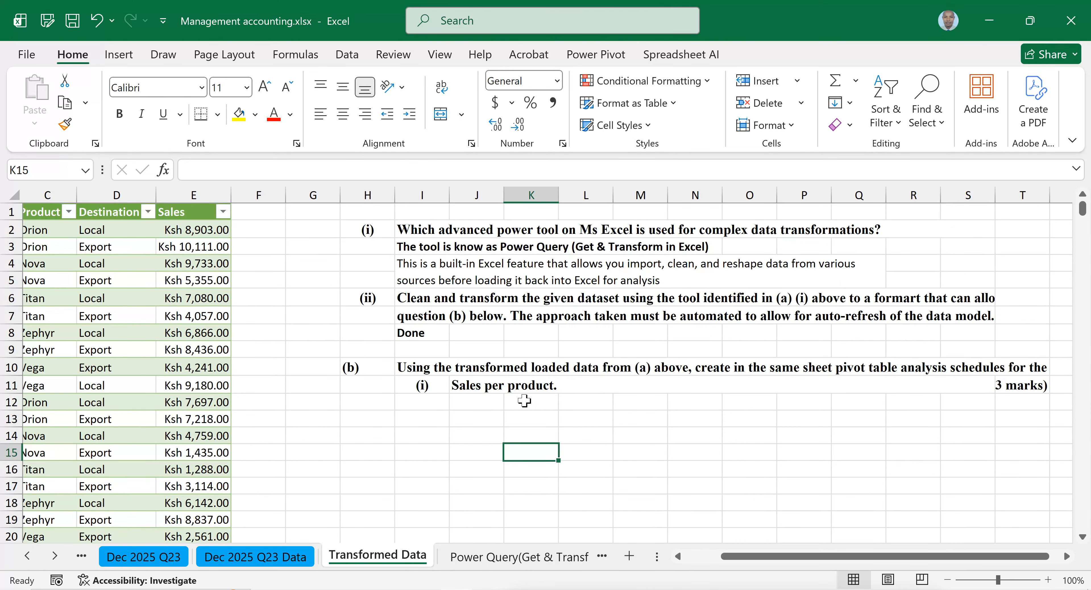
Step: Insert a PivotTable from the Data Model at I13 of the existing Transformed Data sheet
left_click(180, 387)
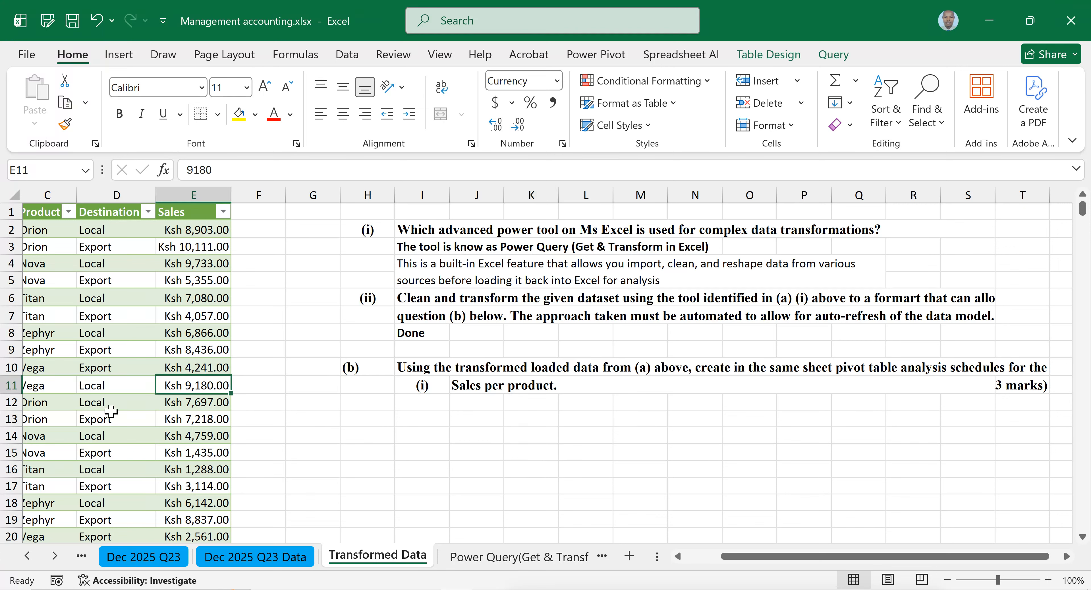
left_click(127, 58)
left_click(42, 123)
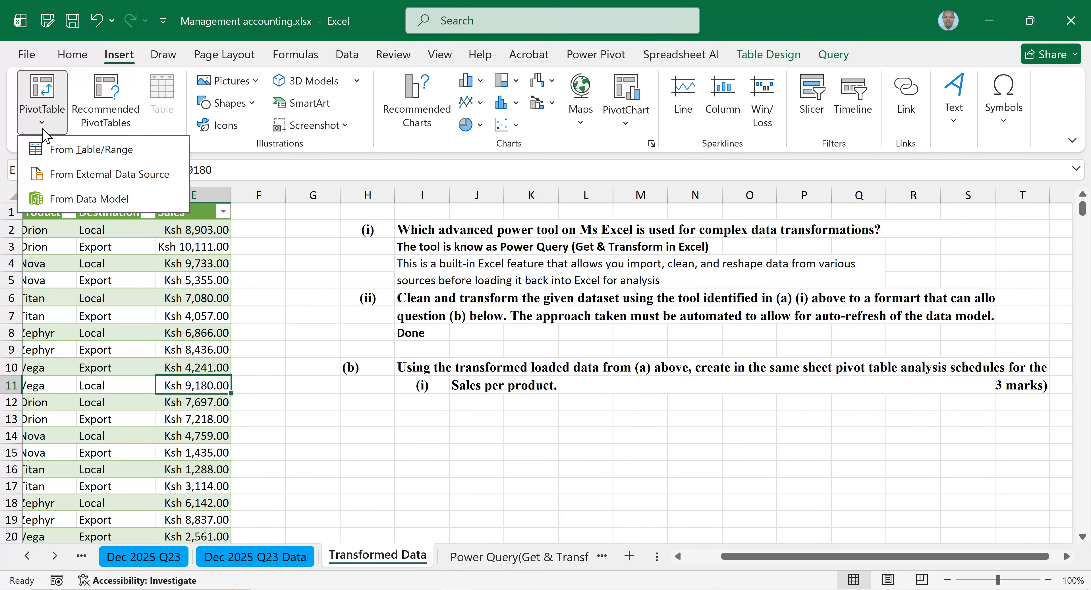
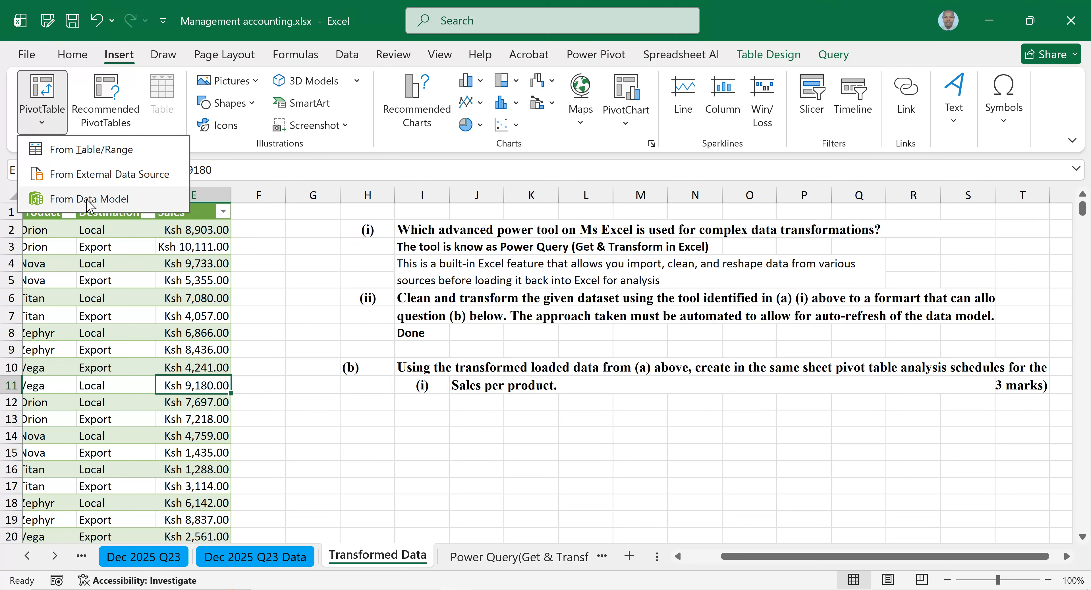
left_click(79, 206)
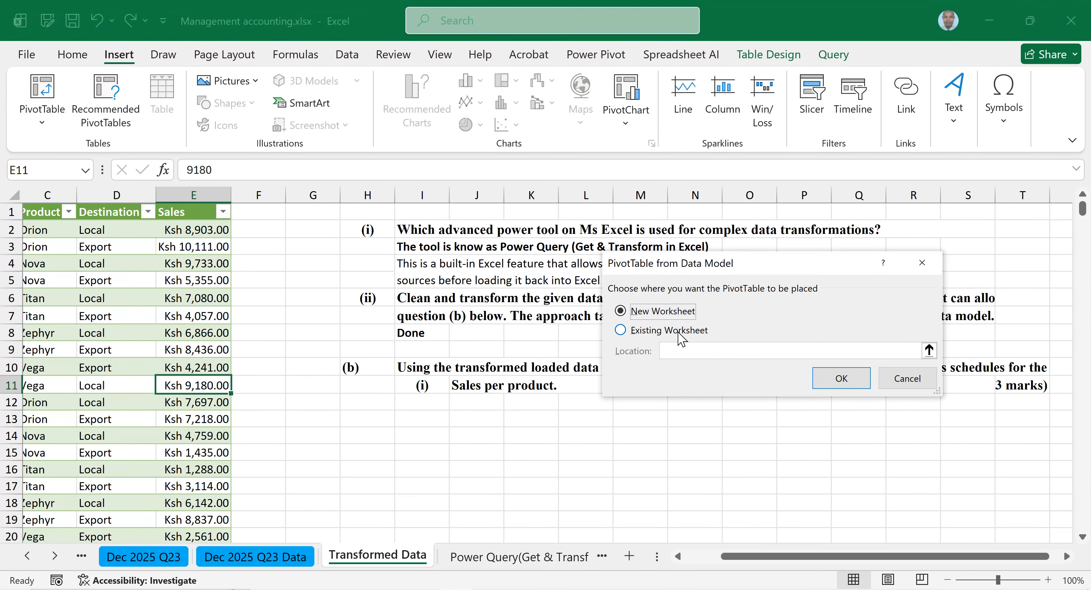
left_click(635, 332)
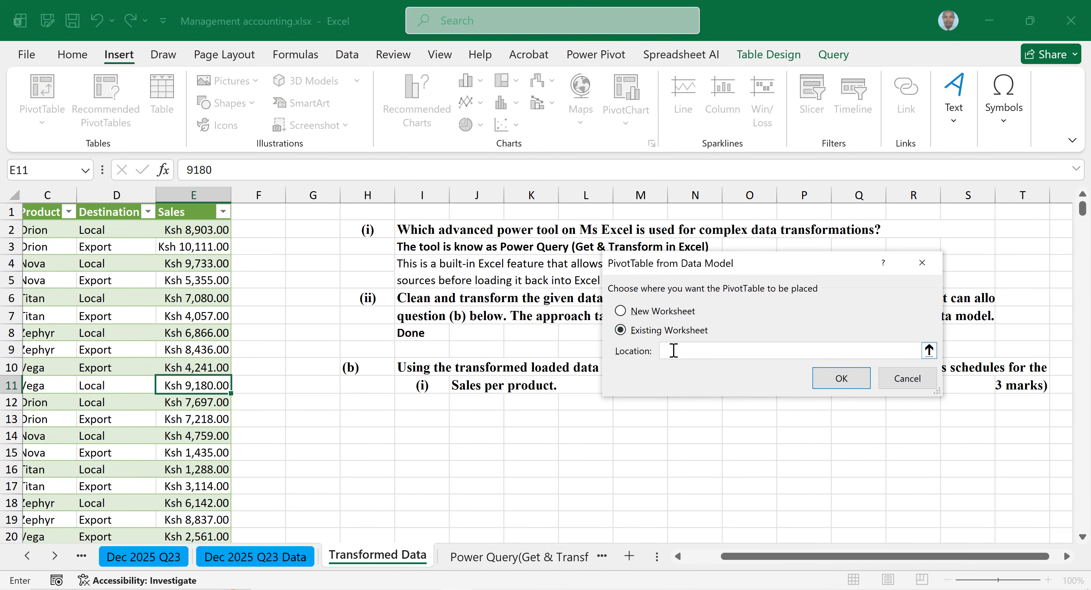
left_click(428, 424)
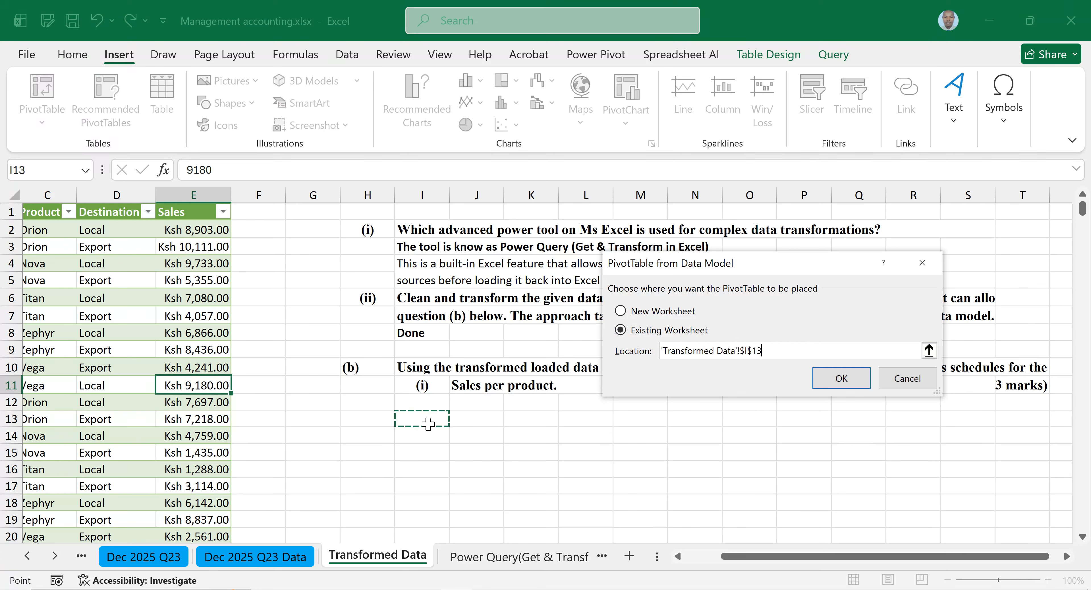
left_click(848, 385)
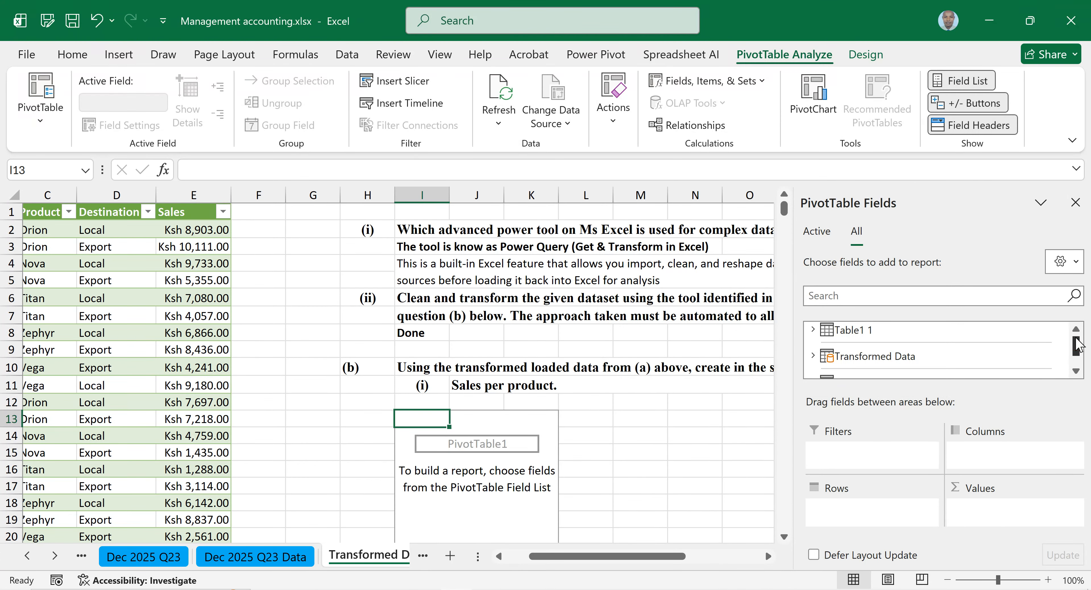
Step: Put Product in the rows and the sum of Sales in the values of the pivot, from the Transformed Data query source
mouse_move(1078, 346)
left_mouse_down()
mouse_move(1078, 357)
mouse_move(1075, 337)
mouse_move(1076, 360)
left_mouse_up()
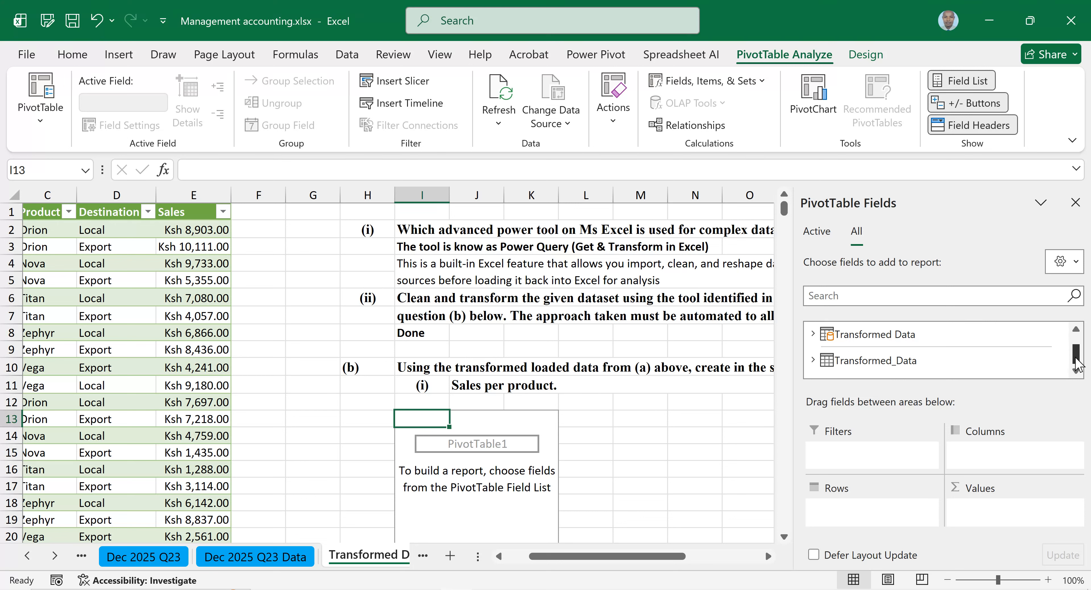
left_click_drag(1077, 364, 1075, 339)
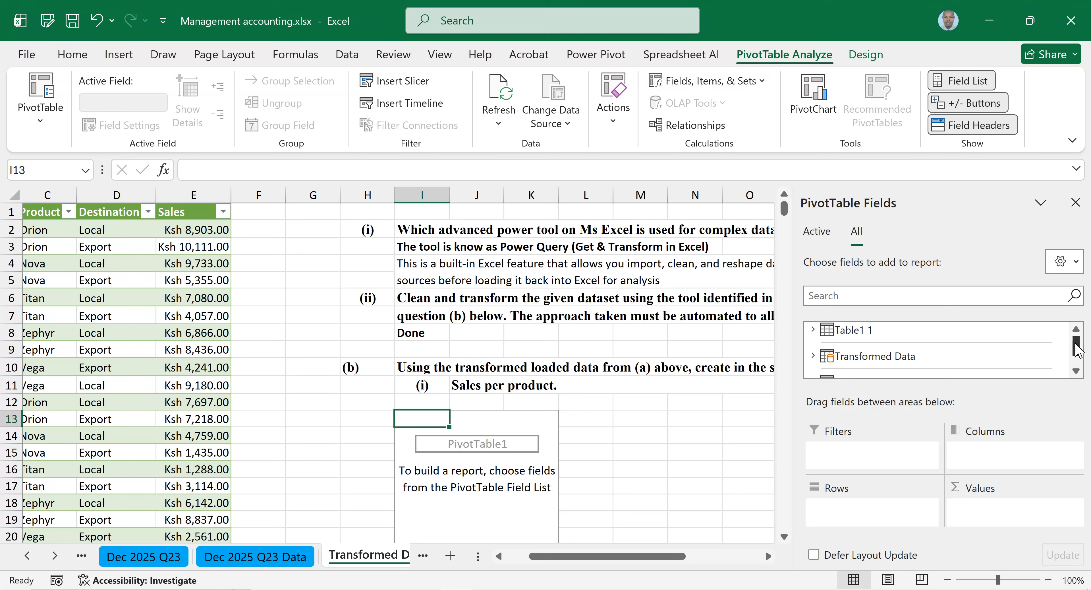
left_click(862, 357)
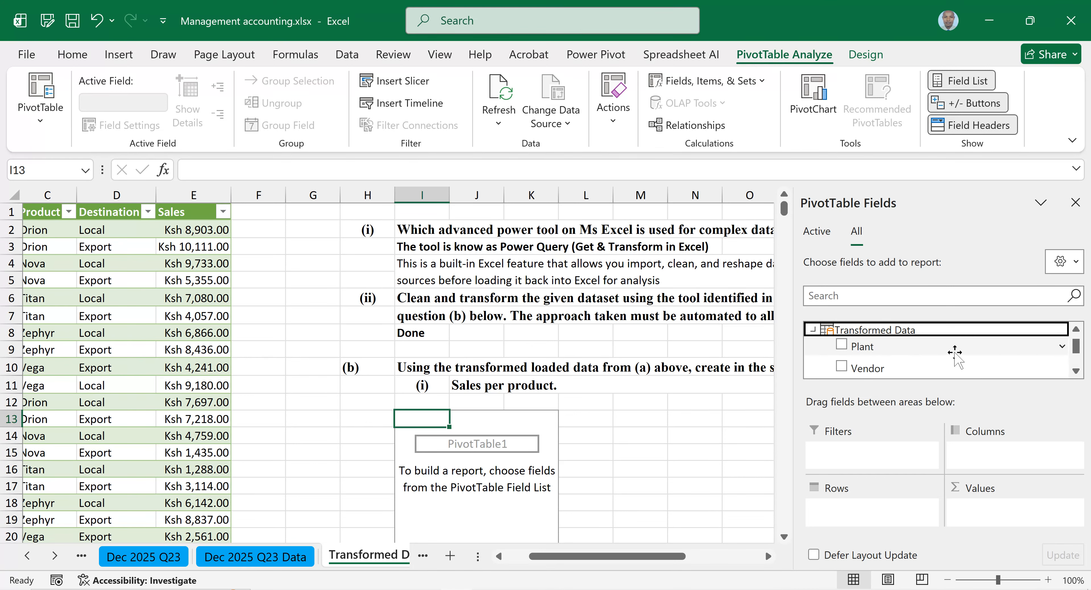
scroll(955, 357, "up", 1)
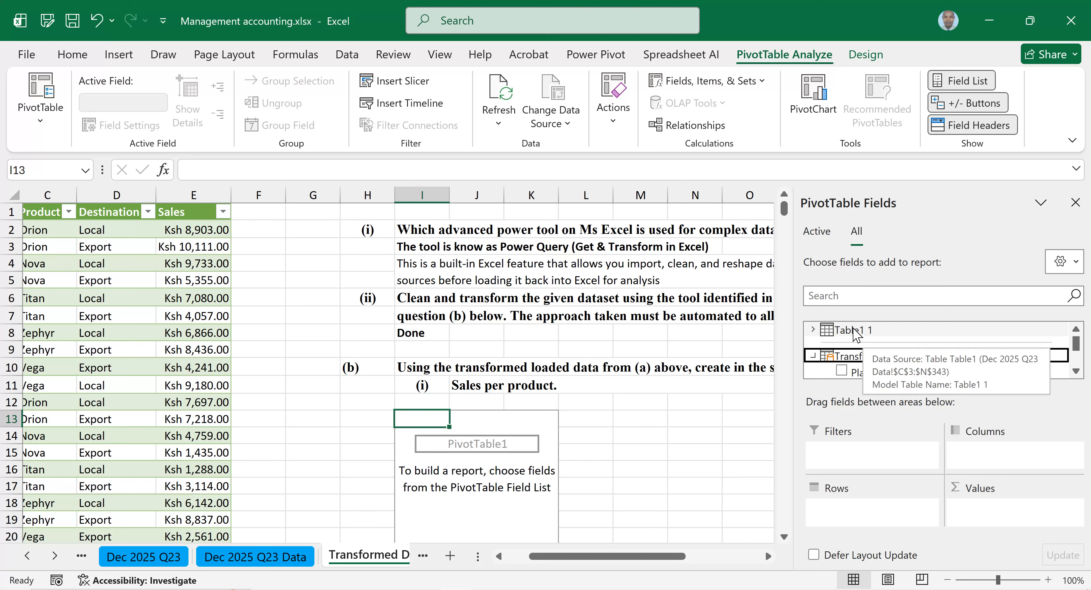
scroll(880, 337, "down", 1)
scroll(904, 343, "up", 1)
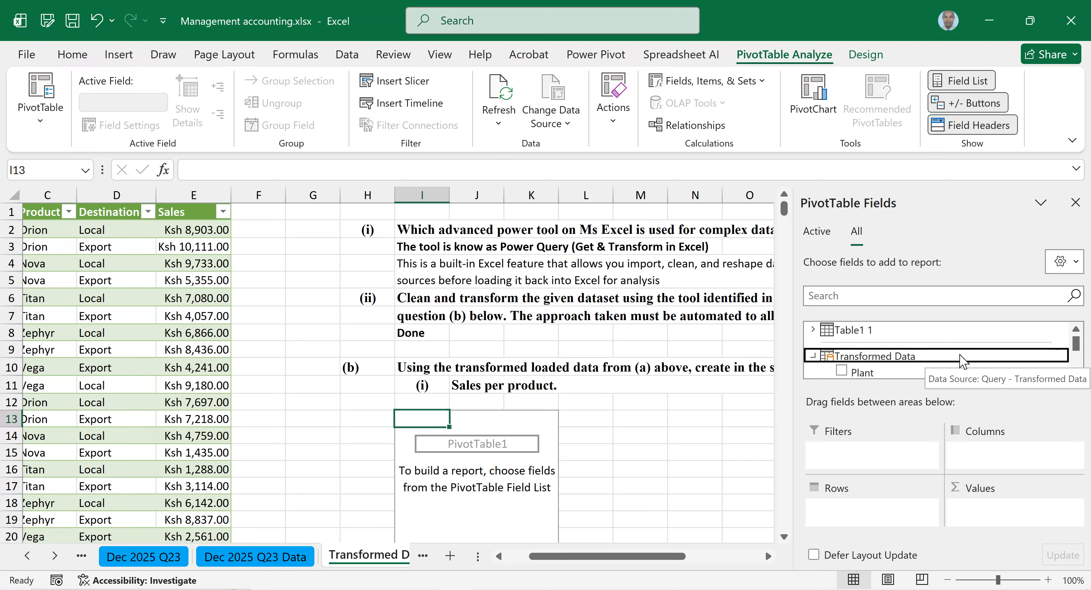
left_click_drag(1074, 346, 1075, 353)
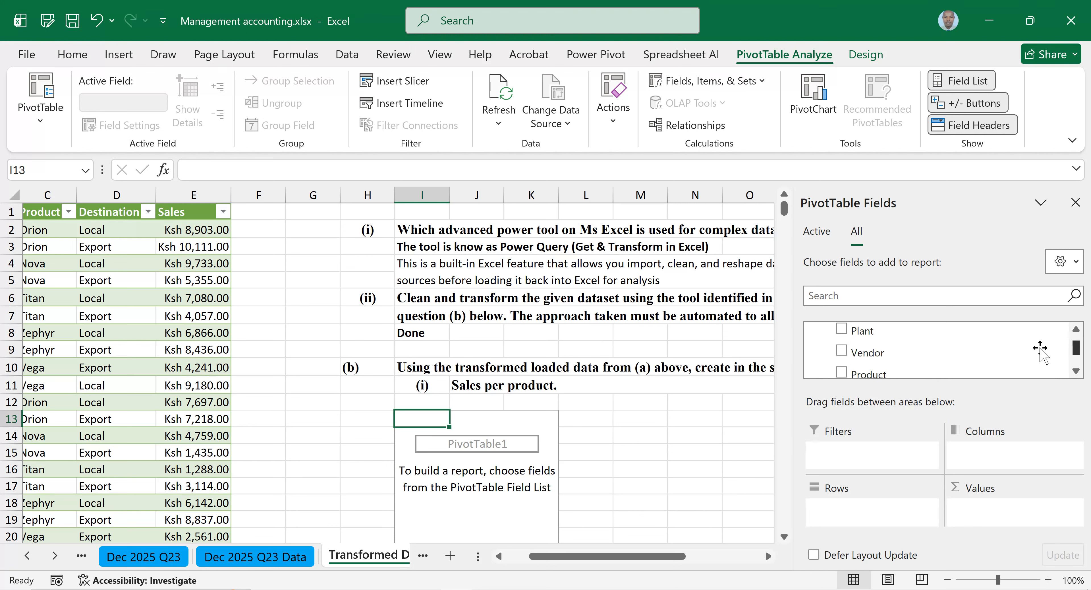
left_click(841, 373)
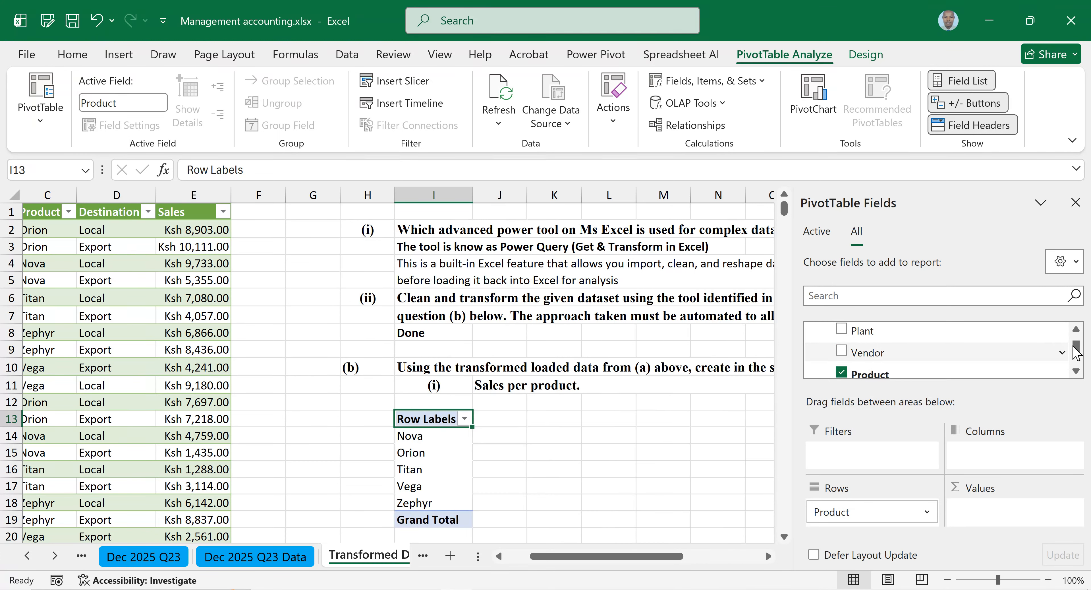
left_click_drag(1075, 349, 1075, 360)
left_click_drag(944, 360, 1002, 514)
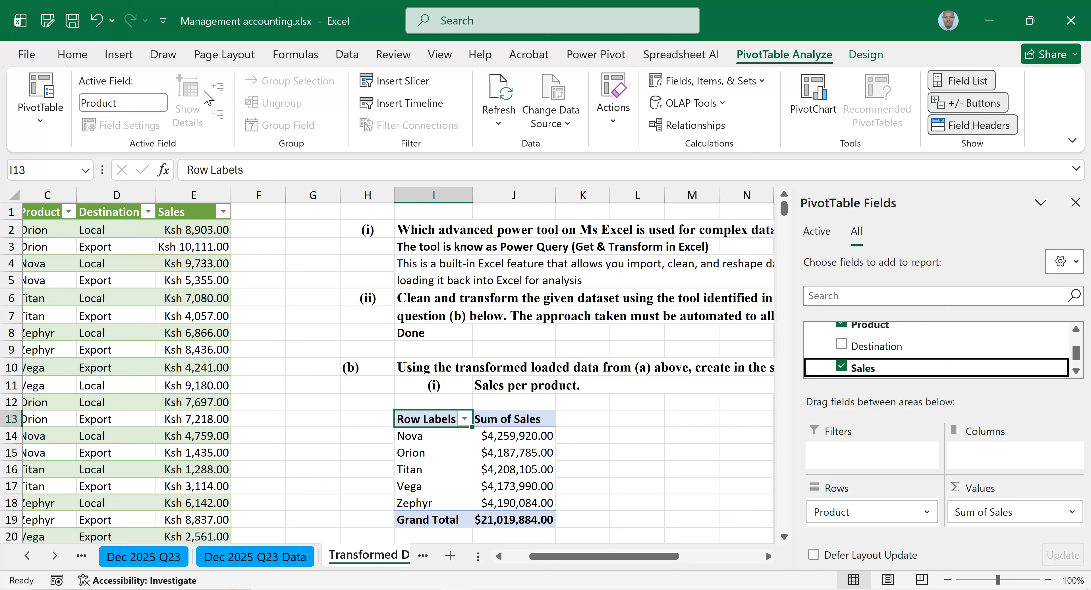
Step: Undo the field additions and the insertion of the Data Model PivotTable
left_click(97, 19)
left_click(97, 19)
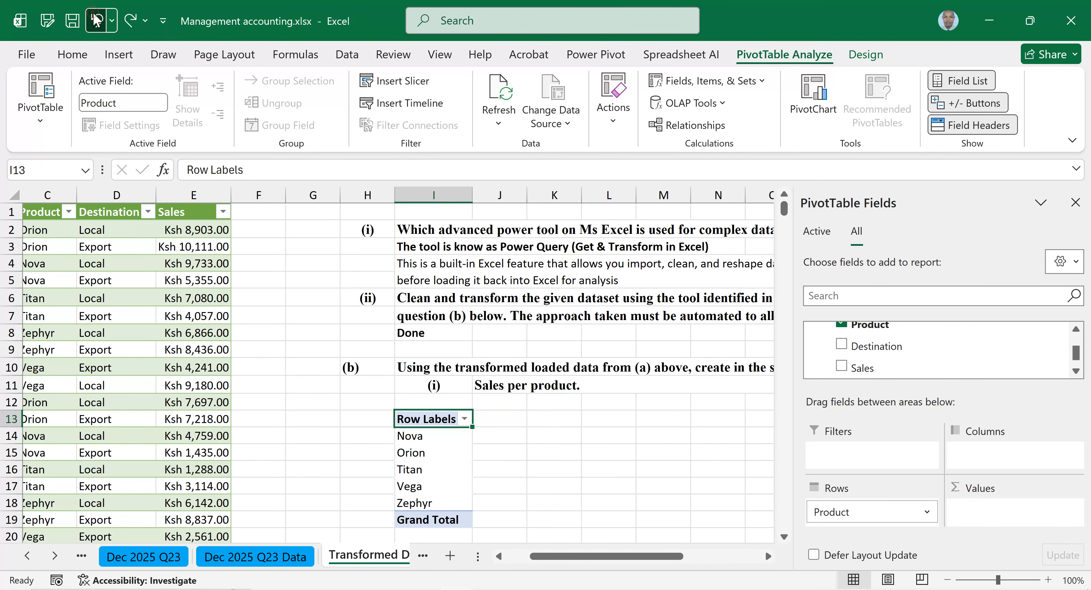
left_click(97, 19)
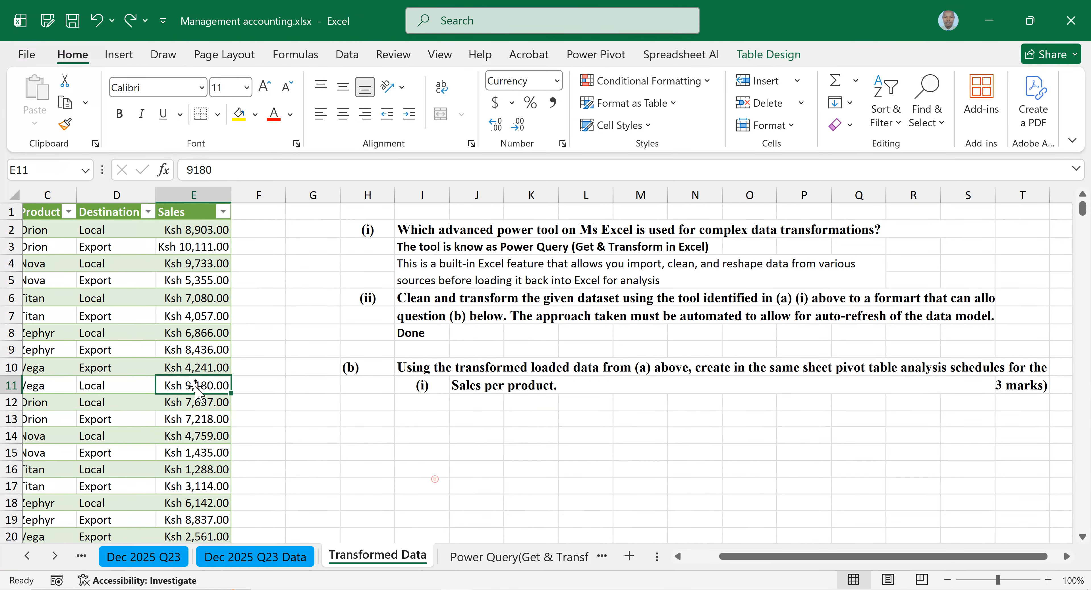
Step: Insert a PivotTable from the Transformed_Data table at J13 of the existing Transformed Data sheet
left_click(118, 54)
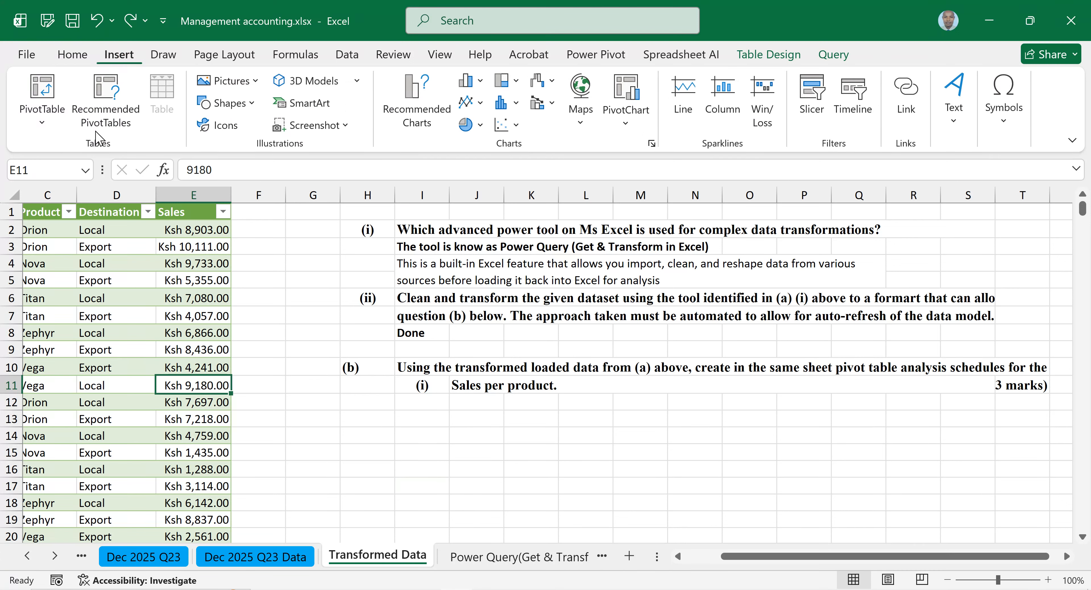
left_click(44, 124)
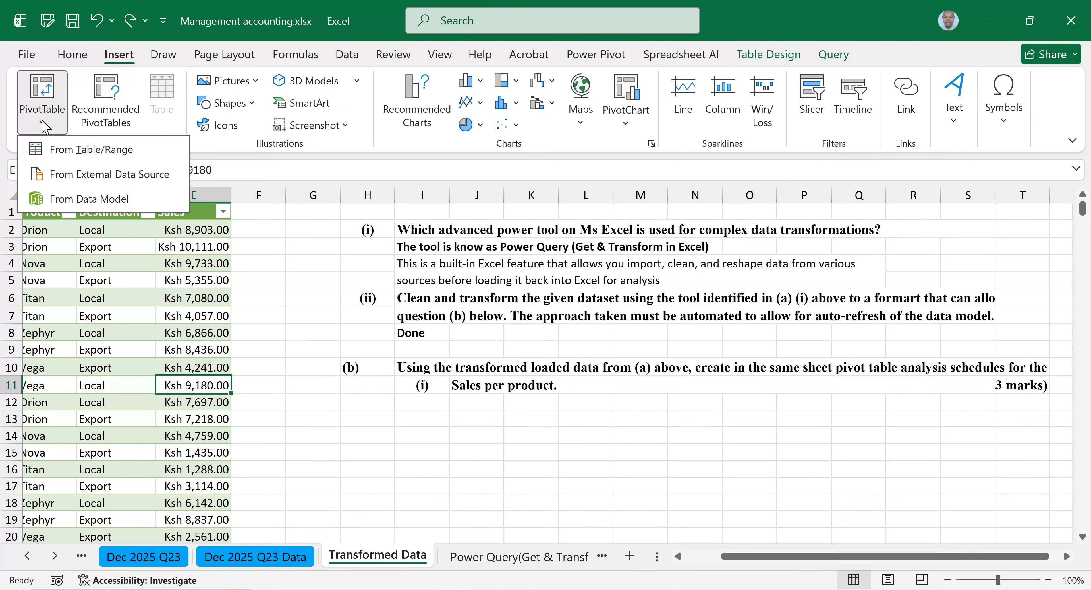
left_click(86, 156)
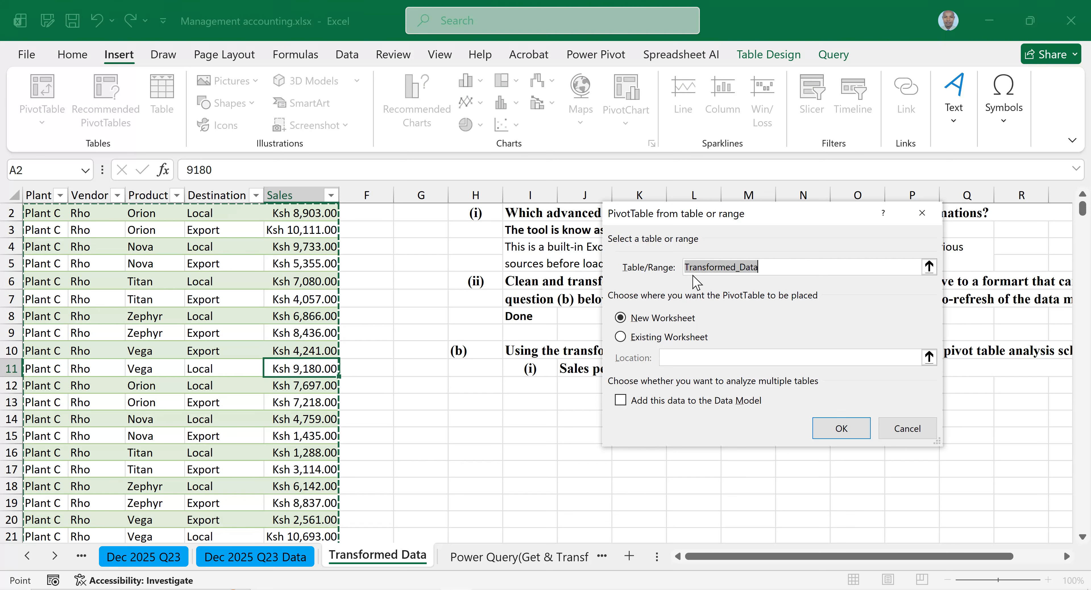
left_click(622, 337)
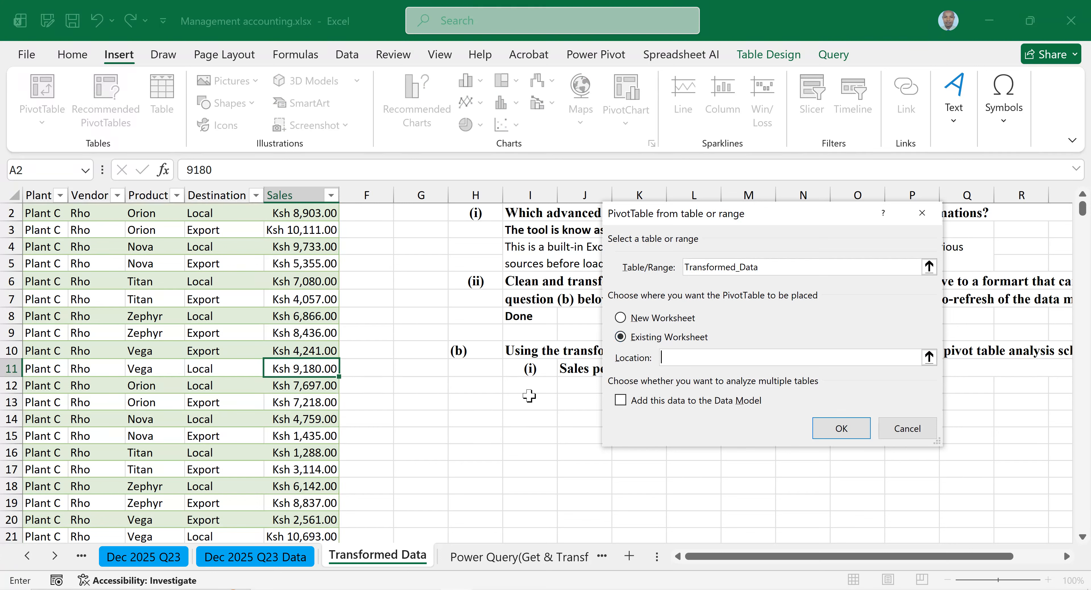
left_click(570, 402)
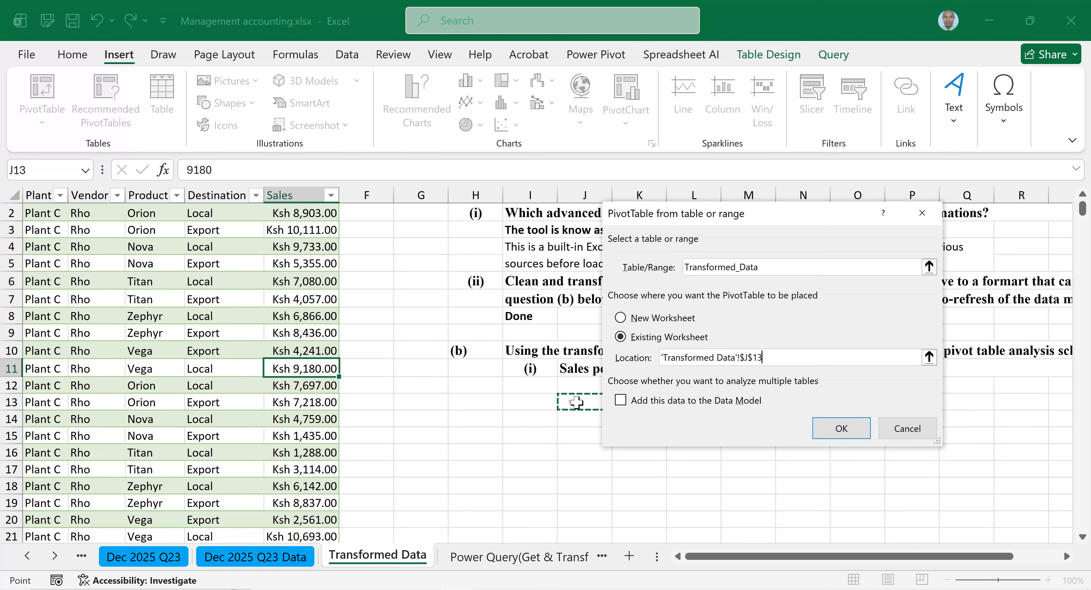
left_click(827, 438)
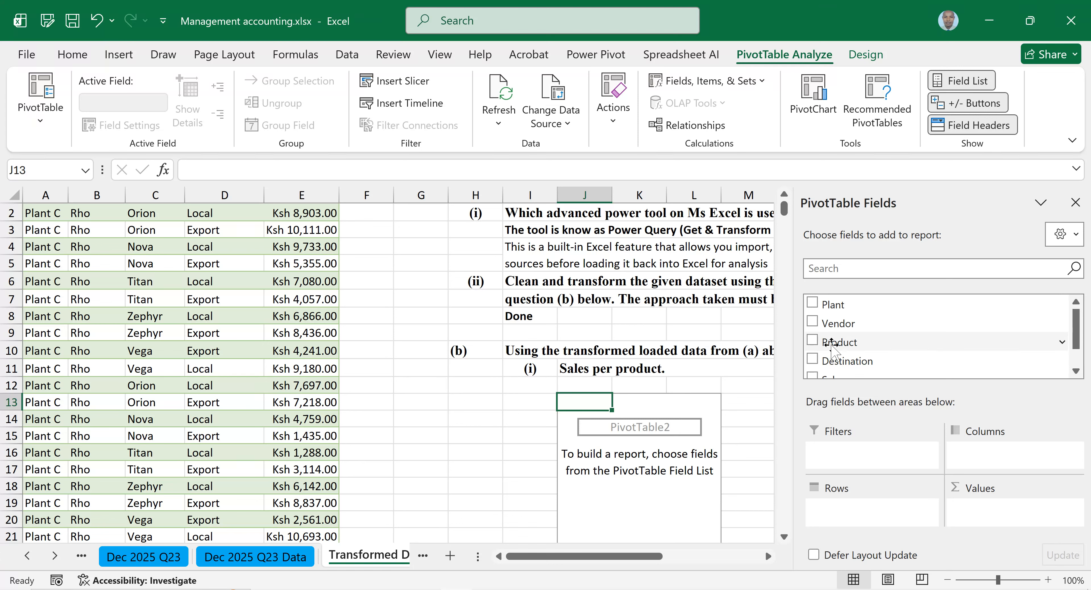
Step: Put Product in the rows and the sum of Sales in the values of the J13 pivot, and close the field list
left_click_drag(833, 342, 858, 516)
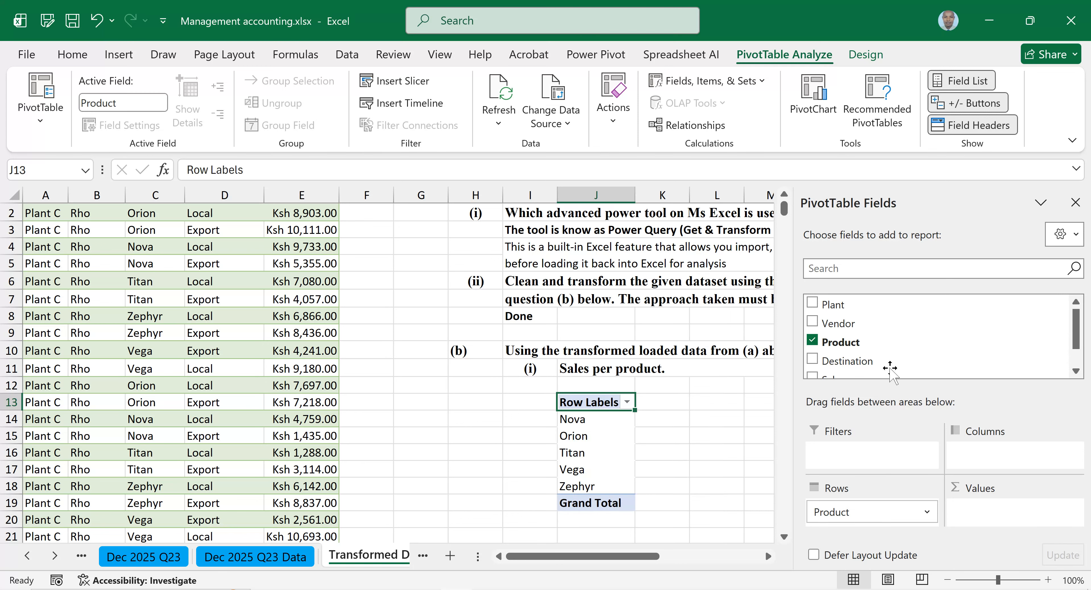
scroll(847, 358, "down", 1)
left_click_drag(852, 350, 982, 508)
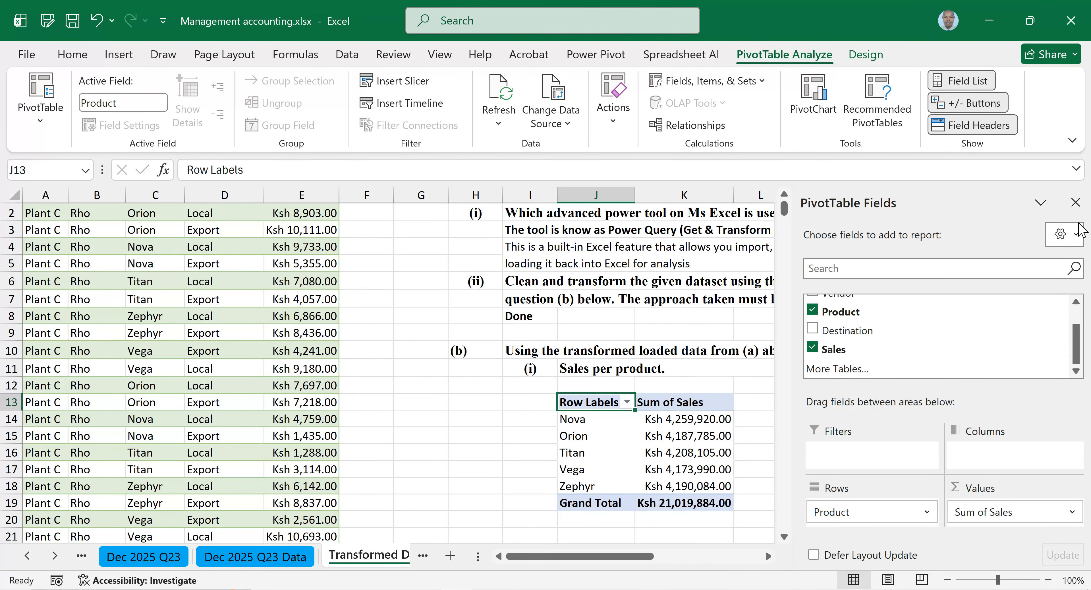
left_click(1075, 202)
scroll(760, 449, "down", 1)
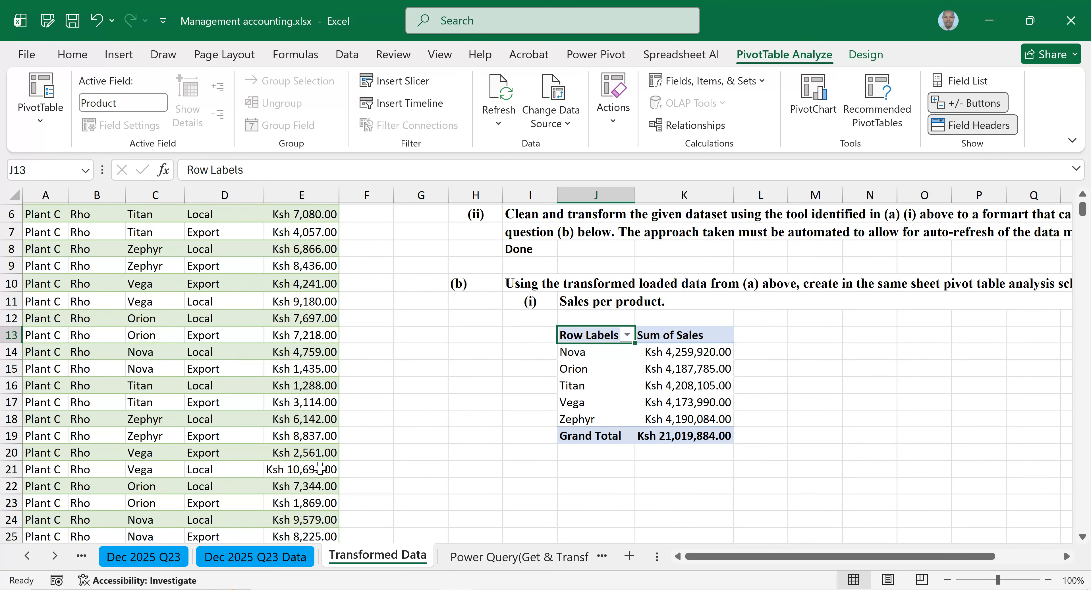
Step: Copy question (b)(ii) from the Dec 2025 Q23 sheet to I21 of the Transformed Data sheet and make it bold
left_click(153, 557)
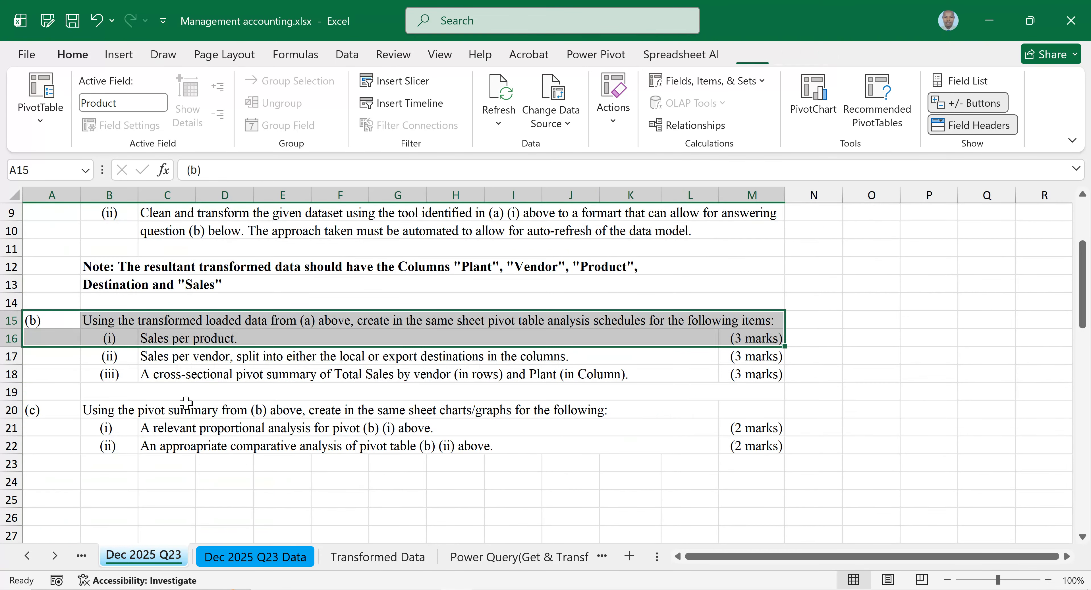
left_click_drag(121, 362, 760, 355)
key("ctrl+c")
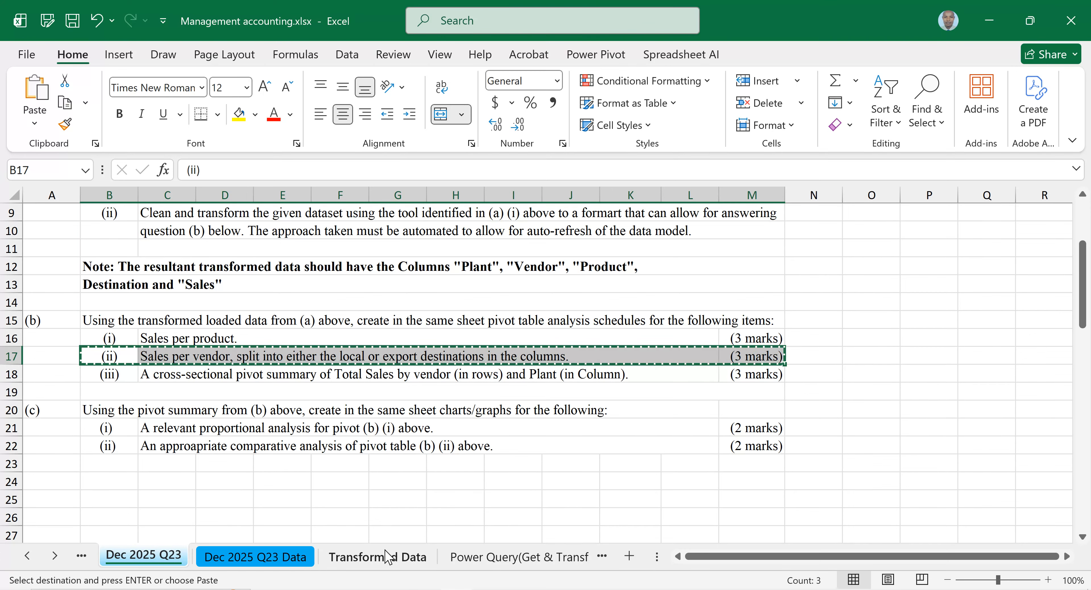
left_click(384, 557)
scroll(583, 424, "down", 1)
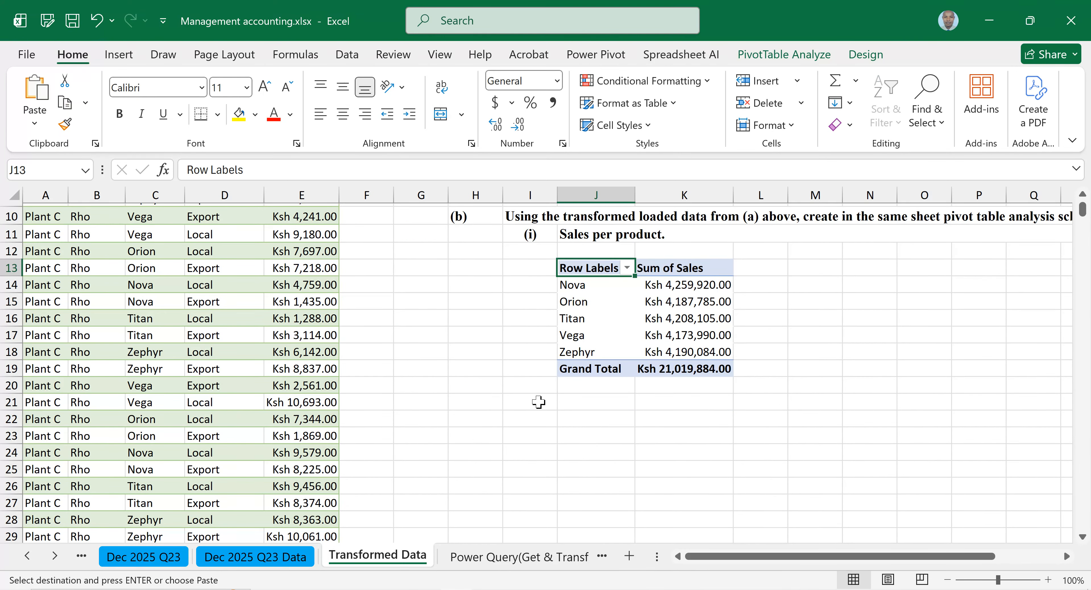
left_click(531, 402)
key("ctrl+v")
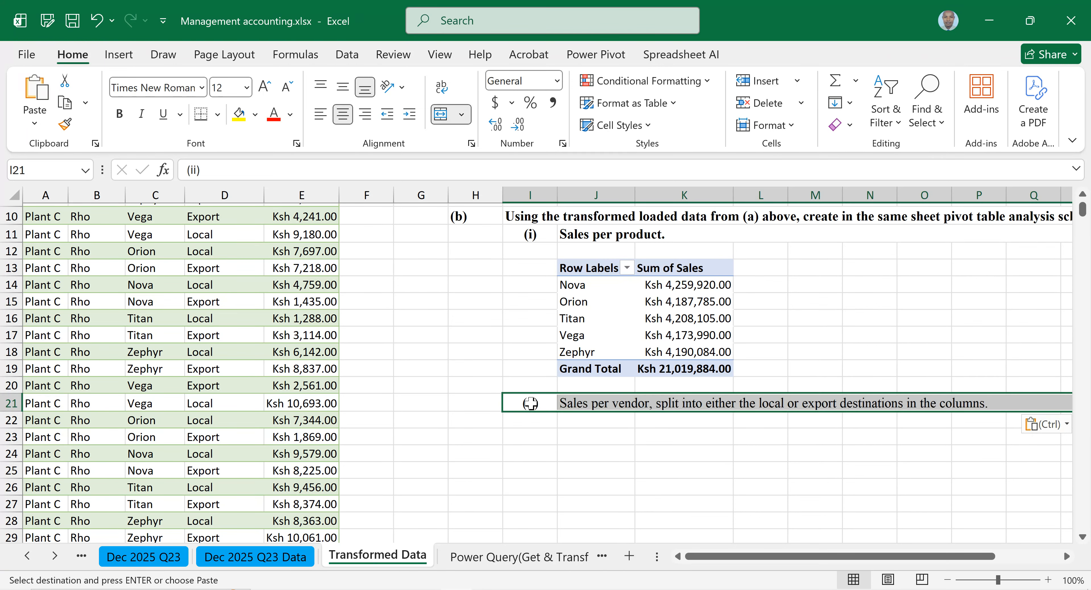
key("ctrl+b")
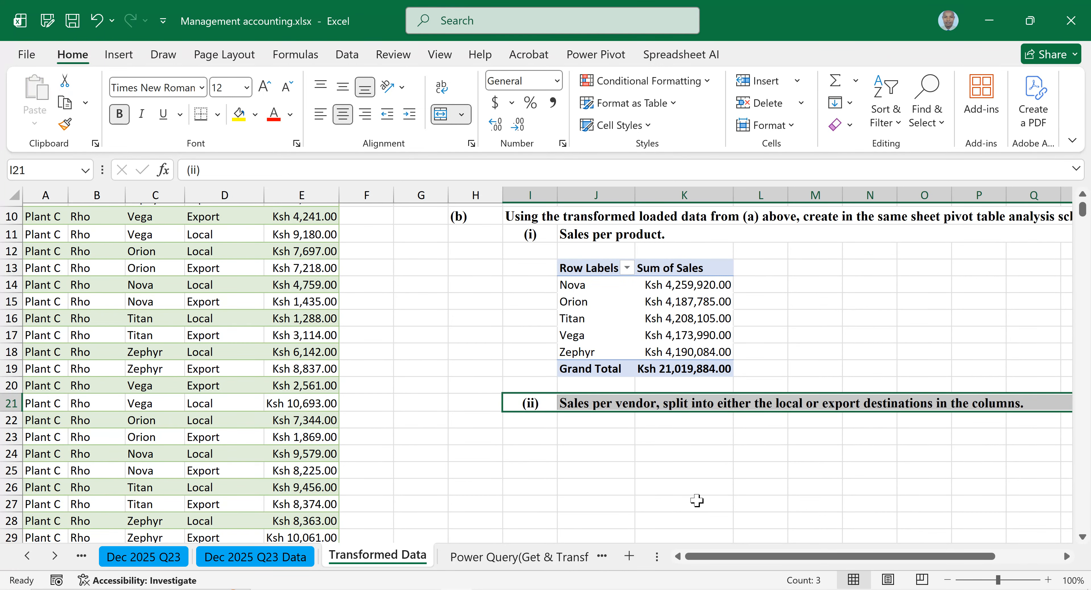
scroll(701, 478, "down", 1)
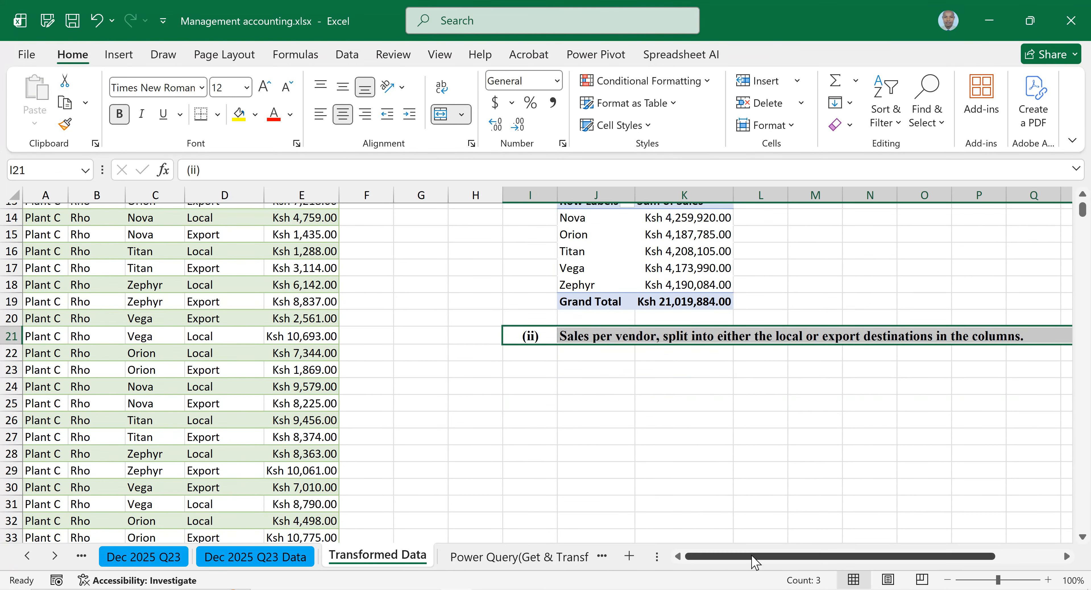
left_click_drag(772, 564, 787, 557)
left_click(146, 383)
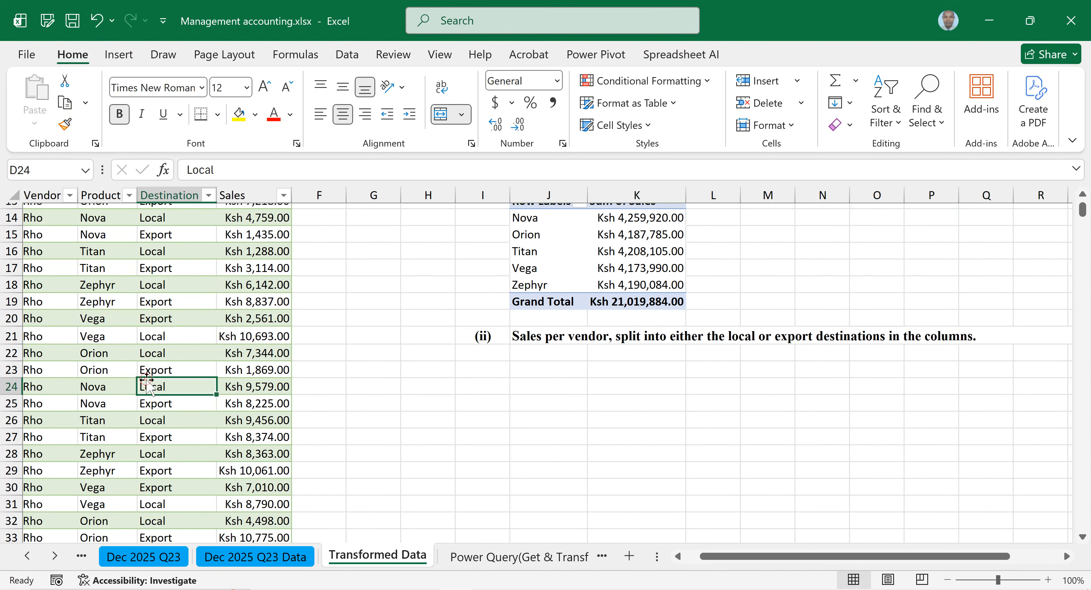
left_click(120, 55)
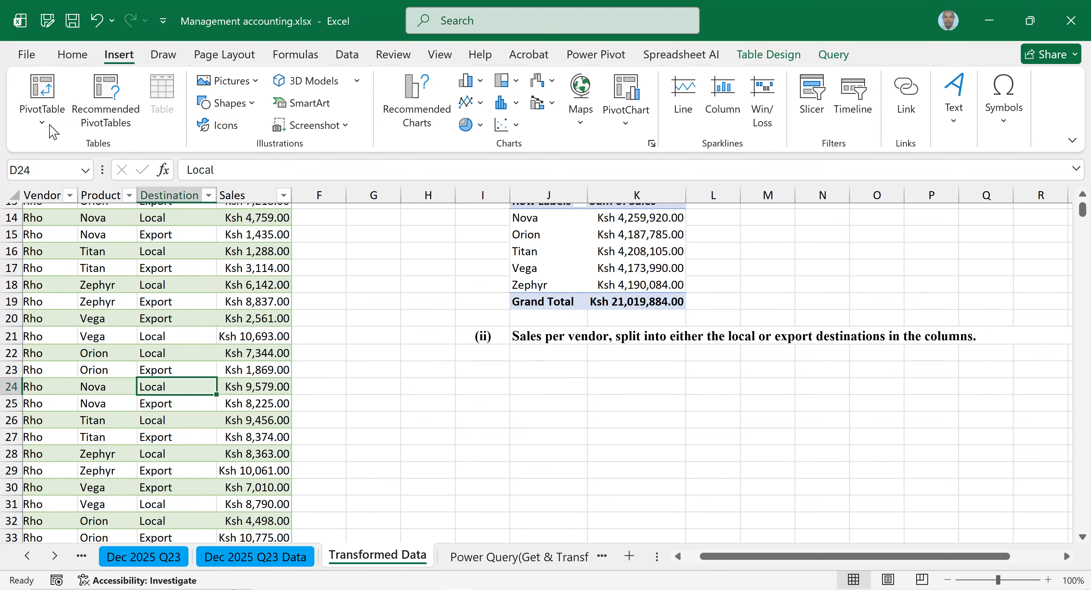
left_click(42, 99)
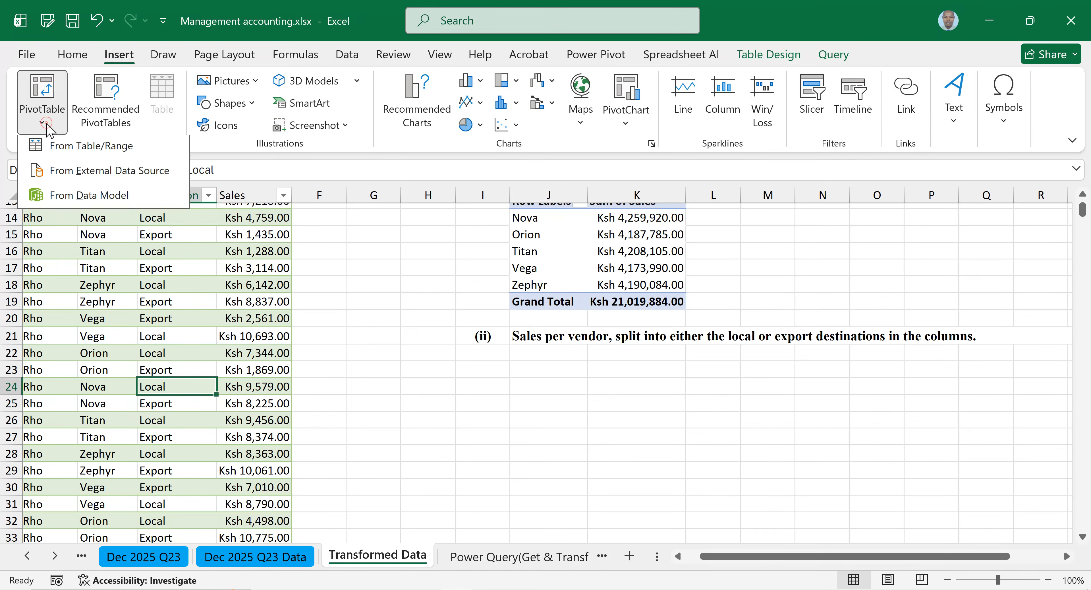
left_click(117, 151)
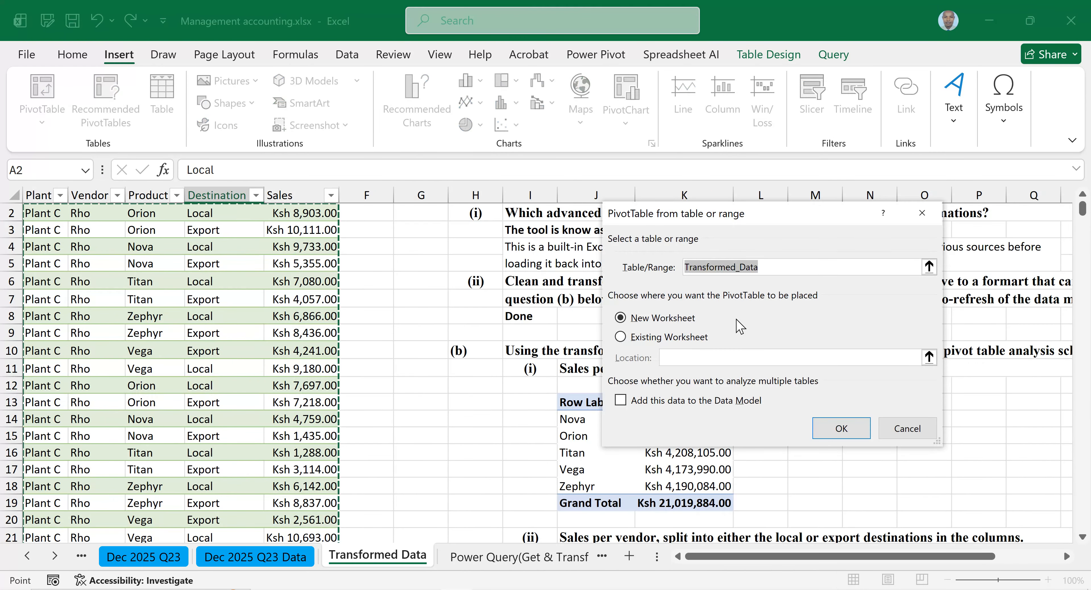
left_click(620, 337)
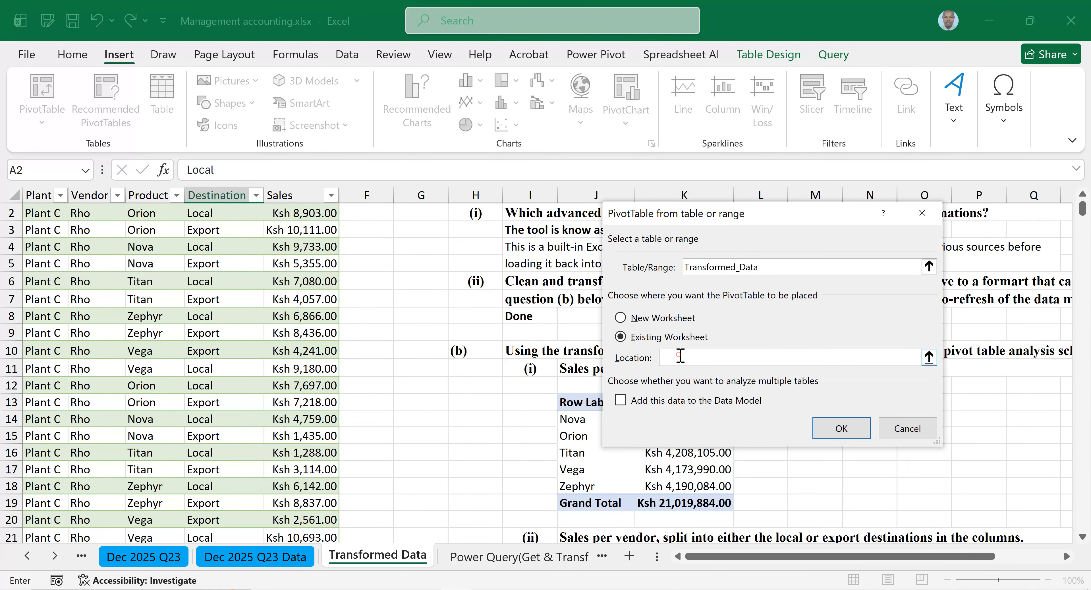
scroll(554, 487, "down", 1)
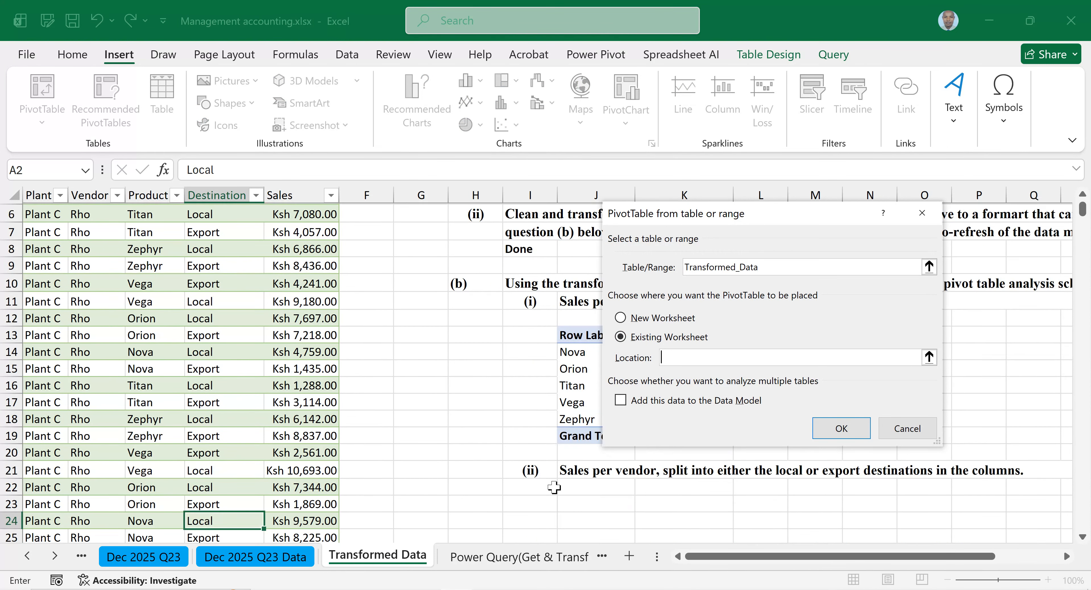
scroll(569, 498, "down", 2)
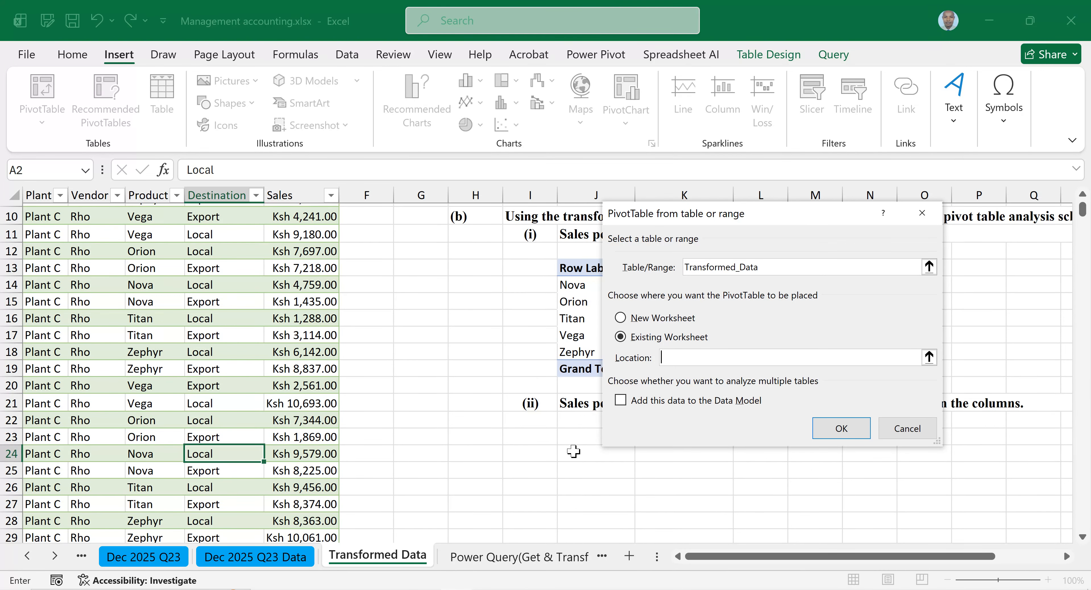
left_click(907, 428)
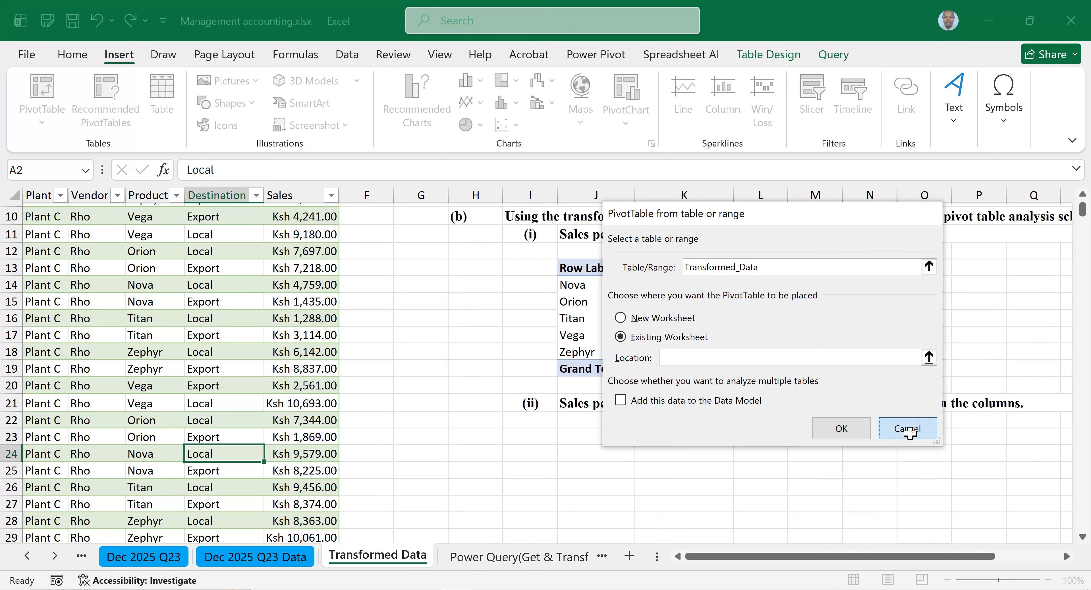
Step: Move the part (ii) question line from row 21 down to I26
left_click(560, 426)
left_click_drag(538, 406, 818, 406)
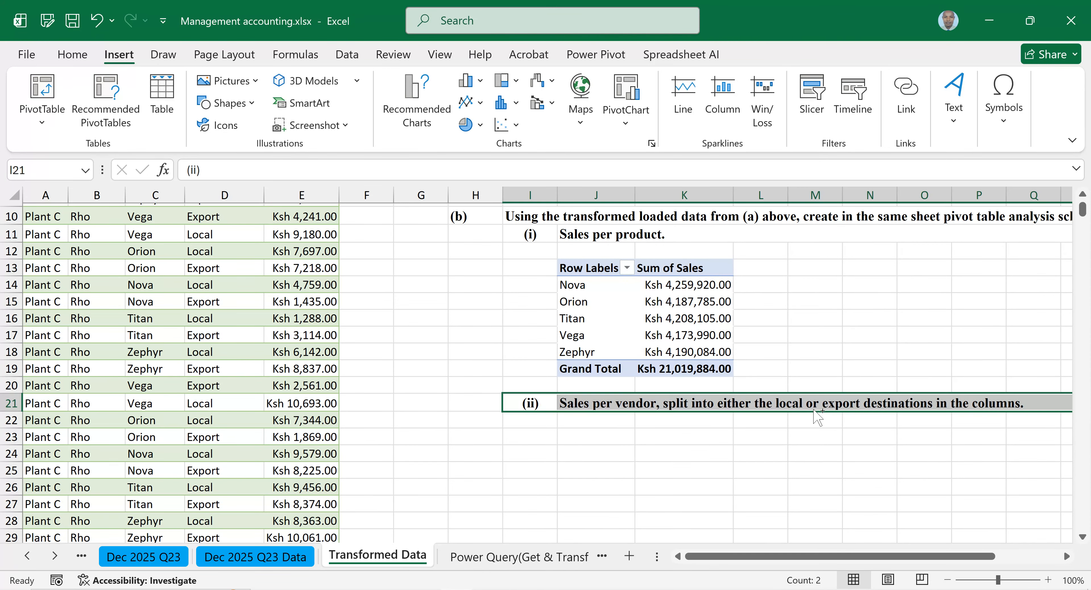
key("ctrl+c")
left_click(522, 491)
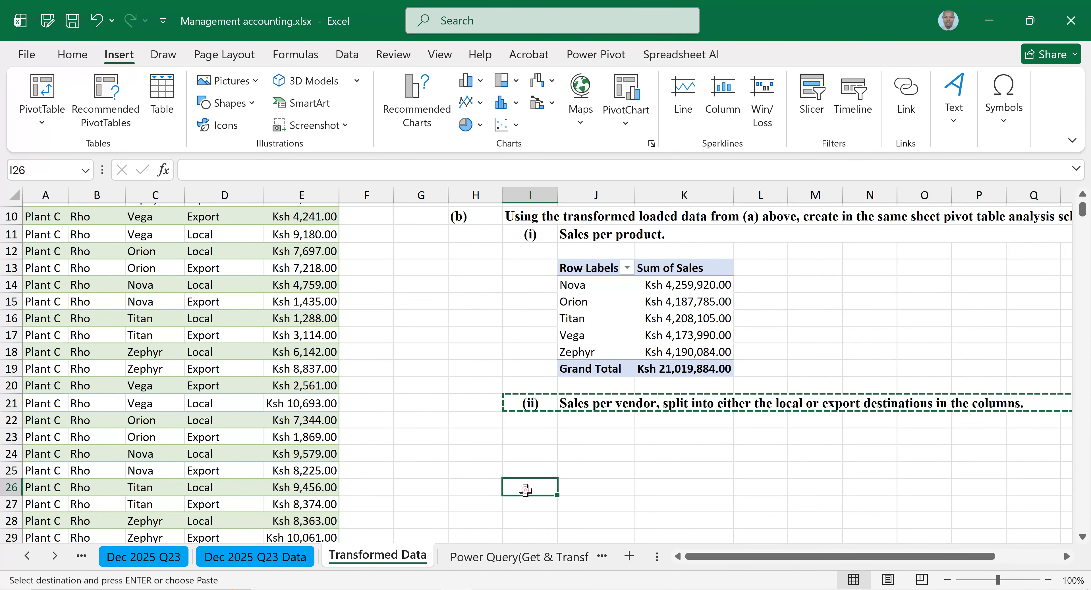
key("Return")
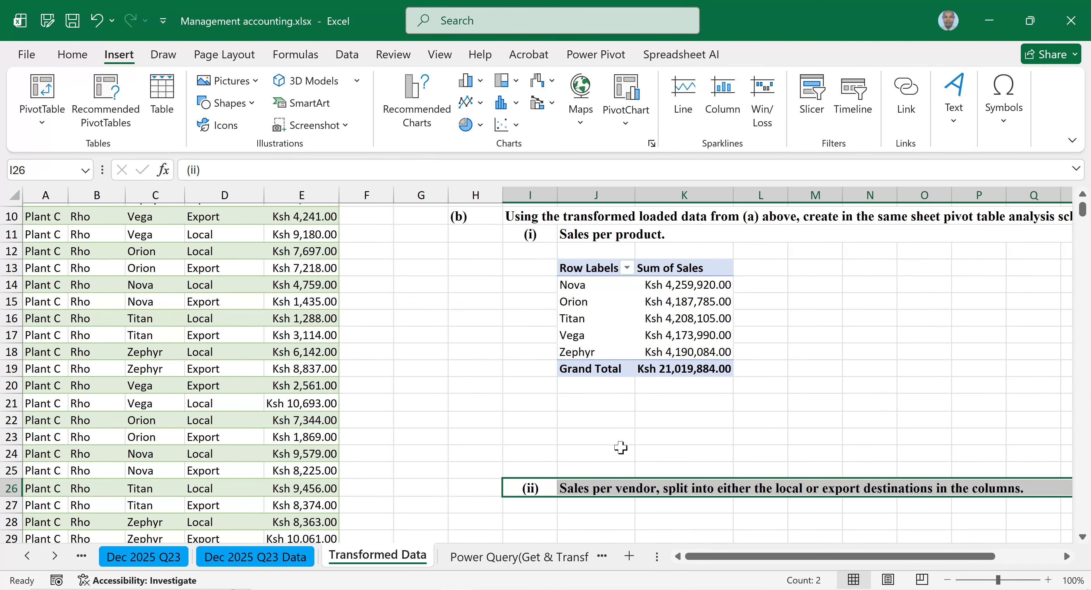
Step: Move the part (ii) question line from row 26 back up to I21
scroll(678, 394, "down", 1)
scroll(792, 345, "up", 3)
scroll(838, 373, "down", 4)
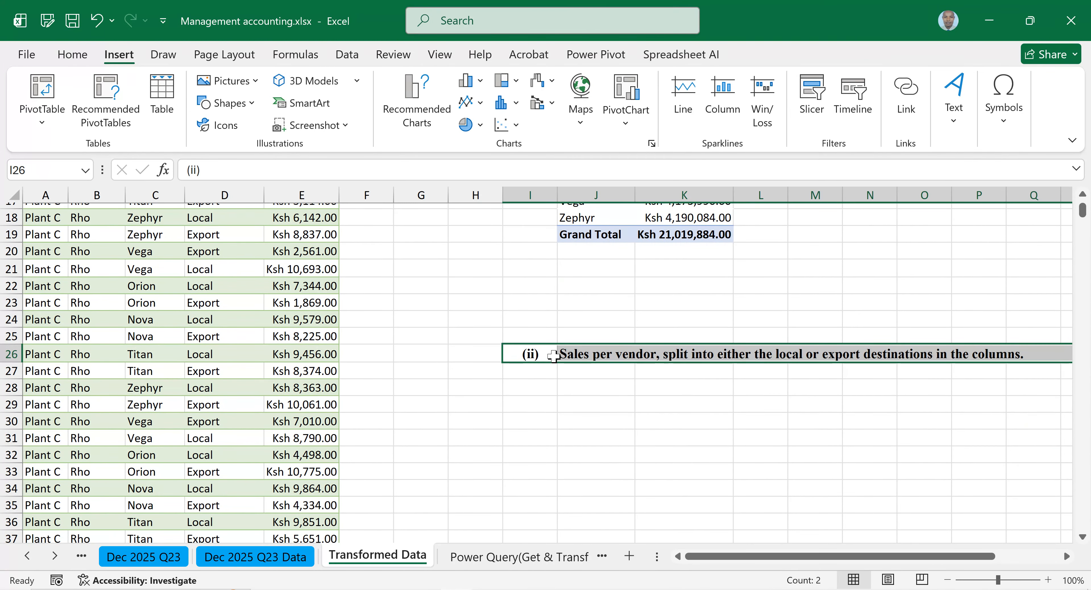
key("ctrl+x")
left_click(539, 270)
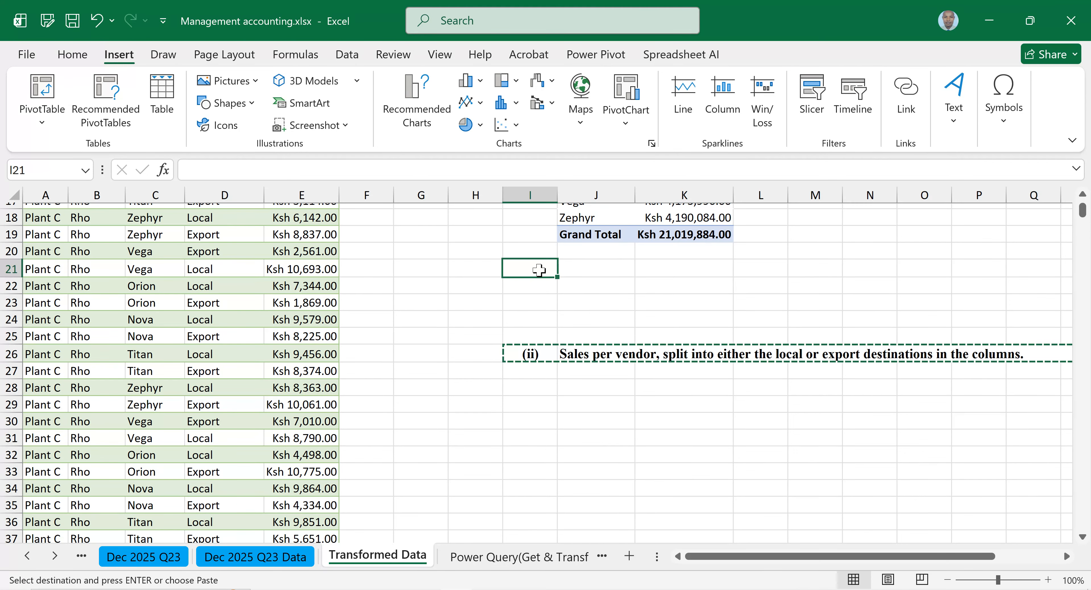
key("ctrl+v")
scroll(595, 387, "up", 2)
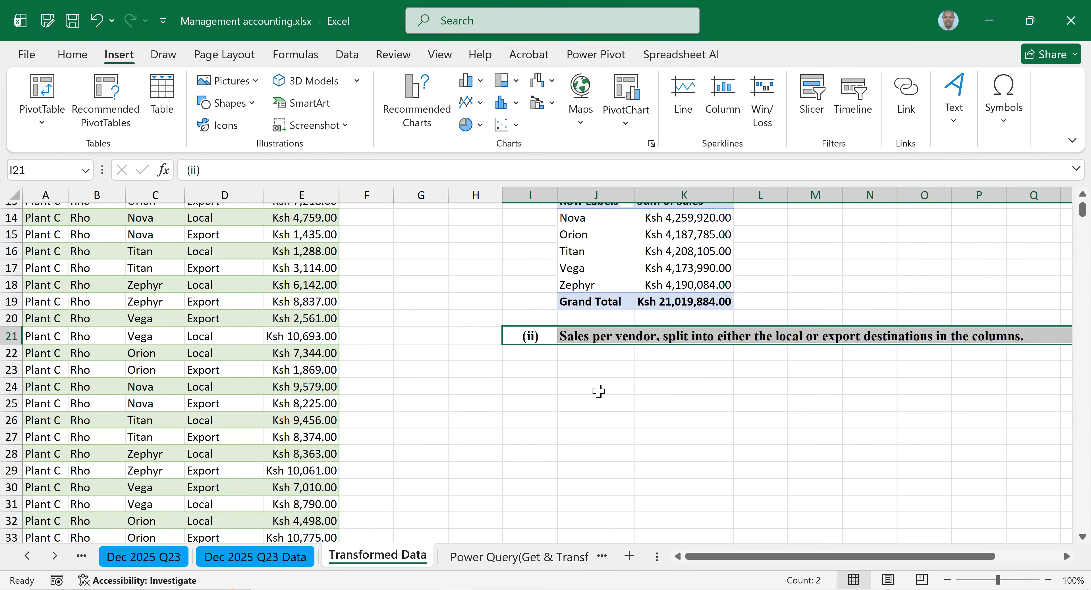
Step: Insert a PivotTable from the Transformed_Data table at J23 of the existing Transformed Data sheet
left_click(178, 348)
left_click(43, 122)
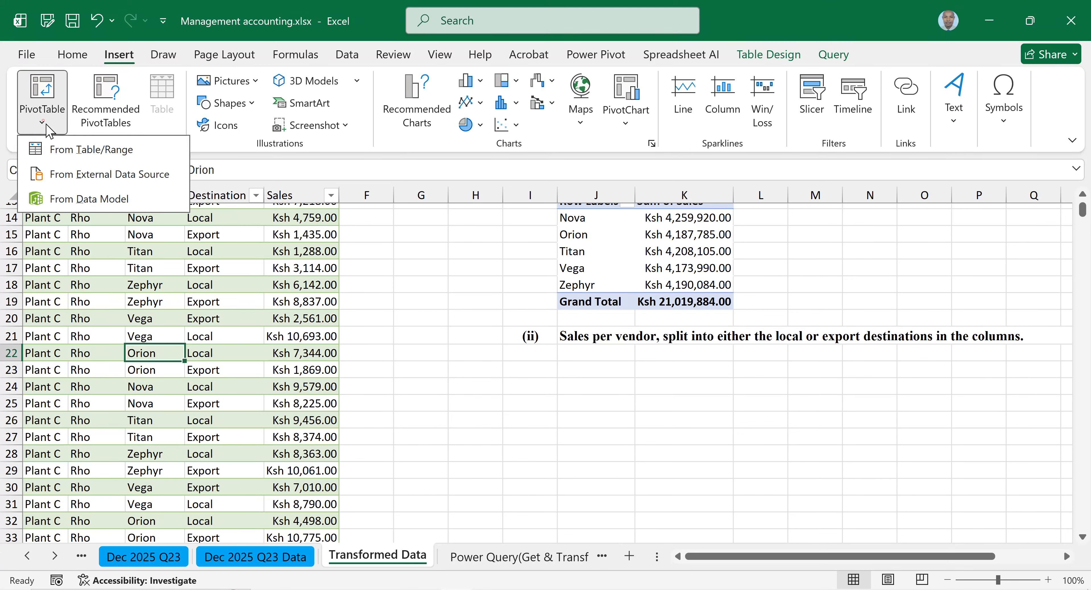
left_click(71, 153)
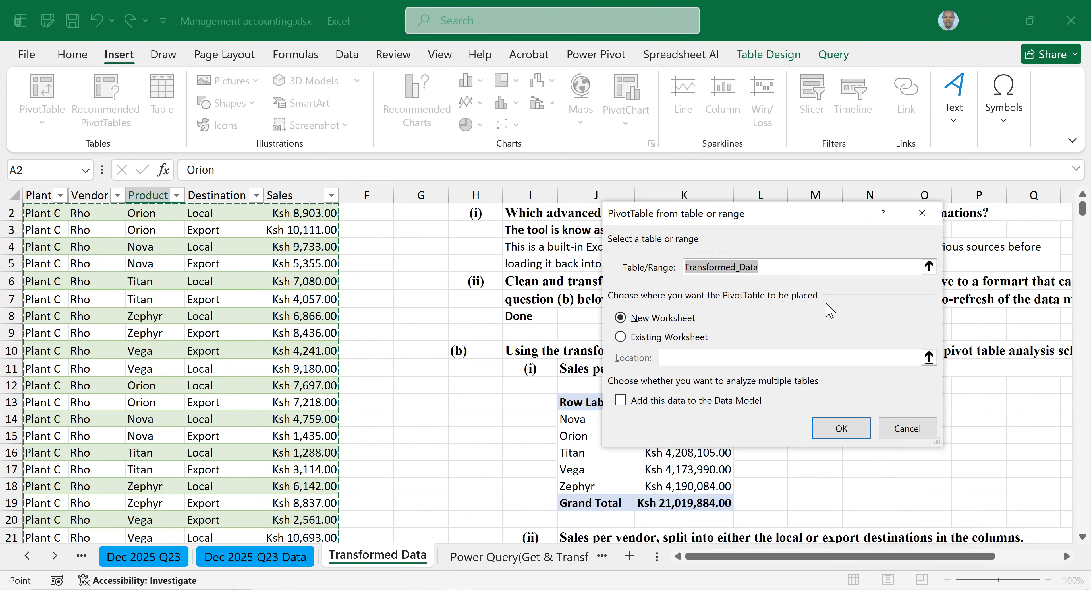
left_click(629, 336)
scroll(565, 483, "down", 1)
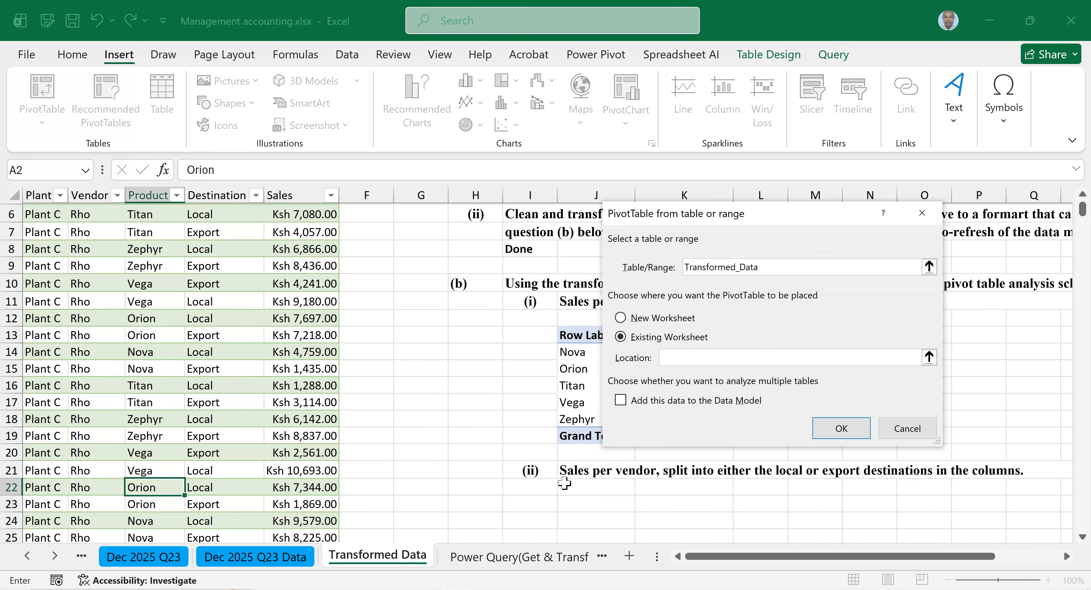
left_click(568, 501)
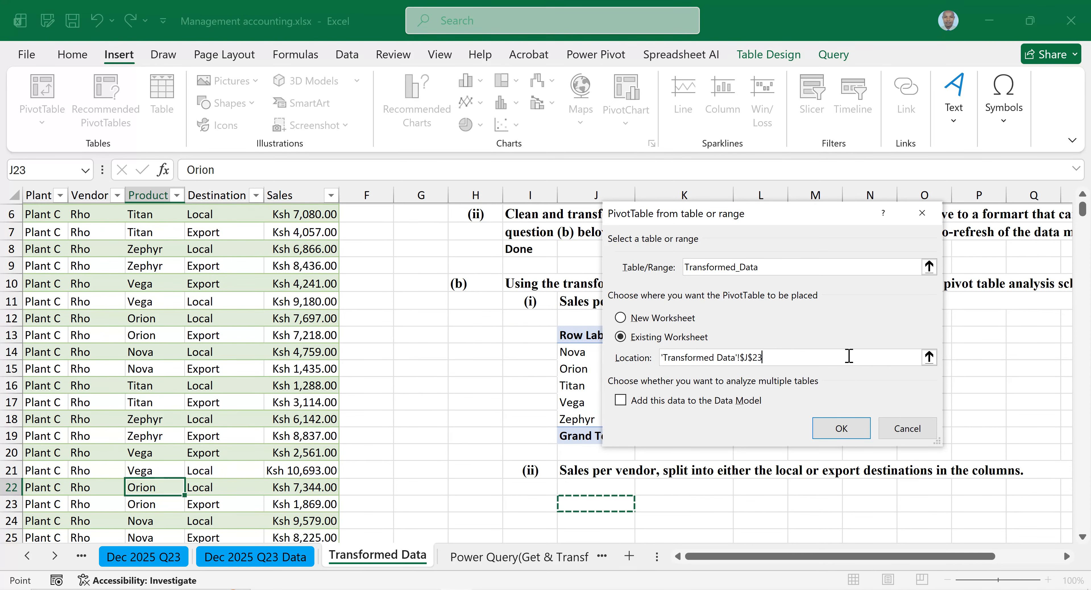
left_click(841, 428)
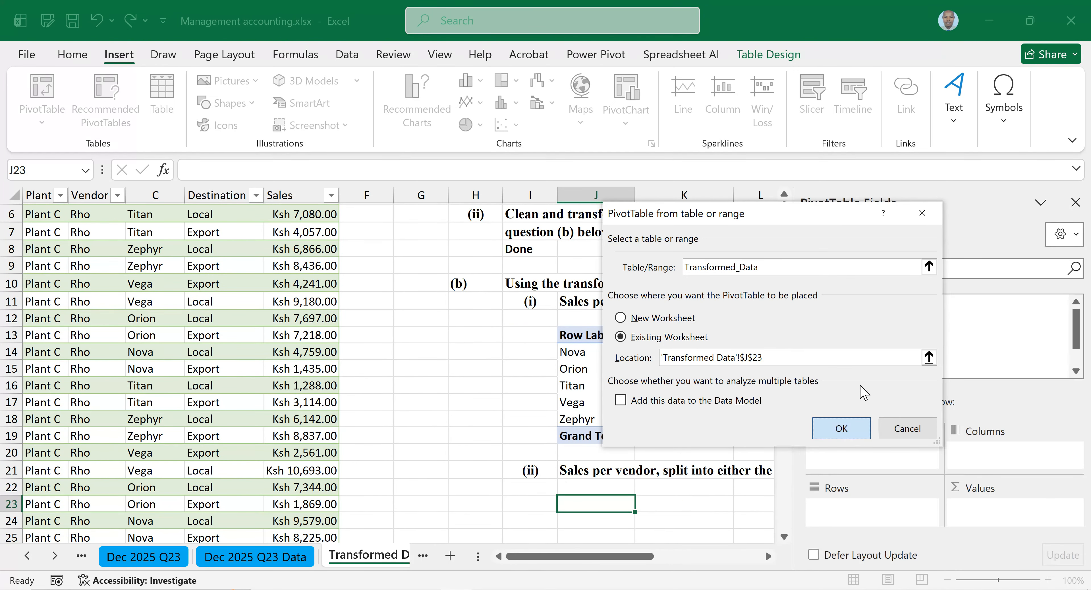
Step: Put Vendor in the rows and the sum of Sales in the values of the J23 pivot
scroll(685, 379, "down", 1)
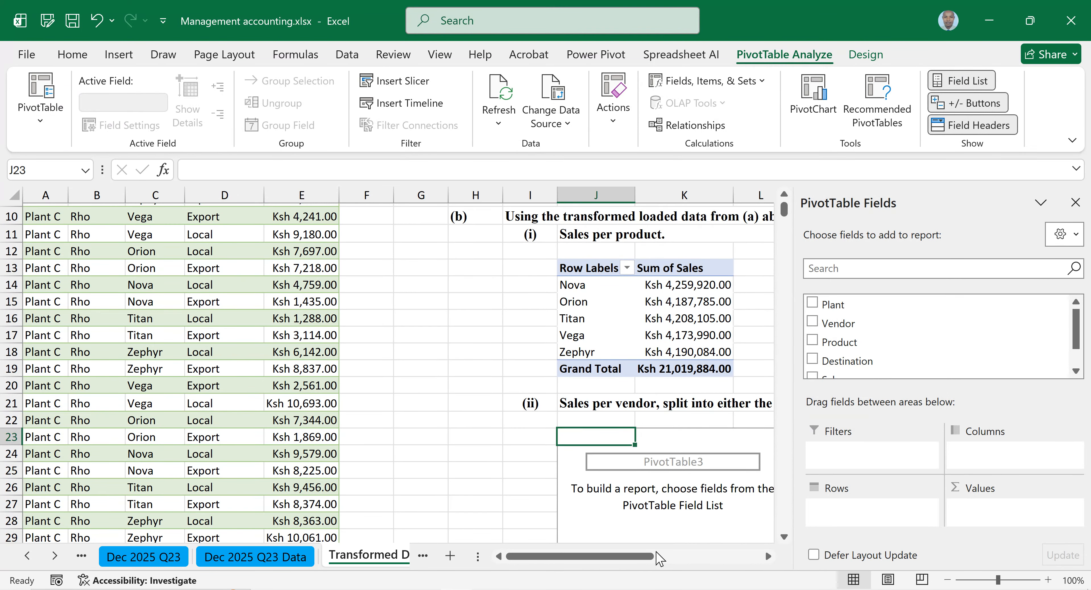
left_click_drag(656, 552, 690, 549)
scroll(593, 396, "down", 1)
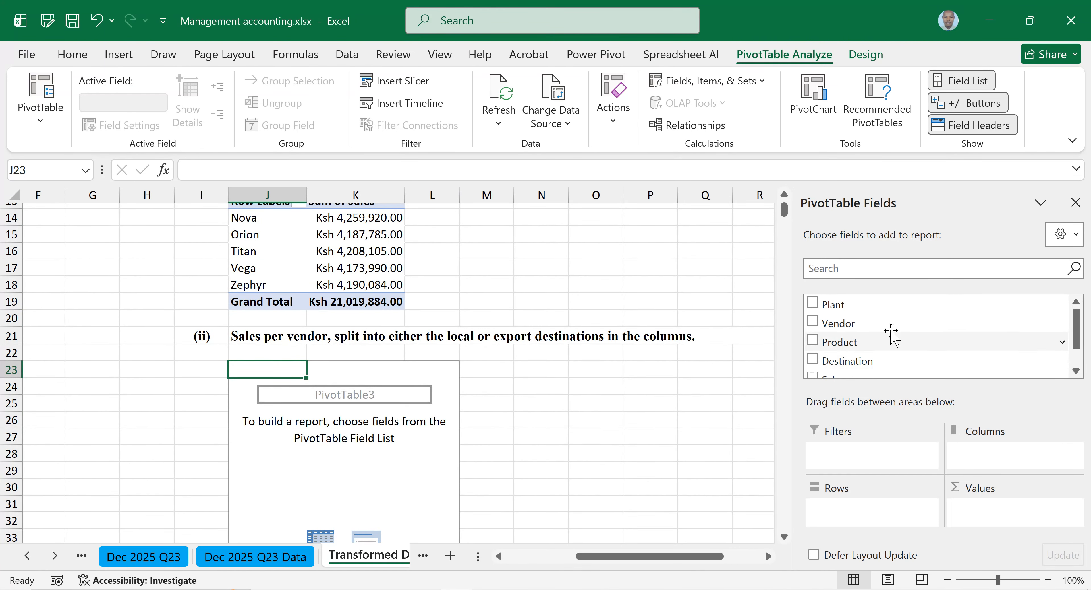
left_click_drag(1075, 319, 1077, 318)
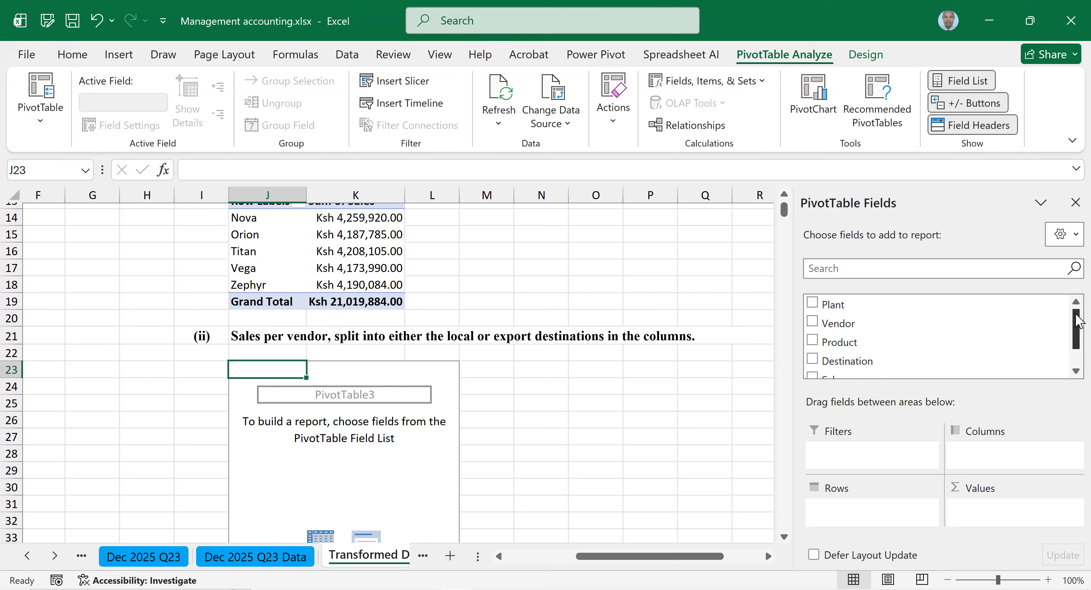
left_click_drag(854, 325, 857, 511)
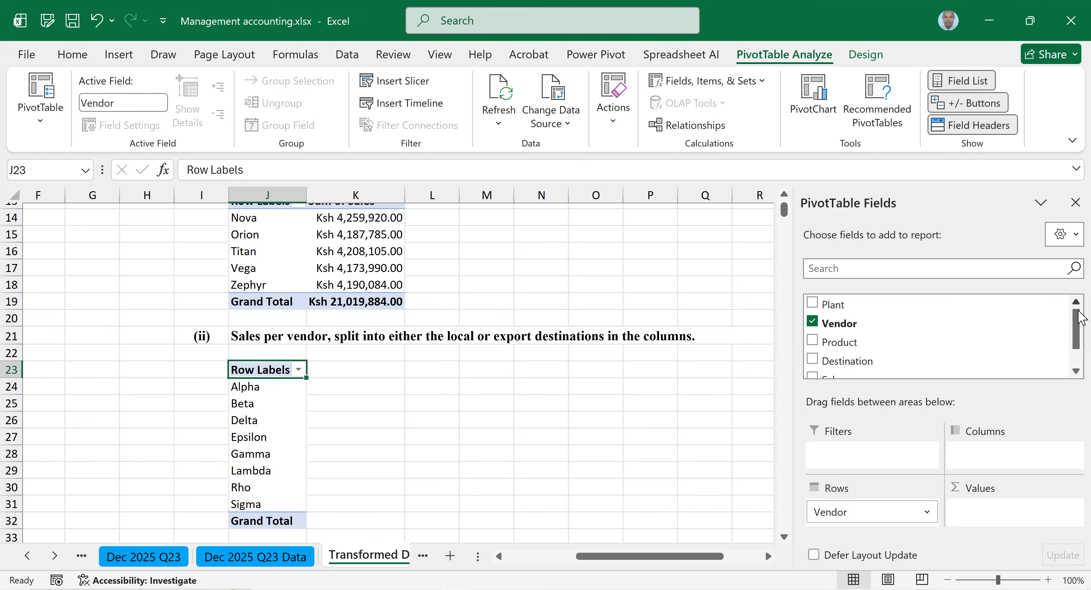
left_click_drag(1076, 323, 1076, 332)
left_click_drag(841, 364, 999, 514)
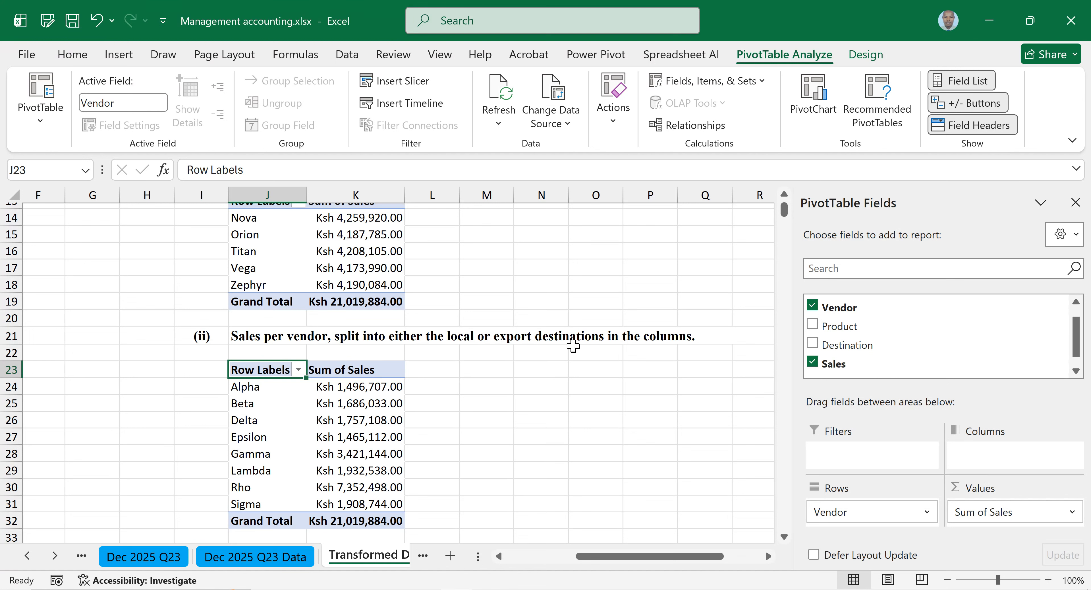
Step: Put Destination in the columns of the J23 pivot and close the field list
left_click_drag(1078, 347, 1089, 365)
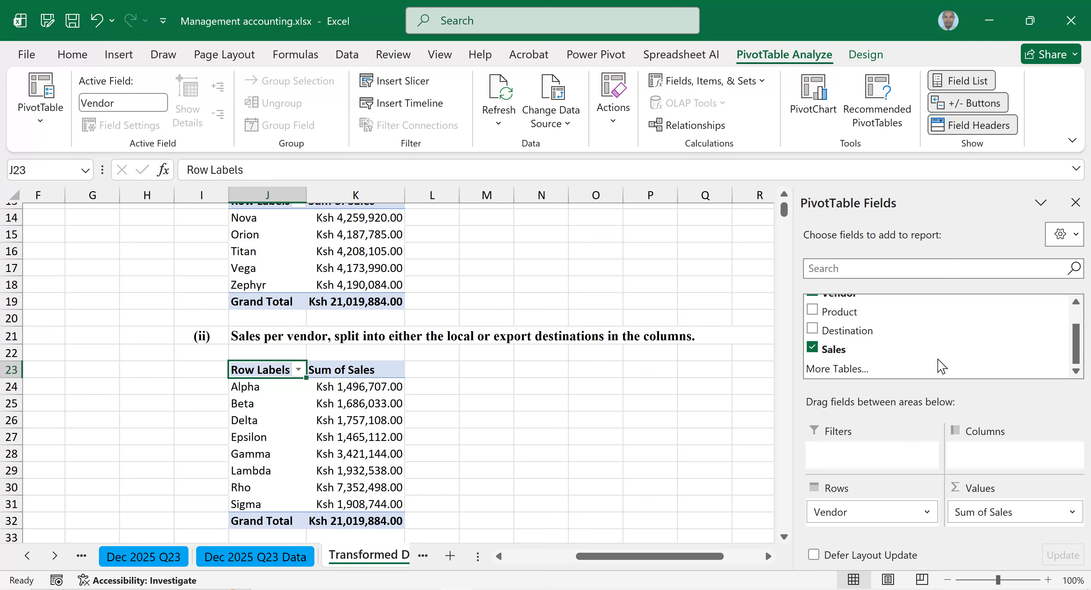
left_click(813, 330)
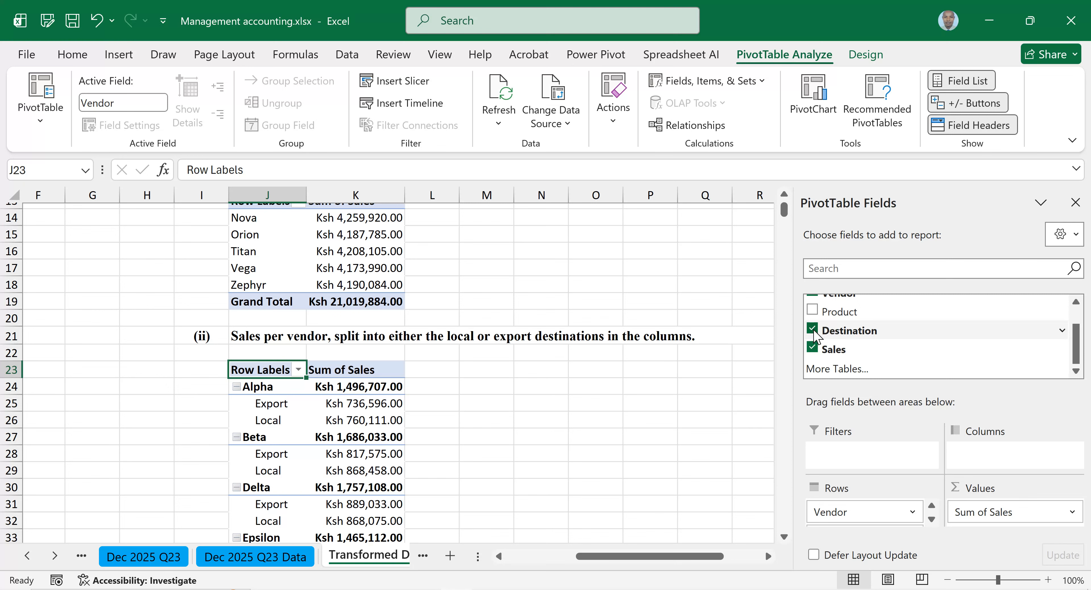
left_click(813, 330)
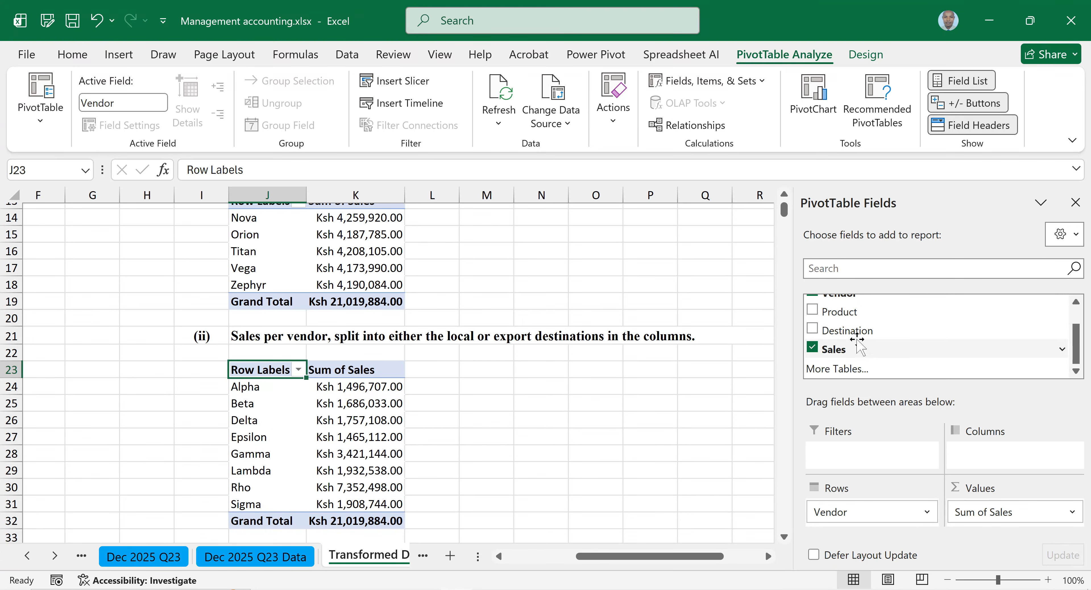
left_click_drag(860, 331, 993, 452)
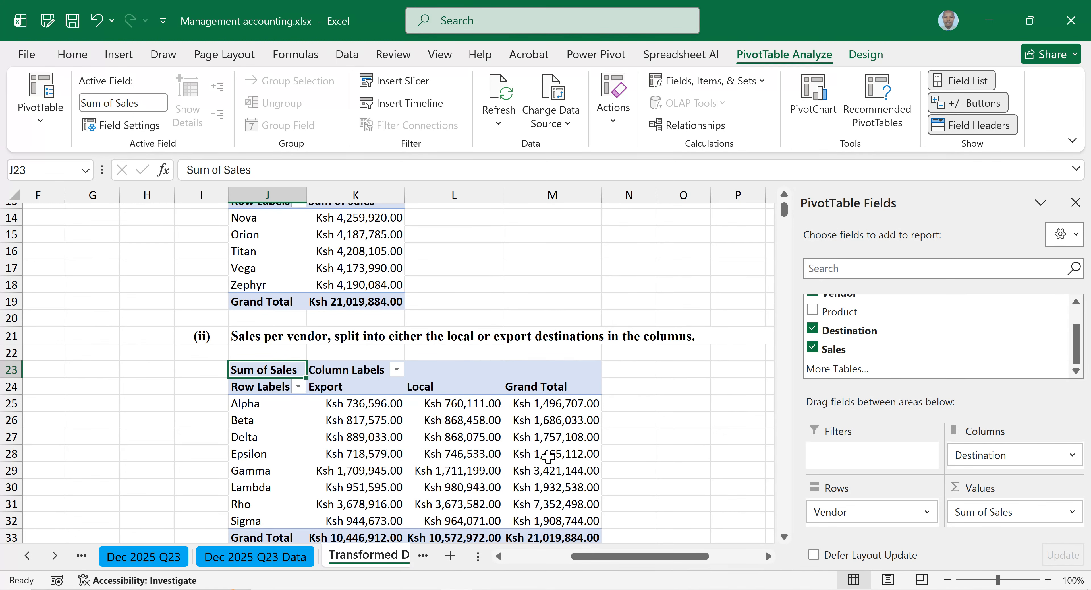
scroll(547, 455, "down", 1)
left_click(1076, 202)
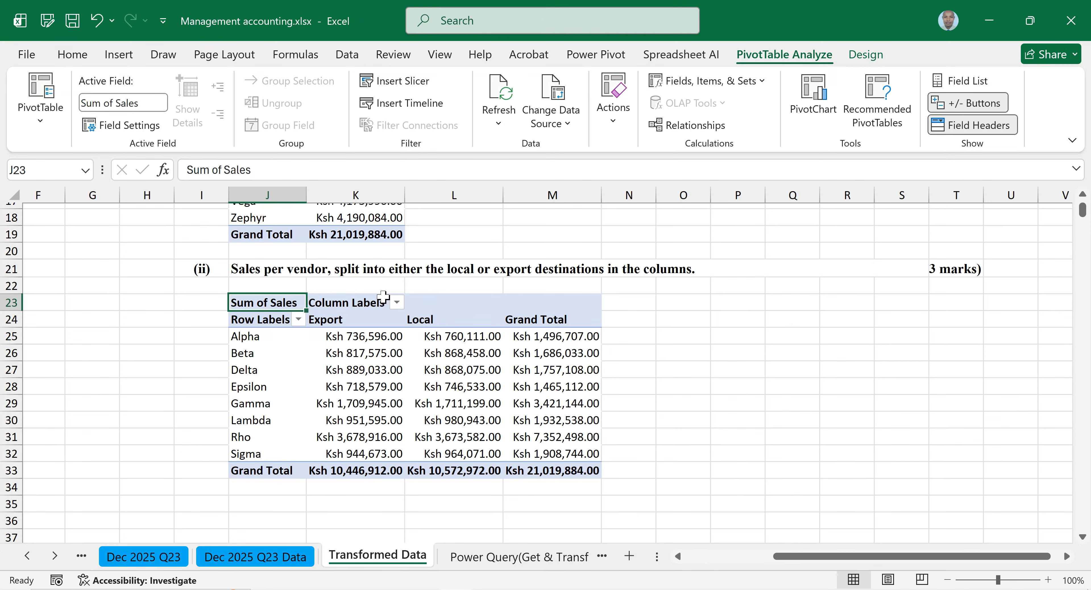
Step: Copy the part (b)(iii) question line from the Dec 2025 Q23 sheet to I35 of Transformed Data and make it bold
left_click(143, 556)
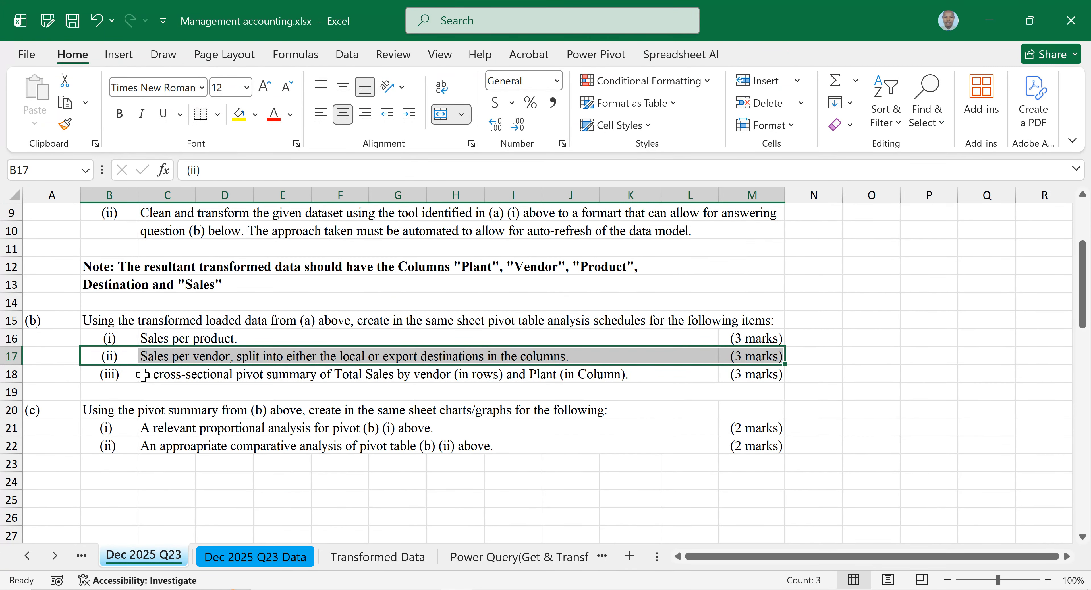
left_click_drag(123, 377, 754, 377)
key("ctrl+c")
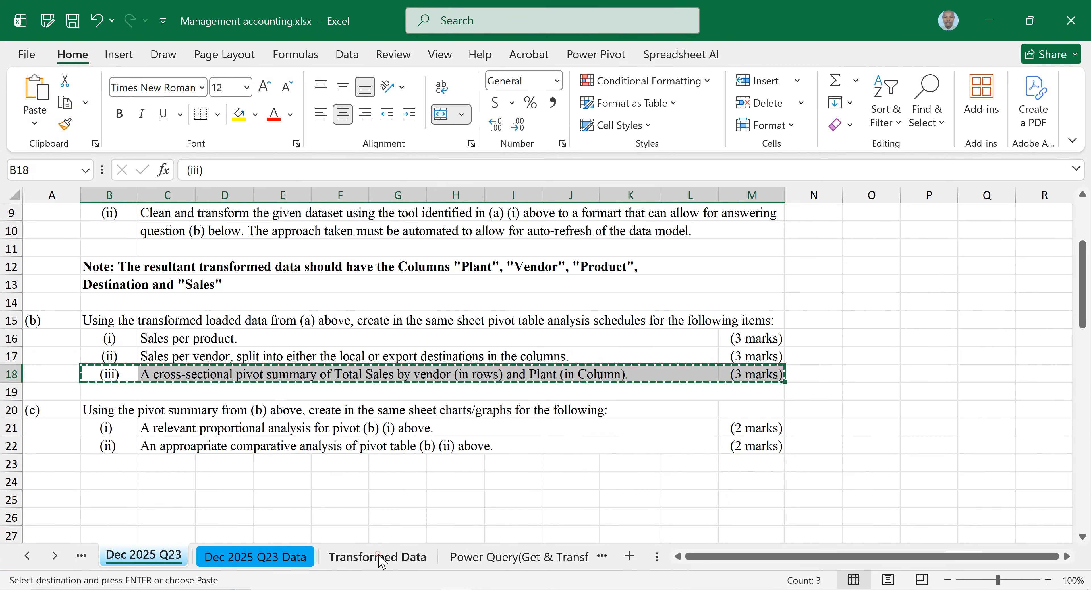
left_click(377, 556)
scroll(215, 471, "down", 1)
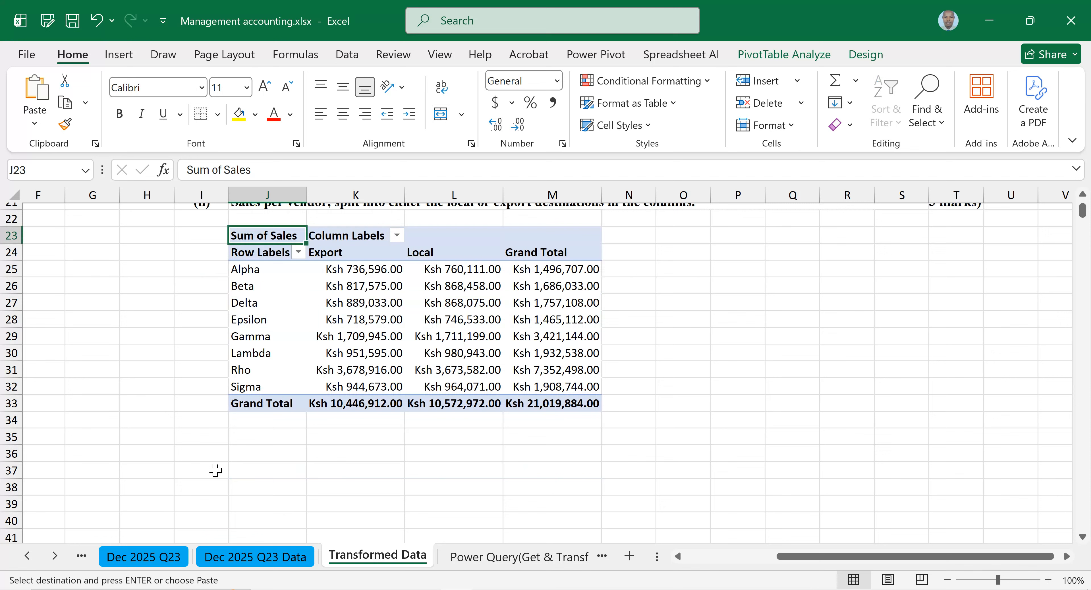
left_click(204, 439)
key("ctrl+v")
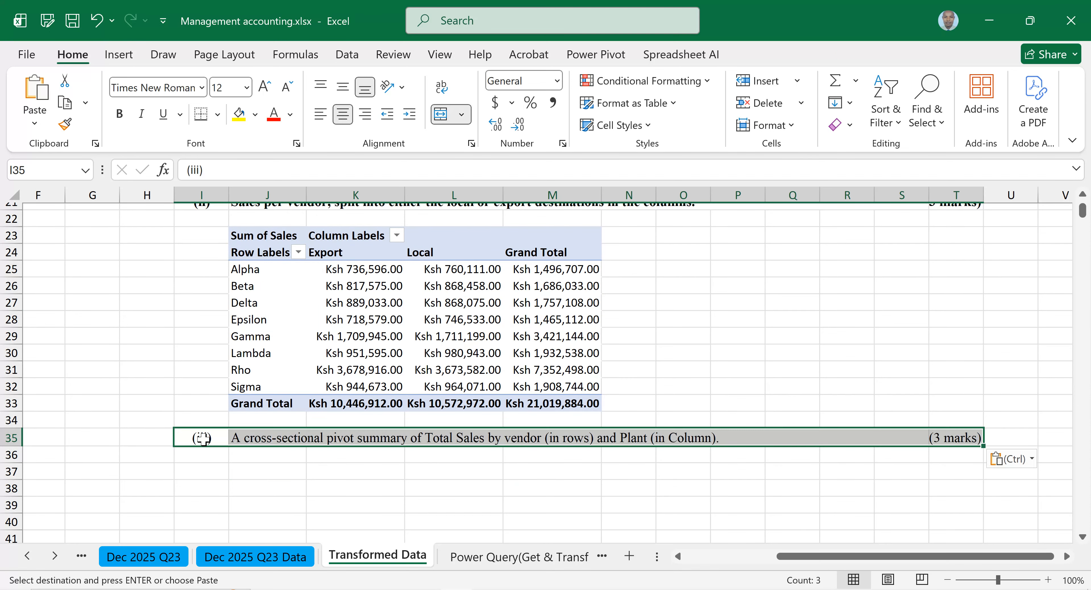
key("ctrl+b")
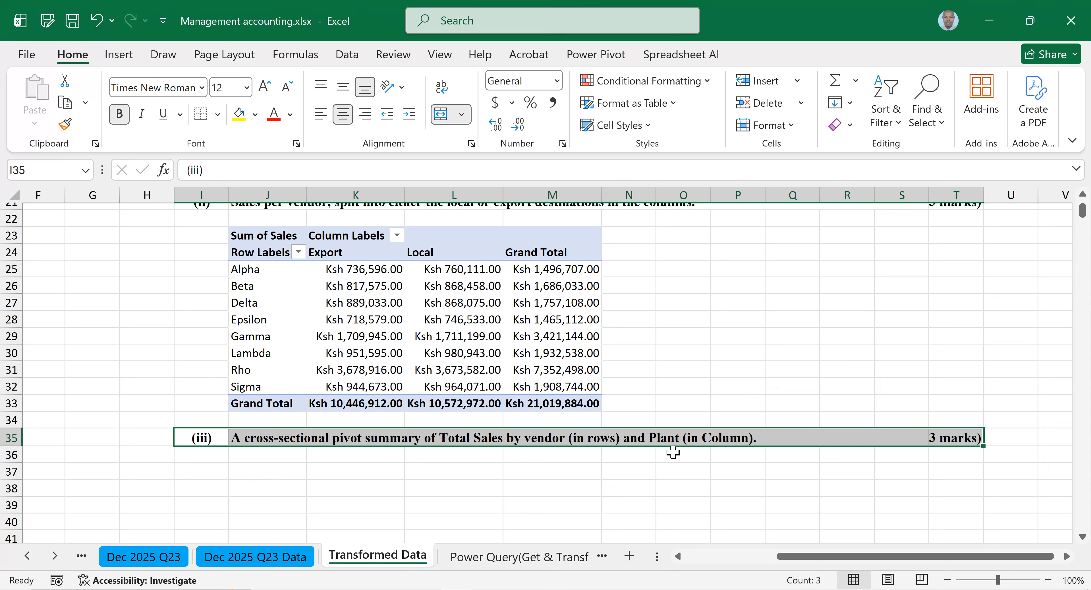
Step: Insert a PivotTable from the Transformed_Data table at J37 of the existing Transformed Data sheet
left_click(275, 470)
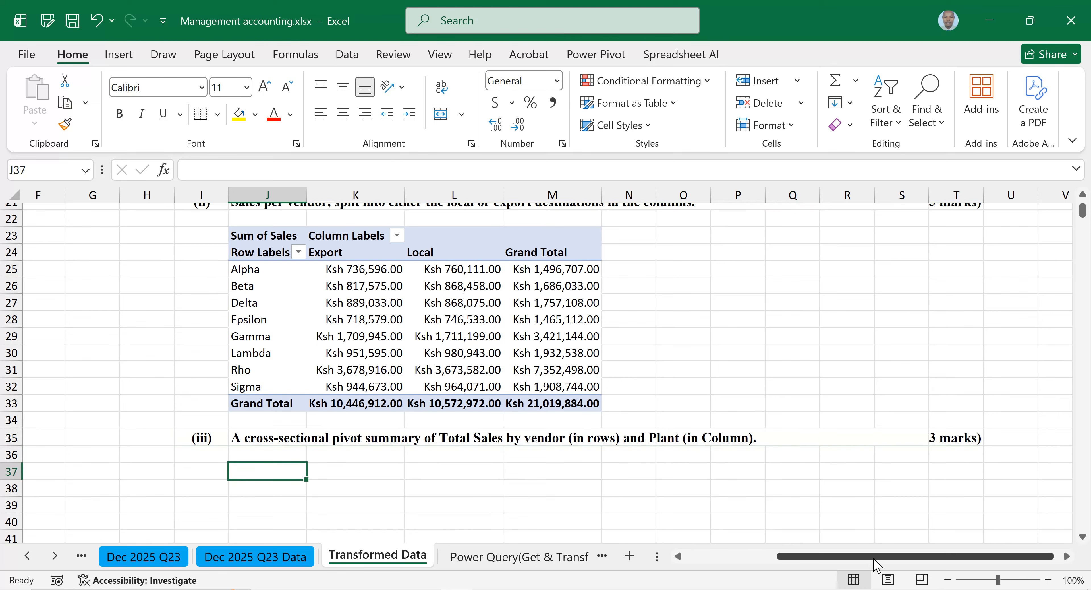
left_click_drag(875, 559, 784, 559)
left_click(250, 383)
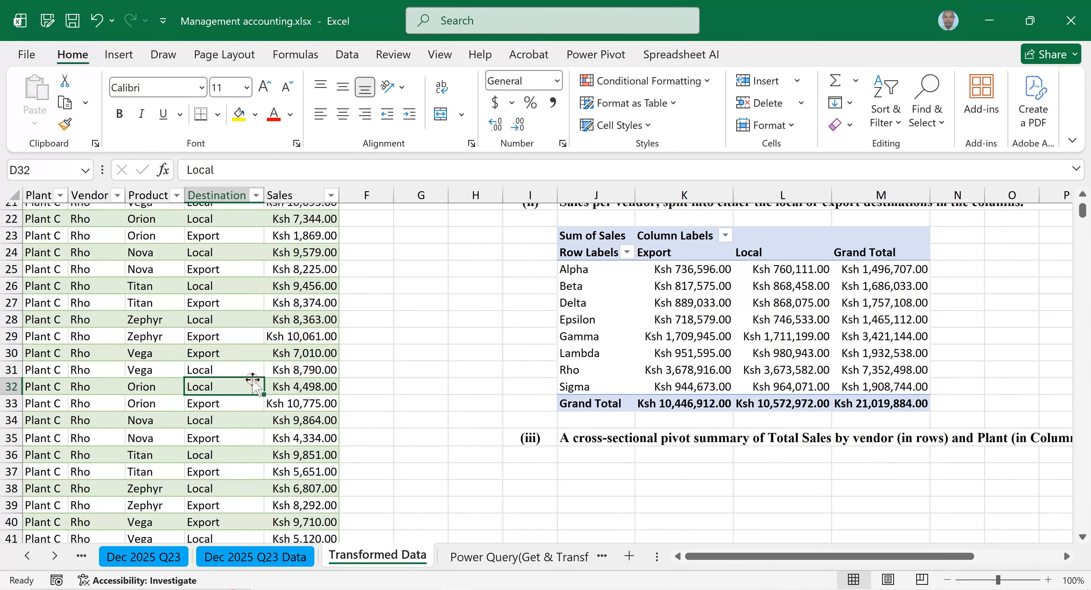
left_click(119, 55)
left_click(47, 124)
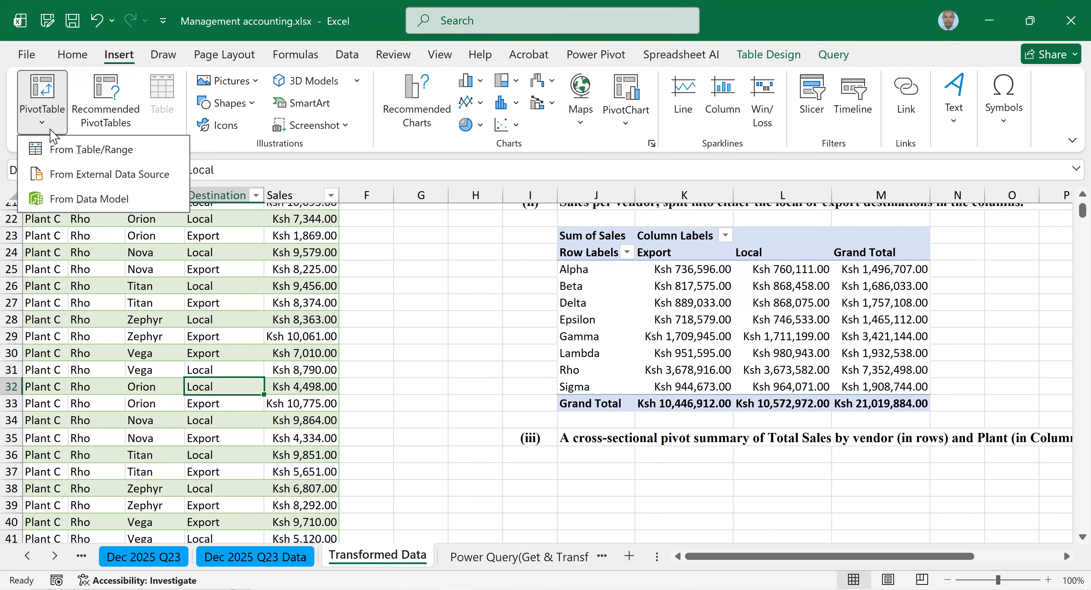
left_click(85, 149)
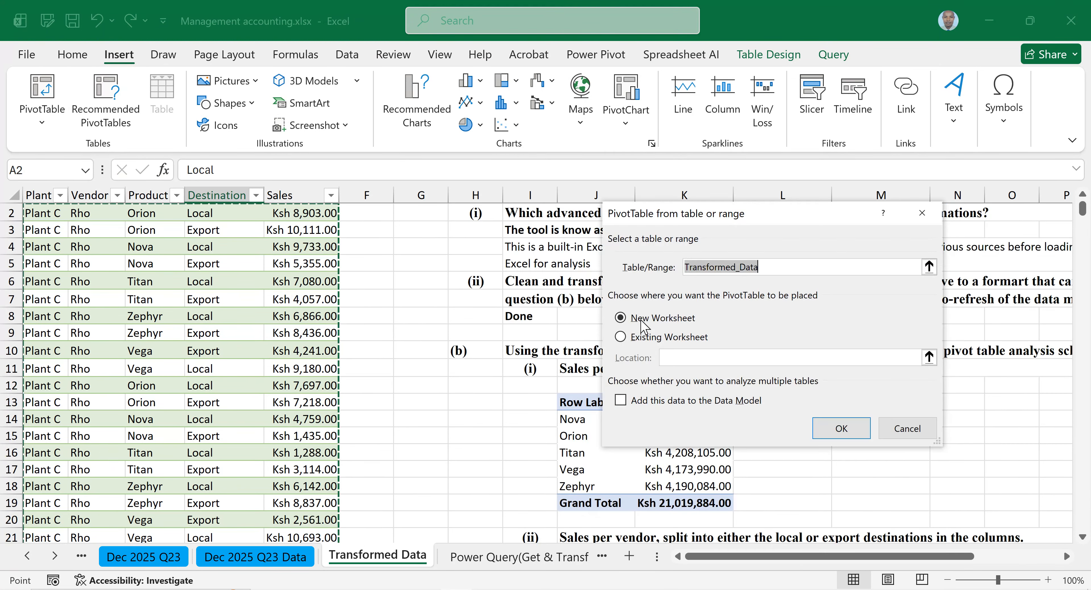
left_click(640, 337)
scroll(495, 435, "down", 4)
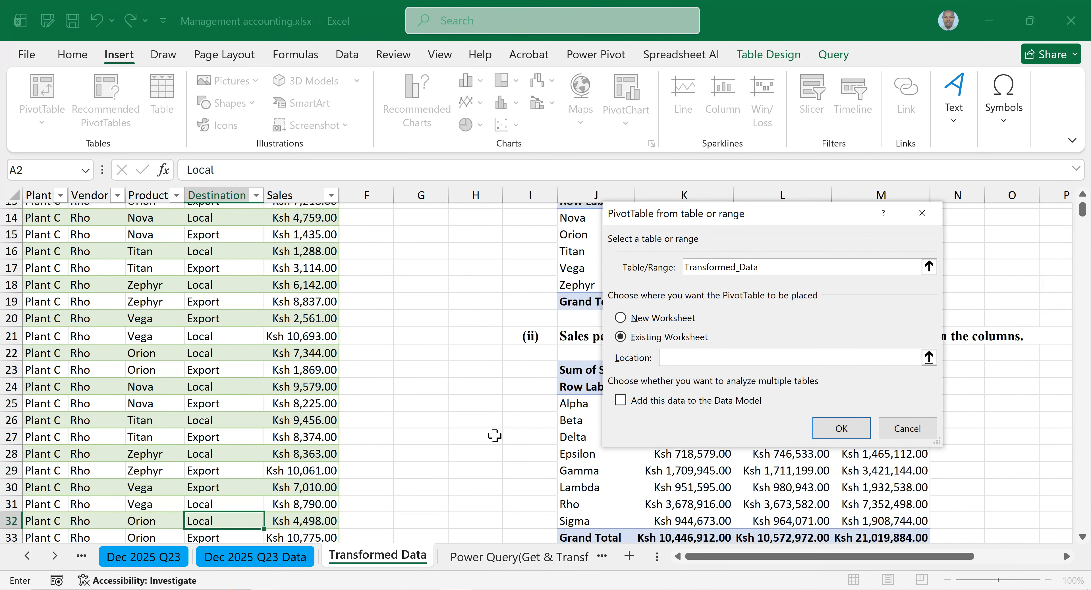
scroll(495, 436, "down", 3)
left_click(571, 471)
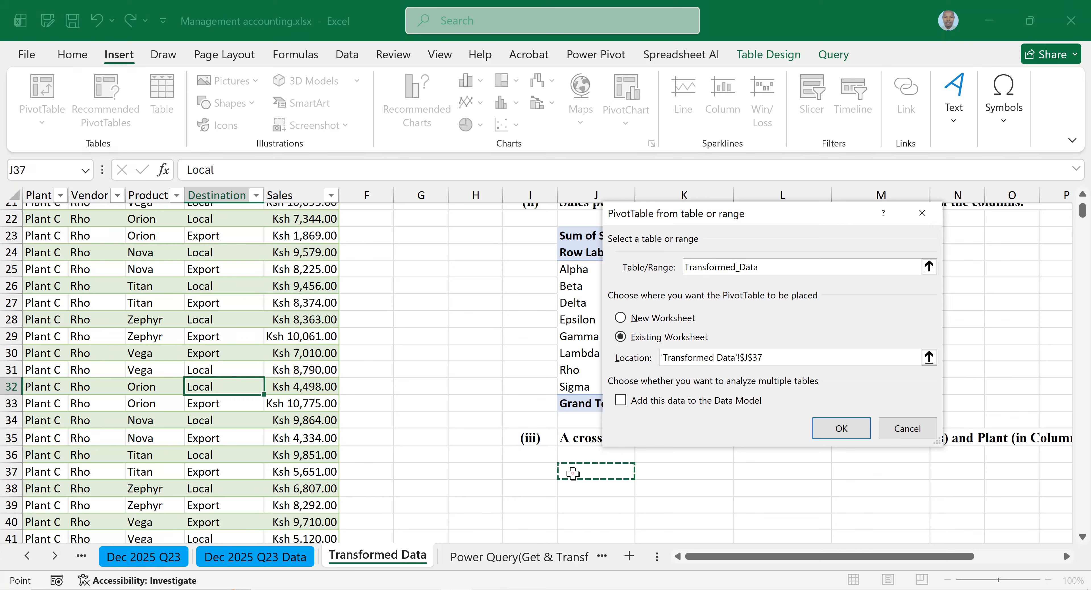
scroll(834, 413, "down", 1)
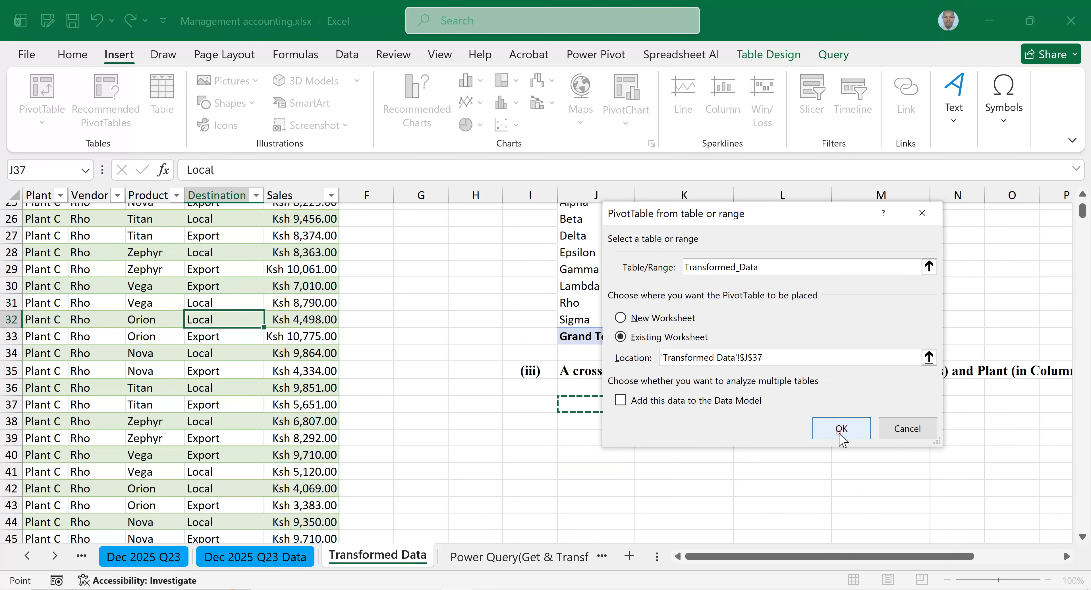
left_click(840, 432)
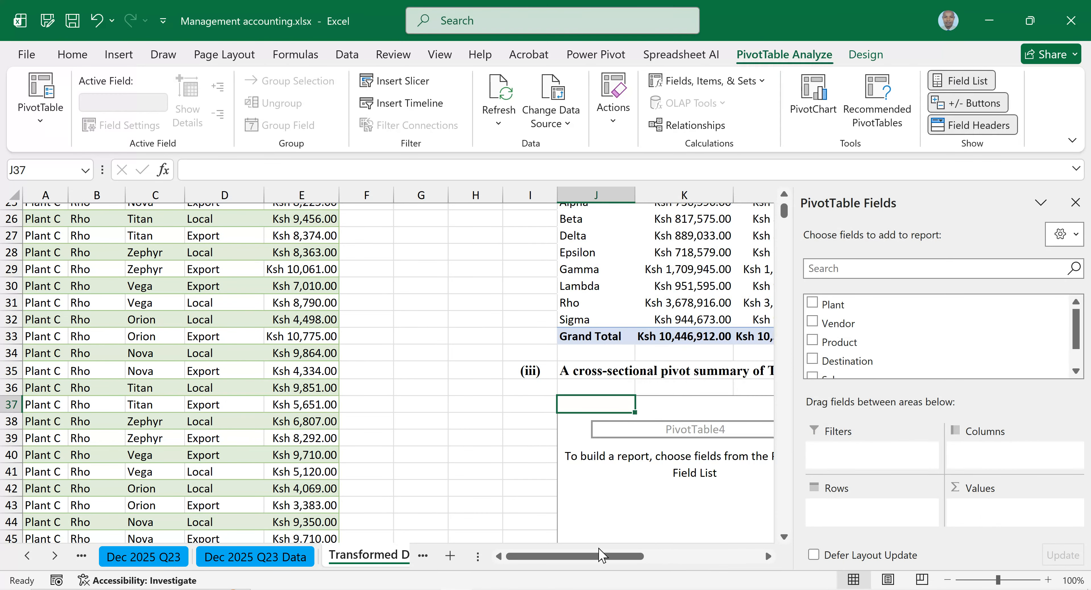
Step: Put Vendor in the rows, Plant in the columns and the sum of Sales in the values of the J37 pivot
left_click_drag(614, 558, 686, 551)
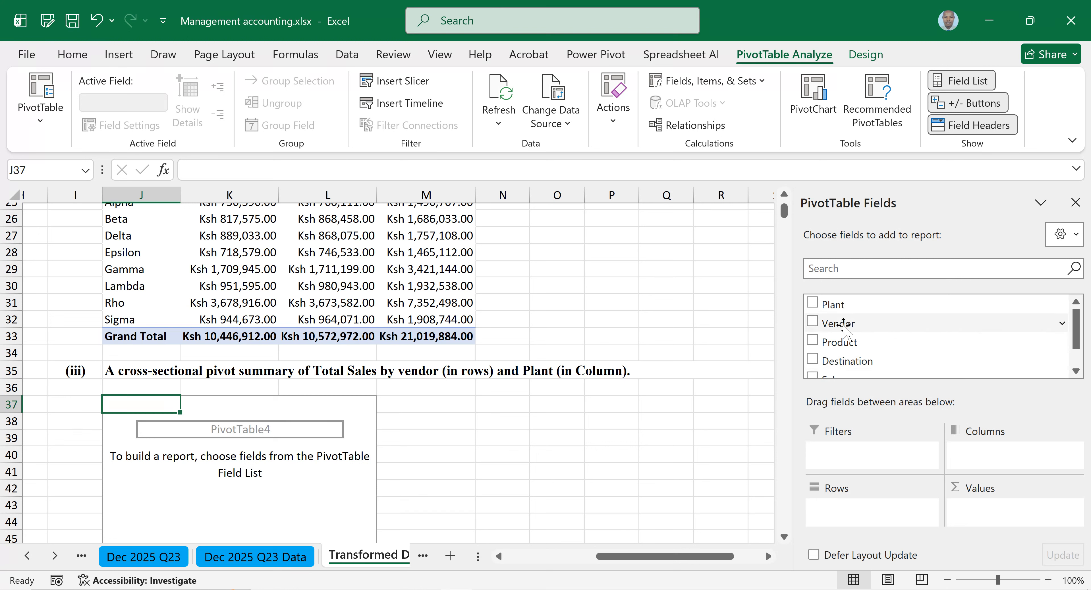
left_click_drag(842, 326, 855, 513)
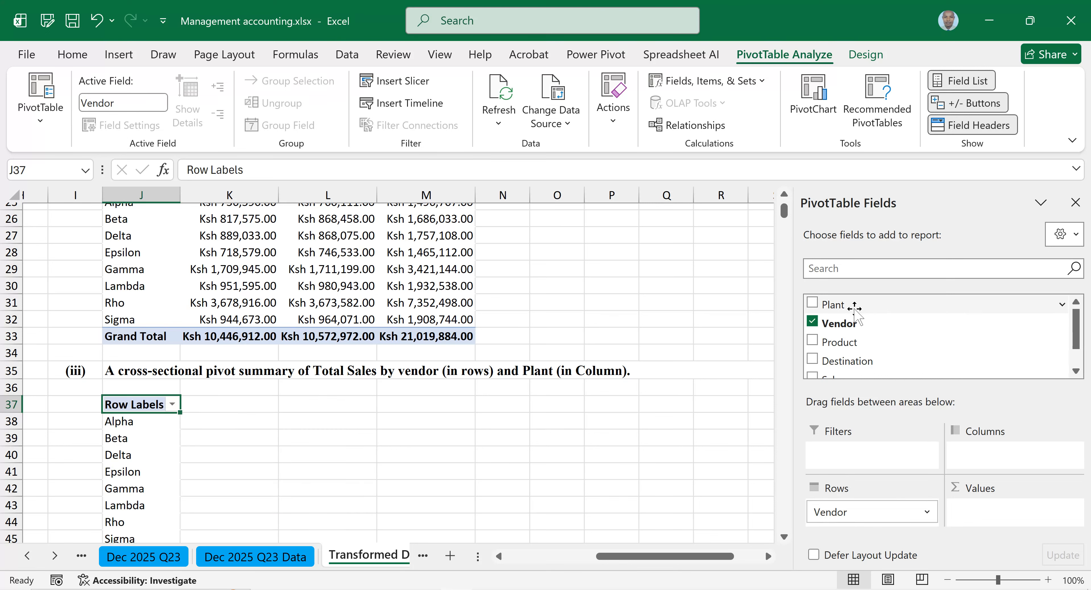
left_click_drag(854, 308, 1007, 457)
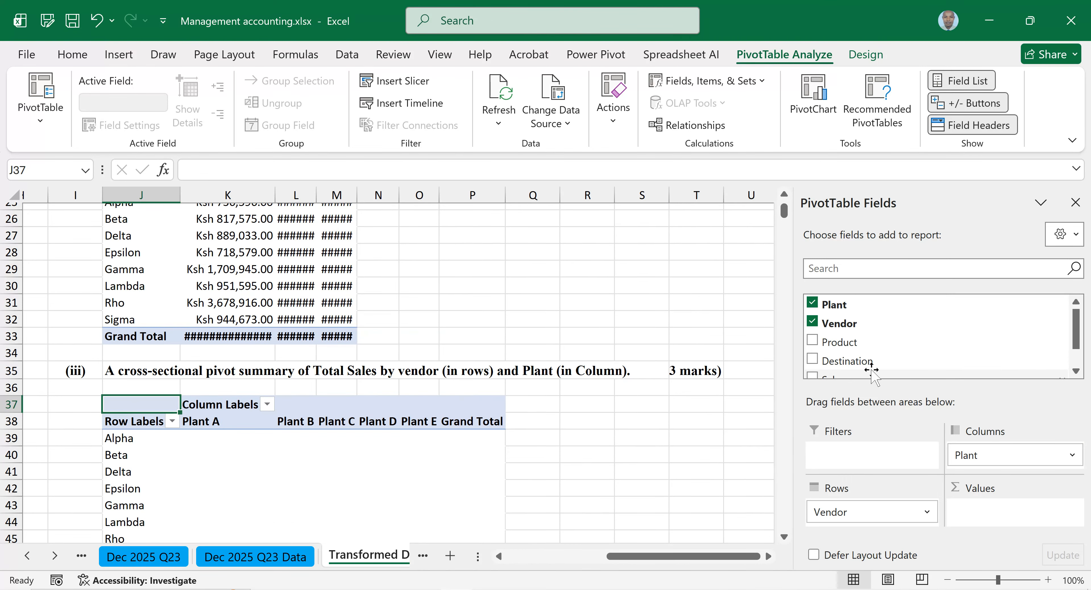
scroll(866, 343, "down", 2)
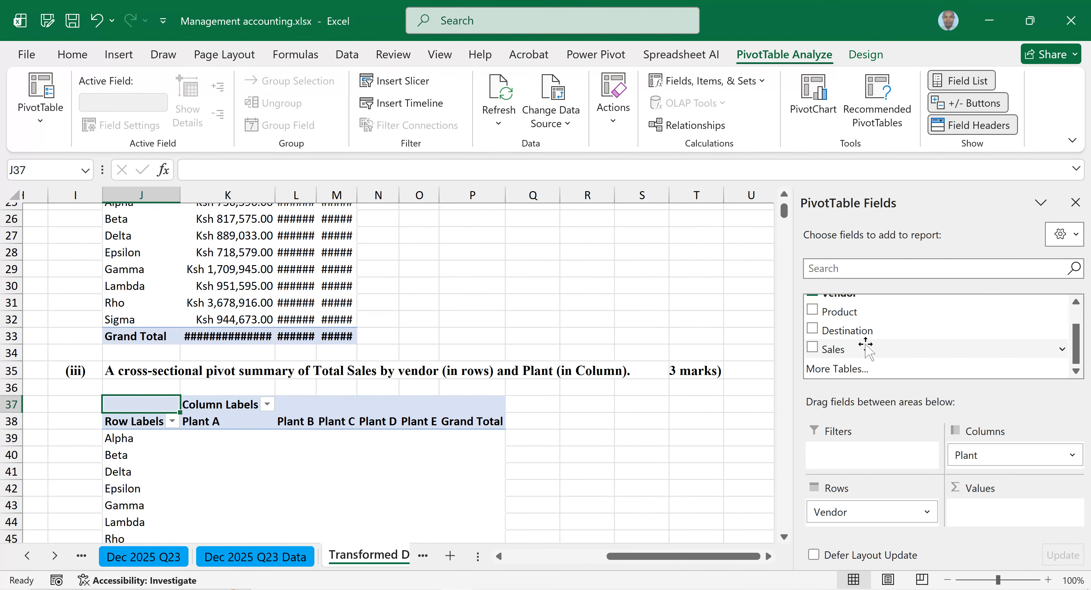
left_click_drag(847, 348, 986, 513)
Step: Autofit the widths of columns K, L and M so the pivot totals fit, and close the field list
double_click(458, 195)
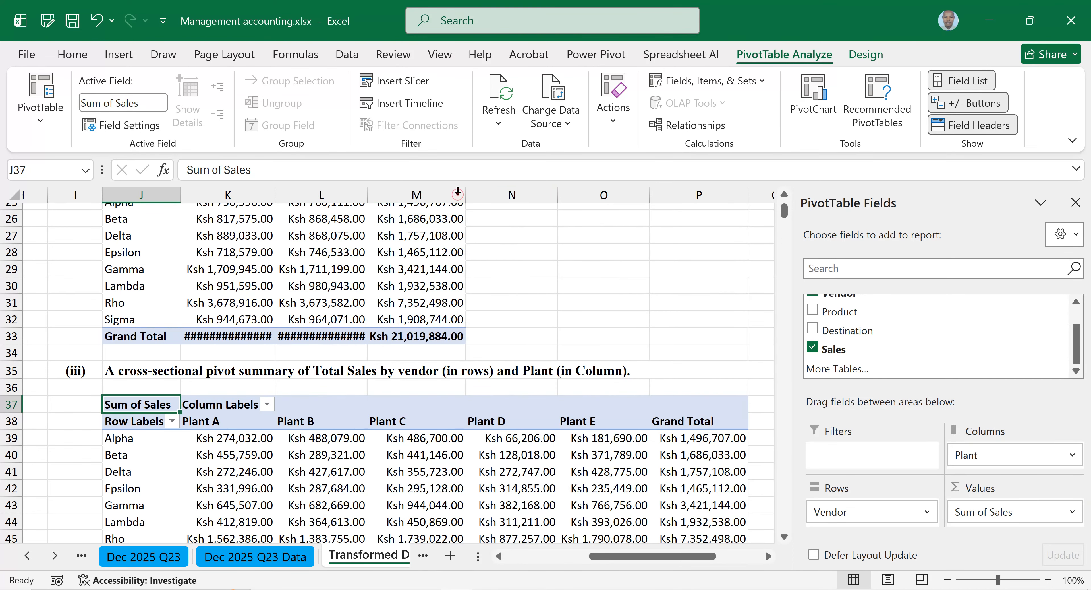
double_click(366, 195)
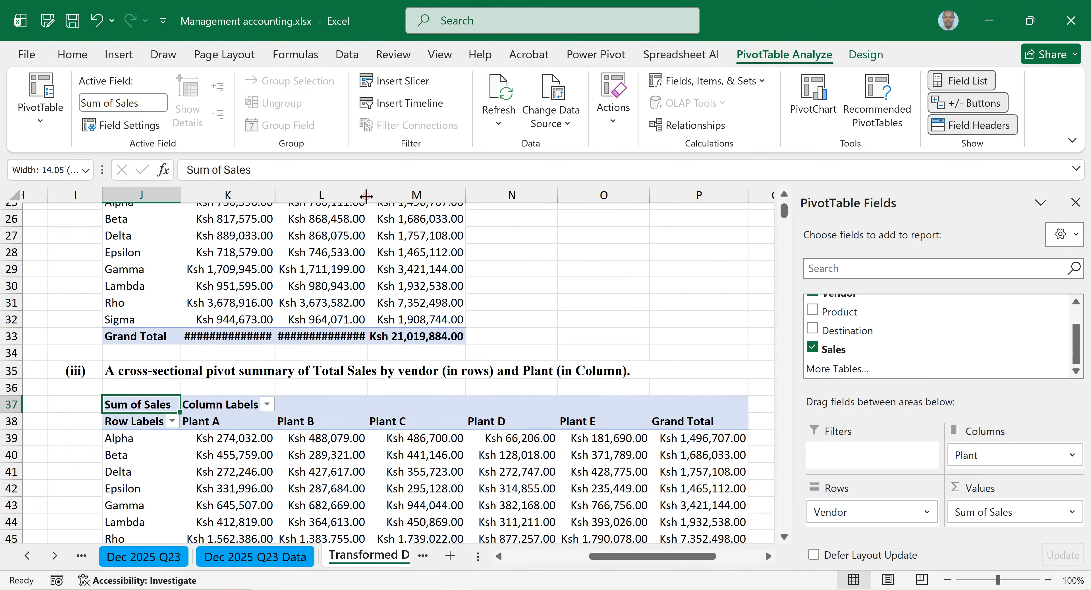
double_click(276, 196)
scroll(424, 298, "up", 5)
scroll(423, 297, "down", 7)
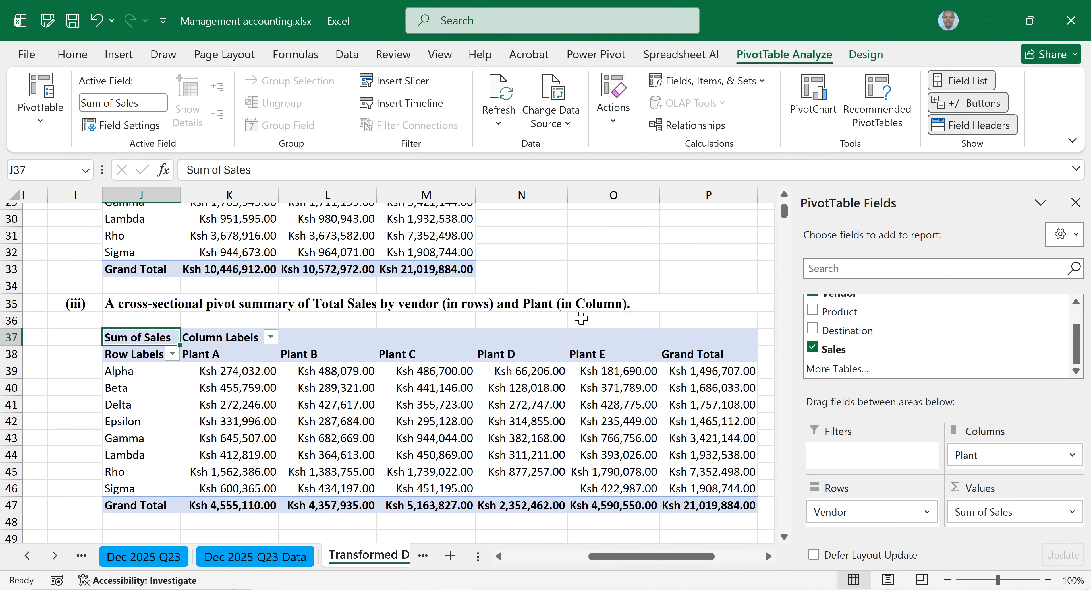
left_click(1075, 202)
Step: Copy the part (c) heading and its item (i) from the Dec 2025 Q23 sheet to I50 of Transformed Data, in bold
scroll(688, 529, "down", 1)
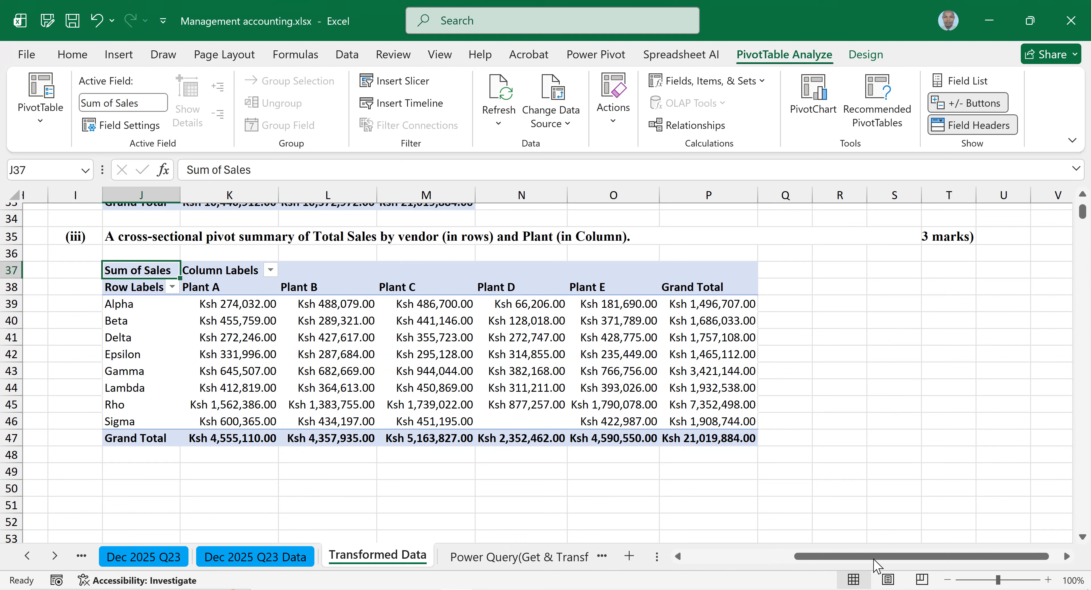
left_click_drag(854, 564, 804, 558)
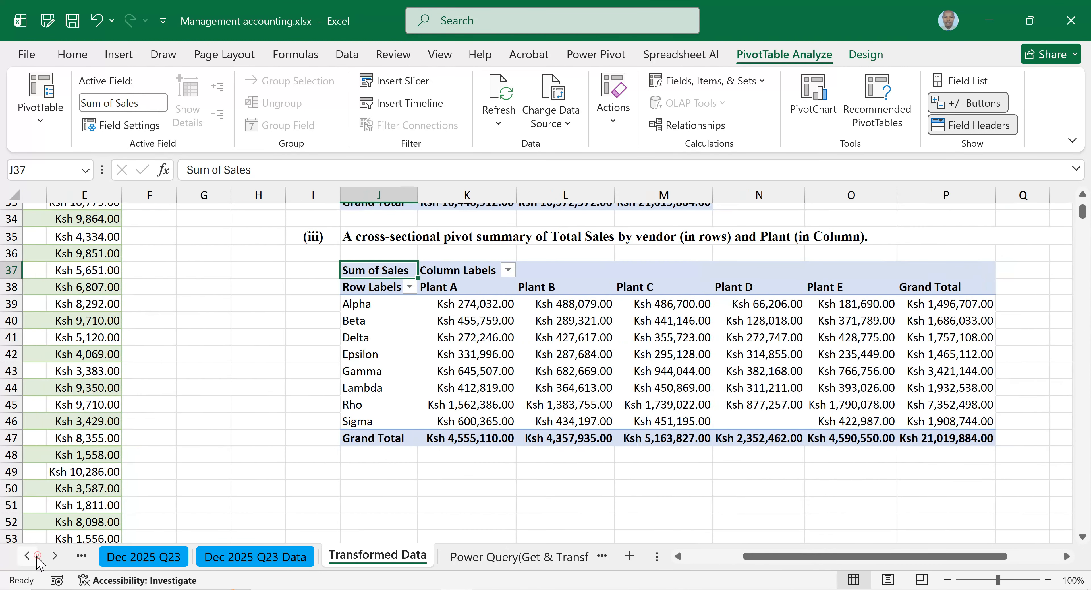
left_click(26, 555)
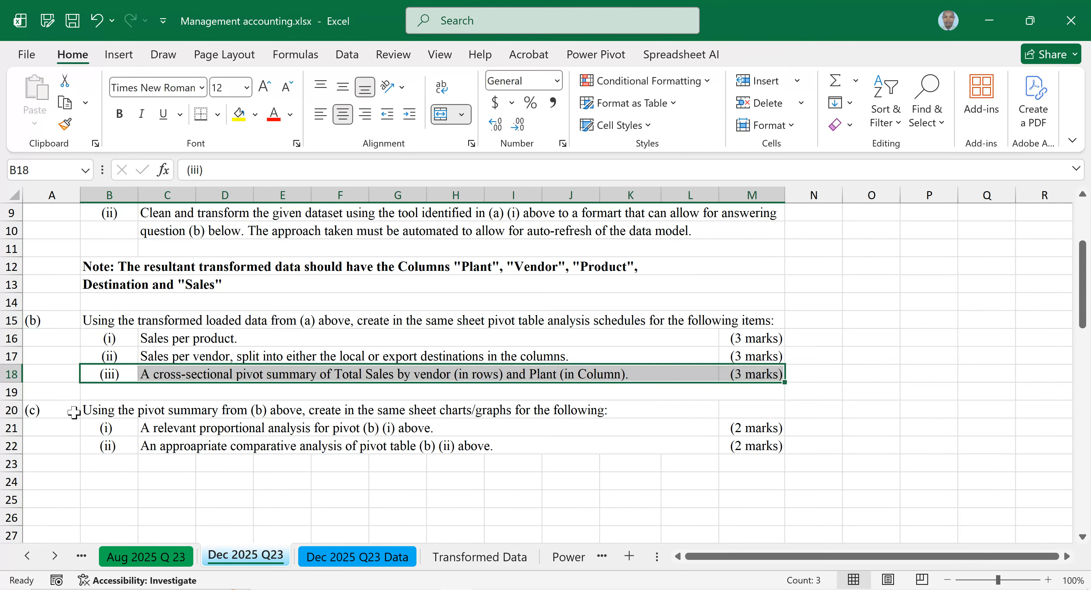
left_click_drag(51, 410, 751, 424)
key("ctrl+c")
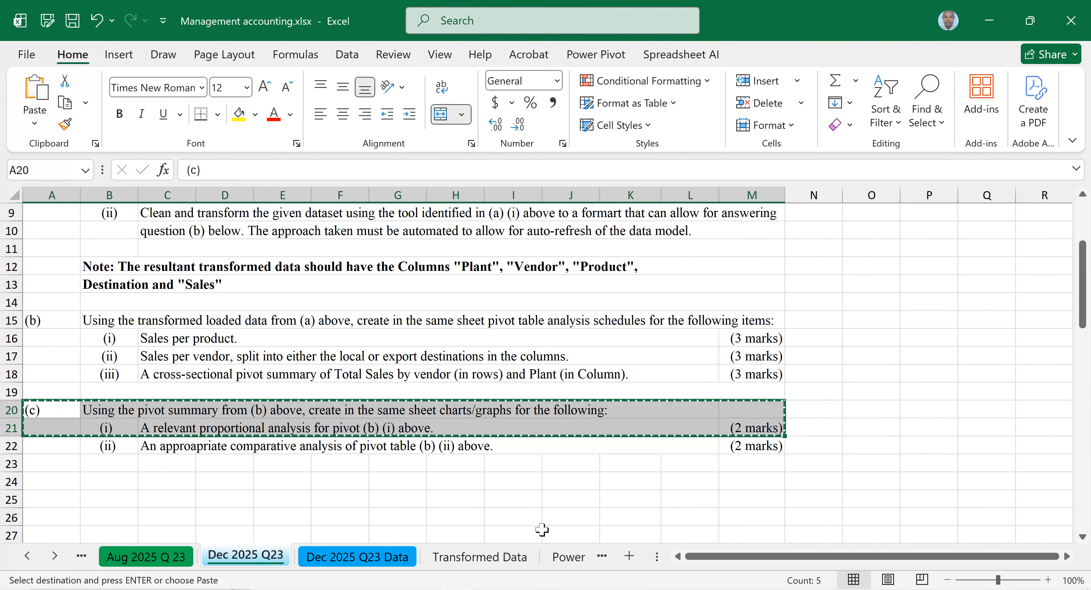
left_click(483, 559)
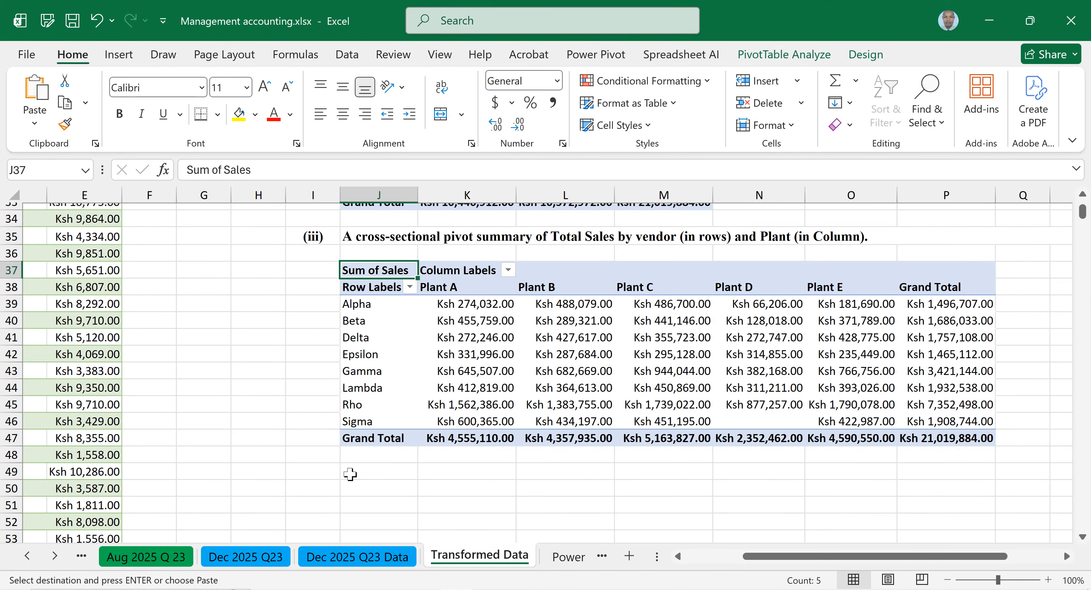
scroll(322, 418, "down", 2)
left_click(317, 419)
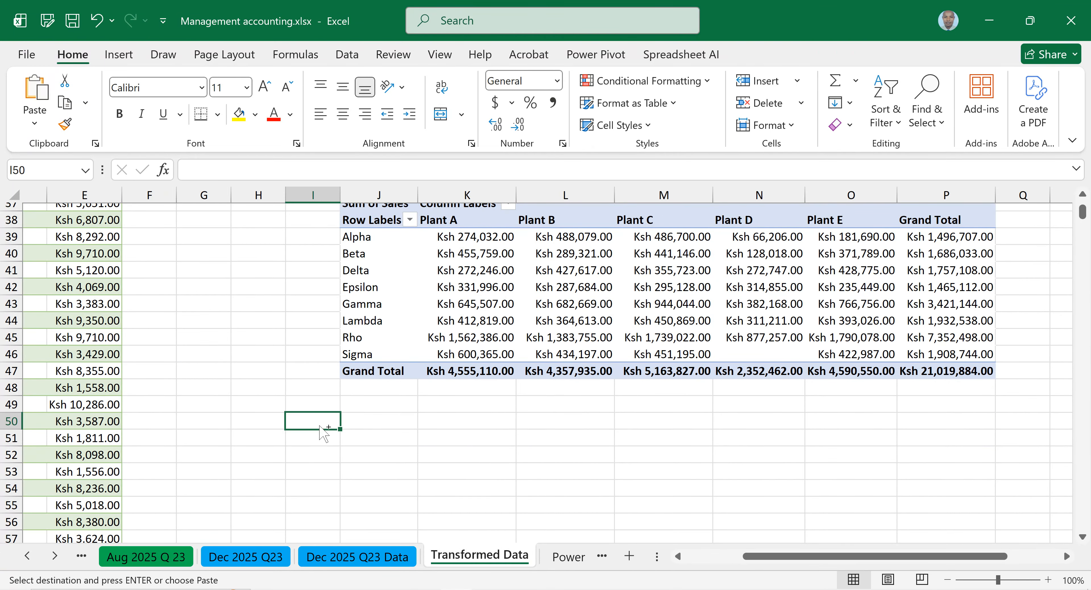
key("ctrl+v")
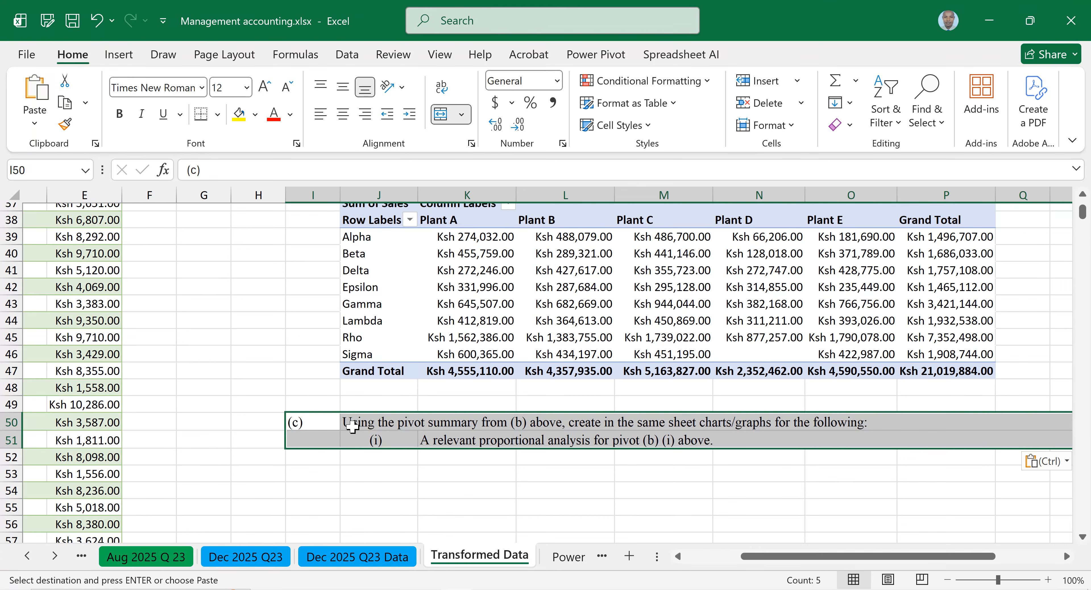
key("ctrl+b")
Step: Insert a 3-D Pie chart based on the sales per product pivot (Nova to Zephyr) in part (b)(i)
scroll(487, 458, "down", 2)
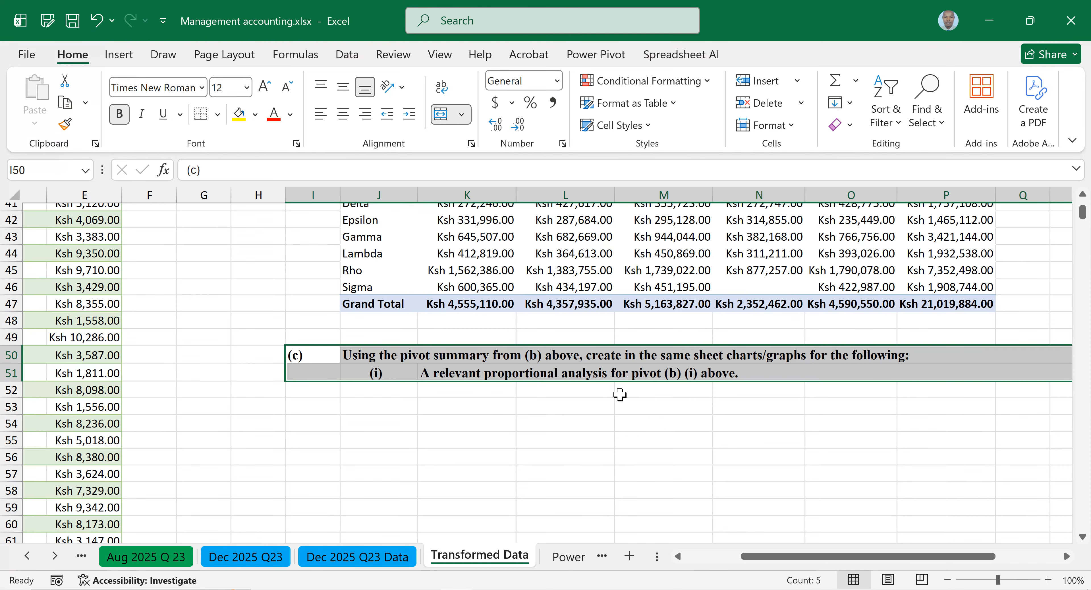
scroll(615, 396, "up", 10)
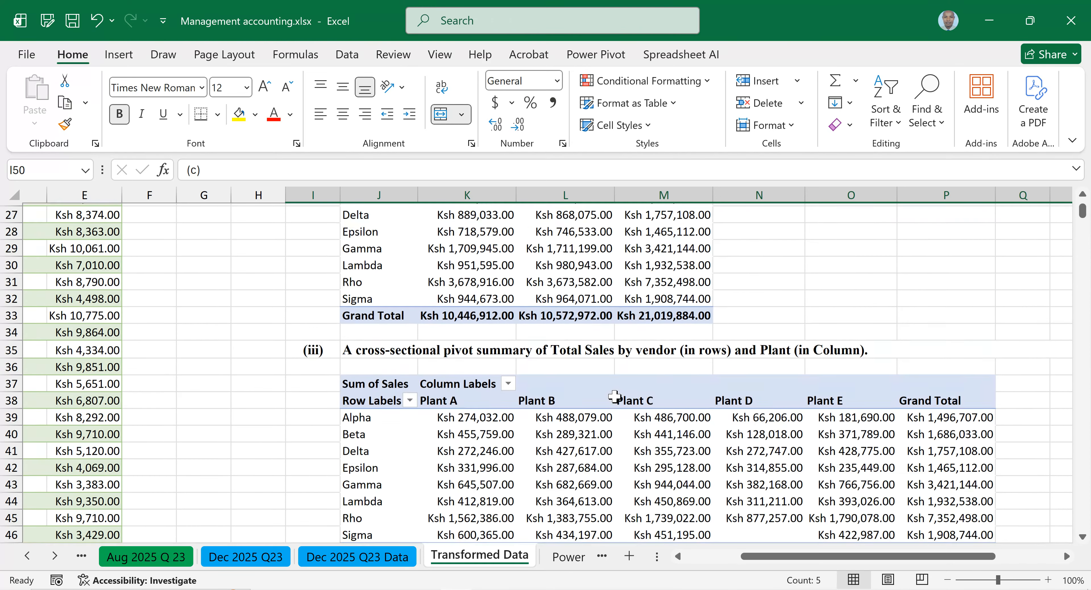
scroll(615, 396, "up", 2)
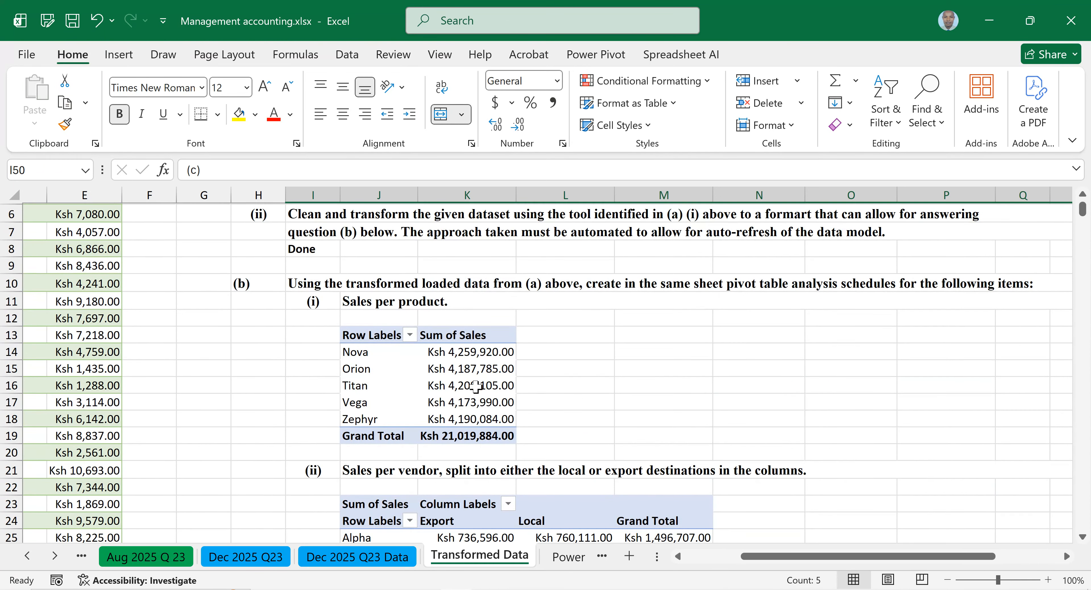
scroll(408, 291, "down", 2)
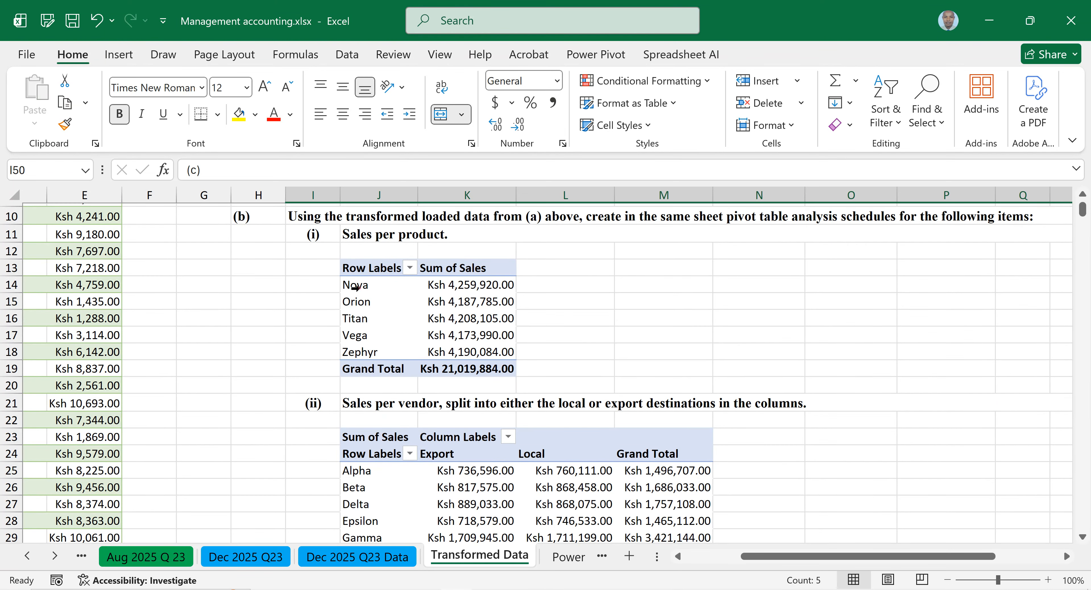
left_click_drag(355, 288, 476, 357)
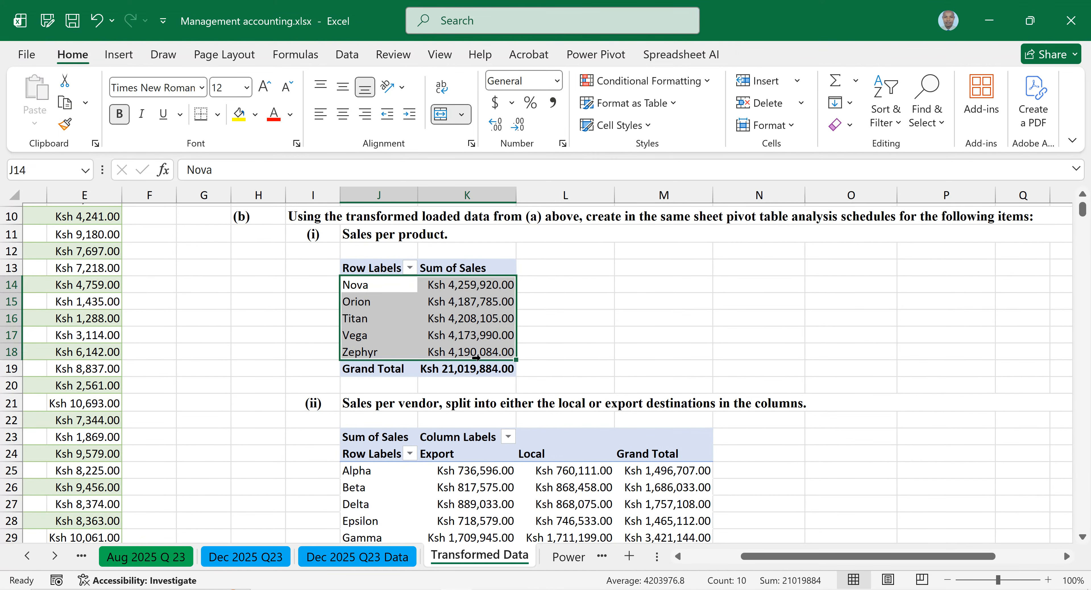
left_click(118, 54)
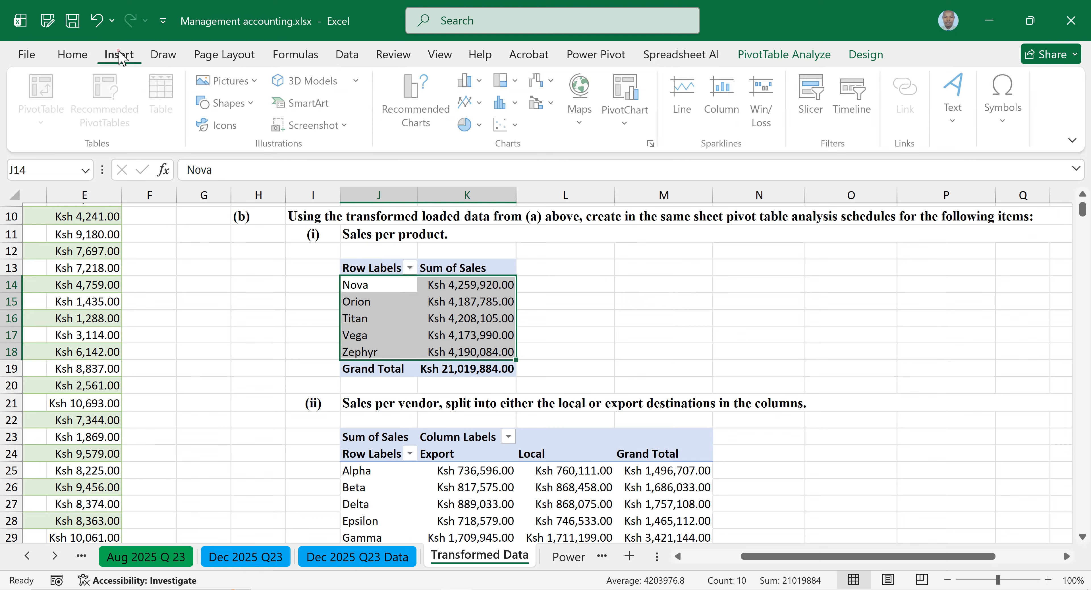
left_click(417, 118)
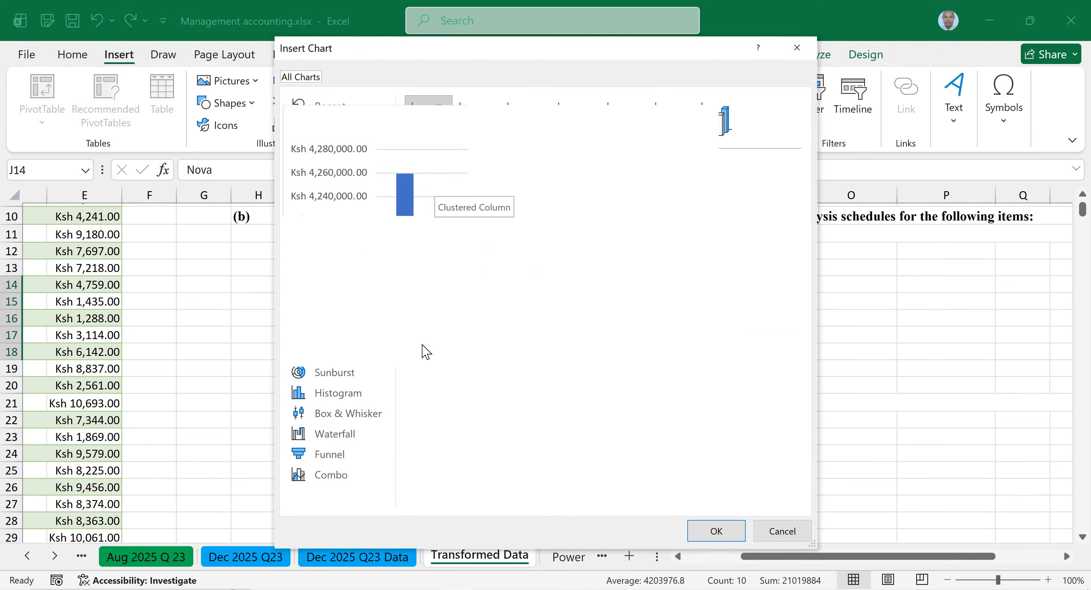
left_click(321, 188)
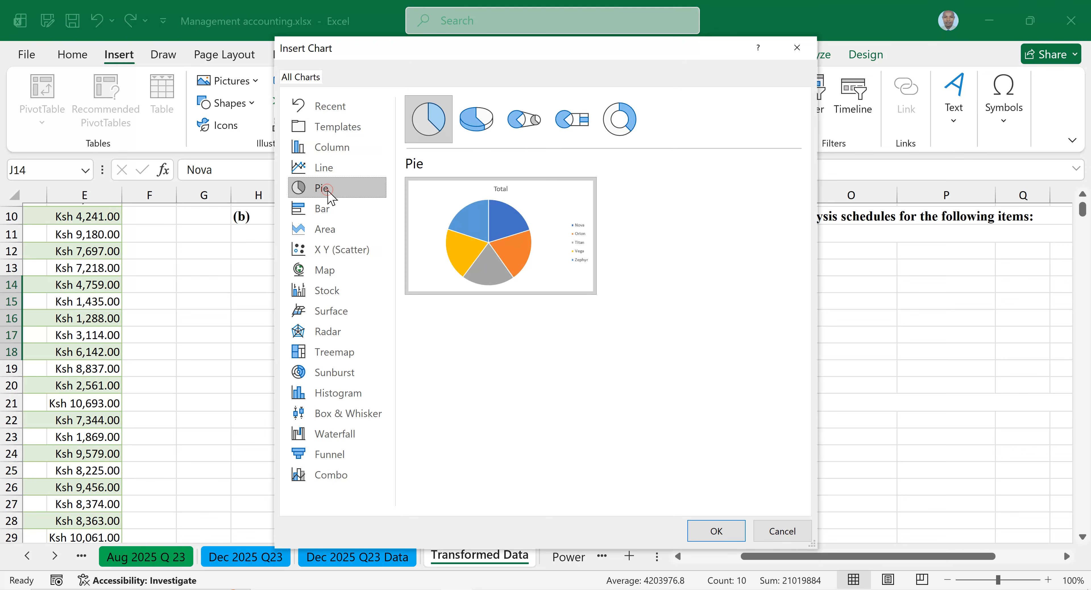
left_click(478, 124)
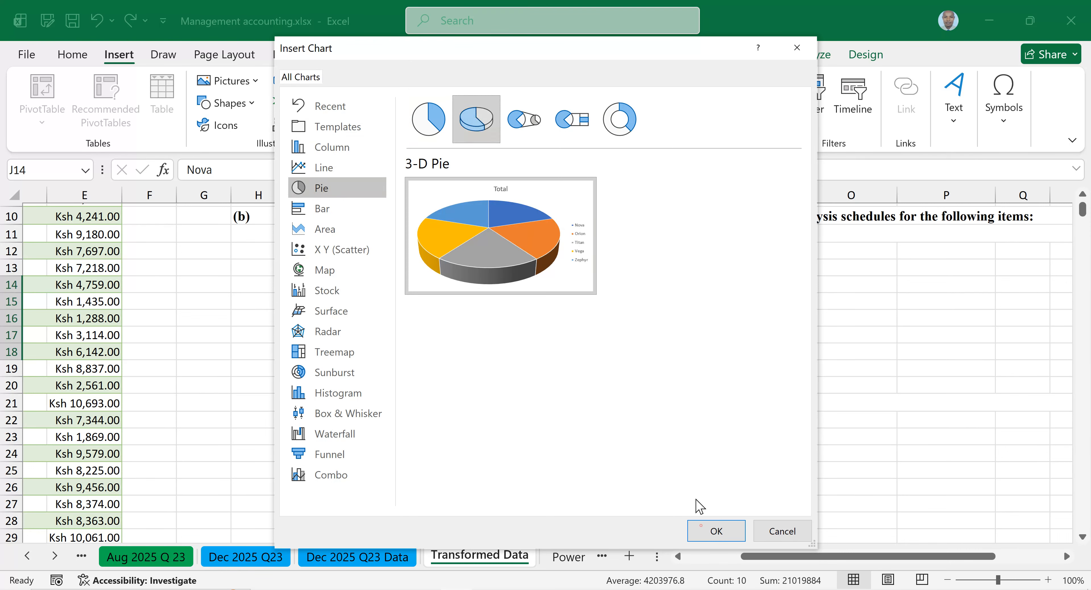
left_click(716, 532)
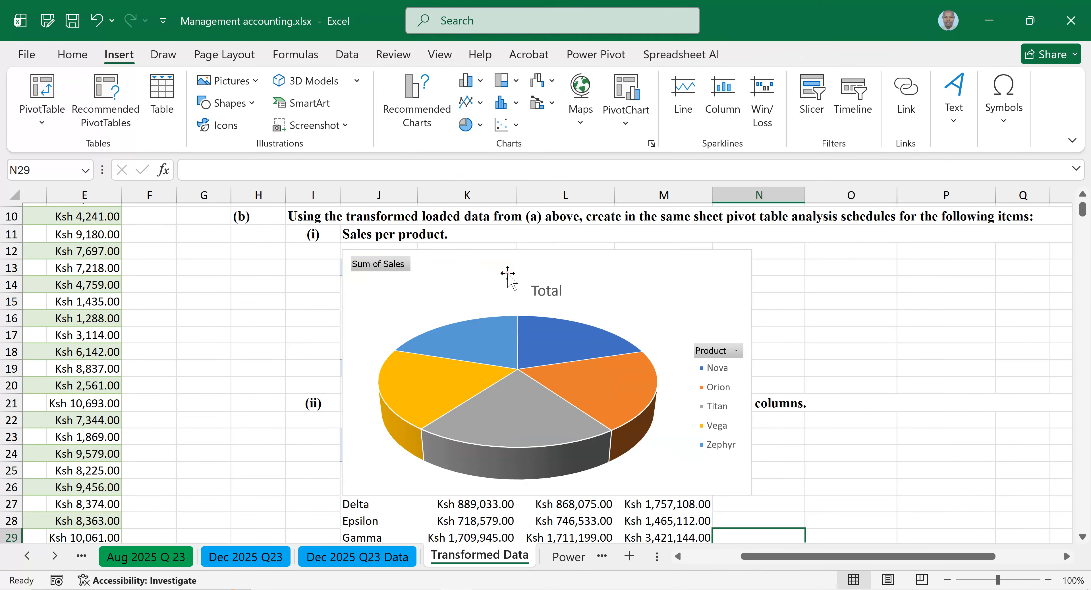
Step: Move the pie chart to J53 beneath part (c)(i) and widen it to the end of column N
left_click(508, 273)
key("Delete")
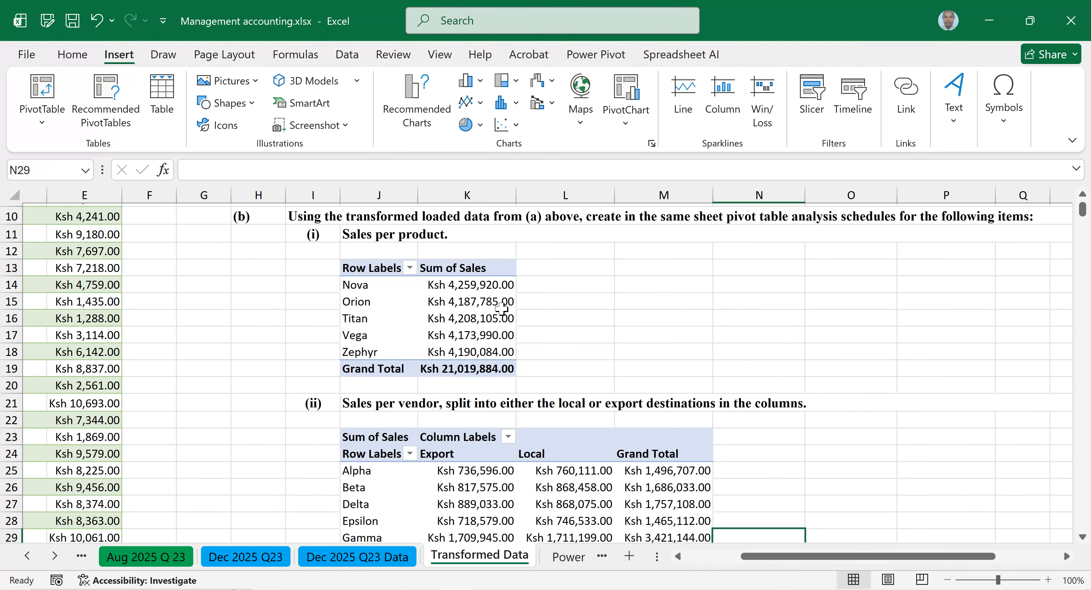
scroll(502, 310, "down", 12)
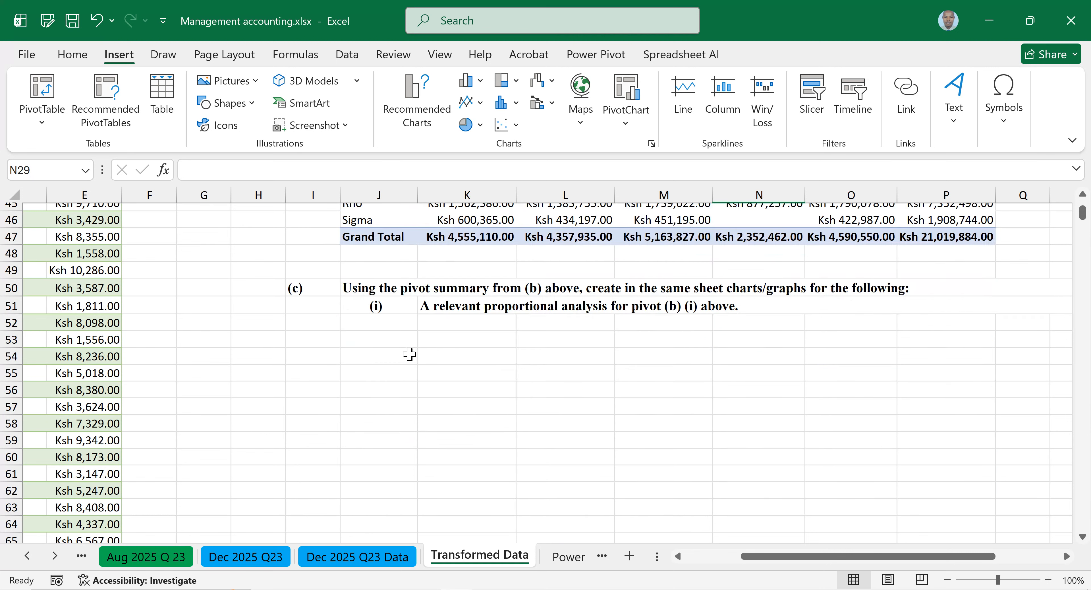
left_click(398, 345)
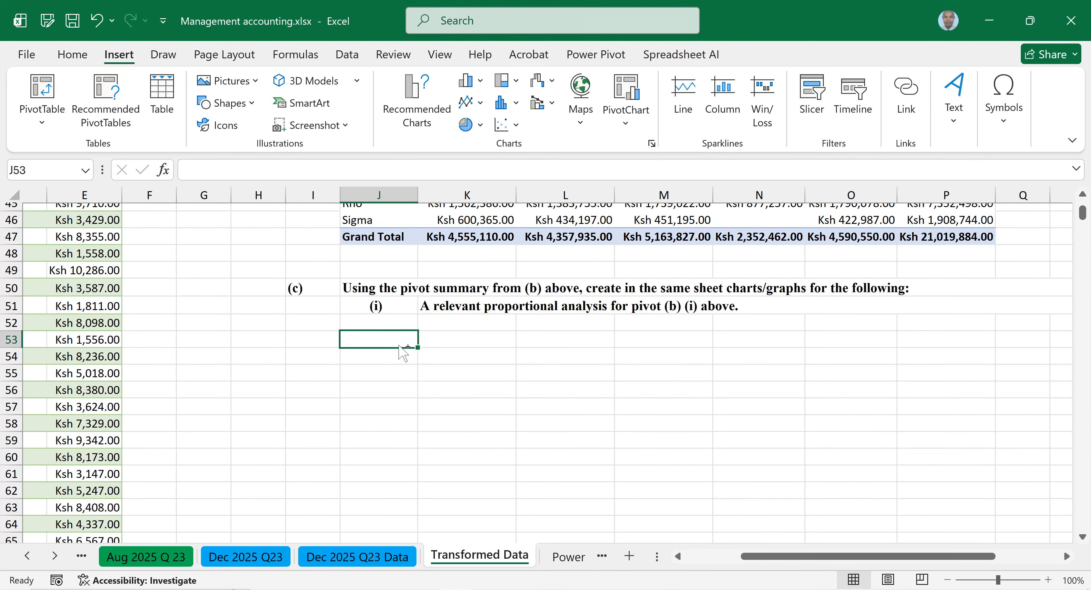
key("ctrl+v")
scroll(776, 349, "down", 2)
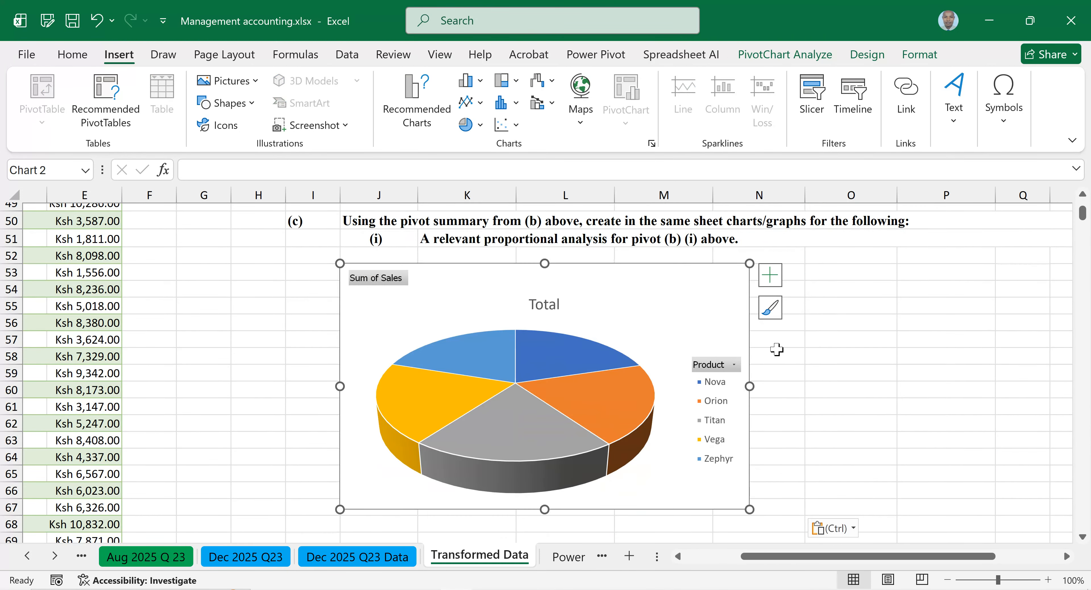
left_click_drag(750, 387, 806, 390)
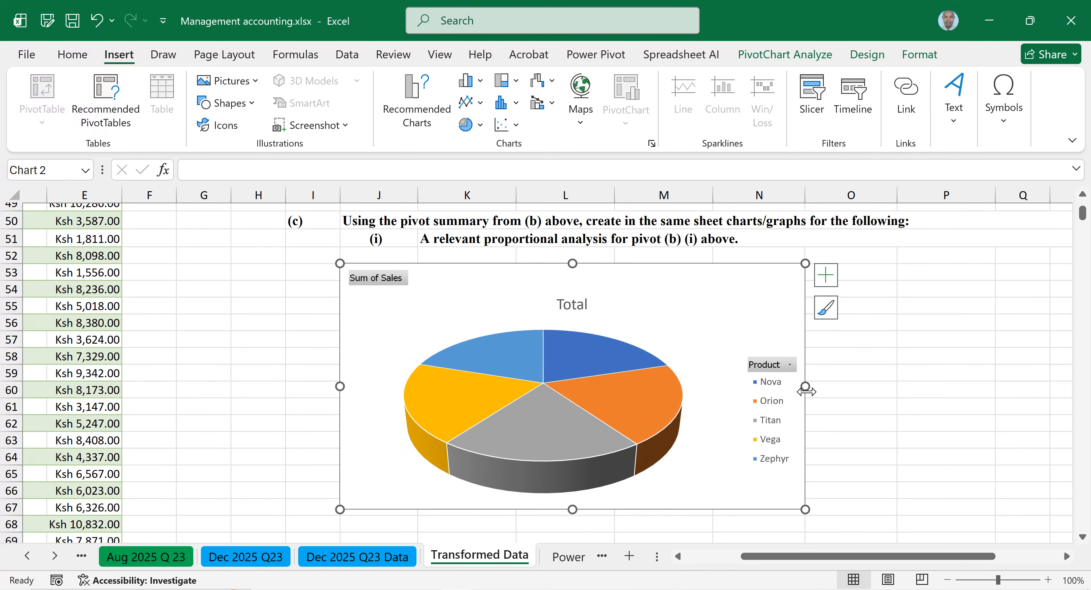
Step: Add data labels with category name and value at the outside end of the pie, and remove the legend
left_click(827, 278)
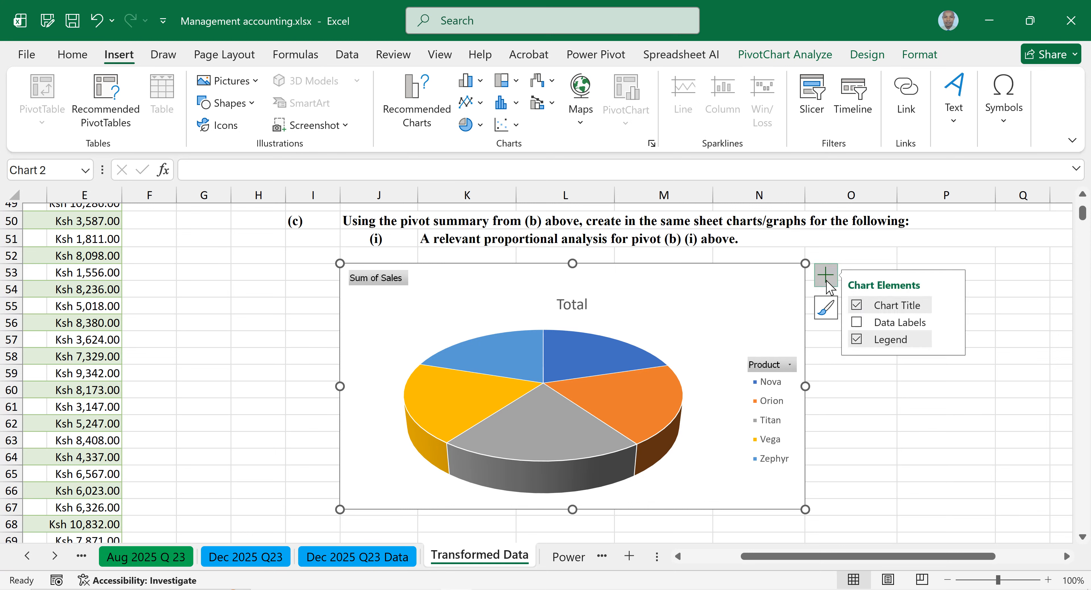
left_click(948, 322)
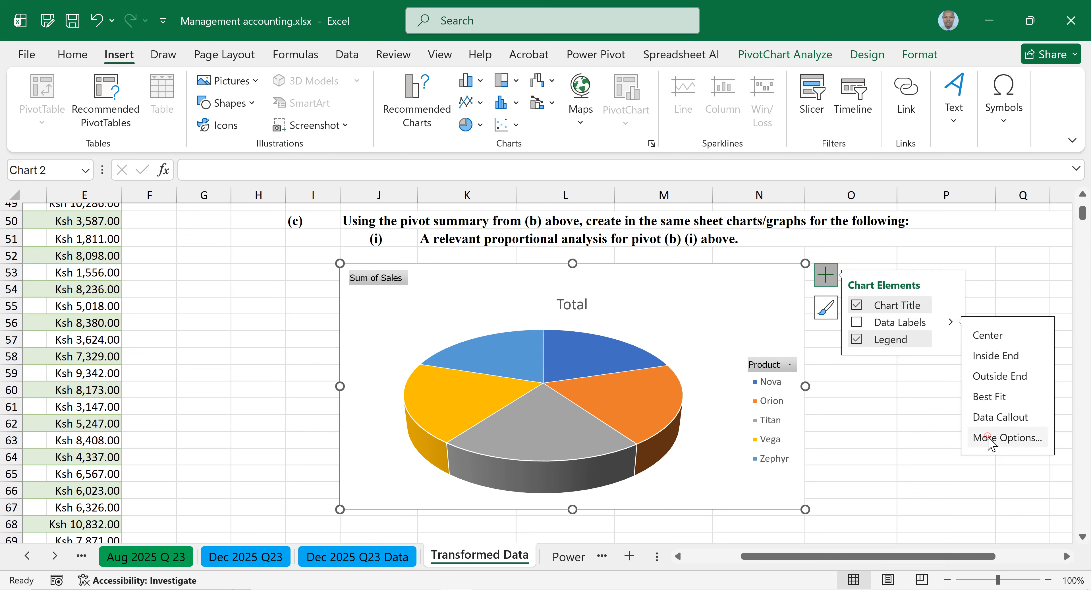
left_click(991, 442)
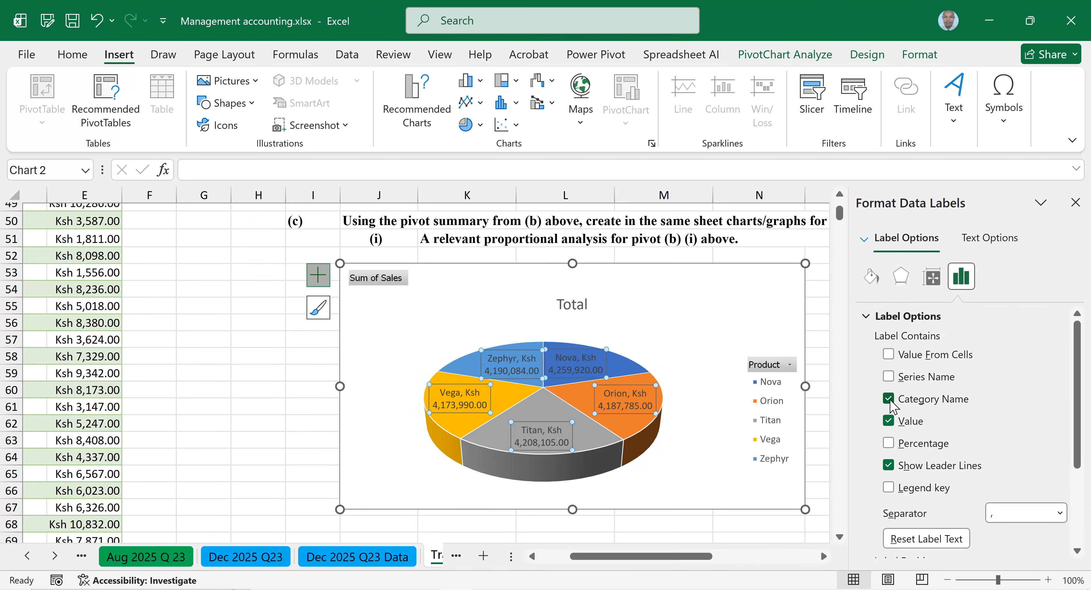
left_click_drag(1079, 385, 1086, 464)
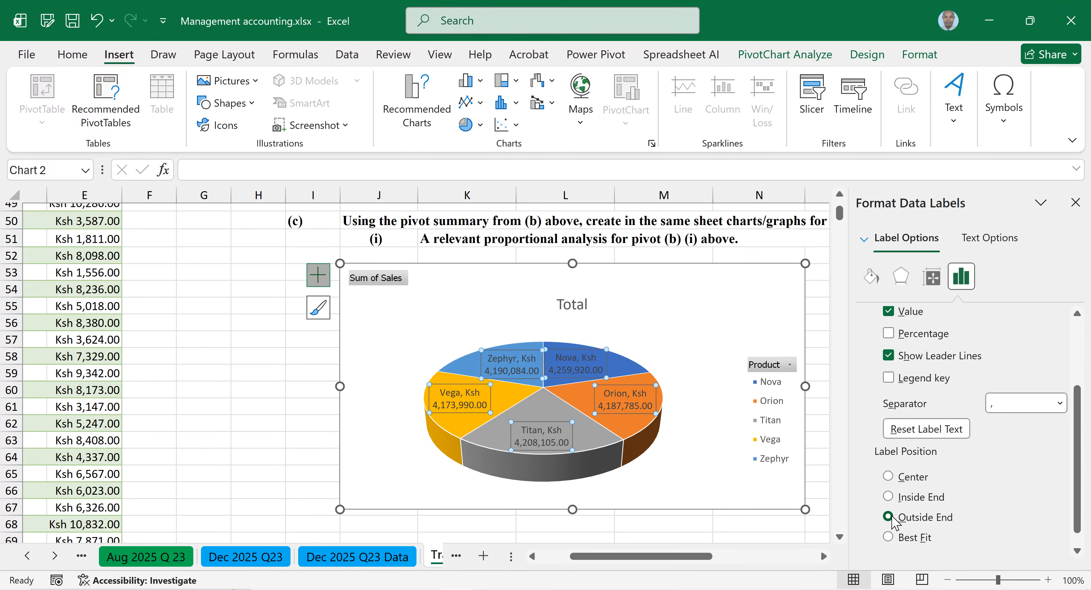
left_click(1075, 203)
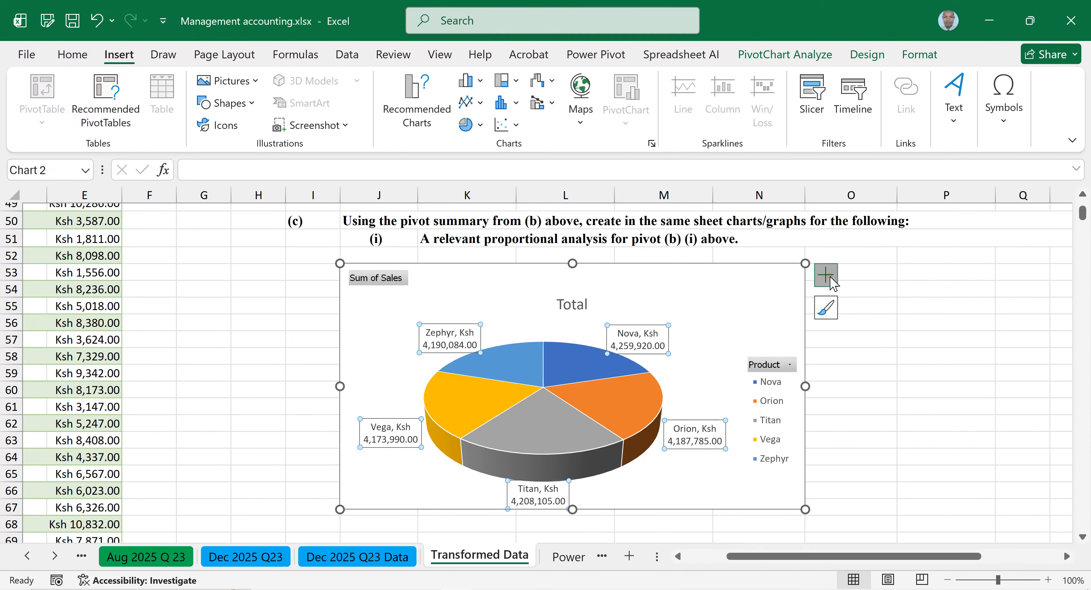
left_click(825, 276)
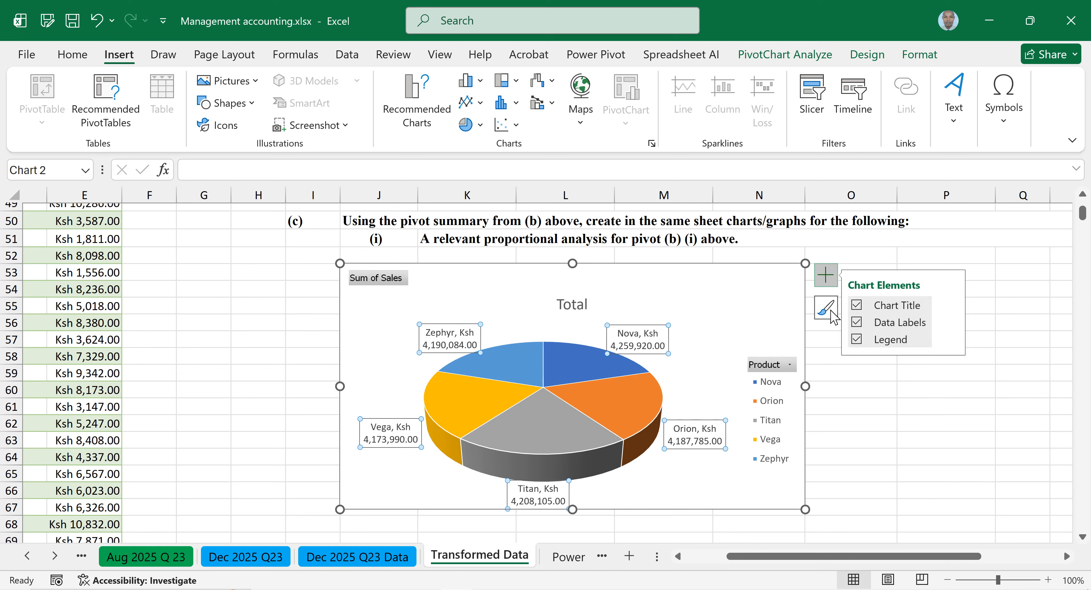
left_click(857, 340)
Step: Change the pie chart's title to "Sales by Product"
left_click(577, 303)
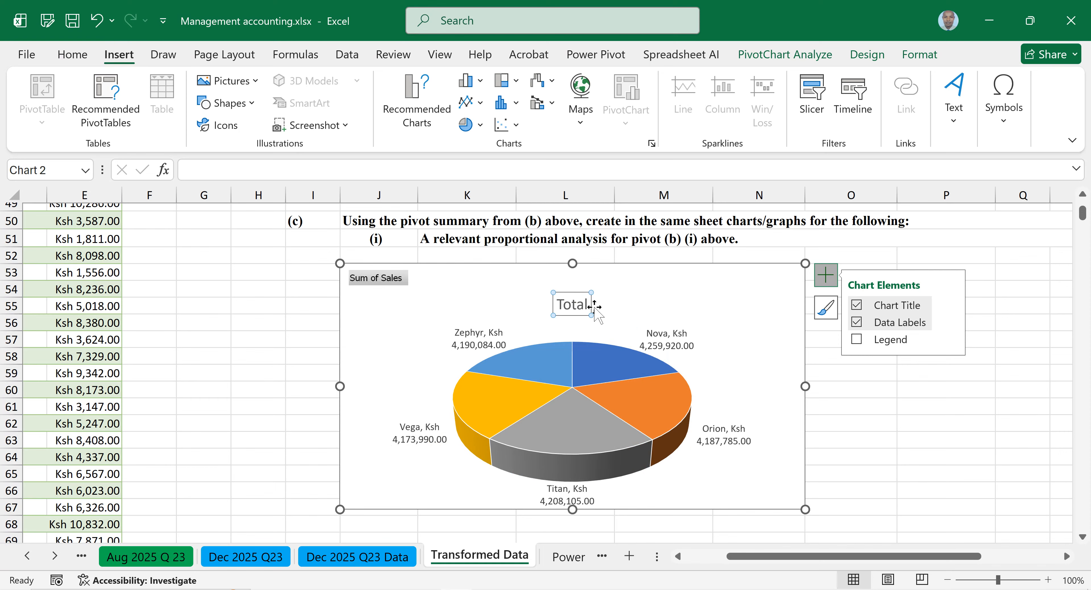
scroll(589, 305, "up", 13)
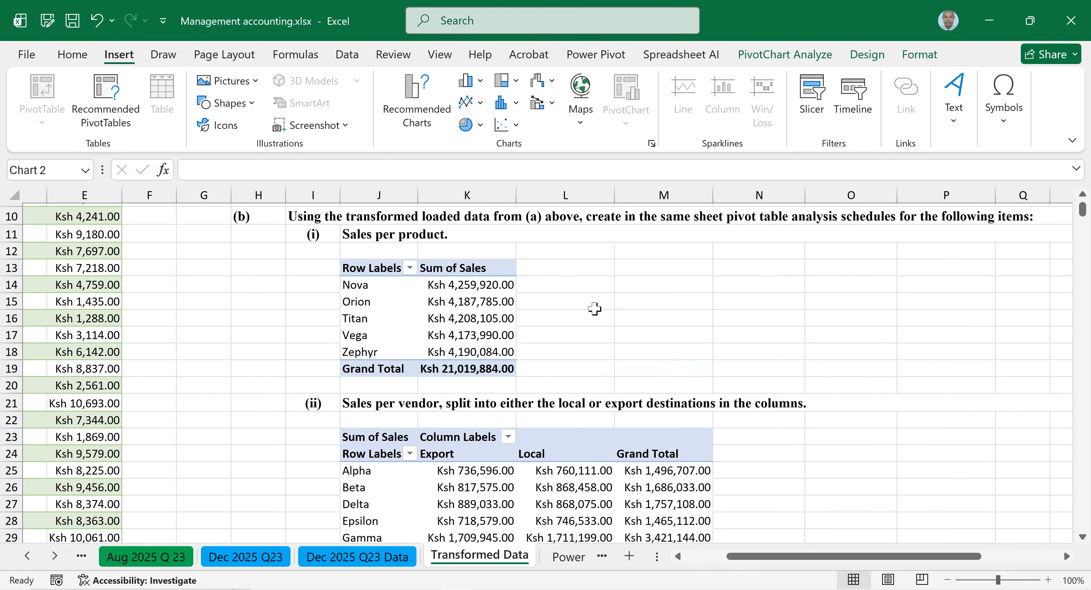
scroll(595, 309, "down", 14)
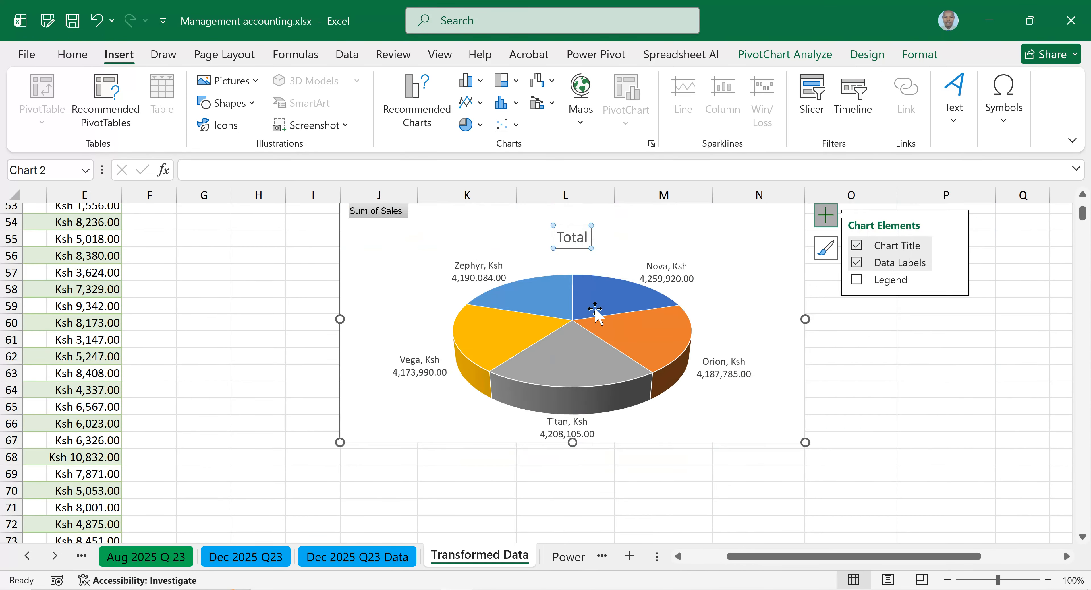
type("Sales by Pr")
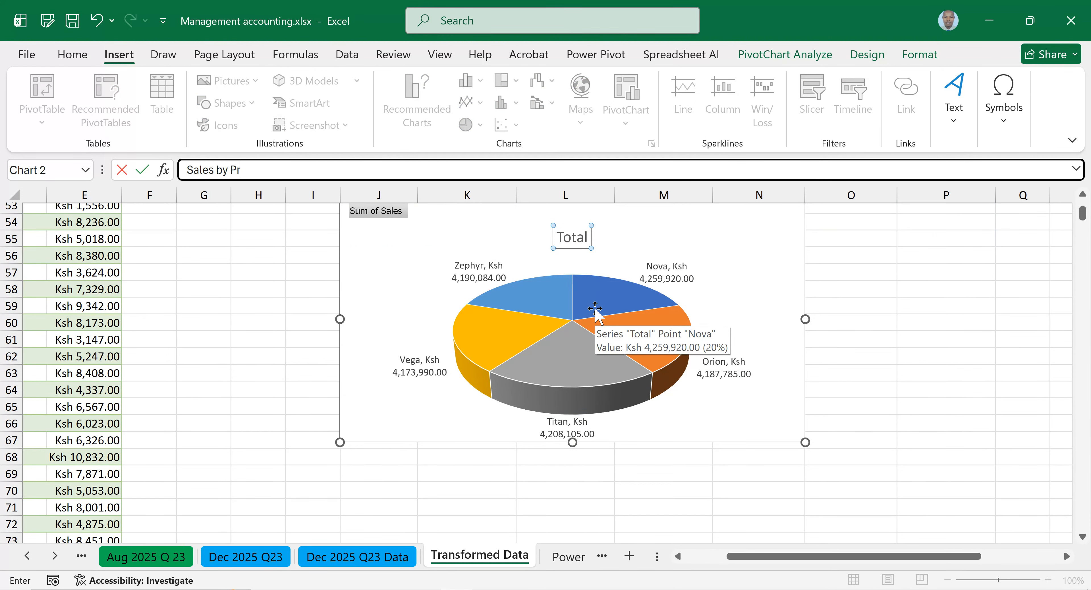
type("oduct")
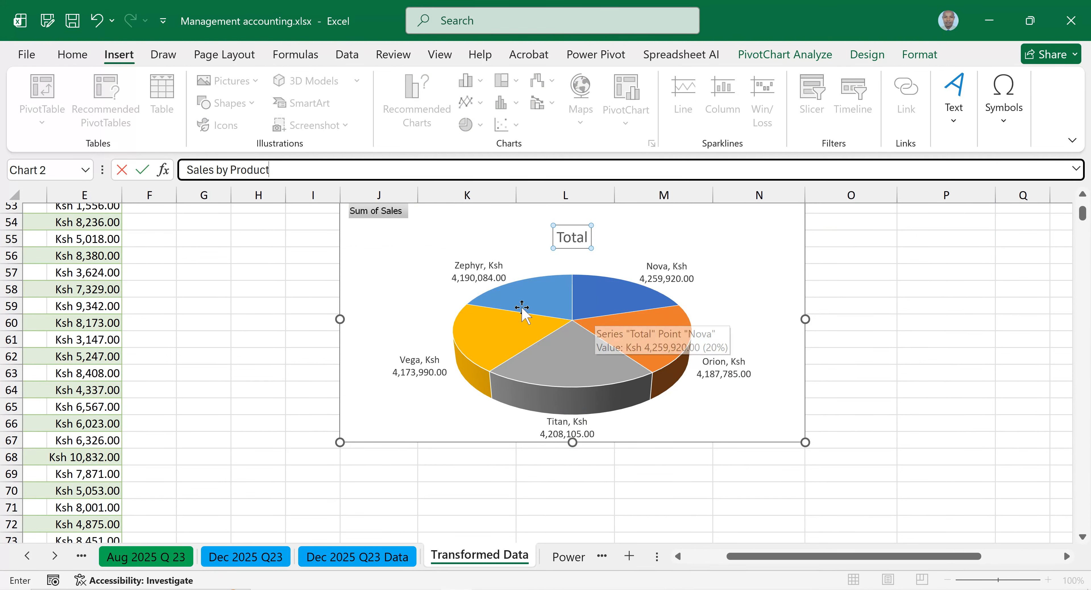
left_click(926, 390)
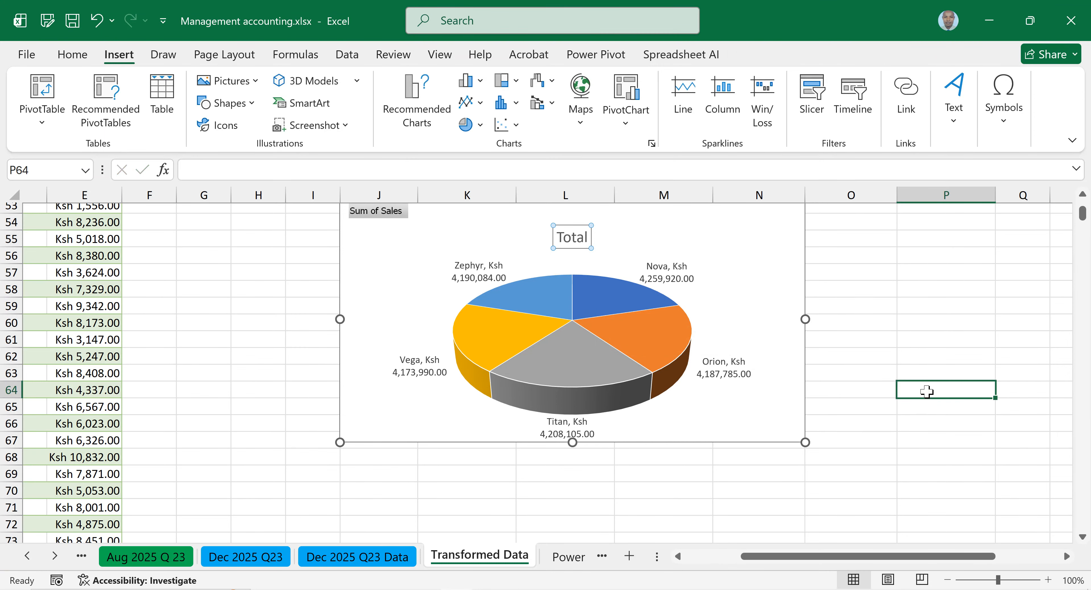
Step: Pull the Nova, Vega and Titan slices slightly out from the centre of the pie
left_click(621, 297)
left_click_drag(530, 295, 525, 297)
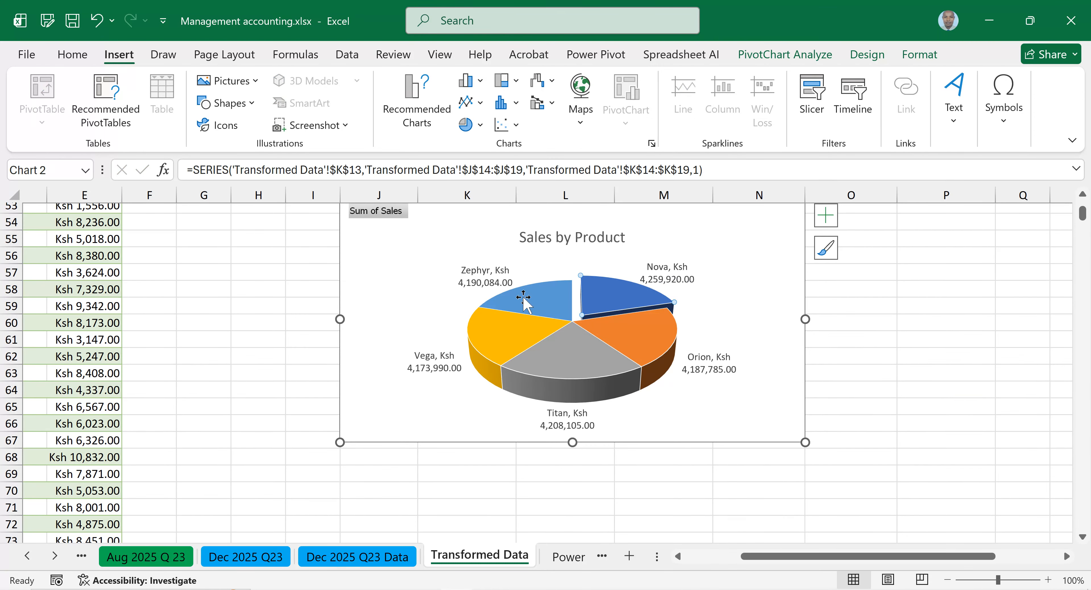
left_click(504, 324)
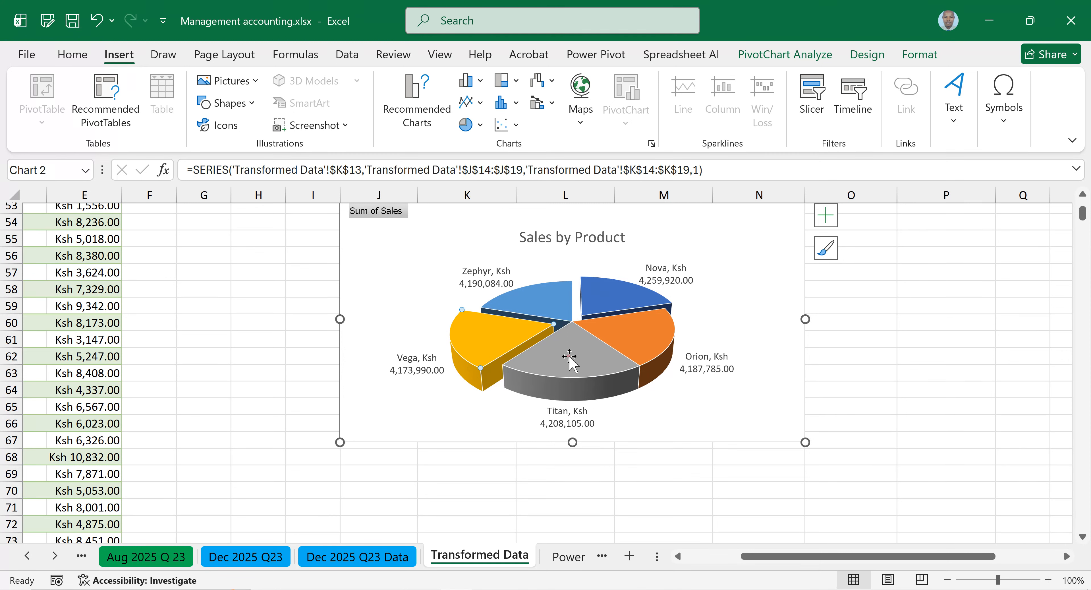
left_click_drag(569, 357, 597, 376)
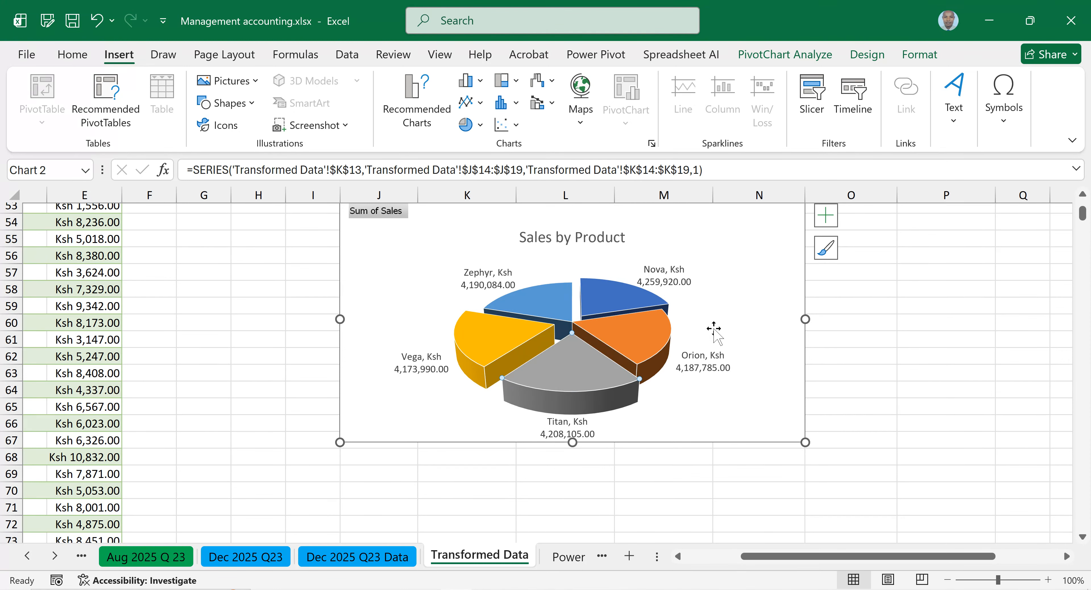
left_click(752, 250)
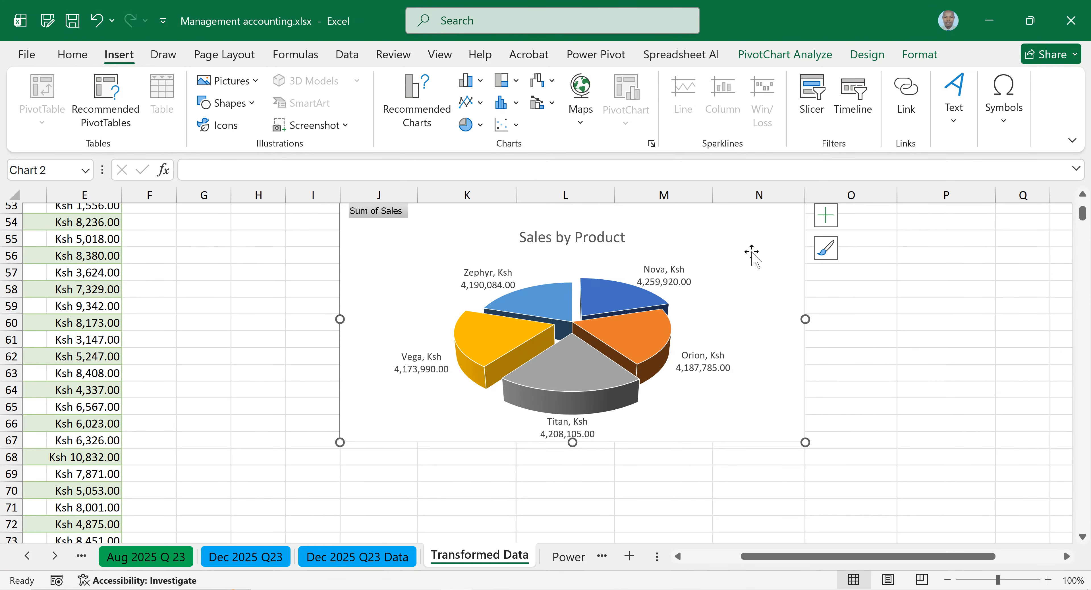
Step: Copy the part (c)(ii) question from row 22 of the Dec 2025 Q23 sheet to I69 on the Transformed Data sheet
scroll(752, 255, "up", 1)
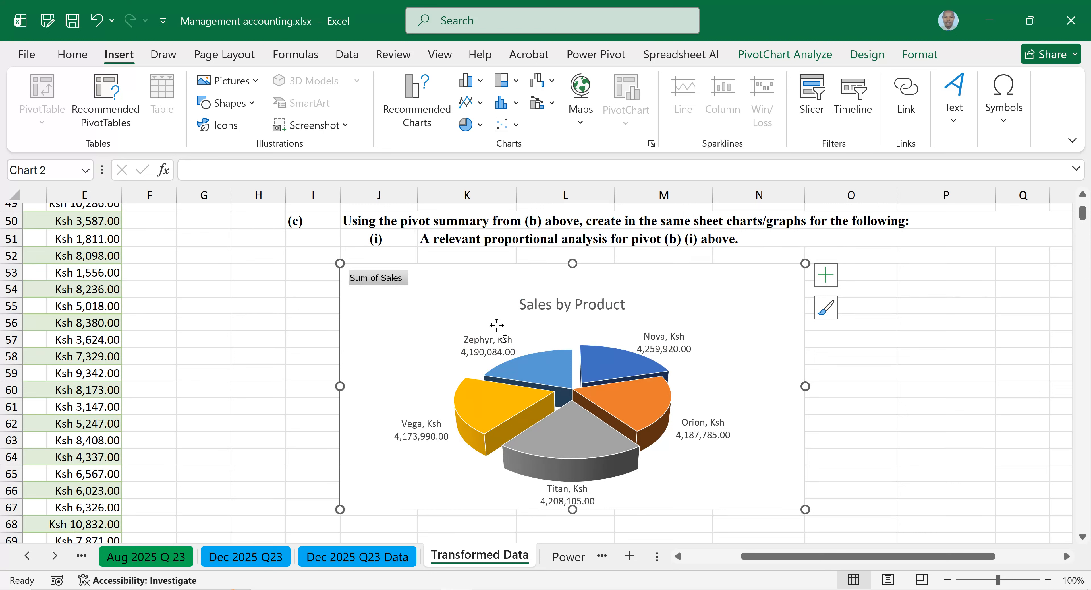
left_click(252, 560)
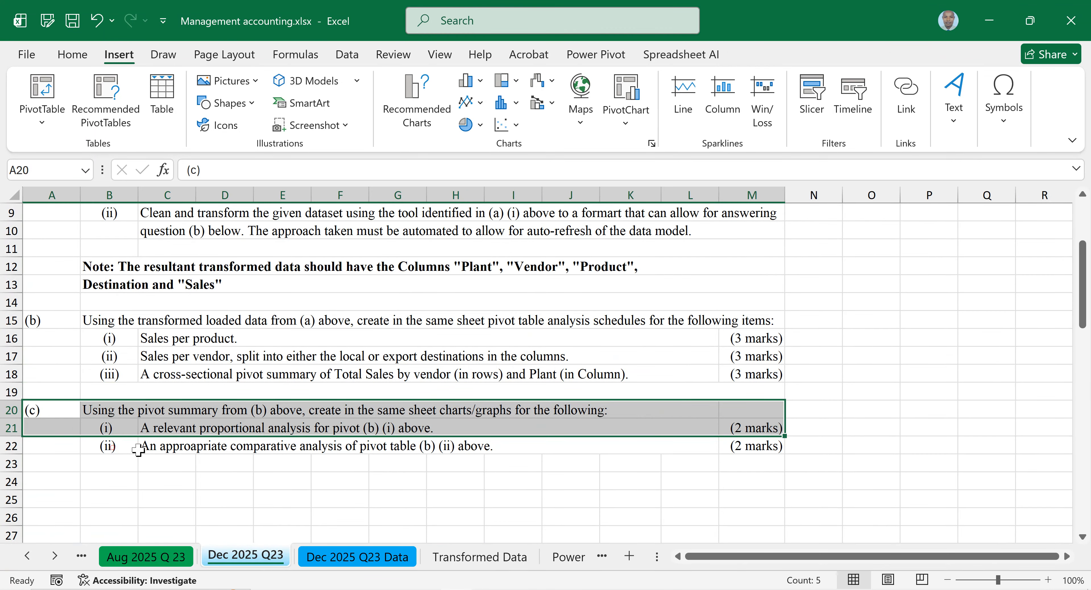
left_click_drag(117, 453, 763, 446)
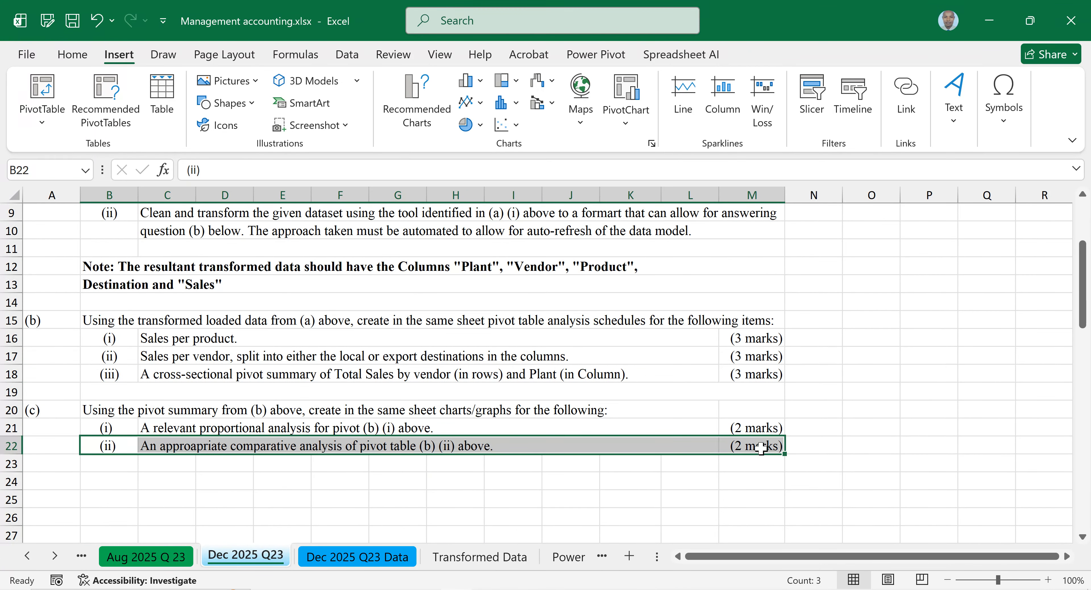
key("ctrl+c")
left_click(466, 557)
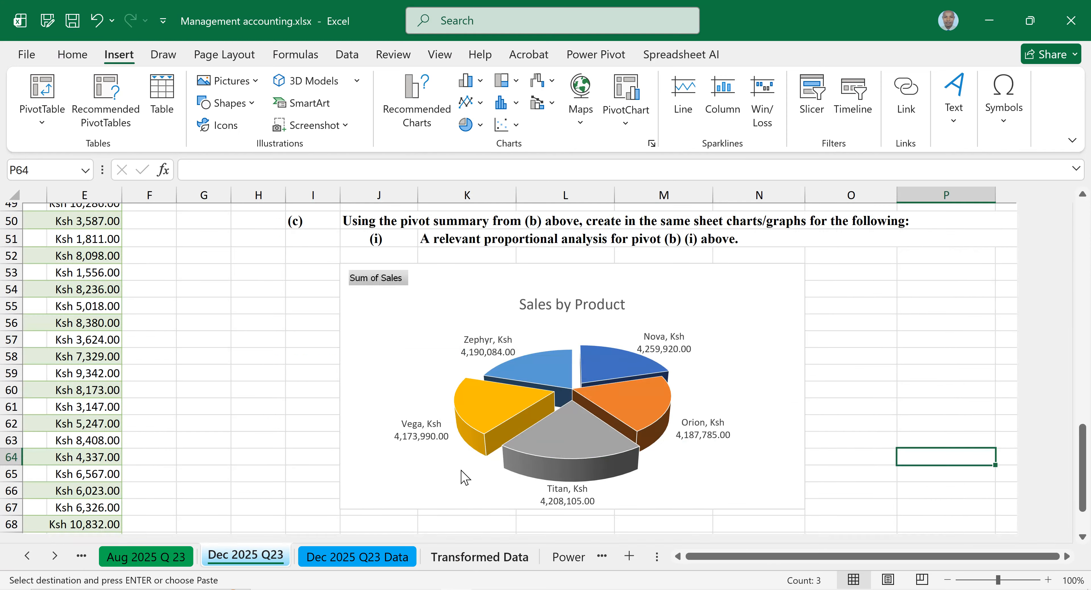
scroll(453, 458, "down", 1)
left_click(307, 476)
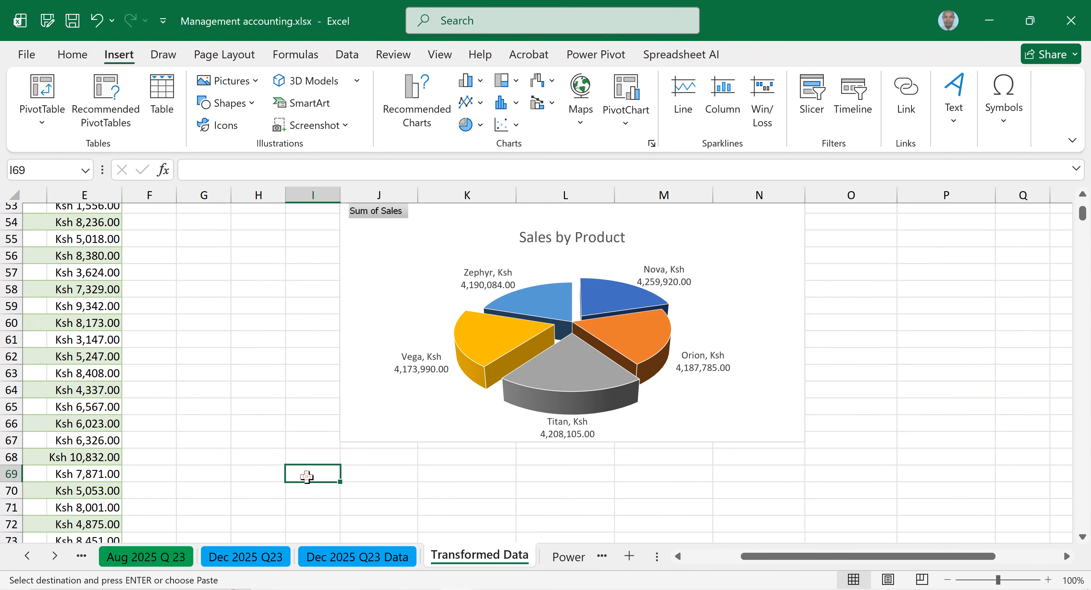
key("ctrl+v")
Step: Stretch the pie chart down to the end of row 67 and make the pasted question (ii) in row 69 bold
left_click(529, 440)
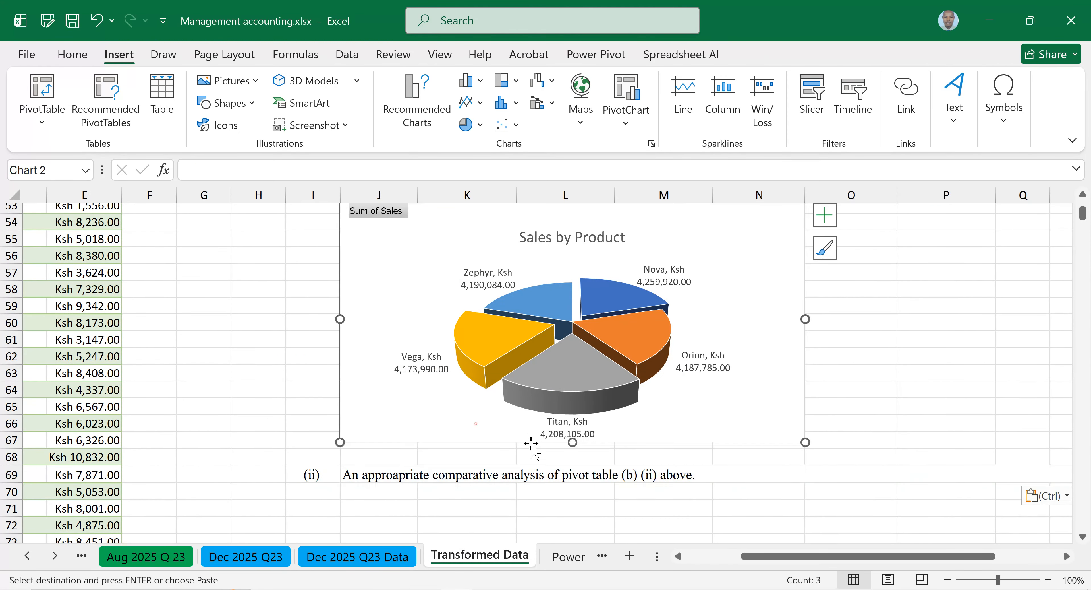
left_click(314, 475)
double_click(318, 475)
key("Escape")
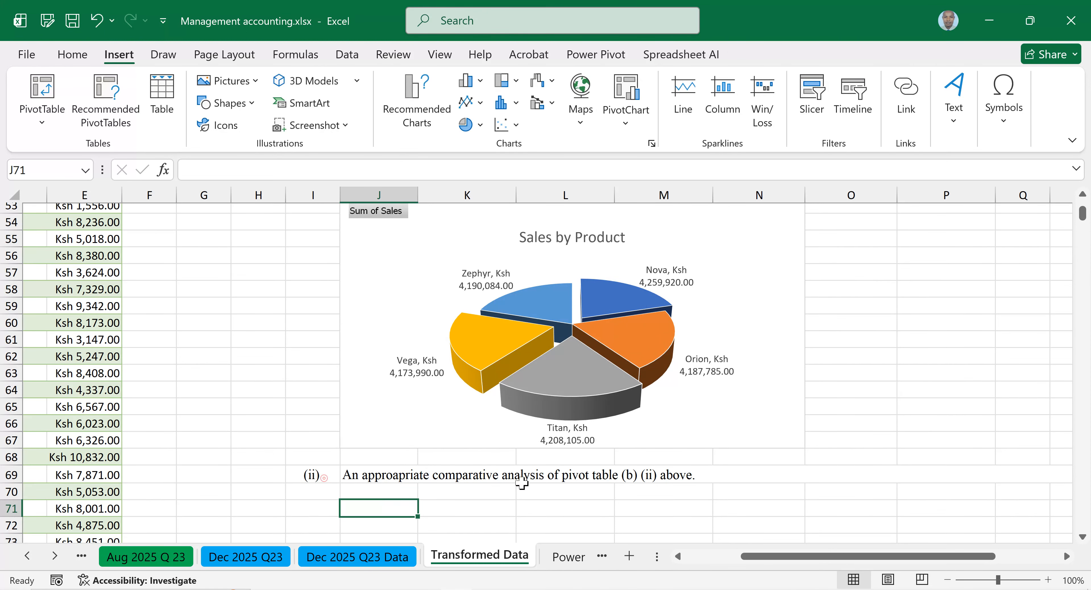
left_click_drag(329, 477, 638, 477)
key("ctrl+b")
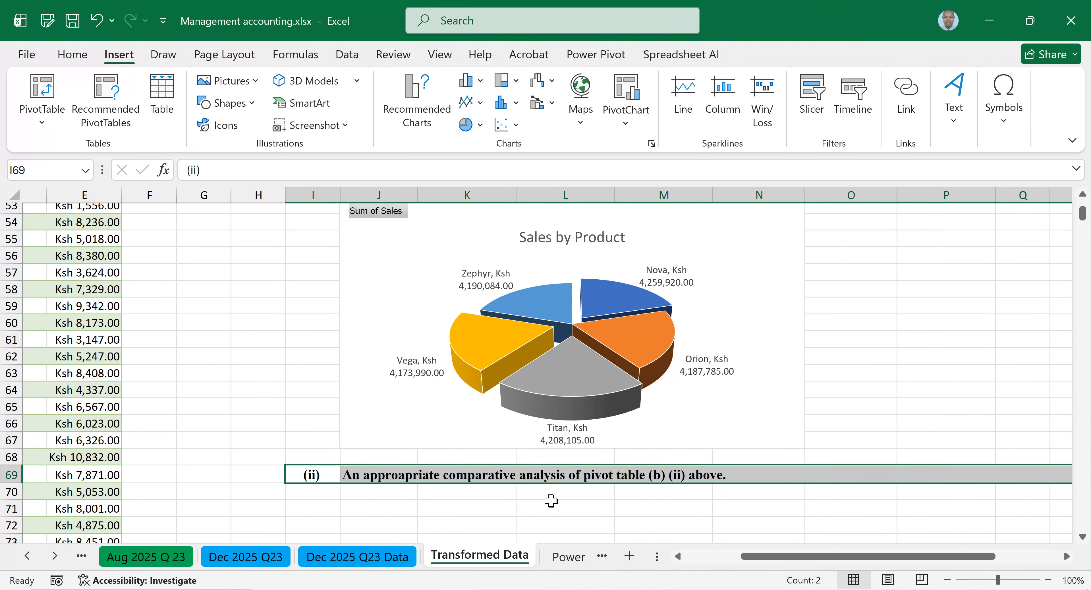
left_click(551, 501)
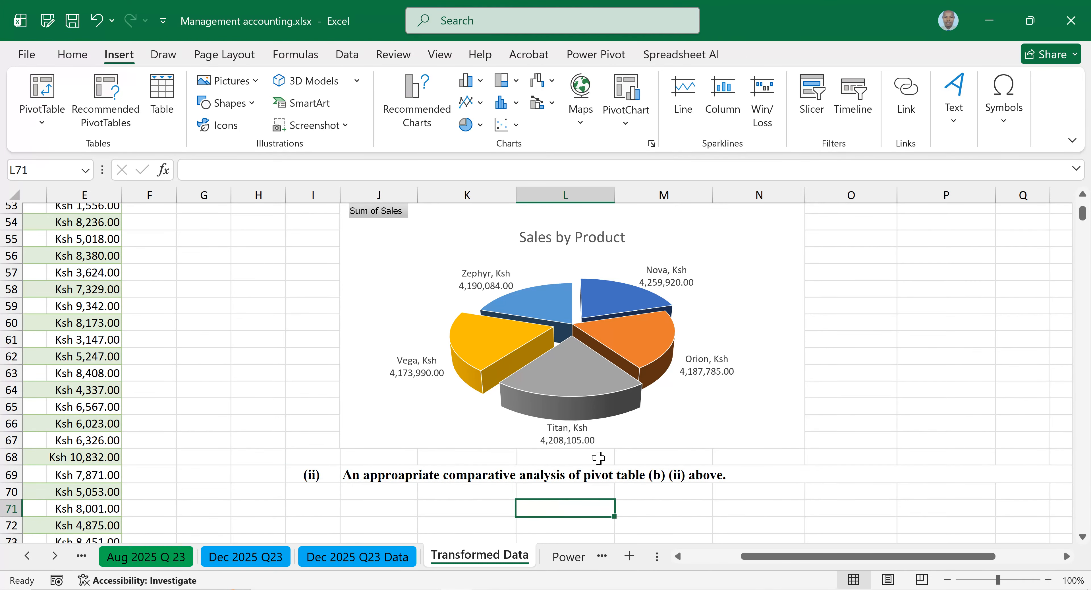
Step: Insert a clustered column chart from the part (b)(ii) vendor pivot table, using the range J25:M32
scroll(760, 450, "up", 12)
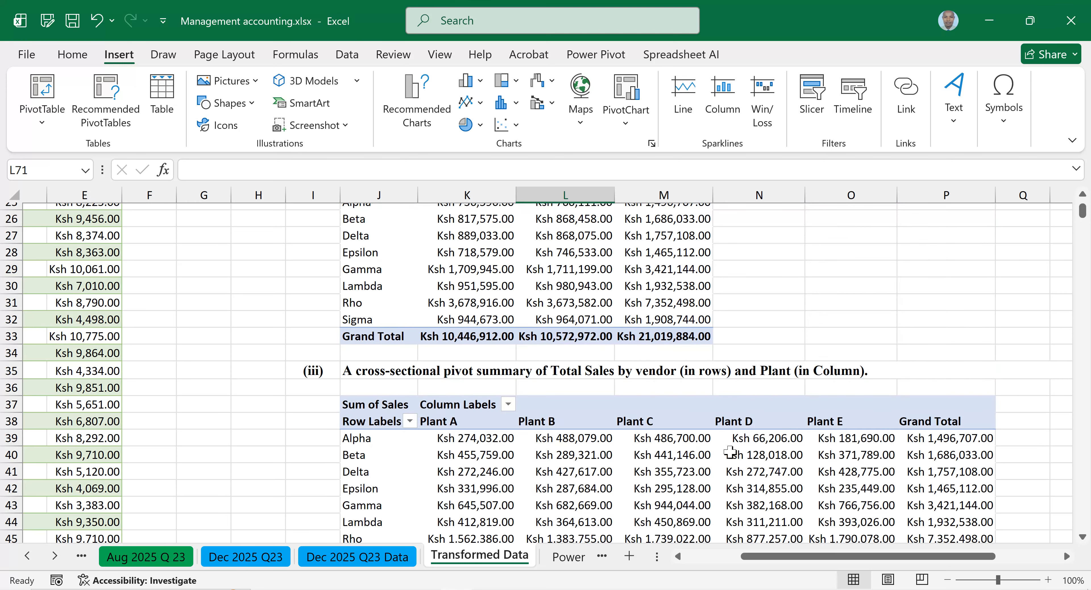
scroll(468, 405, "down", 2)
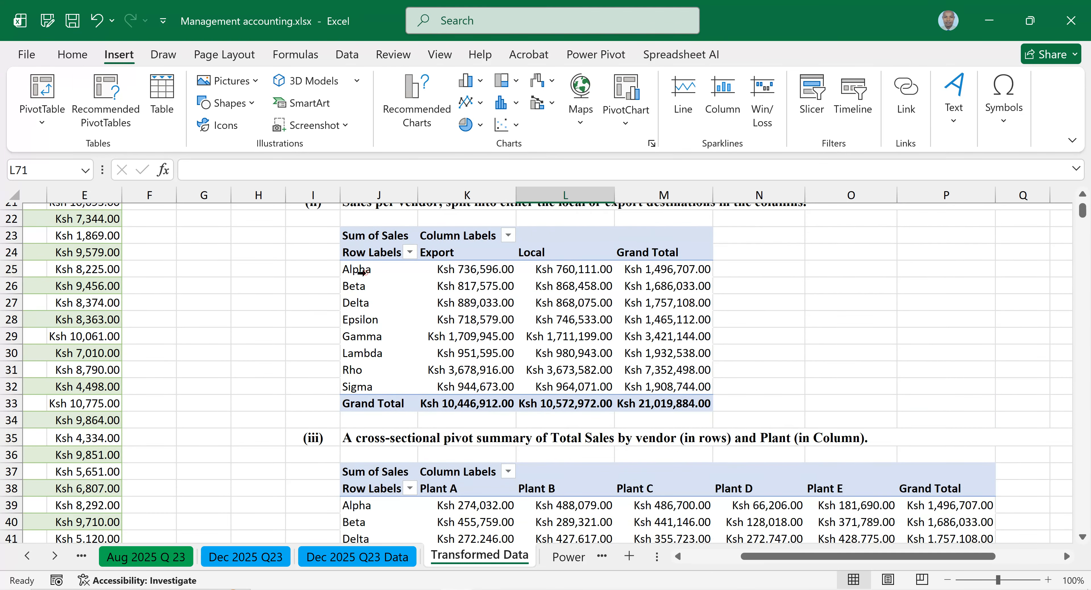
left_click_drag(361, 272, 519, 386)
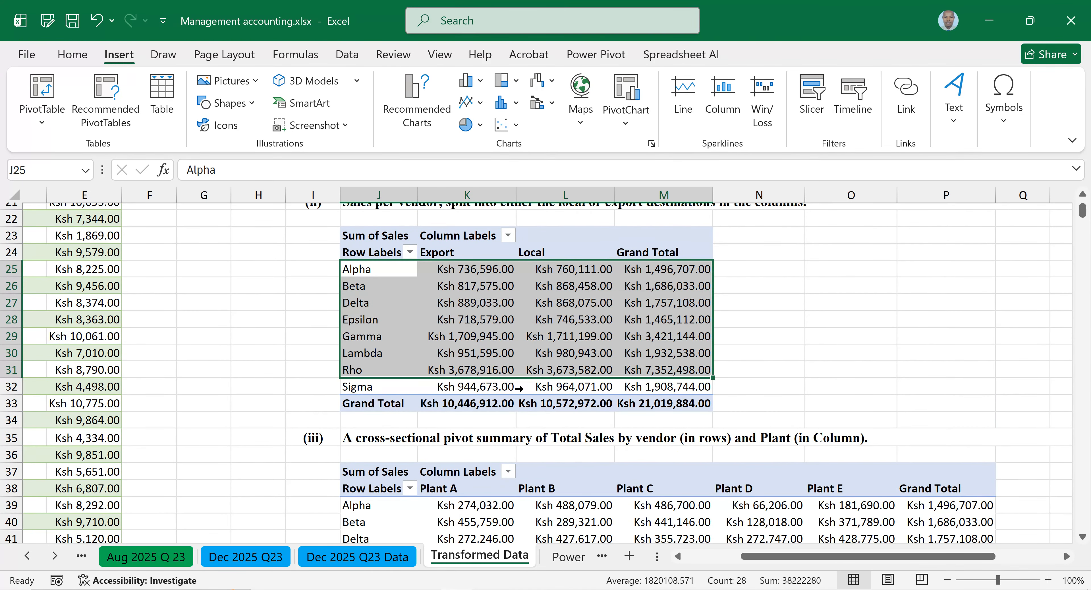
left_click_drag(360, 273, 540, 389)
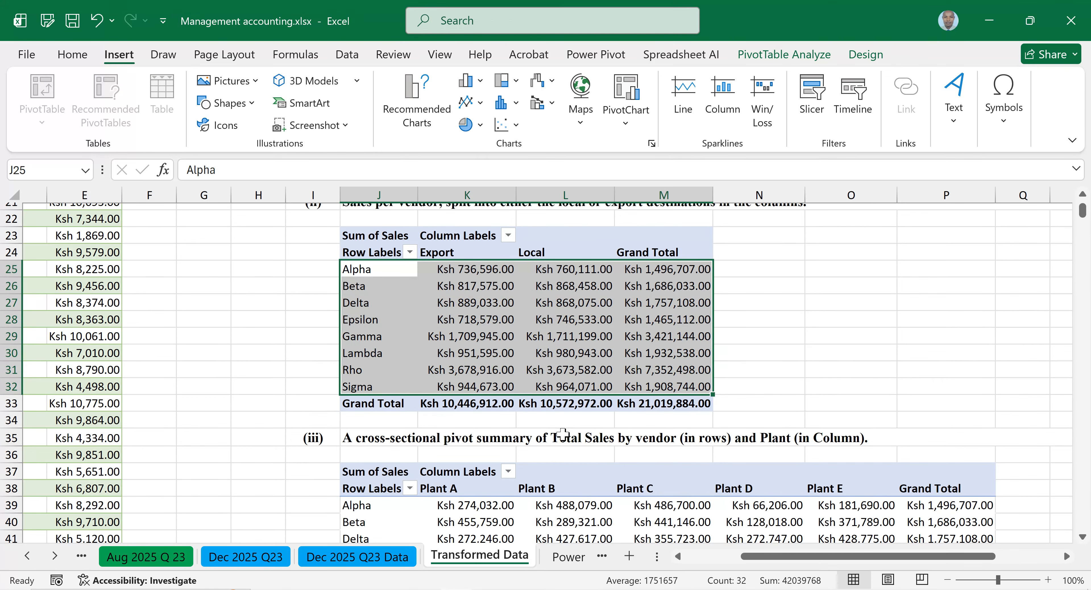
scroll(563, 433, "down", 12)
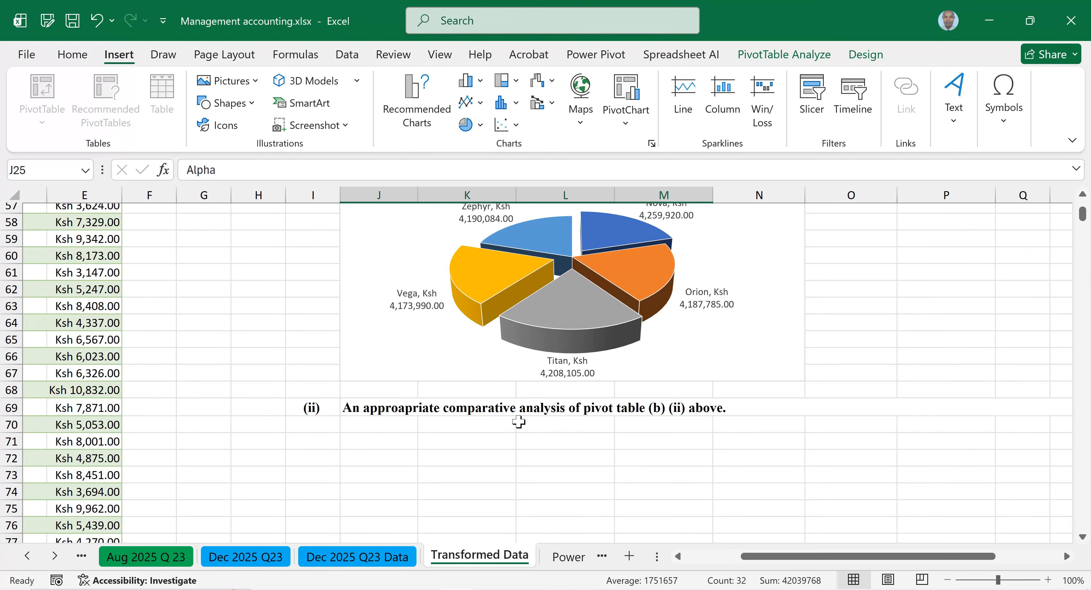
scroll(518, 421, "up", 14)
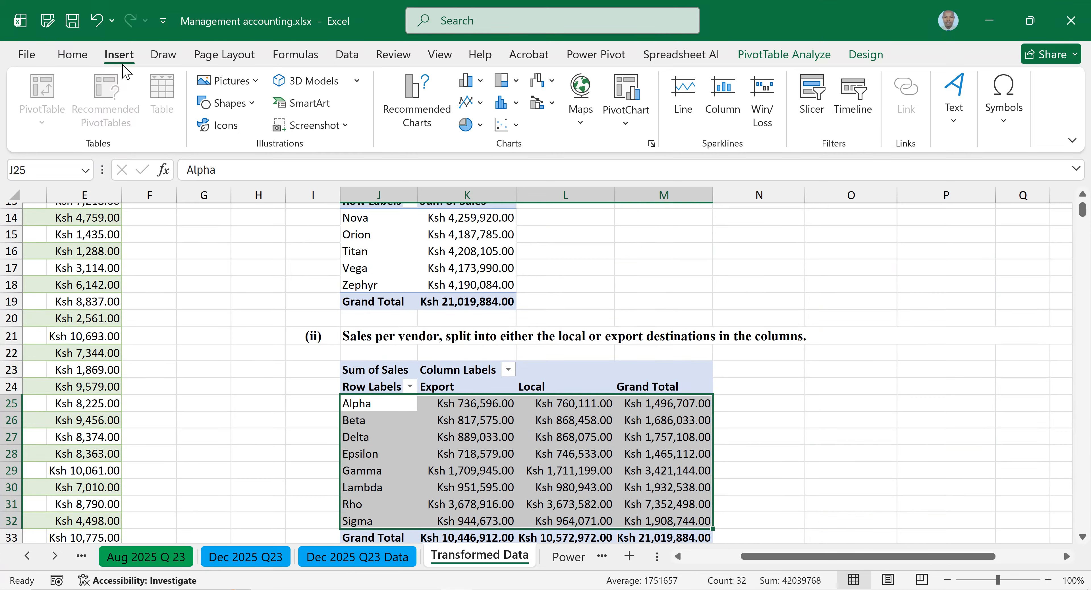
left_click(421, 119)
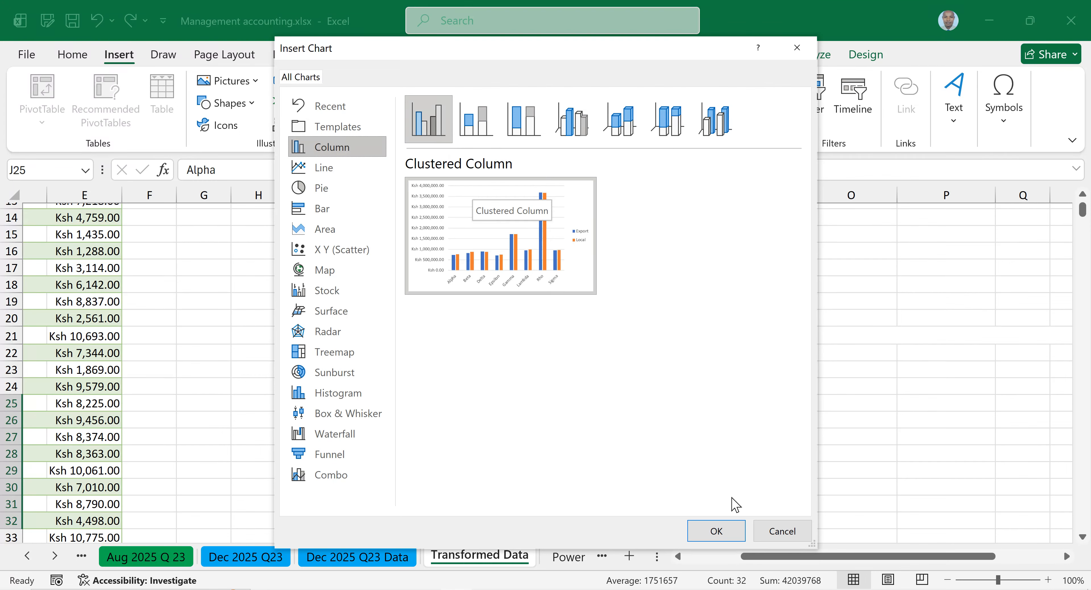
left_click(715, 532)
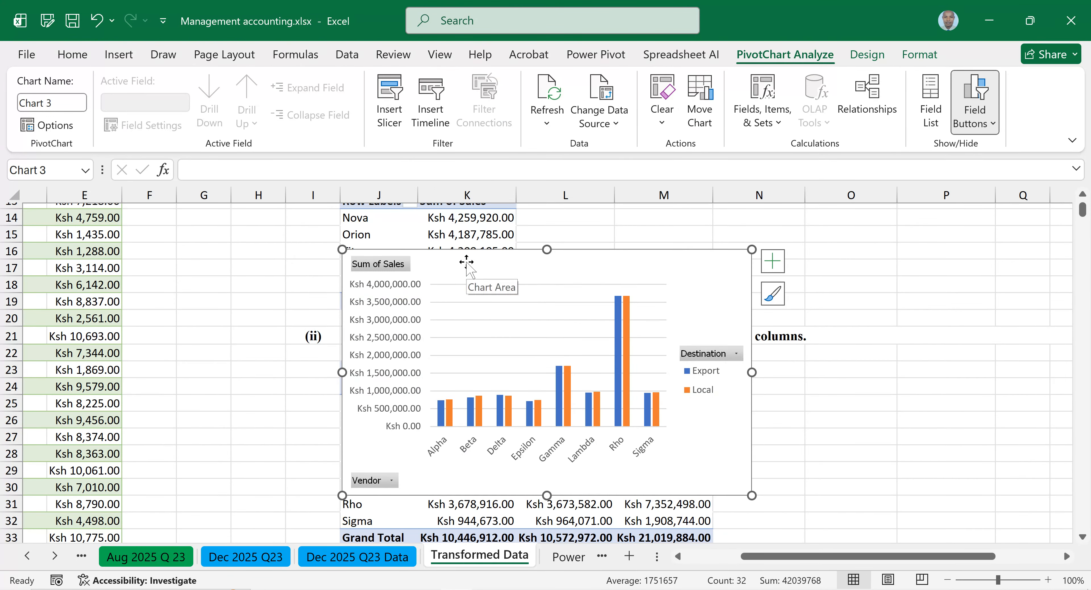
Step: Move the clustered column chart to J71 beneath part (c)(ii) and widen it to the end of column O
key("Delete")
scroll(487, 309, "down", 12)
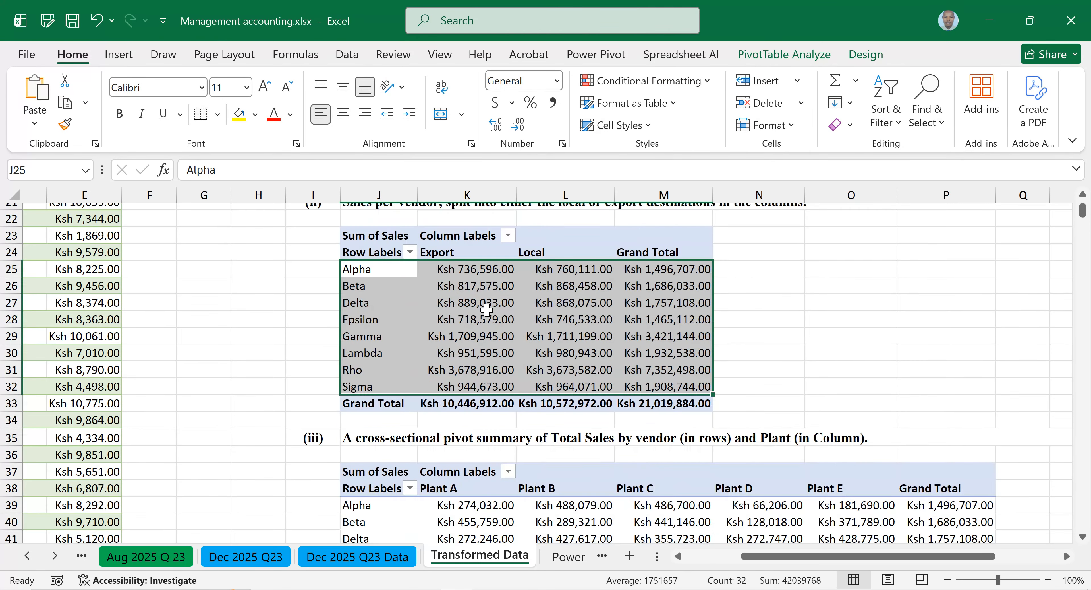
scroll(452, 384, "down", 5)
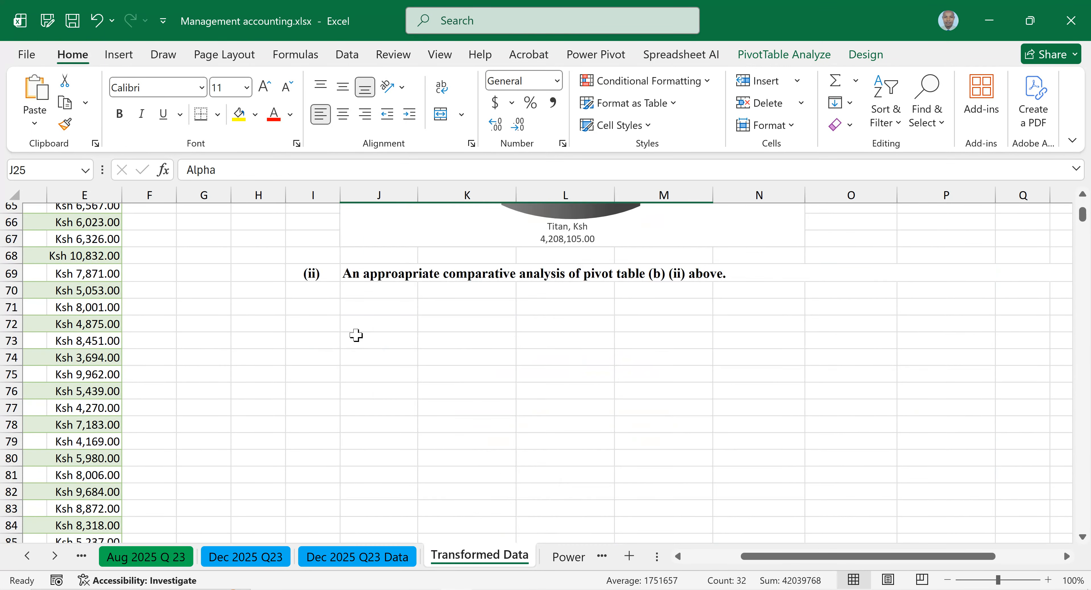
left_click(359, 311)
key("ctrl+v")
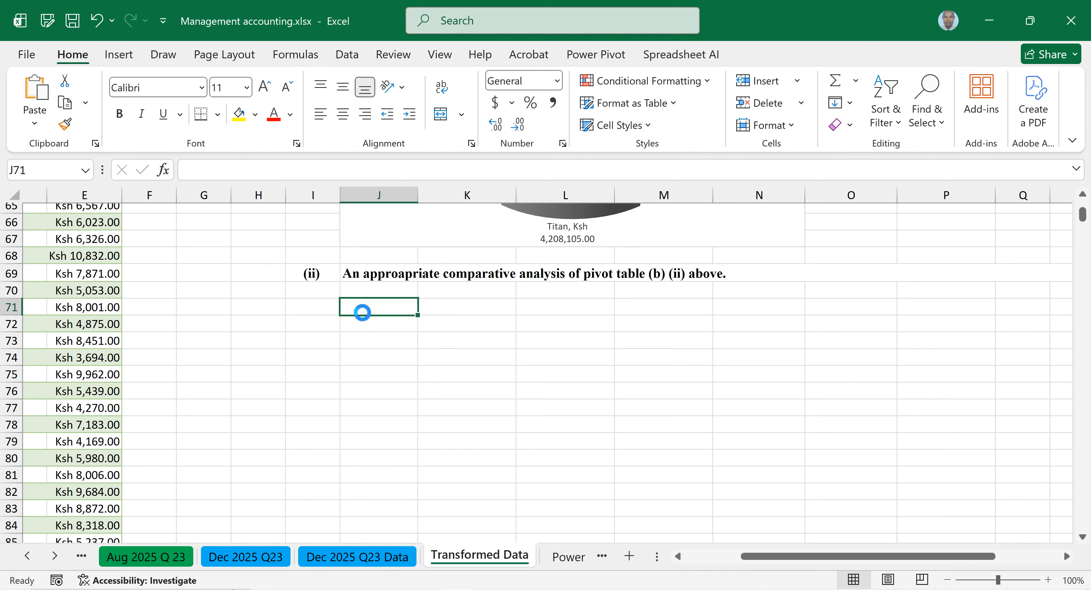
left_click_drag(750, 419, 886, 446)
scroll(894, 424, "down", 3)
scroll(886, 447, "up", 2)
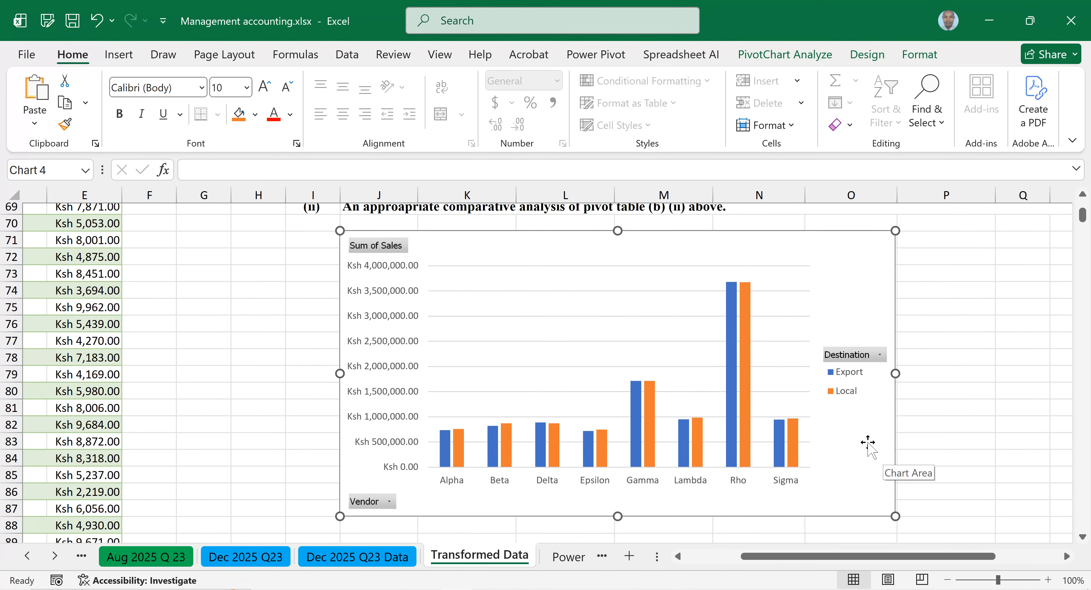
Step: Turn on the column chart's primary minor horizontal and vertical gridlines and turn off the primary major horizontal ones
scroll(867, 439, "up", 2)
left_click(915, 310)
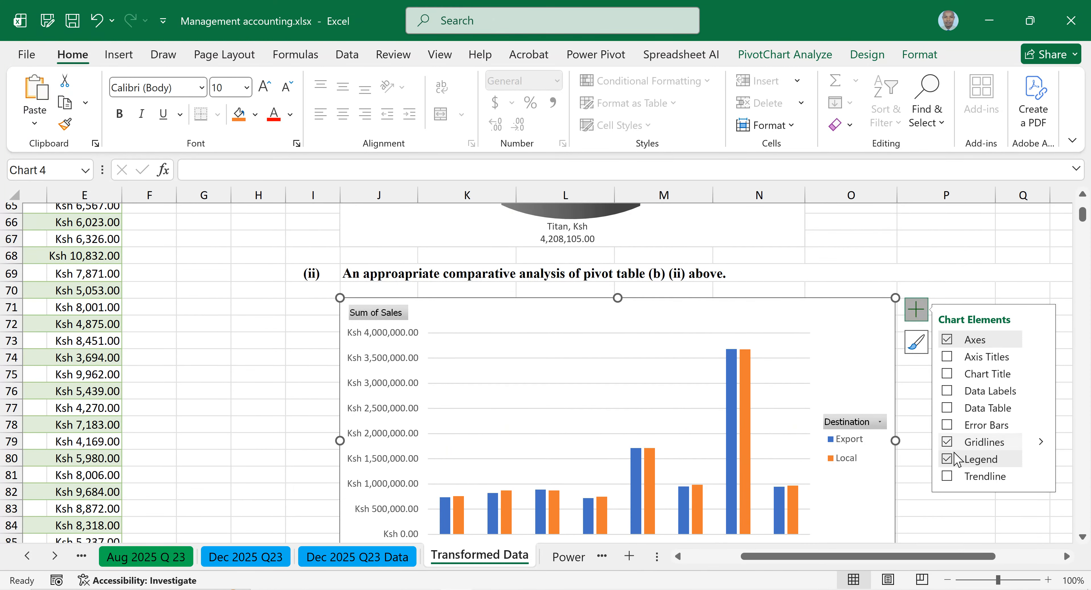
left_click(1030, 441)
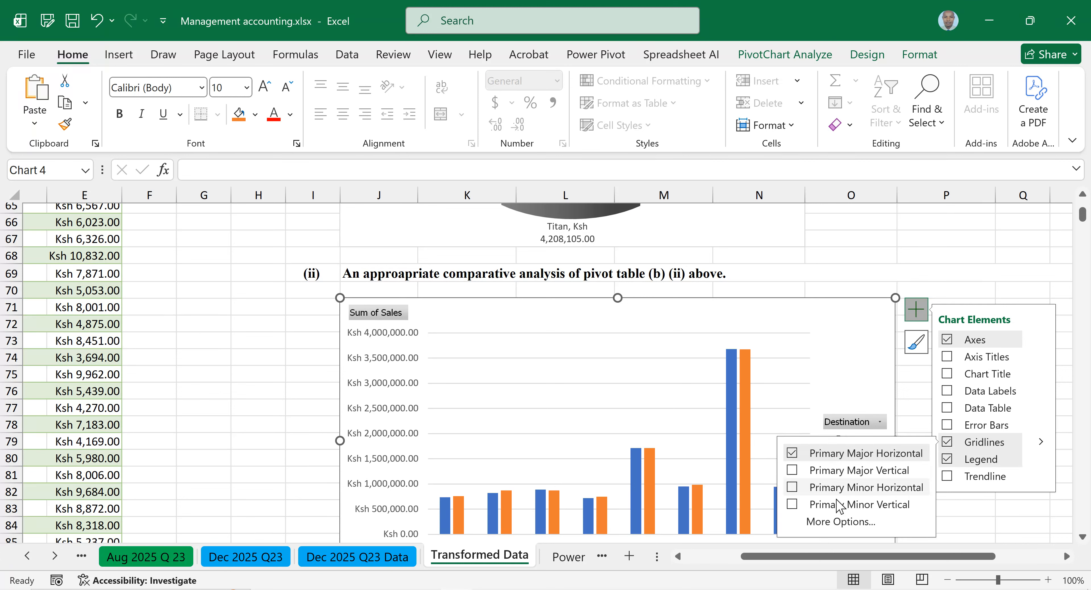
left_click(787, 491)
left_click(792, 504)
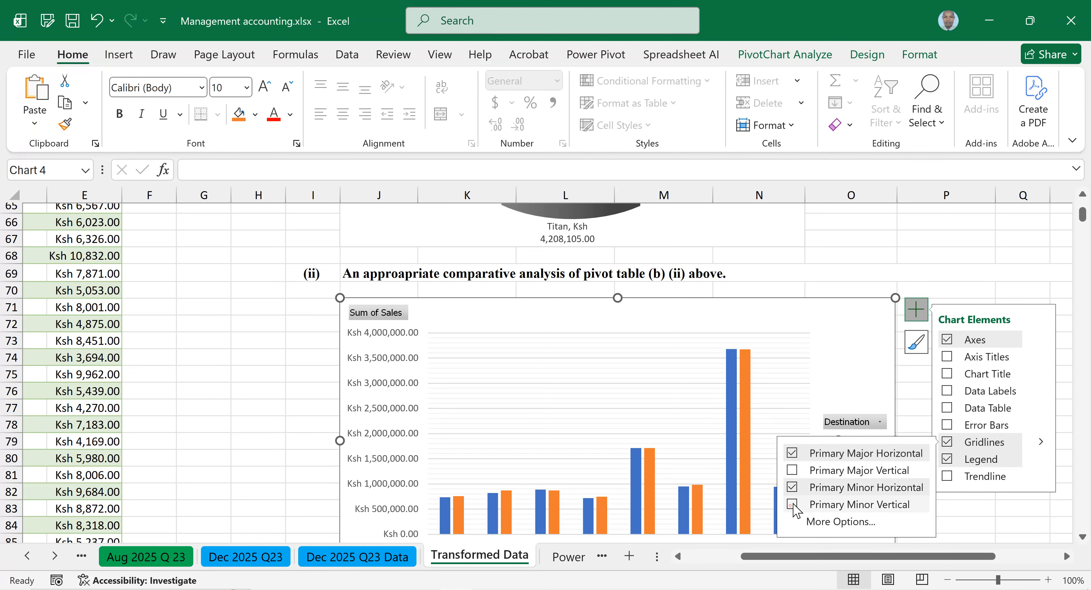
left_click(792, 453)
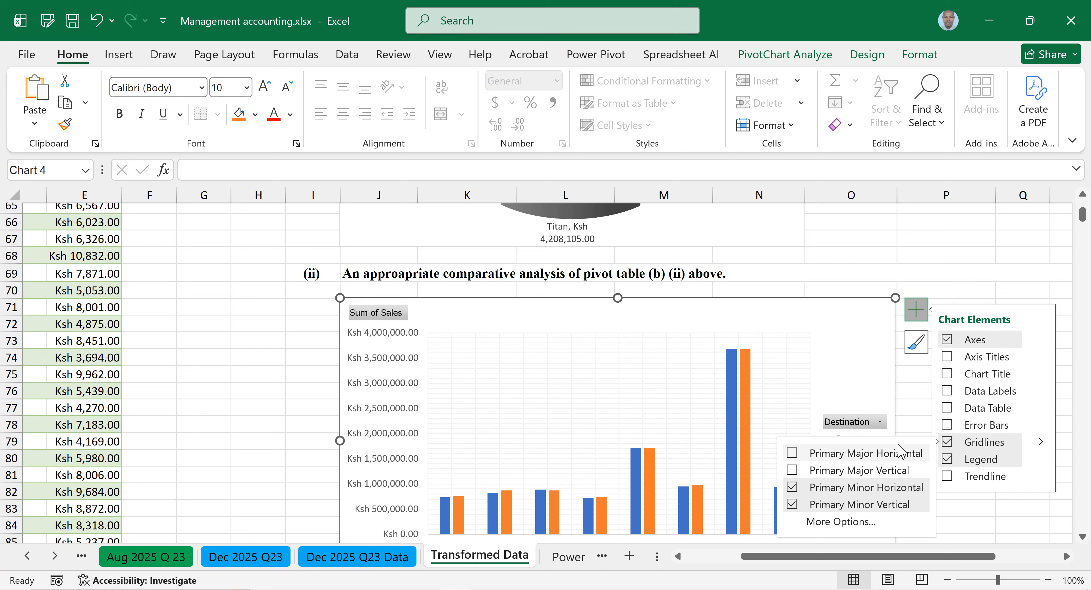
Step: Add axis titles and a chart title to the column chart
left_click(947, 357)
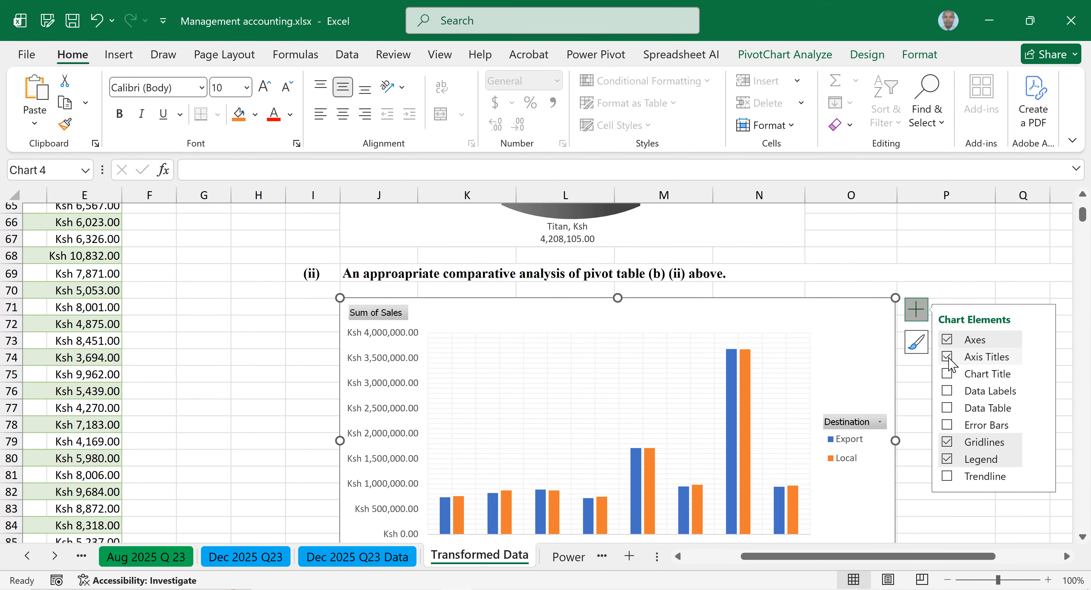
left_click(947, 374)
scroll(689, 426, "down", 2)
left_click(636, 473)
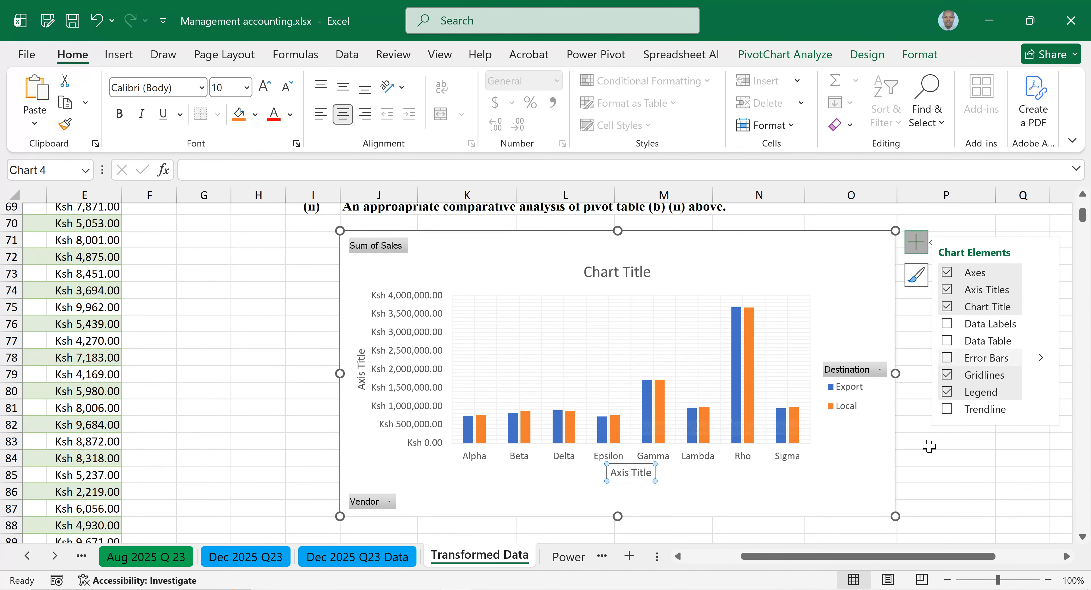
Step: Change the column chart's title to "Sales per Vendor Split into Export and Local"
scroll(929, 448, "up", 16)
scroll(928, 448, "up", 3)
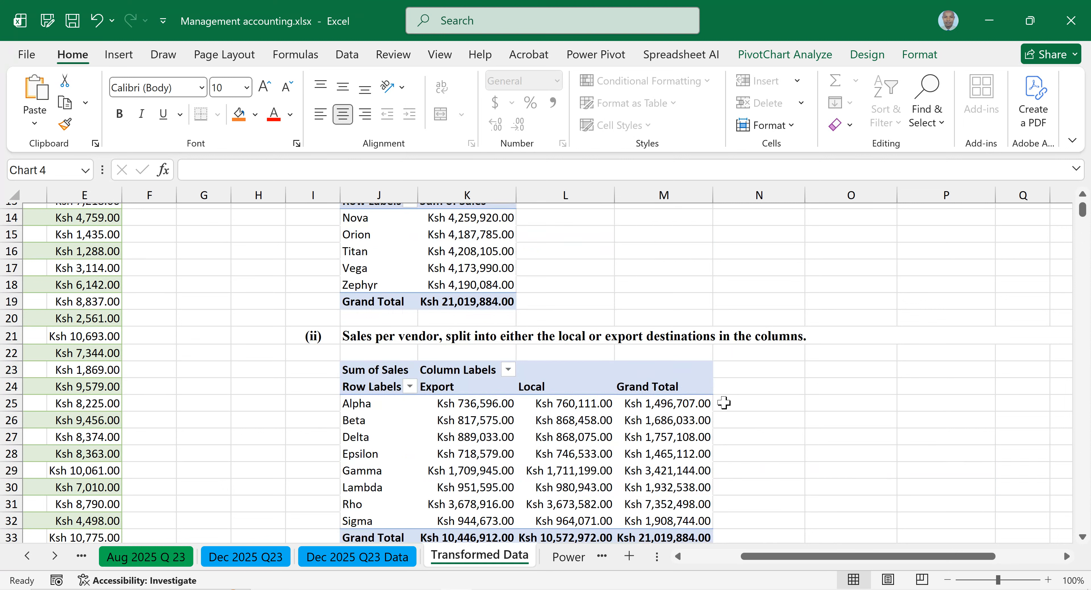
scroll(724, 403, "up", 4)
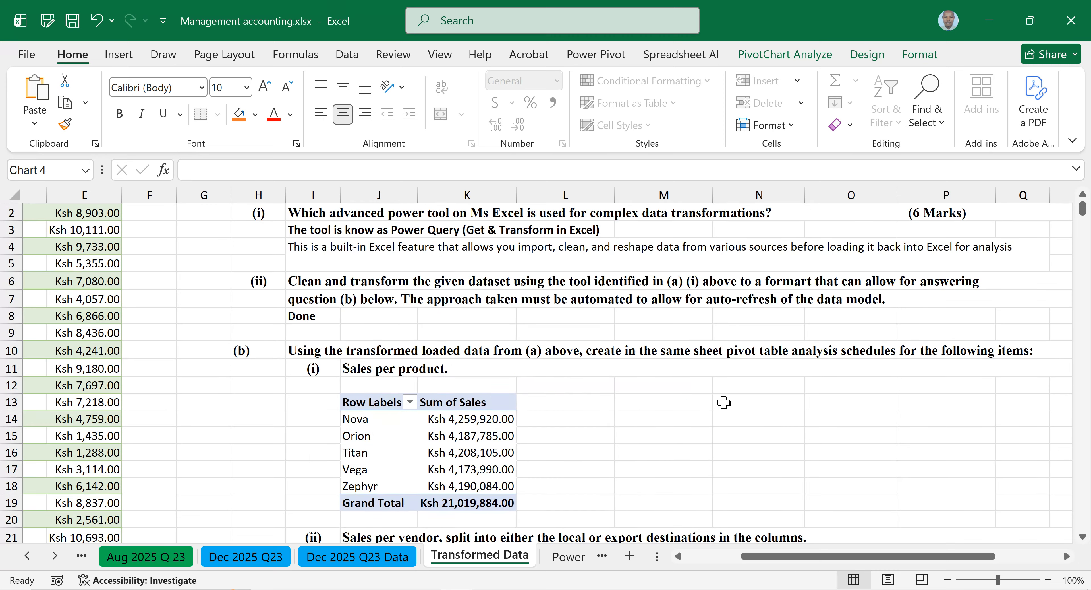
scroll(723, 403, "down", 6)
scroll(724, 403, "up", 6)
scroll(724, 403, "down", 4)
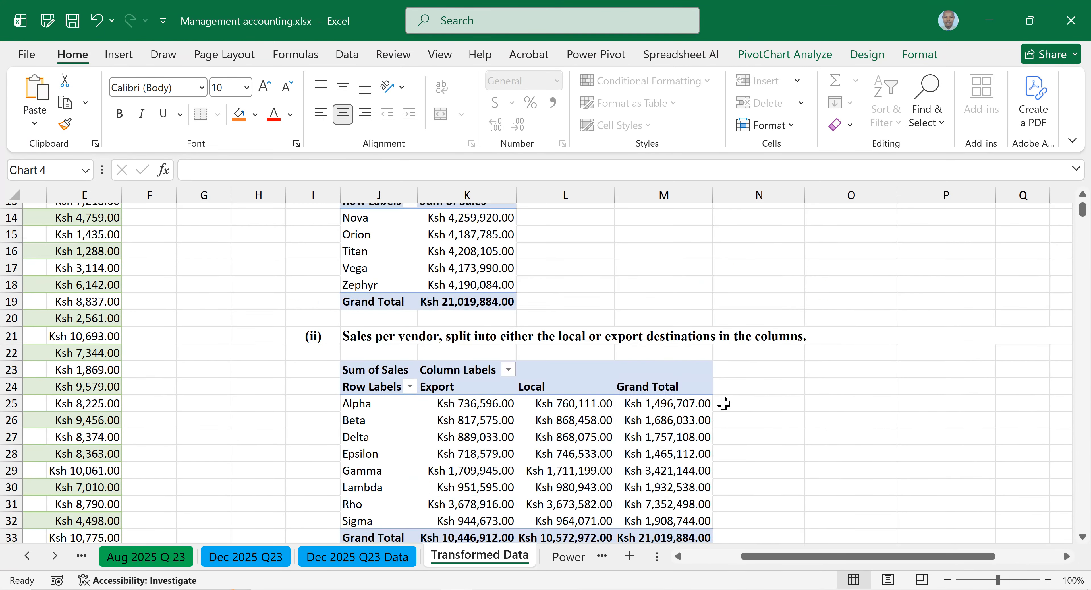
scroll(630, 389, "down", 12)
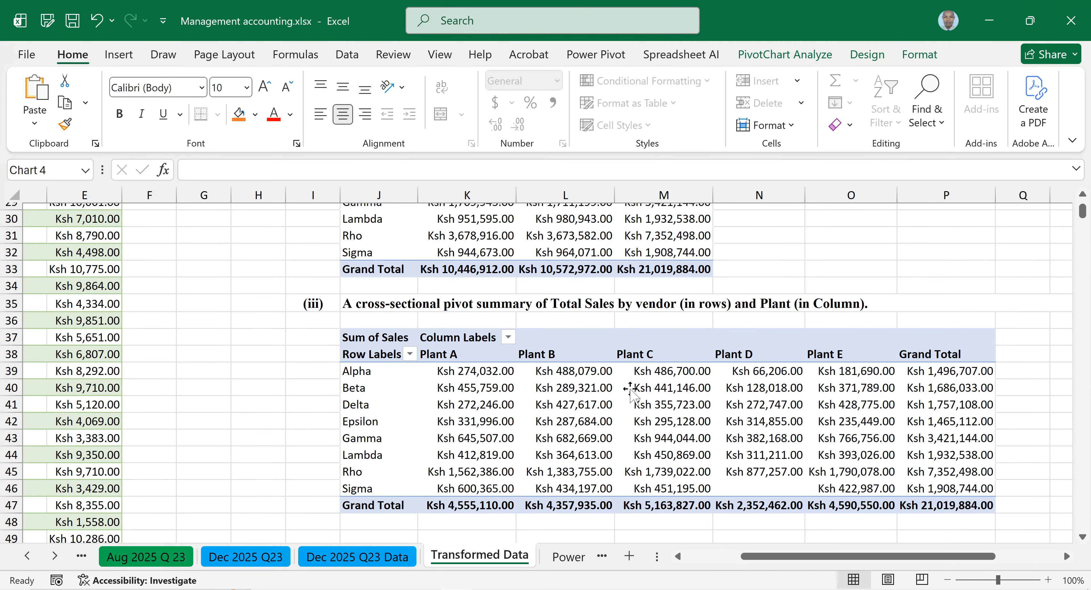
scroll(630, 389, "down", 8)
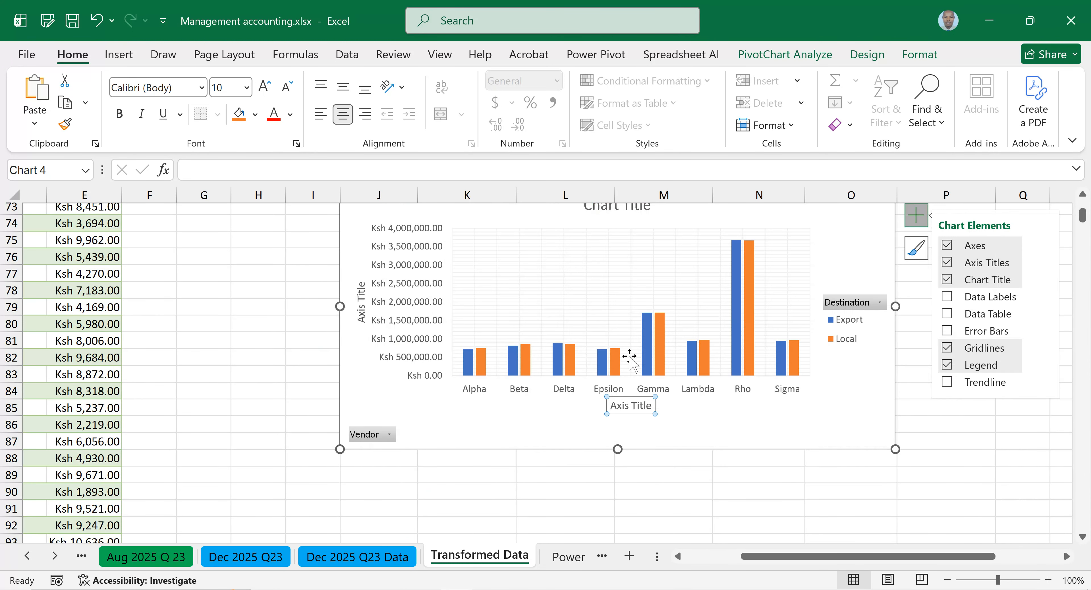
scroll(627, 360, "up", 3)
left_click(620, 340)
type("S")
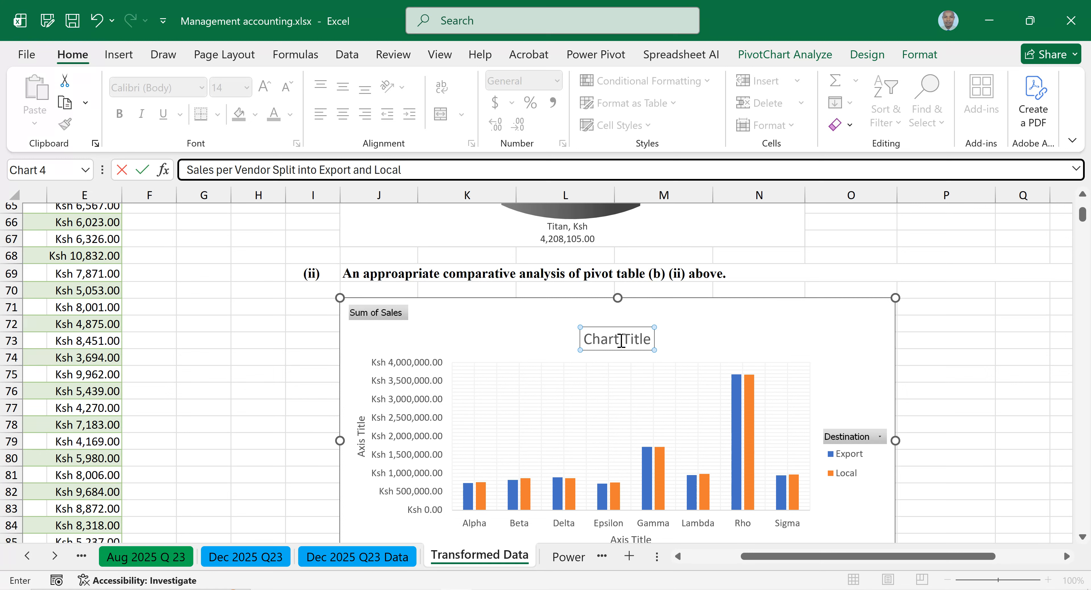
left_click(852, 335)
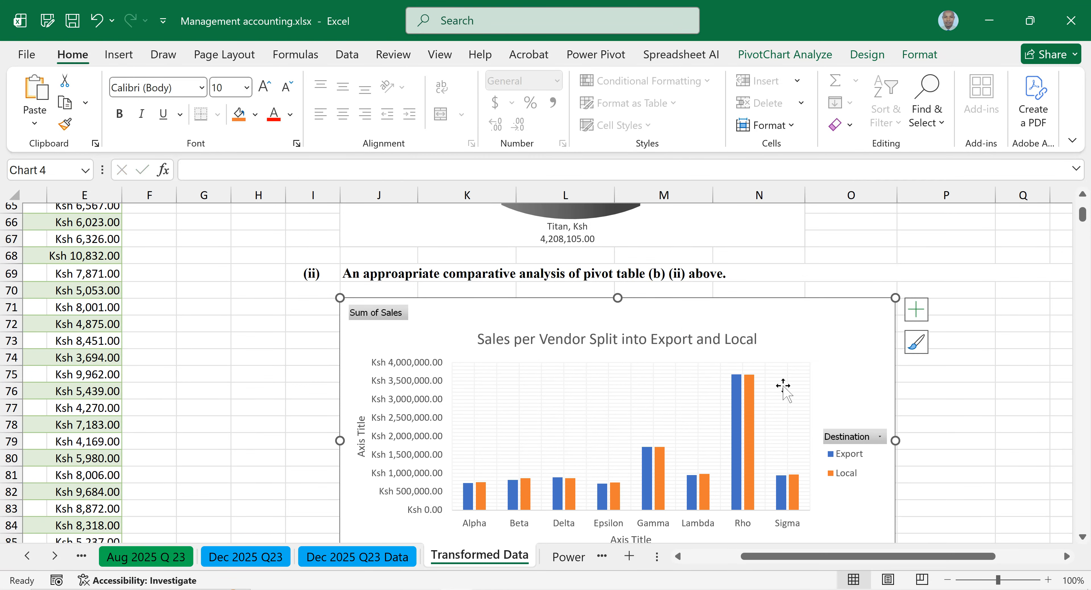
Step: Title the column chart's horizontal axis "Vendor" and its vertical axis "Sales Amount"
scroll(636, 466, "down", 2)
left_click(627, 472)
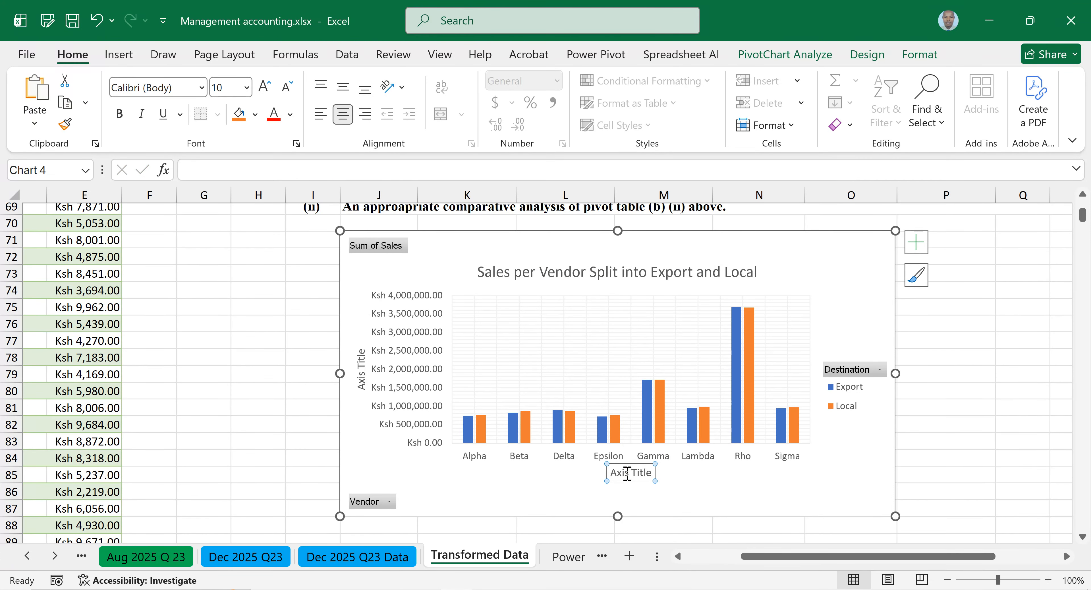
type("Vendor")
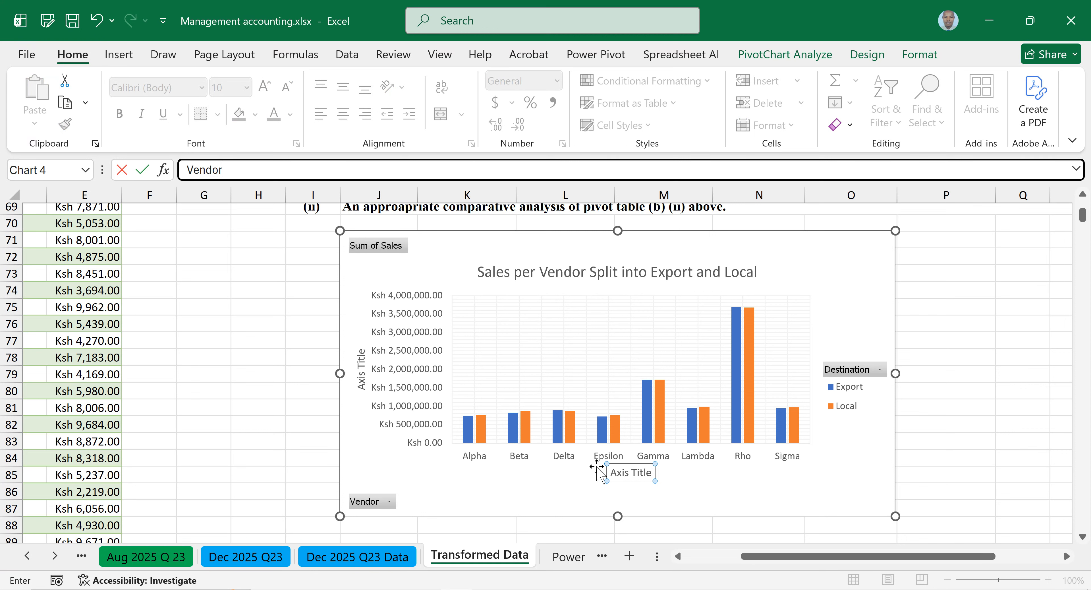
left_click(366, 375)
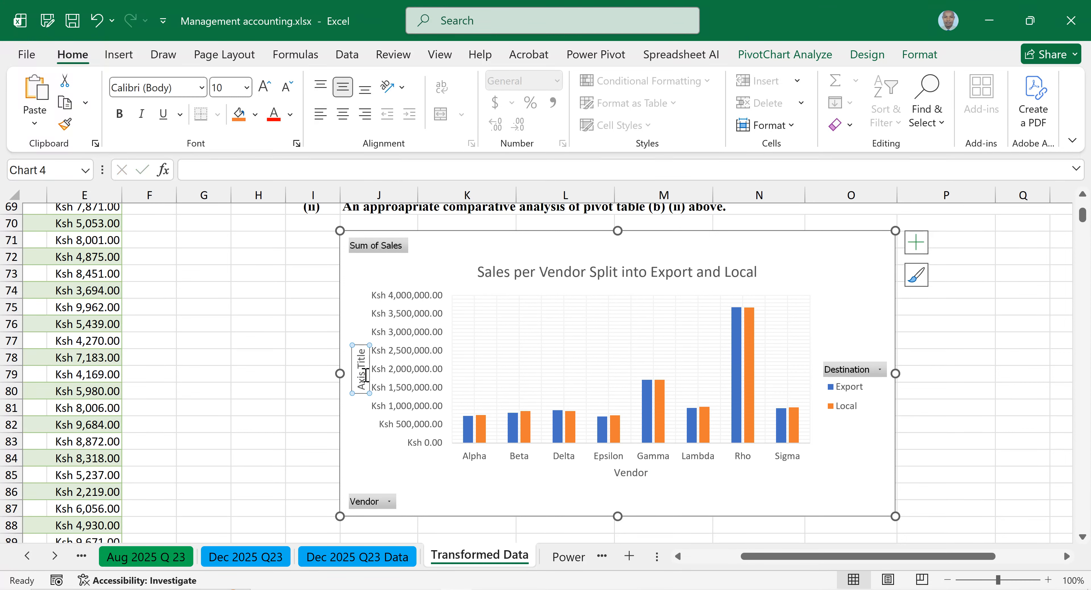
type("Sales Amount")
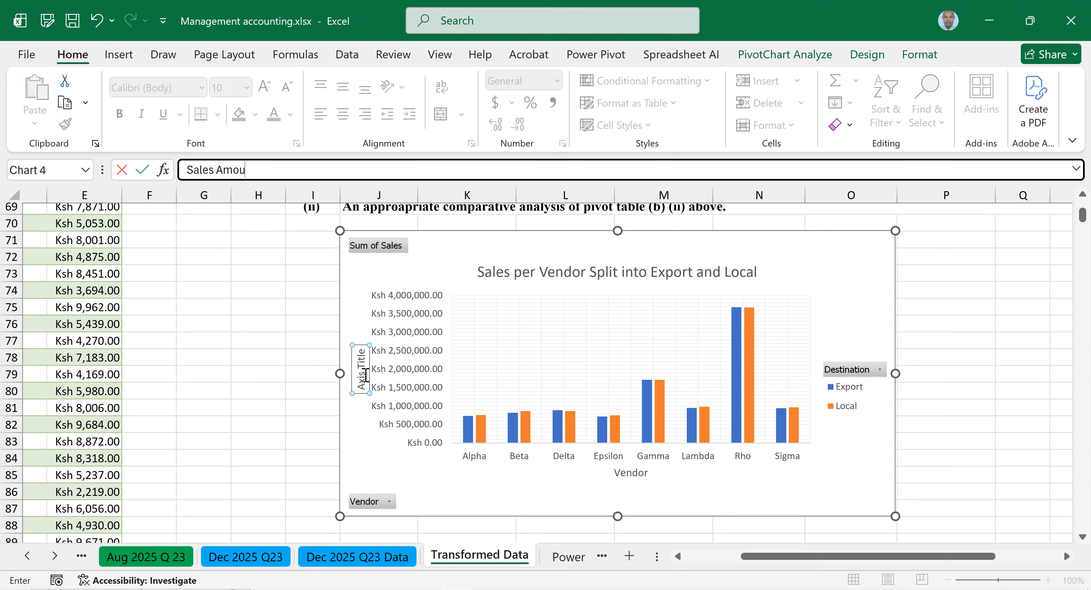
left_click(835, 281)
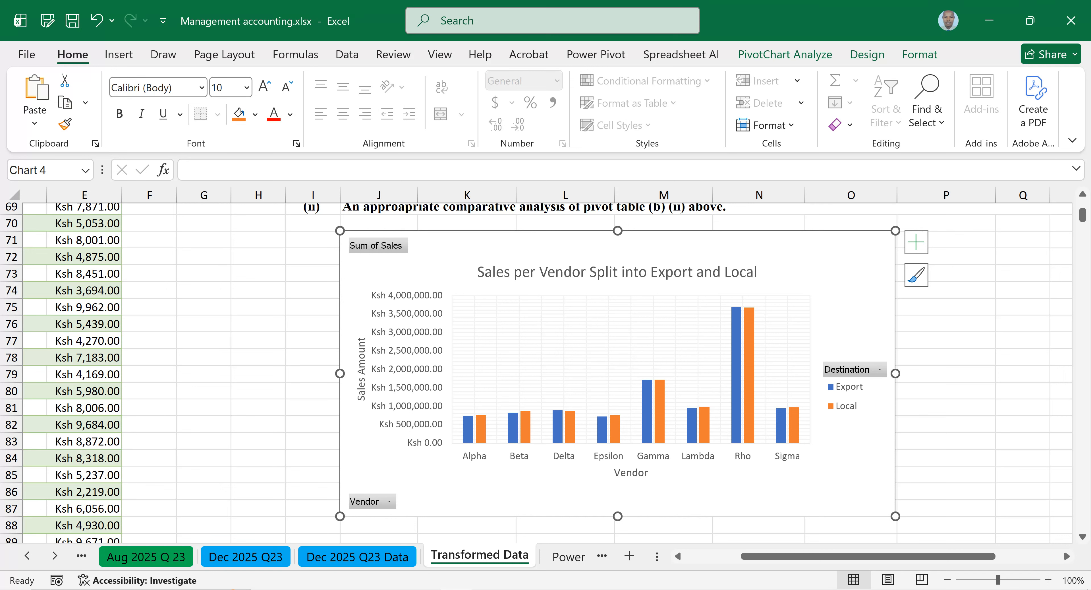
Step: Review the source dataset's plant, vendor and product-destination columns on the Dec 2025 Q23 Data sheet
left_click(488, 589)
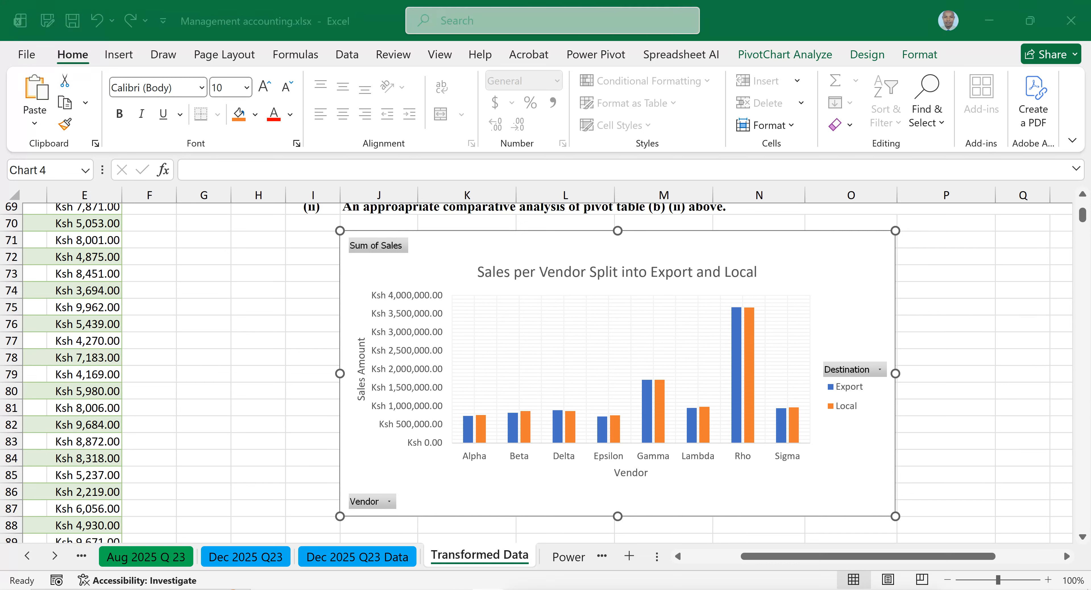
left_click(860, 245)
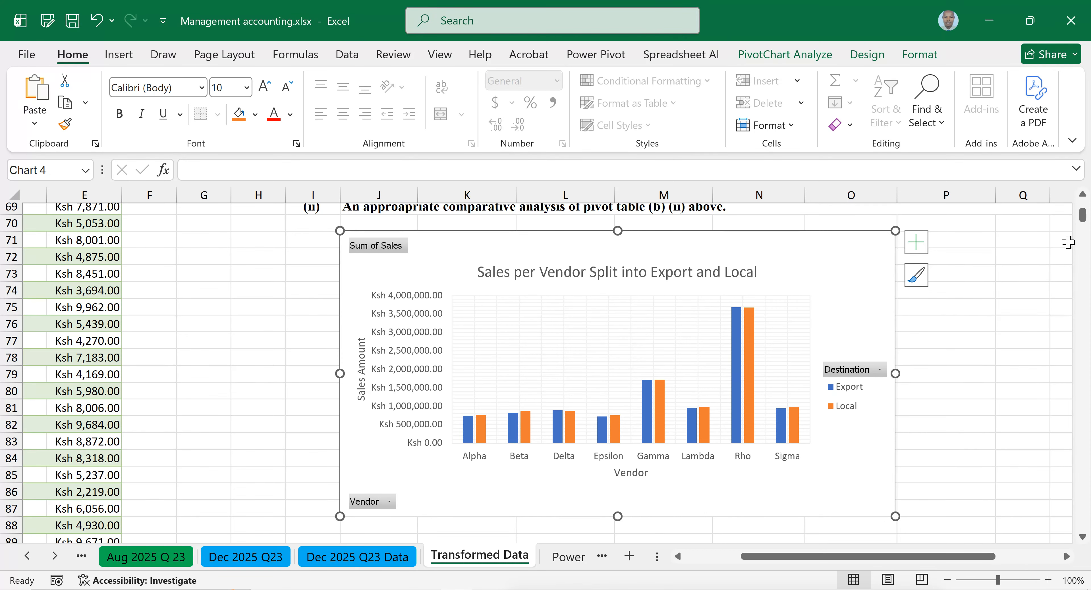
left_click(1081, 225)
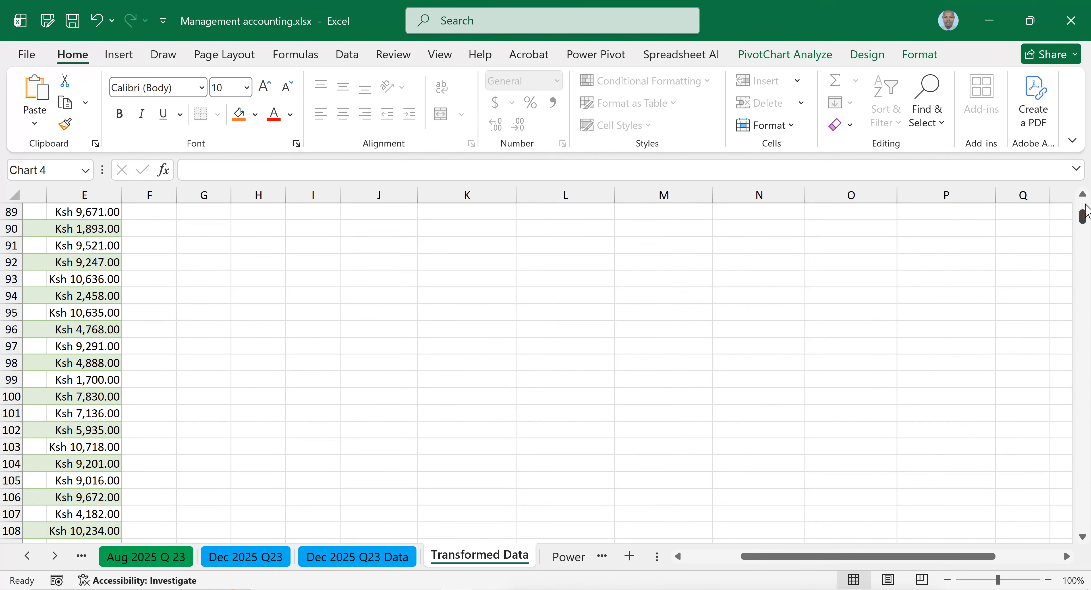
left_click_drag(1085, 210, 1084, 199)
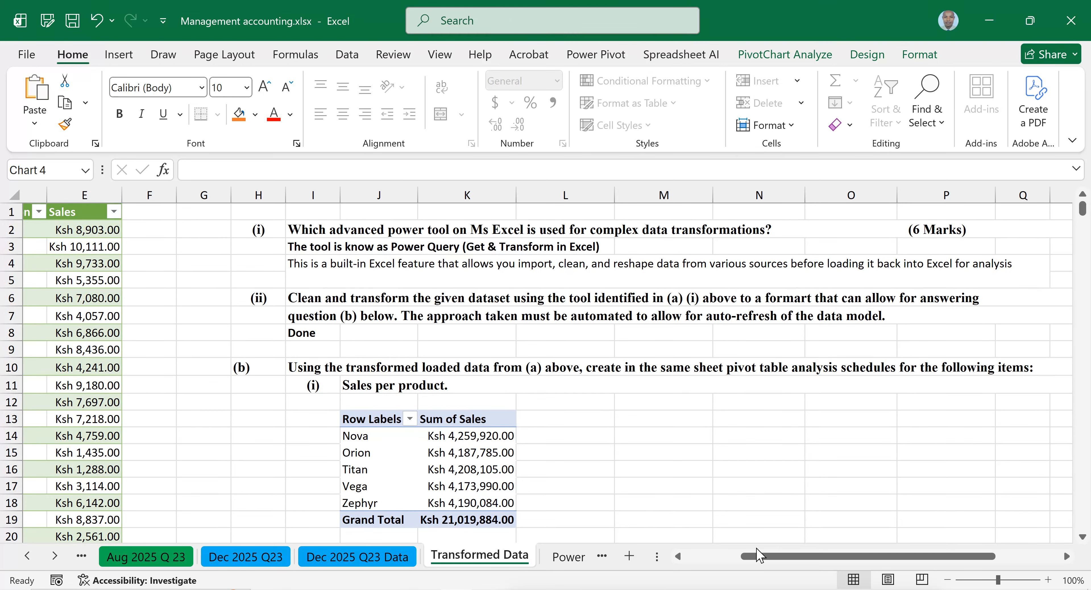
left_click_drag(761, 556, 609, 555)
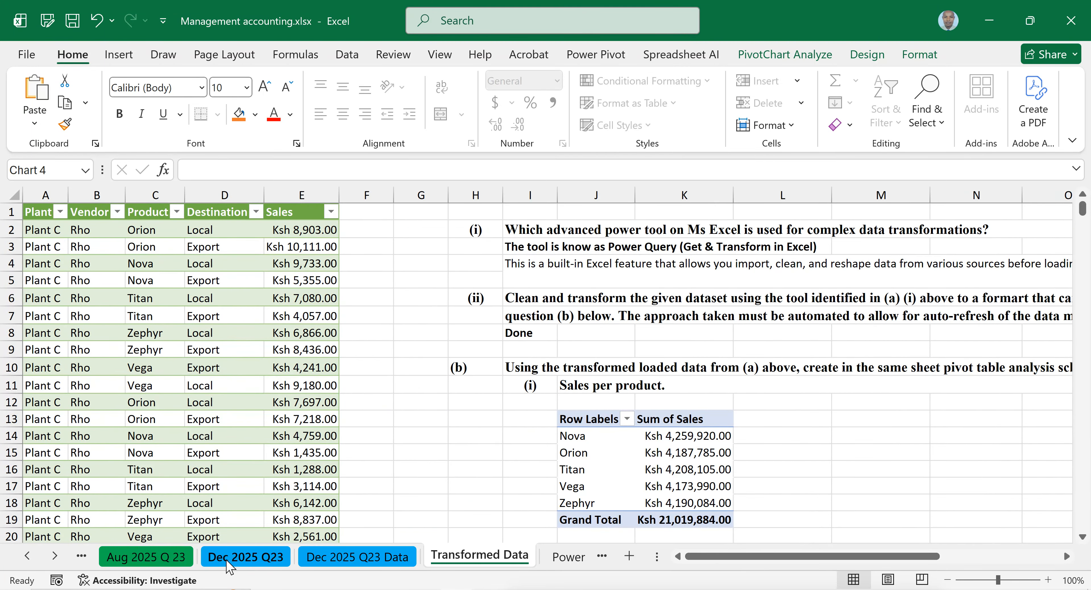
left_click(246, 556)
key("ctrl+Page_Down")
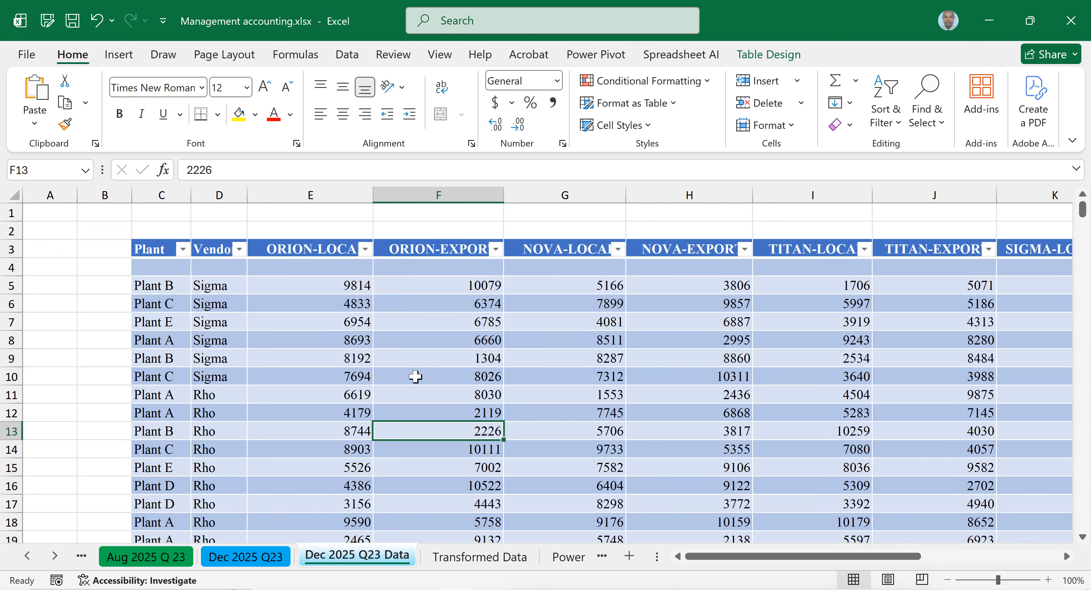
left_click(347, 54)
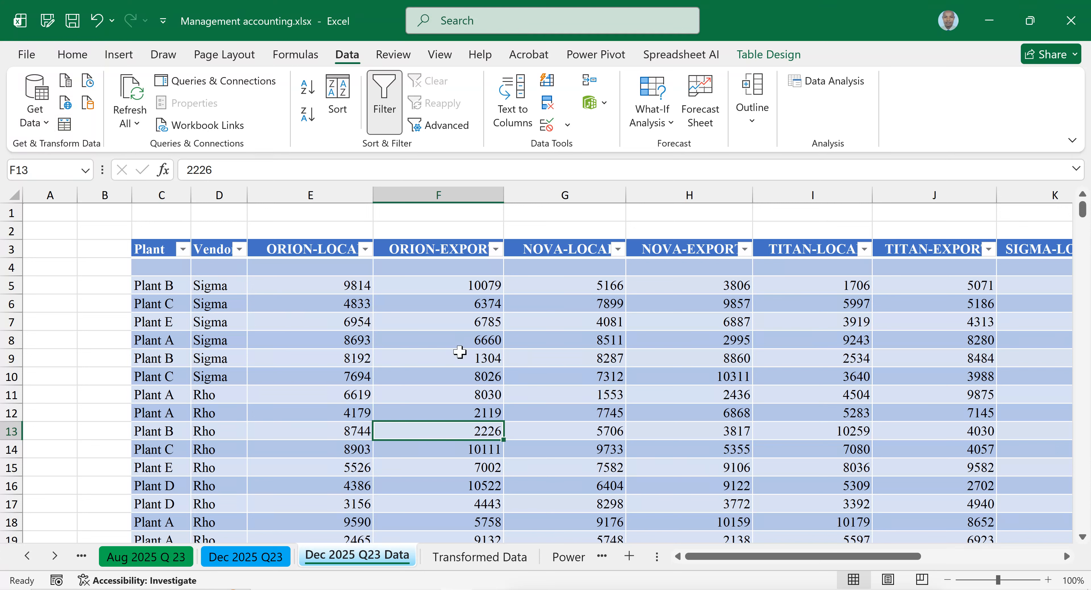
left_click_drag(706, 555, 735, 556)
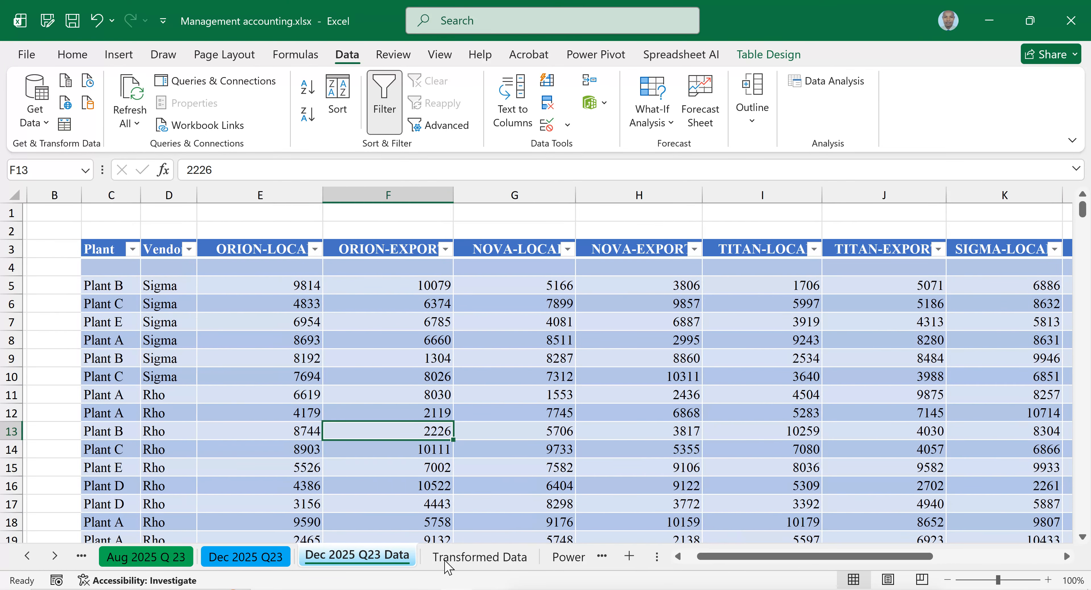
Step: Examine the transformed table and the part (a) answers on the Transformed Data sheet
left_click(466, 558)
left_click(189, 298)
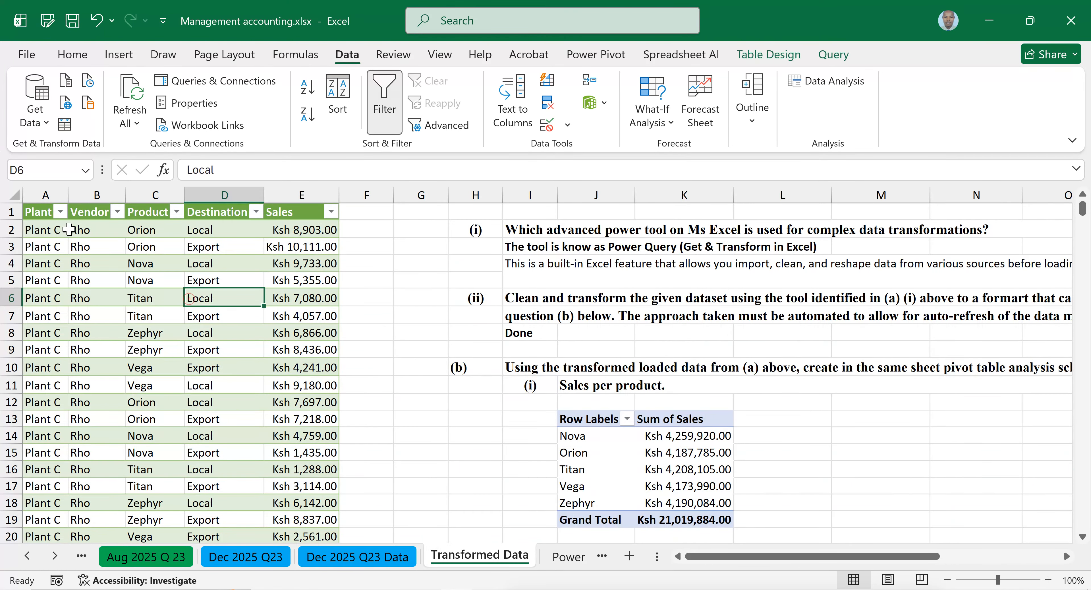
left_click(28, 217)
left_click(155, 280)
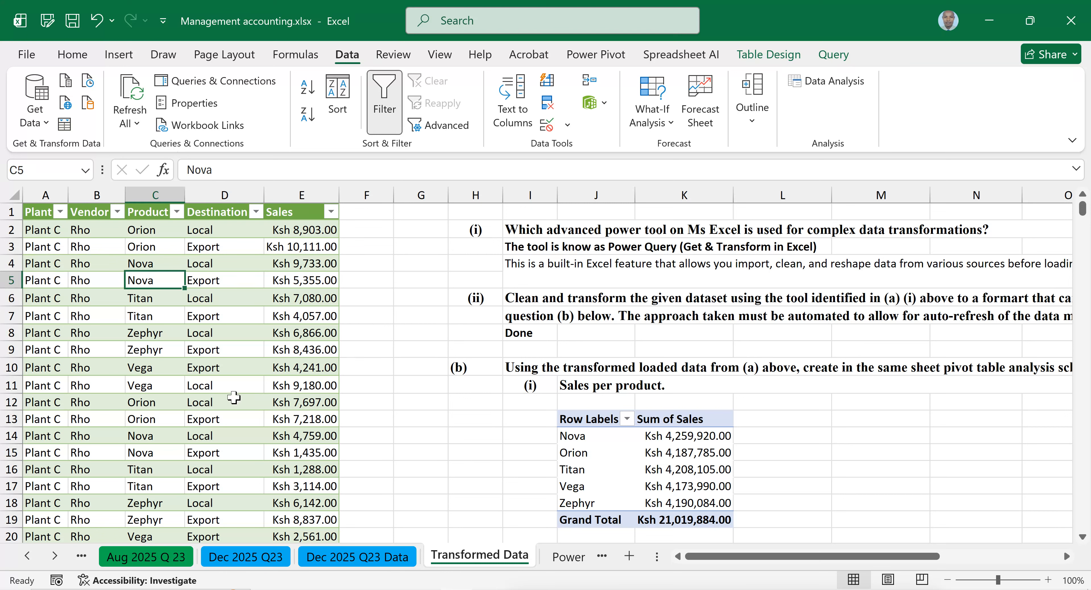
left_click(547, 274)
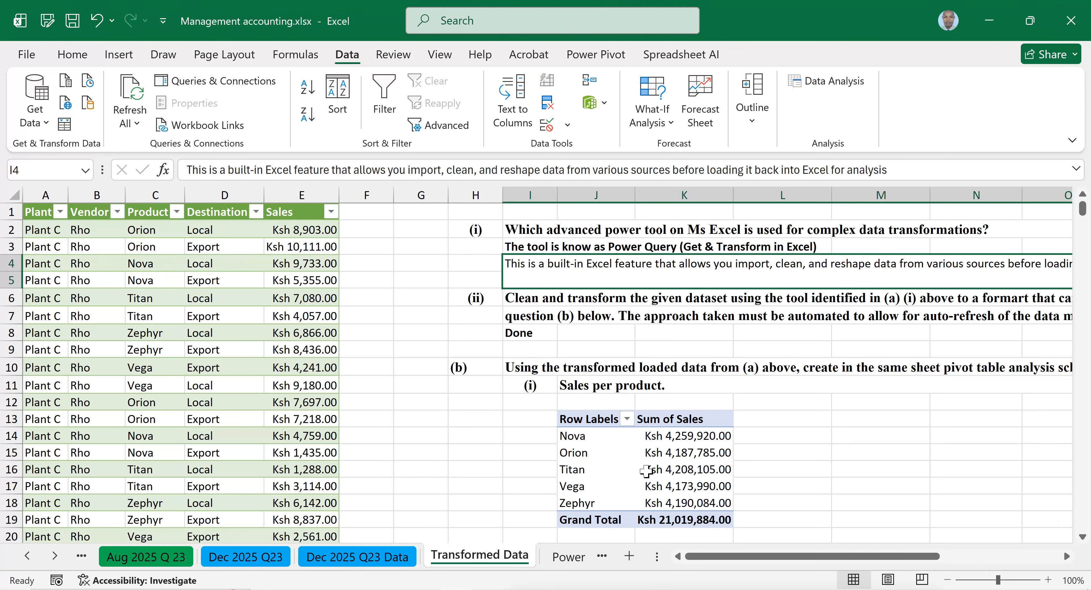
Step: Review the part (b) pivot tables of sales per product, per vendor by destination, and by vendor and plant
left_click_drag(711, 556, 759, 543)
scroll(544, 406, "down", 1)
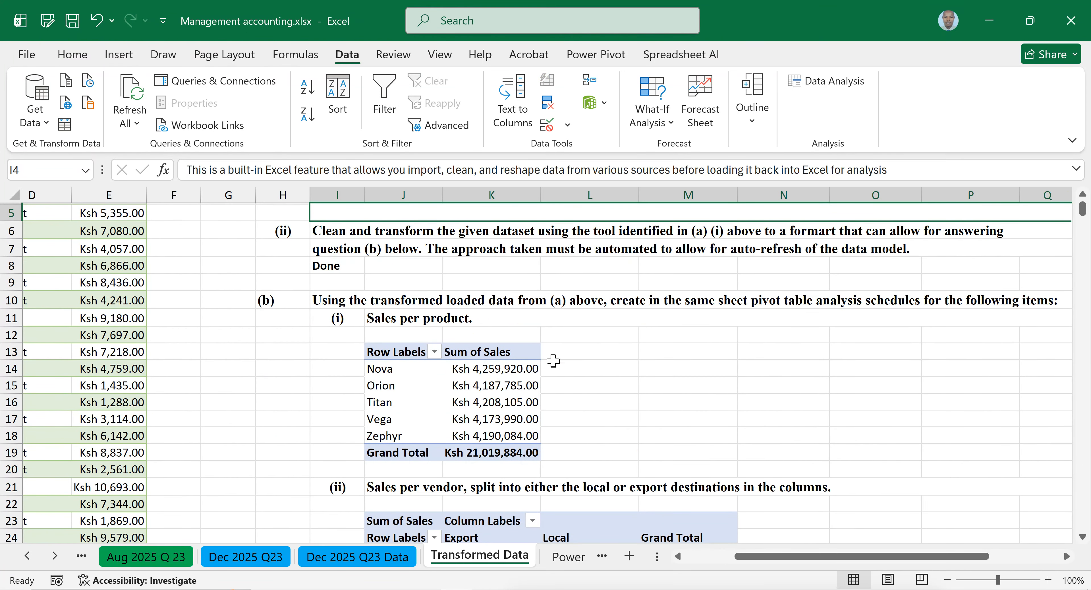
scroll(504, 386, "down", 4)
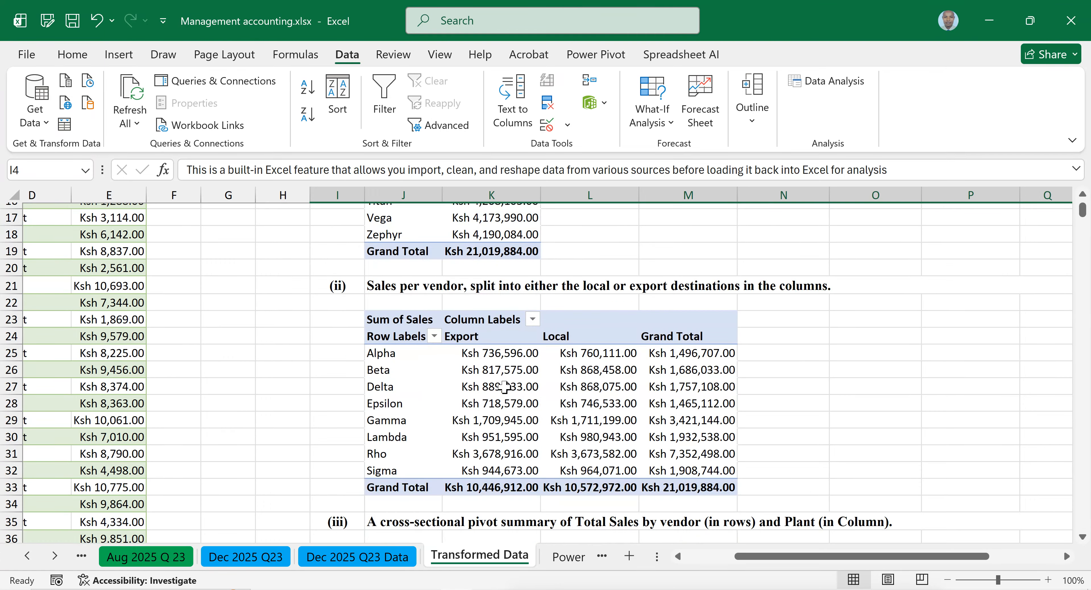
scroll(487, 347, "up", 3)
scroll(474, 334, "down", 10)
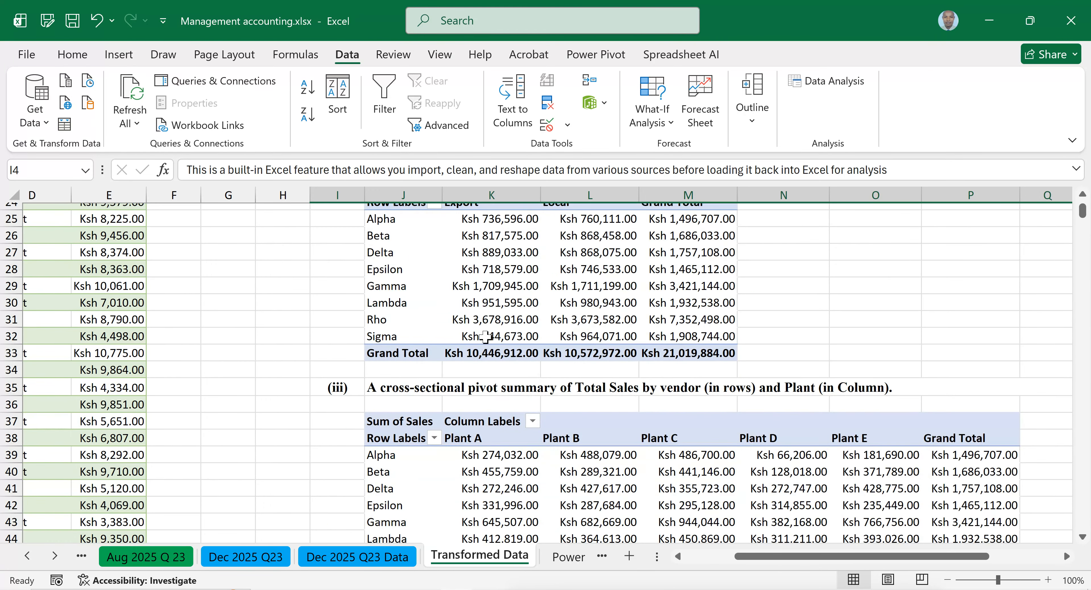
scroll(535, 342, "down", 5)
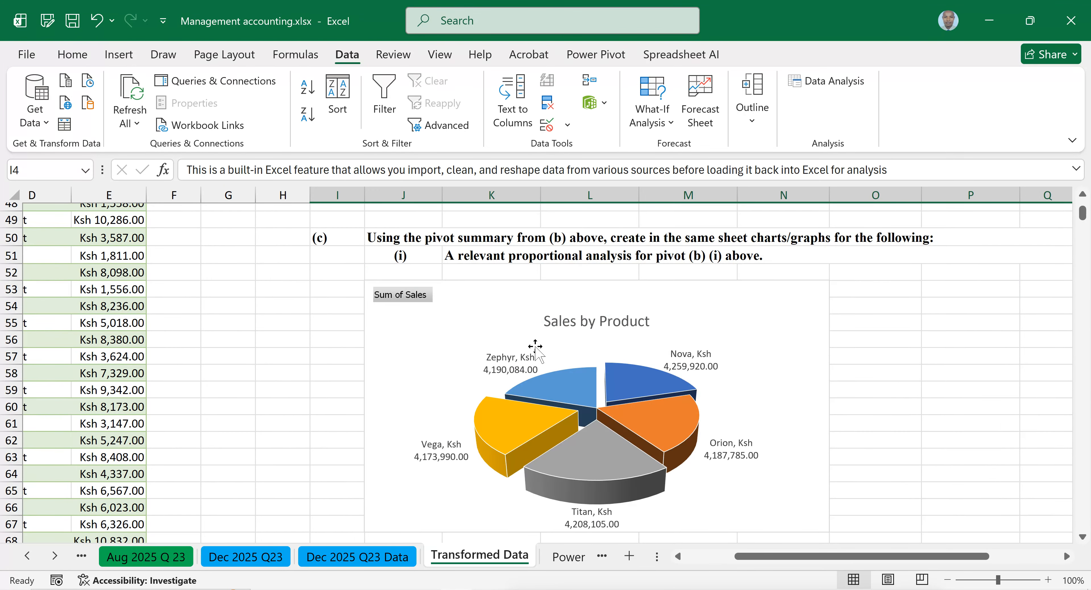
Step: Check the part (c) Sales by Product pie chart and the clustered column chart of sales per vendor
left_click(379, 295)
scroll(402, 315, "down", 3)
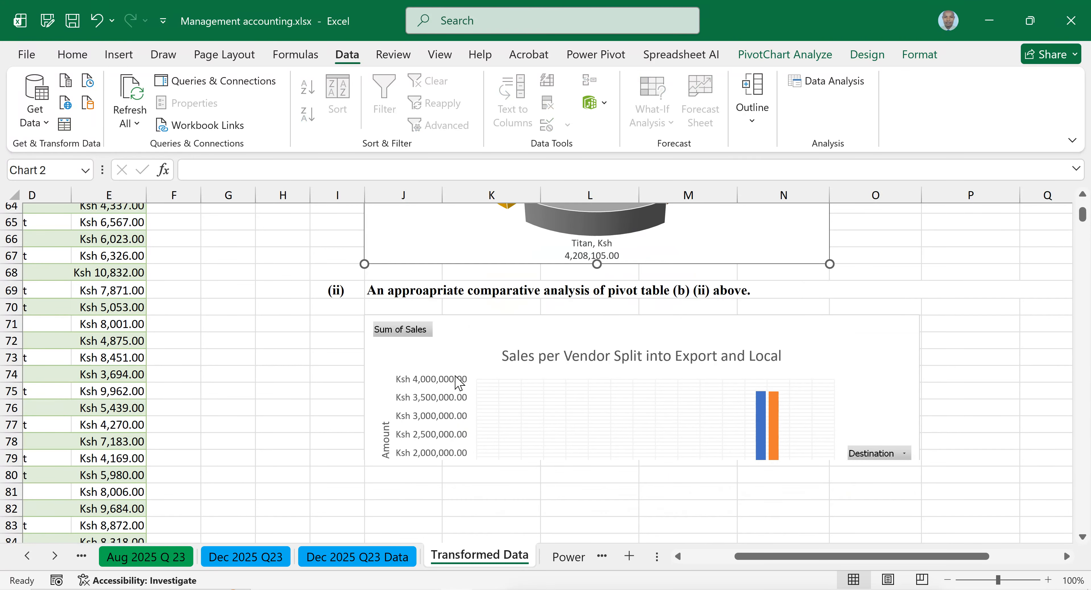
left_click(375, 371)
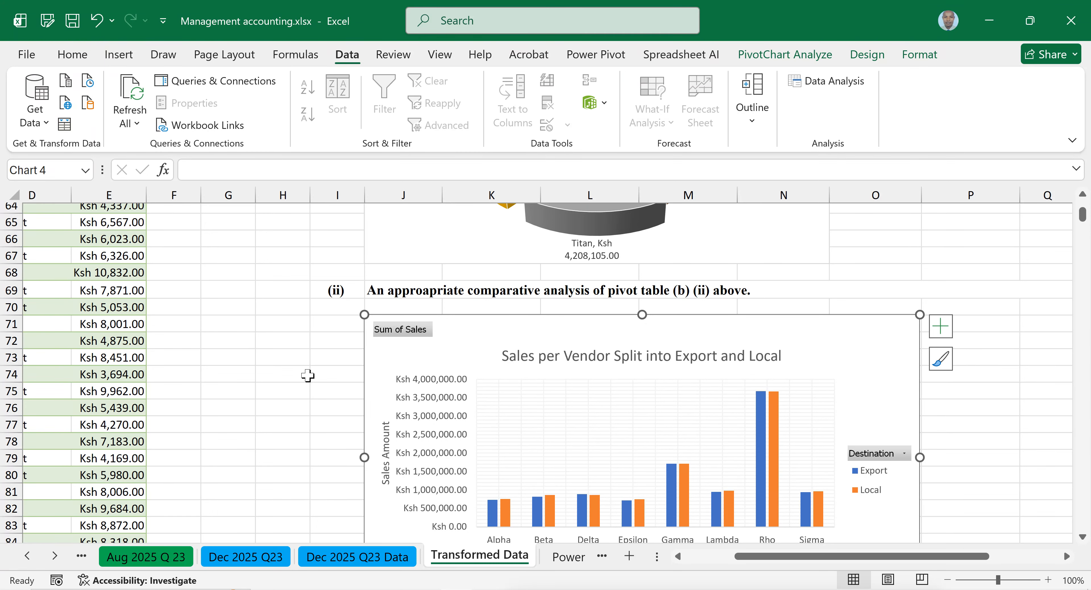
scroll(576, 352, "down", 2)
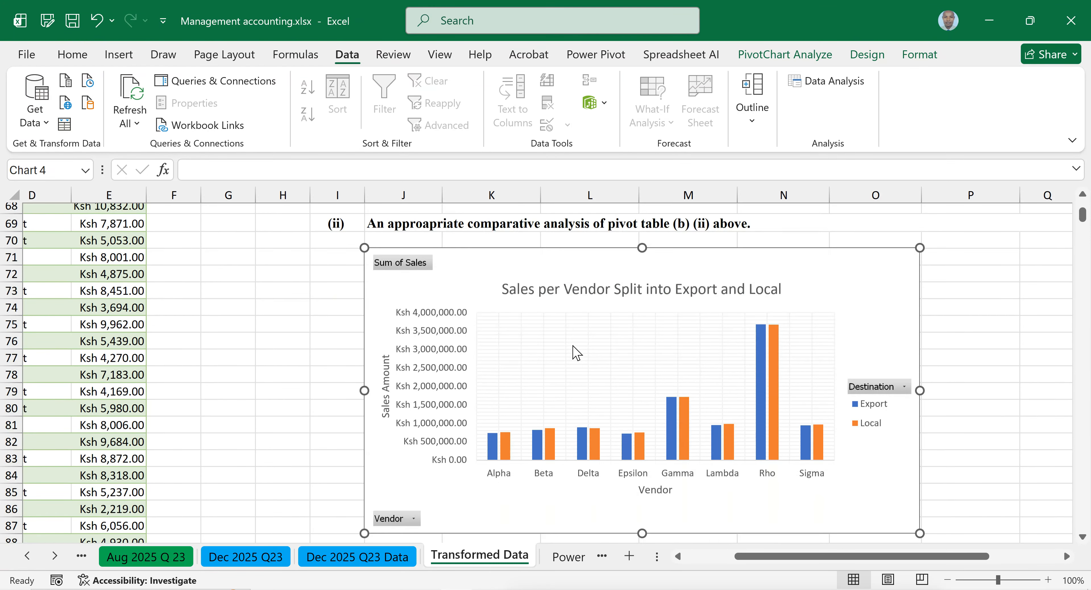
scroll(574, 350, "down", 4)
scroll(575, 348, "up", 4)
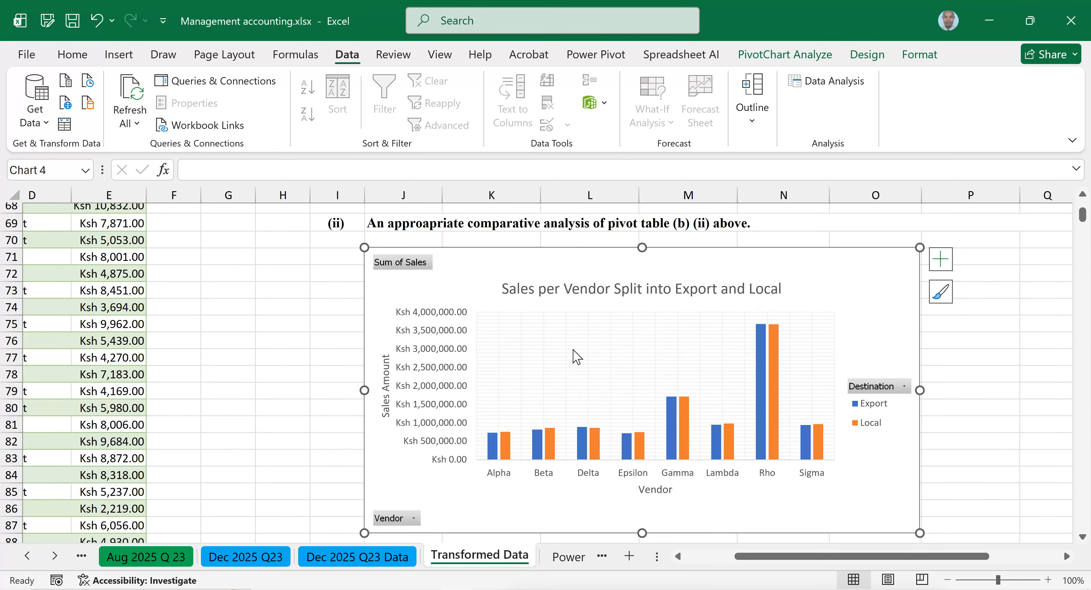
left_click_drag(782, 558, 795, 566)
scroll(775, 470, "up", 3)
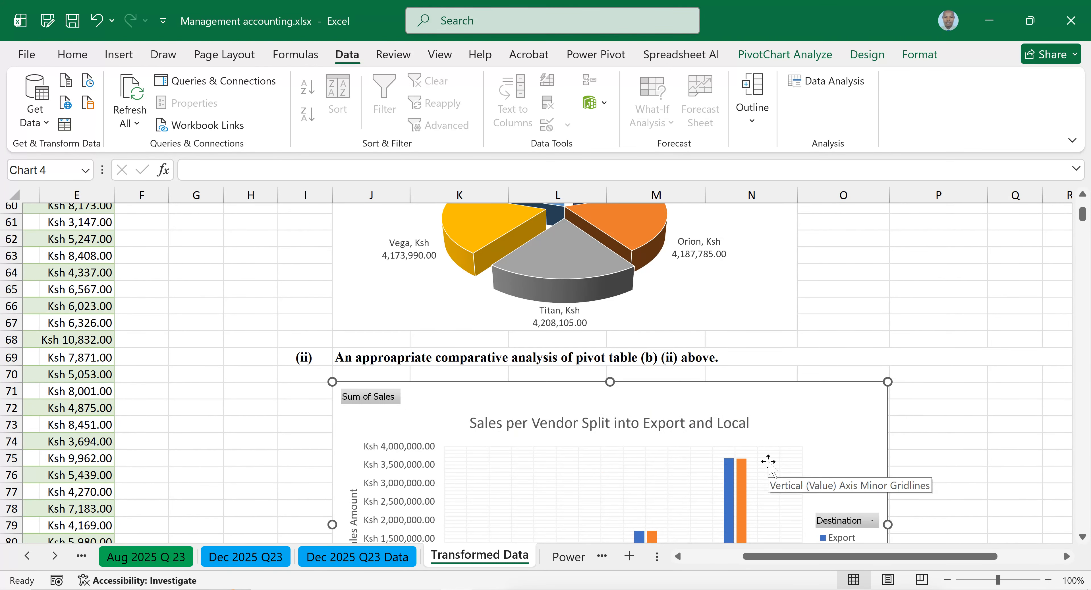
scroll(770, 466, "up", 3)
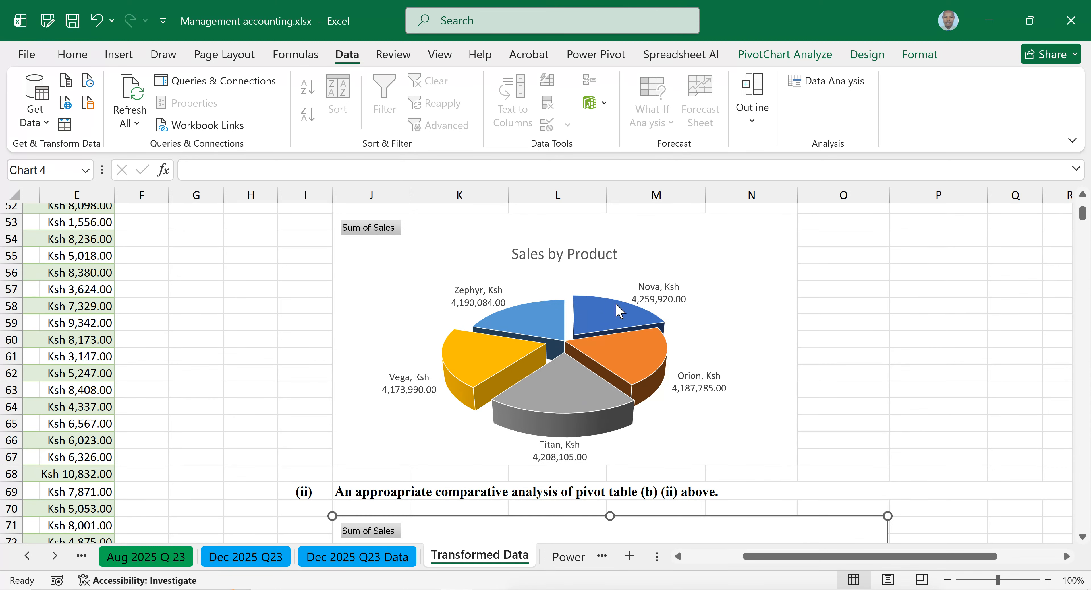
key("Print")
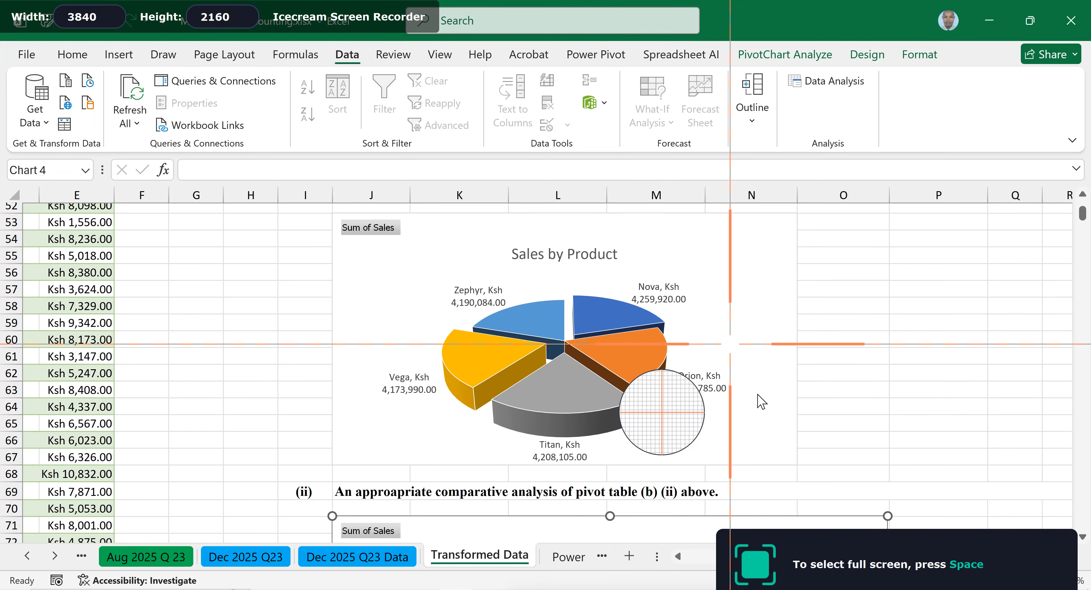